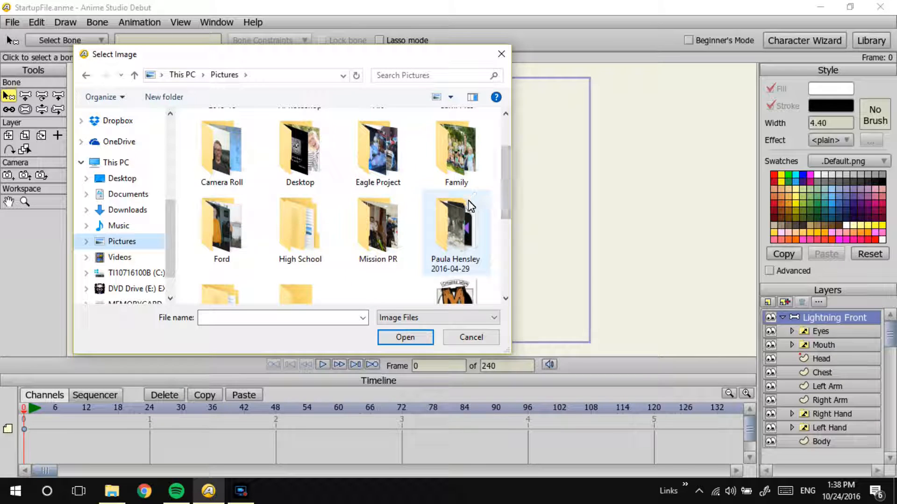
# Step: Import the photo WIN_20161024_13_35_49_Pro.jpg from the Camera Roll folder and track the camera so the notebook sketches fill the frame
pyautogui.moveTo(507, 187); pyautogui.dragTo(500, 175)
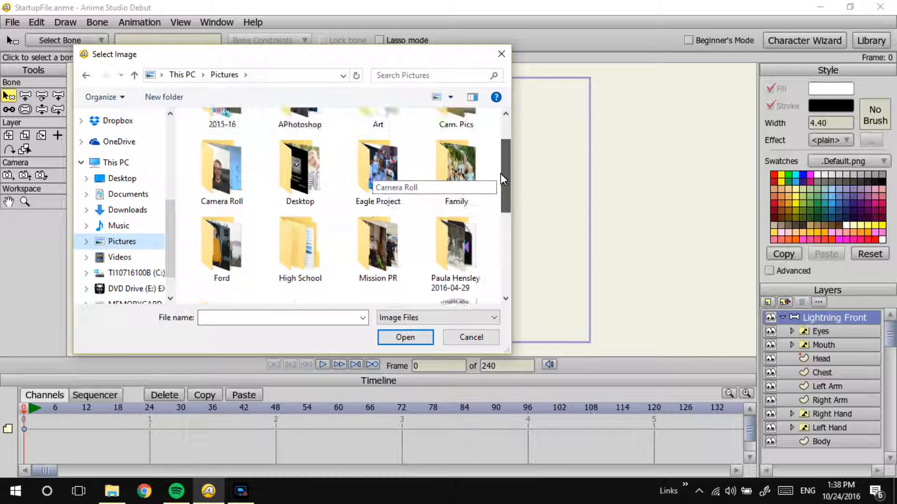
pyautogui.doubleClick(215, 186)
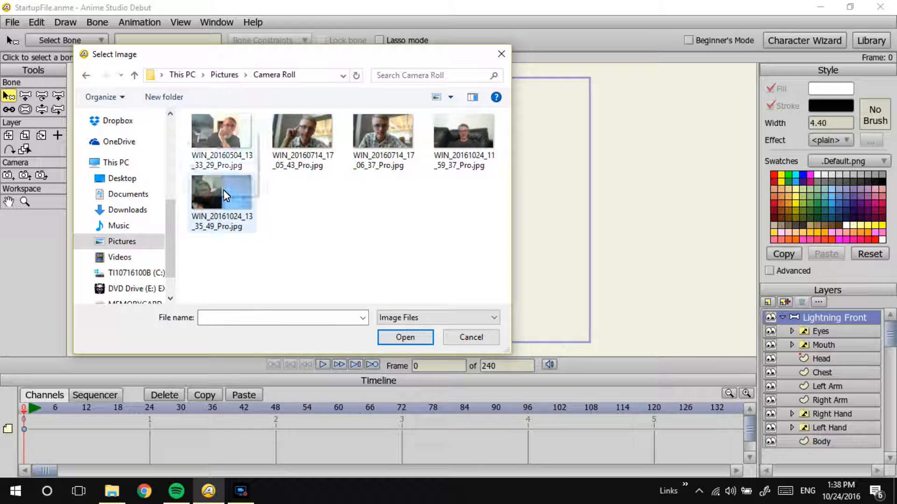
pyautogui.doubleClick(224, 189)
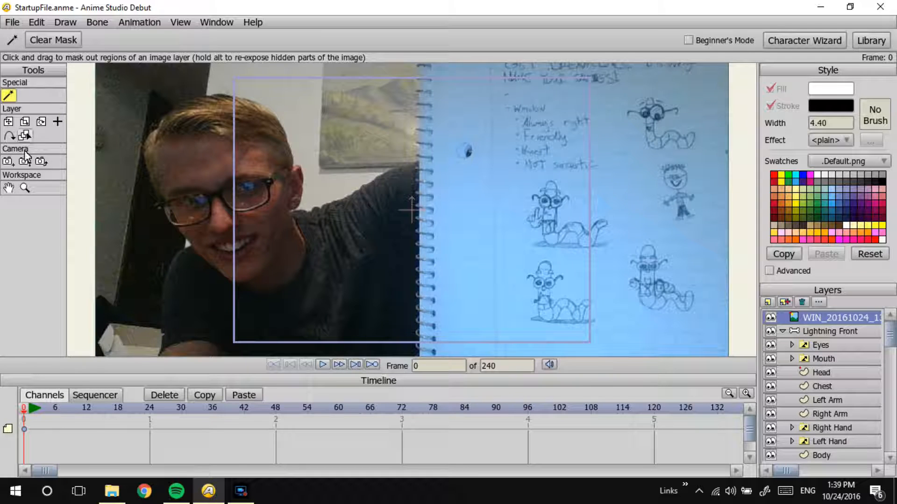
pyautogui.click(8, 161)
pyautogui.moveTo(367, 161); pyautogui.dragTo(209, 155)
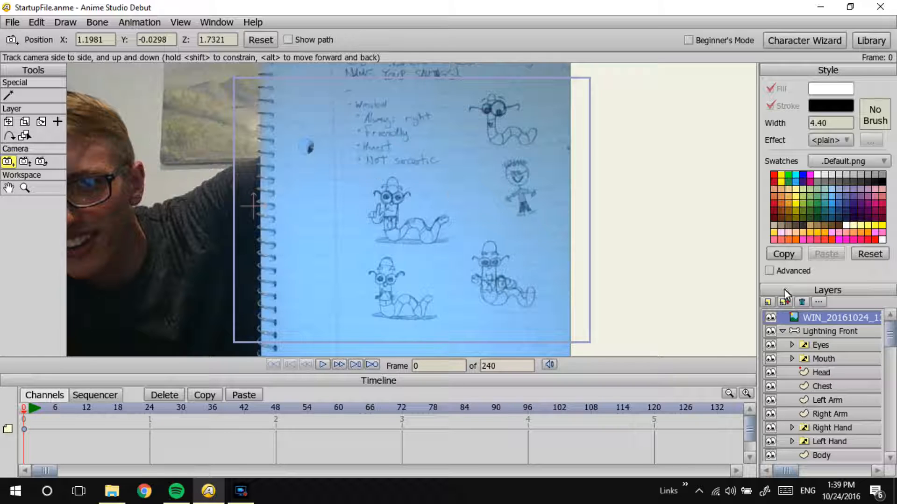
# Step: Delete the Lightning Front character layer from the project
pyautogui.click(781, 331)
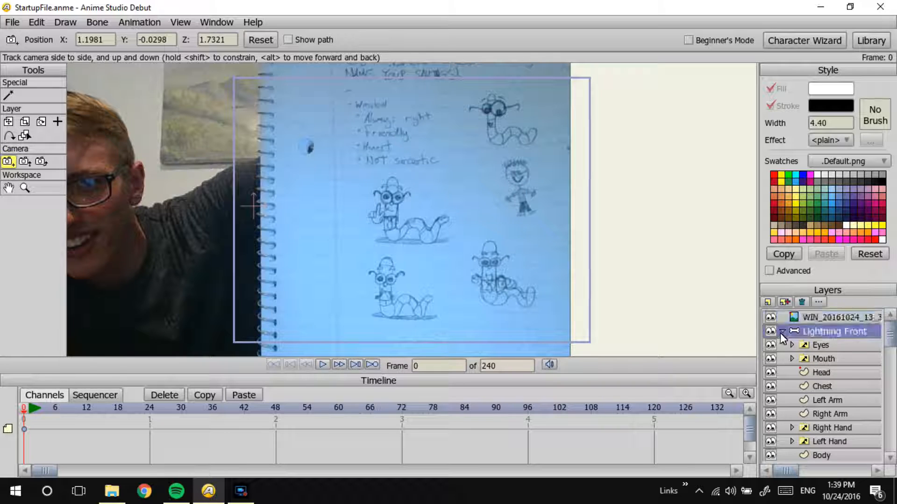
pyautogui.click(769, 332)
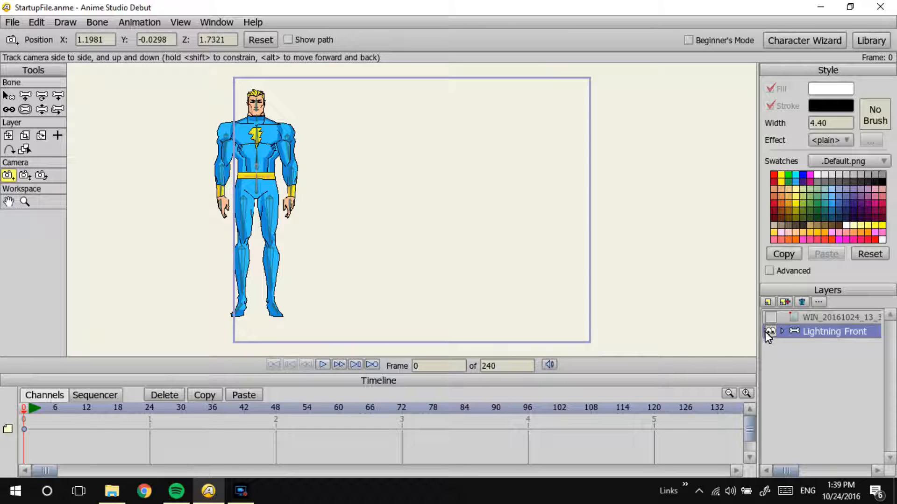
pyautogui.press('Delete')
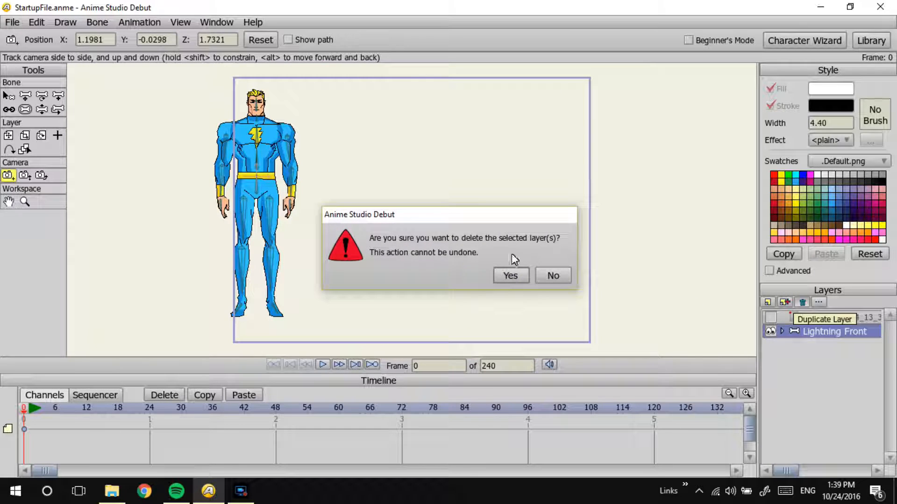
pyautogui.click(507, 276)
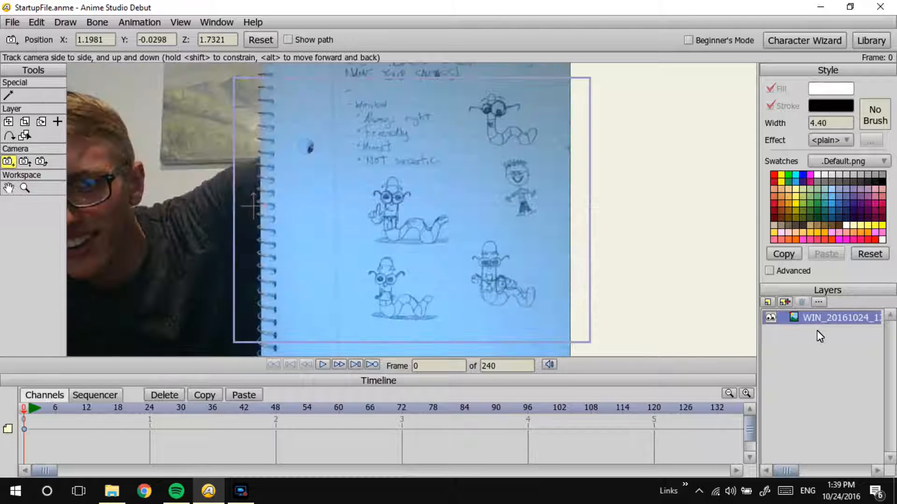
pyautogui.click(783, 302)
pyautogui.click(802, 303)
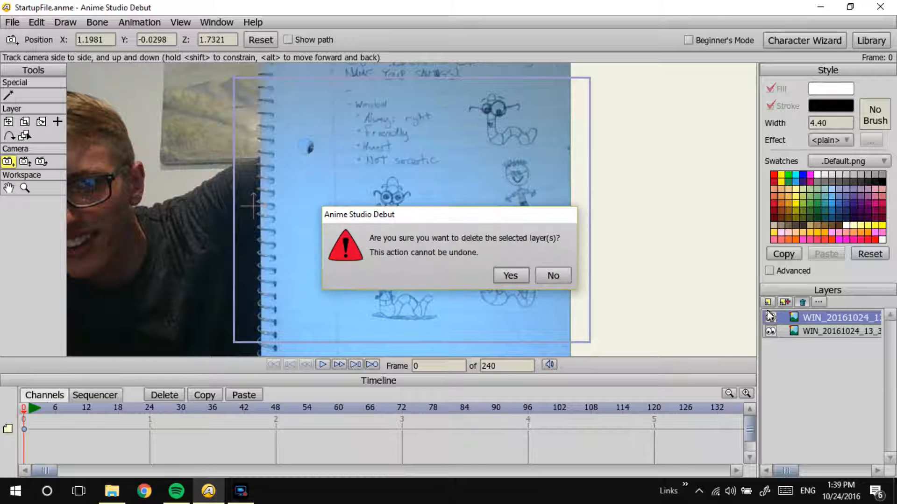
pyautogui.click(506, 278)
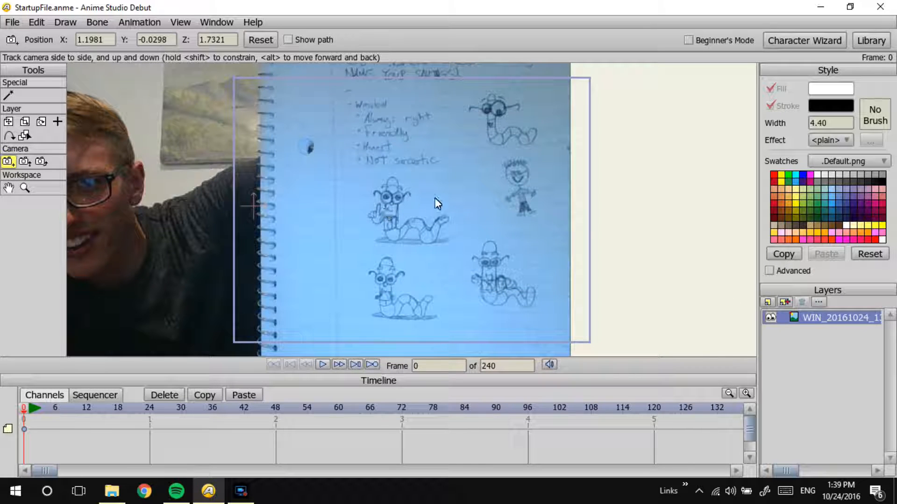
# Step: Add a new vector layer above the photo layer
pyautogui.click(767, 302)
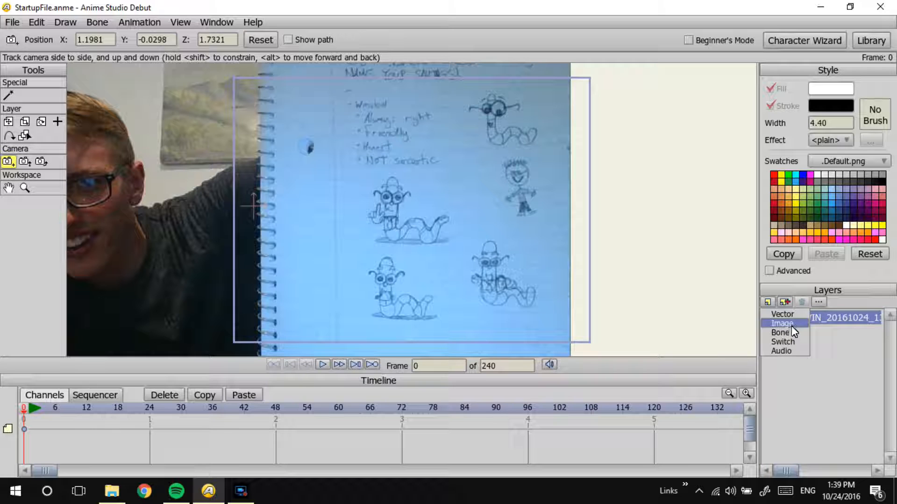
pyautogui.click(785, 314)
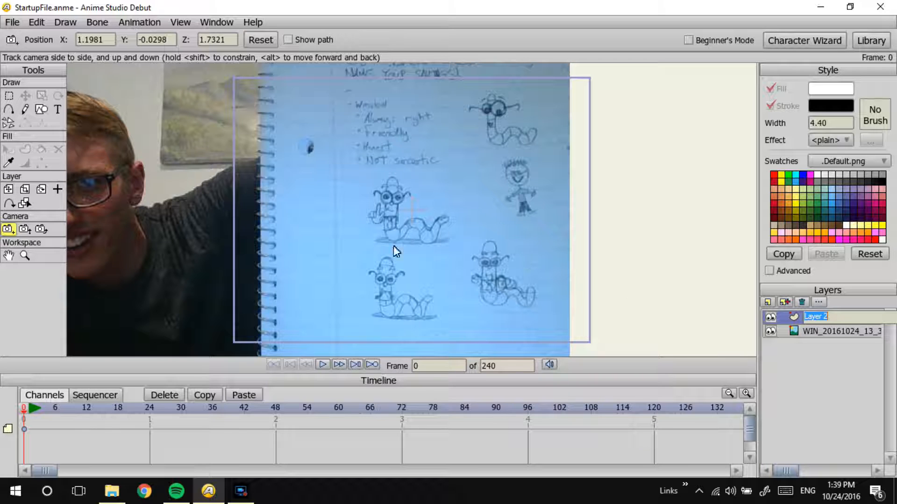
pyautogui.moveTo(411, 239)
pyautogui.mouseDown()
pyautogui.moveTo(430, 218)
pyautogui.moveTo(400, 243)
pyautogui.mouseUp()
# Step: Trace the whole outline of the middle worm sketch with Add Point, from the neck around the head, belly, tail and back
pyautogui.scroll(3, 496, 171)
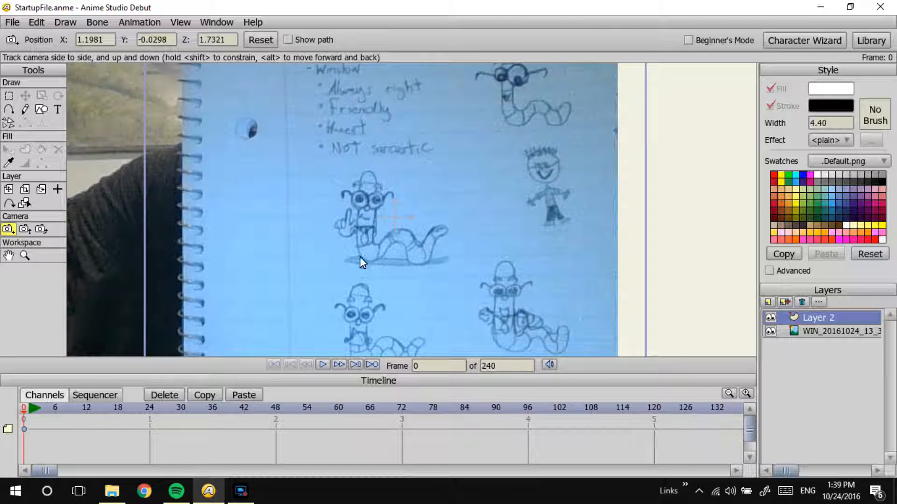
pyautogui.scroll(4, 502, 123)
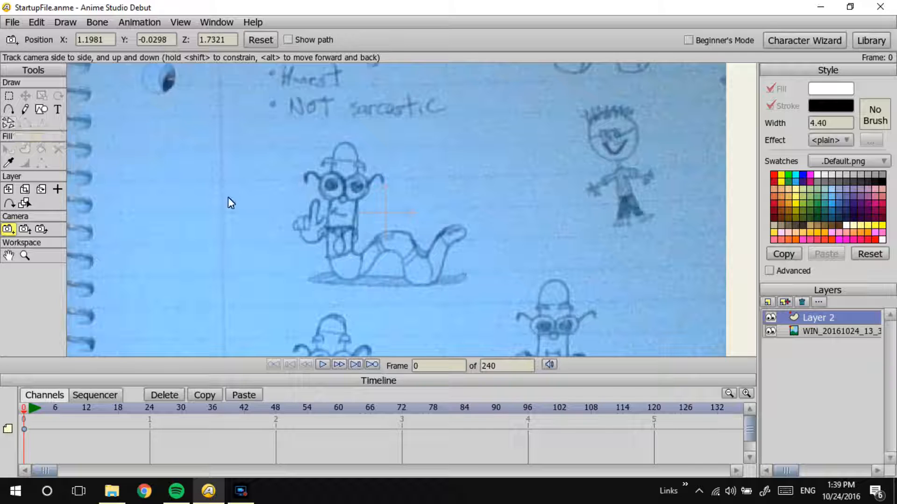
pyautogui.press('a')
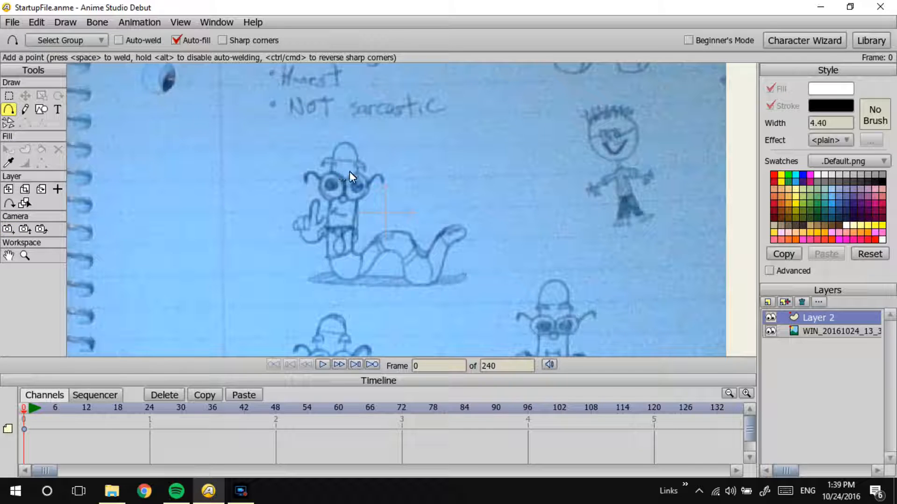
pyautogui.moveTo(353, 224)
pyautogui.mouseDown()
pyautogui.moveTo(353, 144)
pyautogui.moveTo(334, 148)
pyautogui.mouseUp()
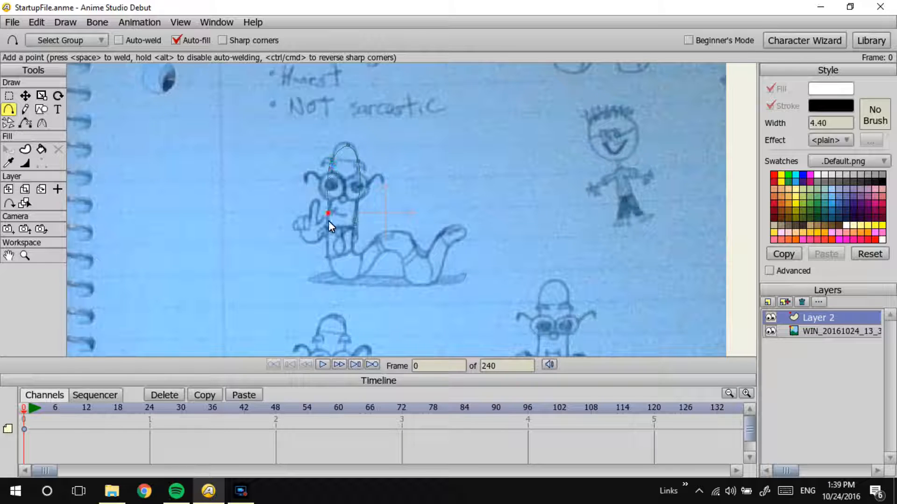
pyautogui.moveTo(329, 223)
pyautogui.mouseDown()
pyautogui.moveTo(331, 274)
pyautogui.moveTo(351, 282)
pyautogui.mouseUp()
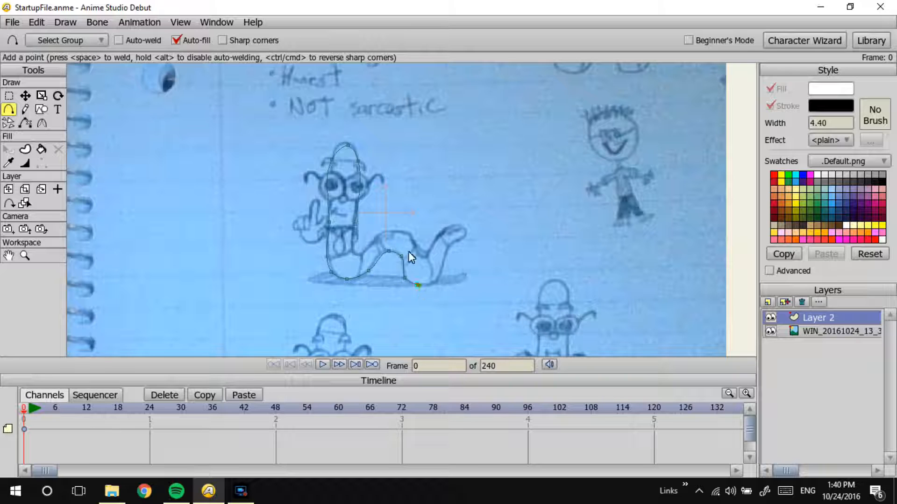
pyautogui.moveTo(437, 281); pyautogui.dragTo(446, 247)
pyautogui.moveTo(424, 261); pyautogui.dragTo(374, 237)
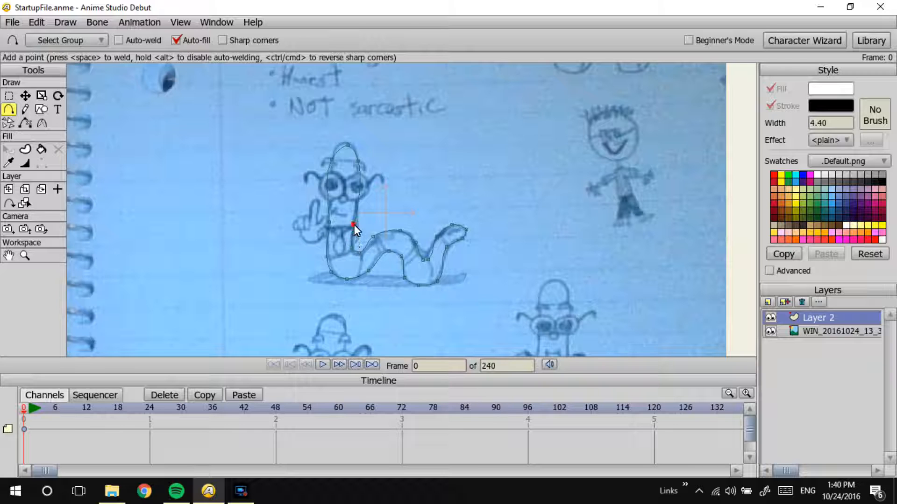
# Step: Join the outline's end points beside the worm's neck to close the body as a filled shape, and select that shape
pyautogui.moveTo(398, 141); pyautogui.dragTo(400, 275)
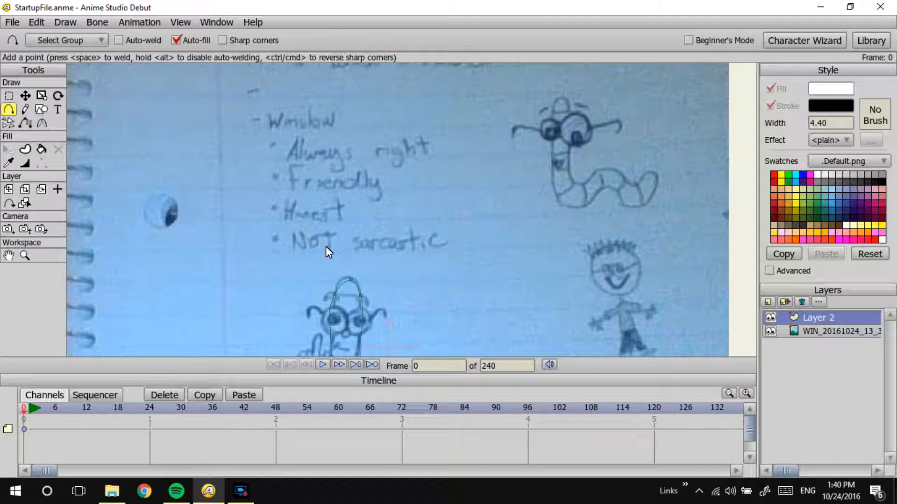
pyautogui.moveTo(415, 239); pyautogui.dragTo(442, 180)
pyautogui.moveTo(418, 276); pyautogui.dragTo(370, 227)
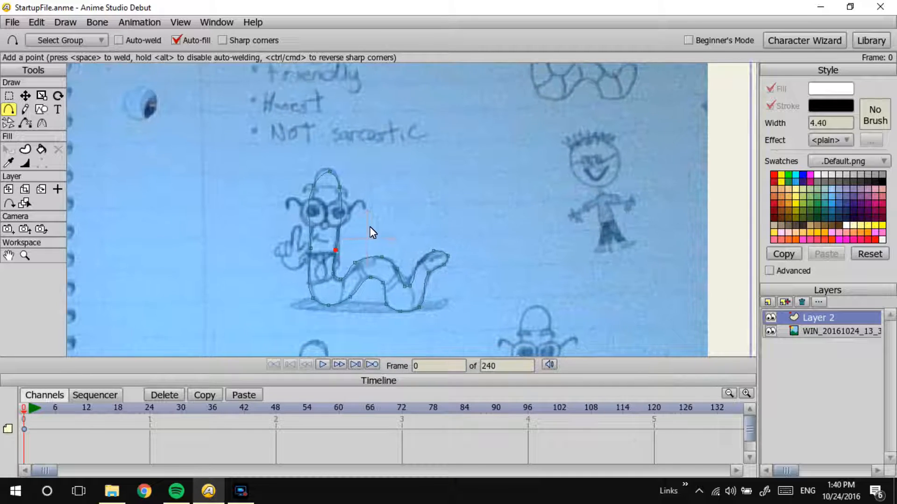
pyautogui.click(26, 96)
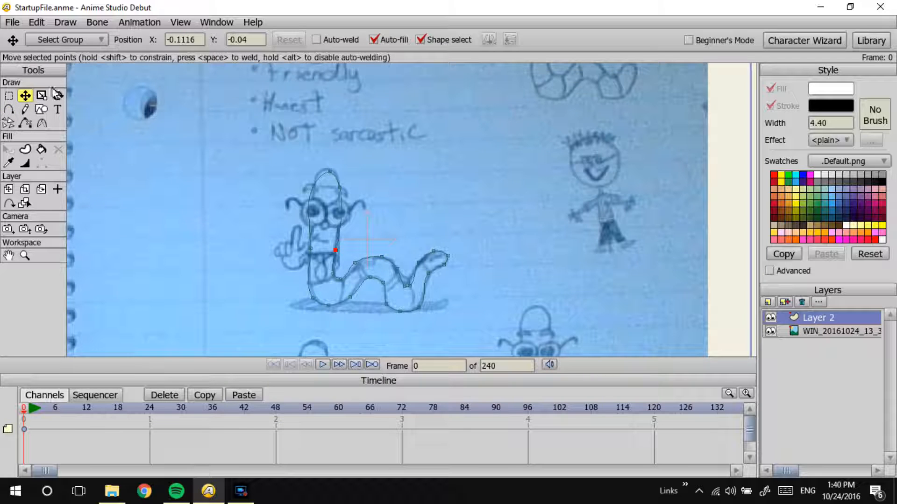
pyautogui.moveTo(334, 253); pyautogui.dragTo(335, 249)
pyautogui.click(316, 265)
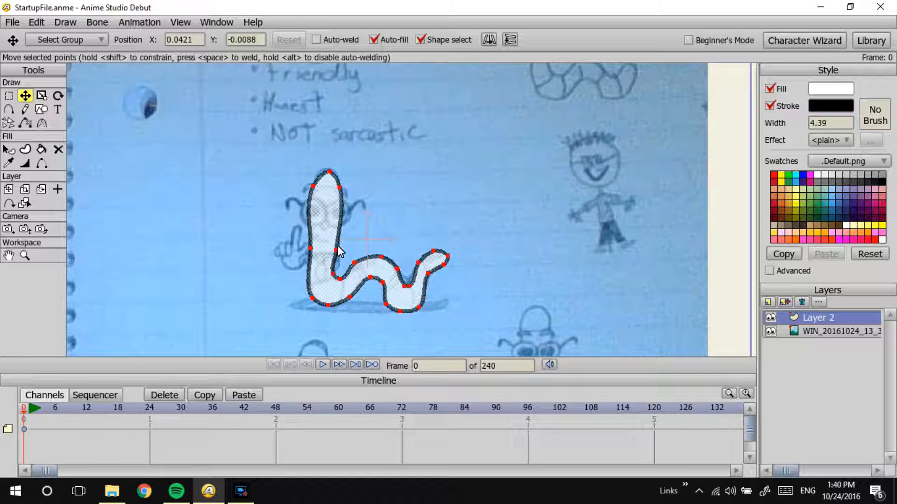
# Step: Set the worm body's stroke width to 2 and deselect the shape
pyautogui.click(833, 123)
pyautogui.write('2')
pyautogui.press('Return')
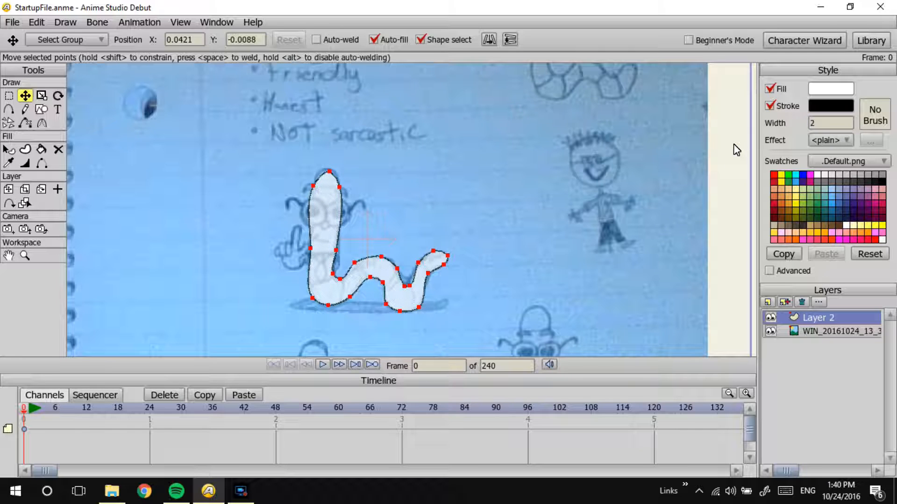
pyautogui.click(737, 150)
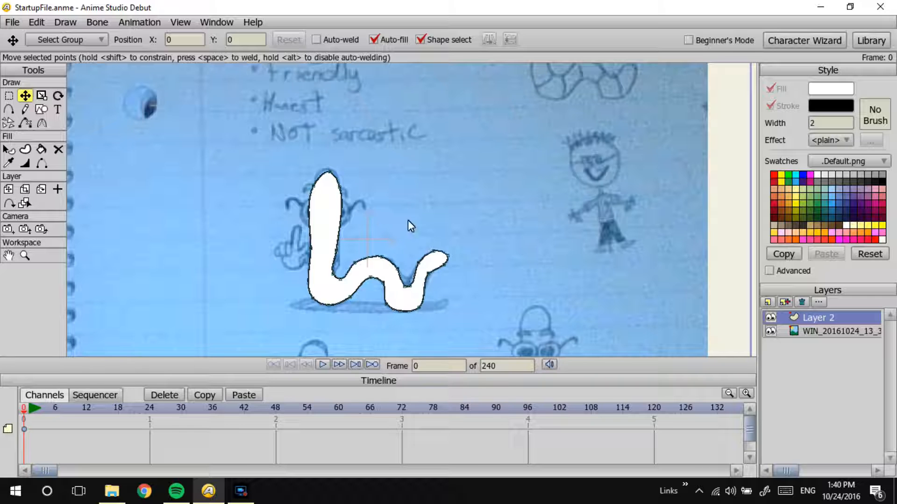
# Step: Compare the traced worm body with the pencil sketches, hiding and re-showing the vector layer
pyautogui.moveTo(518, 114)
pyautogui.mouseDown()
pyautogui.moveTo(508, 142)
pyautogui.moveTo(396, 260)
pyautogui.mouseUp()
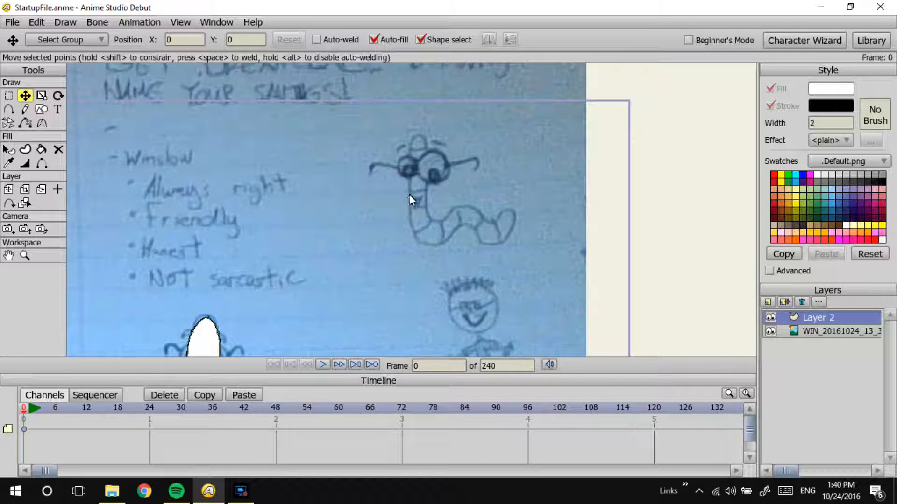
pyautogui.moveTo(238, 261); pyautogui.dragTo(363, 133)
pyautogui.click(769, 317)
pyautogui.click(769, 317)
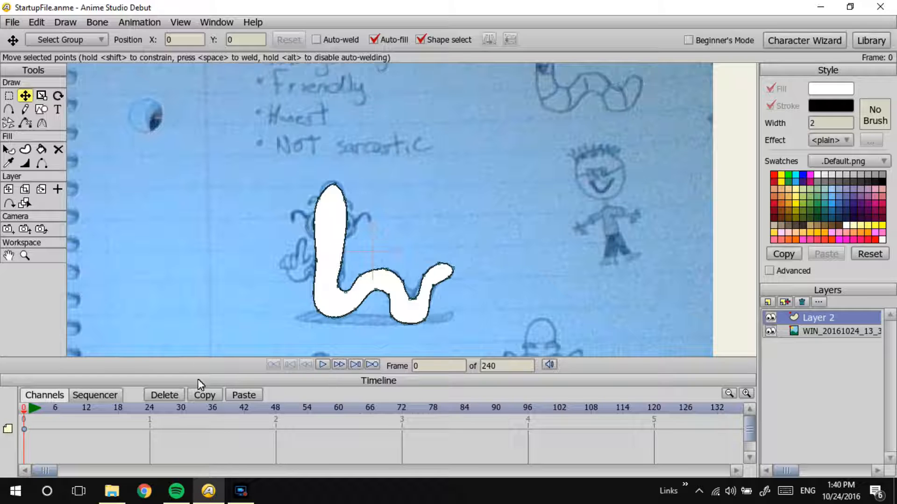
pyautogui.click(240, 496)
pyautogui.click(239, 496)
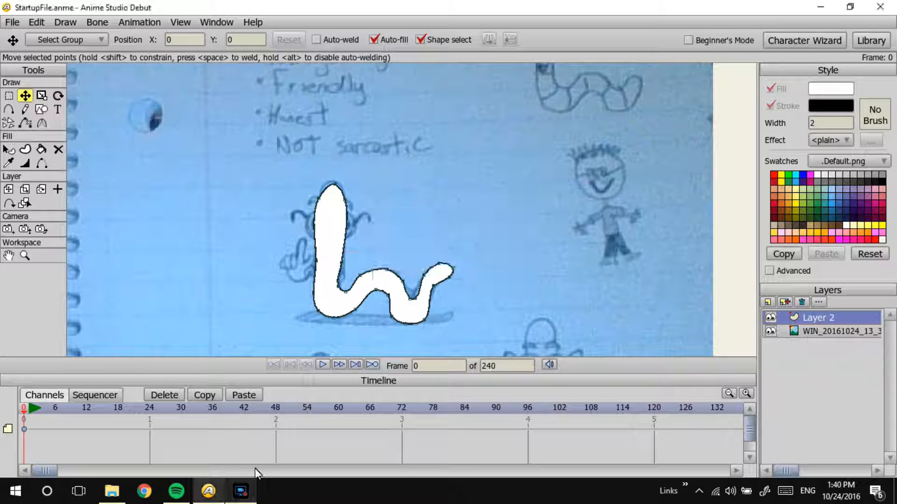
# Step: Draw a circle with the Oval shape over the sketched left lens of the worm's glasses
pyautogui.moveTo(347, 256); pyautogui.dragTo(382, 227)
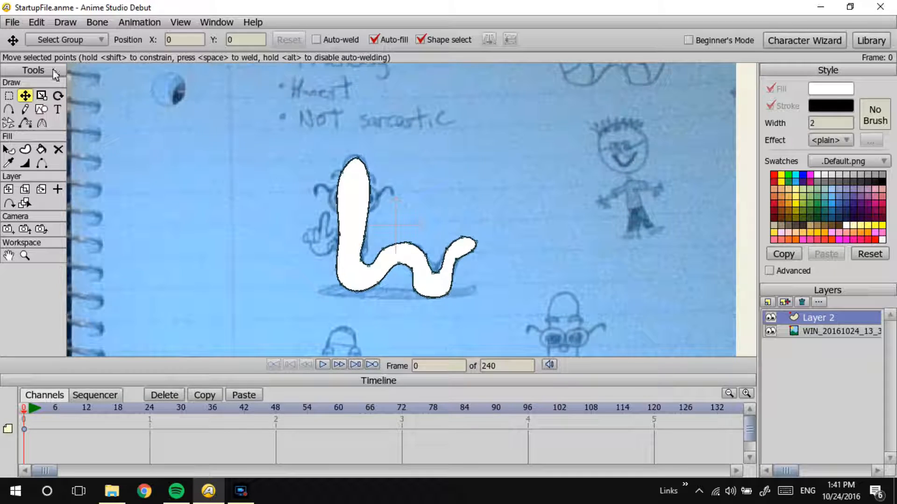
pyautogui.click(43, 111)
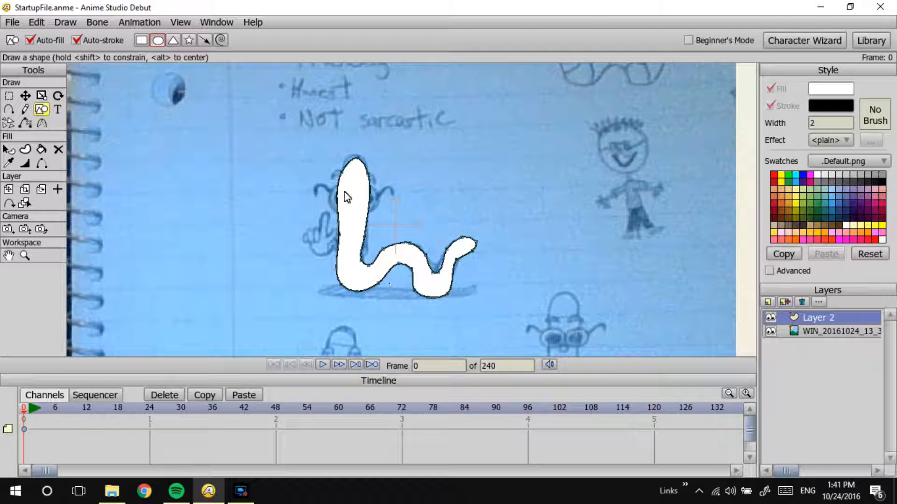
pyautogui.moveTo(336, 191); pyautogui.dragTo(360, 222)
# Step: Duplicate the eye circle and place the copy directly to its right, level with the first and touching it
pyautogui.press('t')
pyautogui.hotkey('ctrl', 'c')
pyautogui.hotkey('ctrl', 'v')
pyautogui.moveTo(347, 190); pyautogui.dragTo(398, 214)
pyautogui.scroll(-2, 399, 209)
pyautogui.scroll(4, 505, 112)
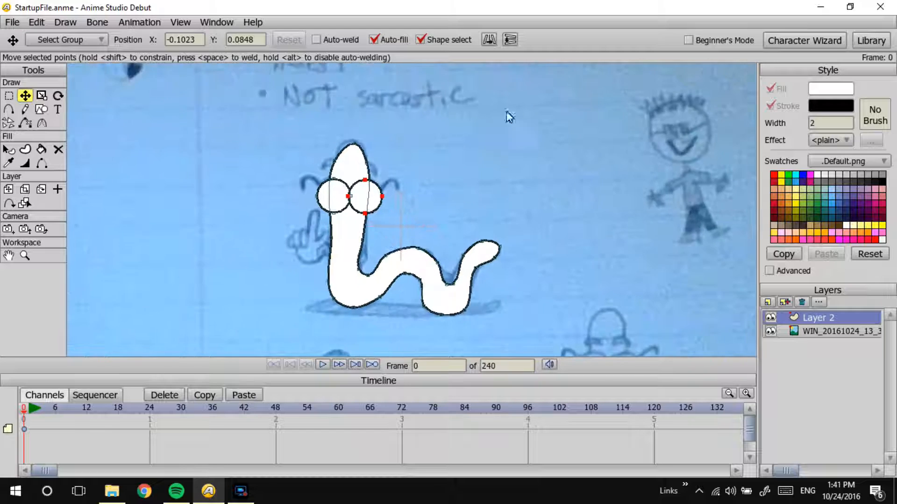
pyautogui.scroll(5, 509, 117)
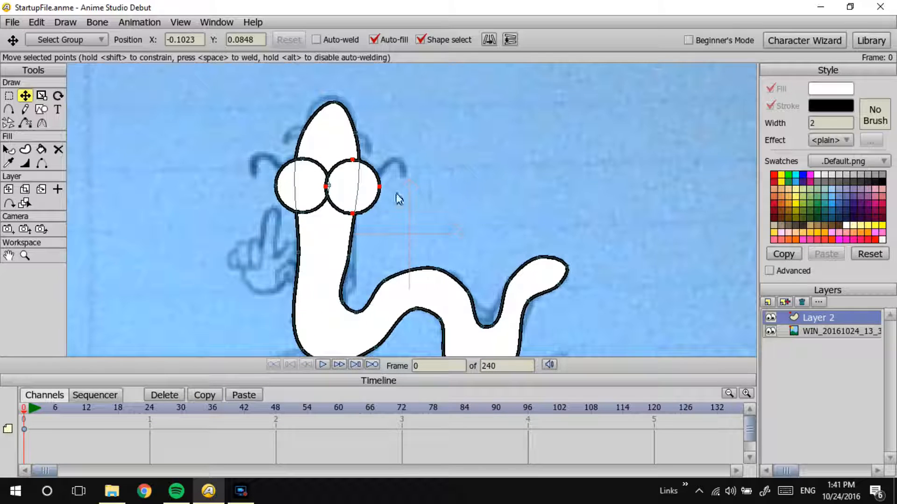
pyautogui.moveTo(370, 191); pyautogui.dragTo(368, 188)
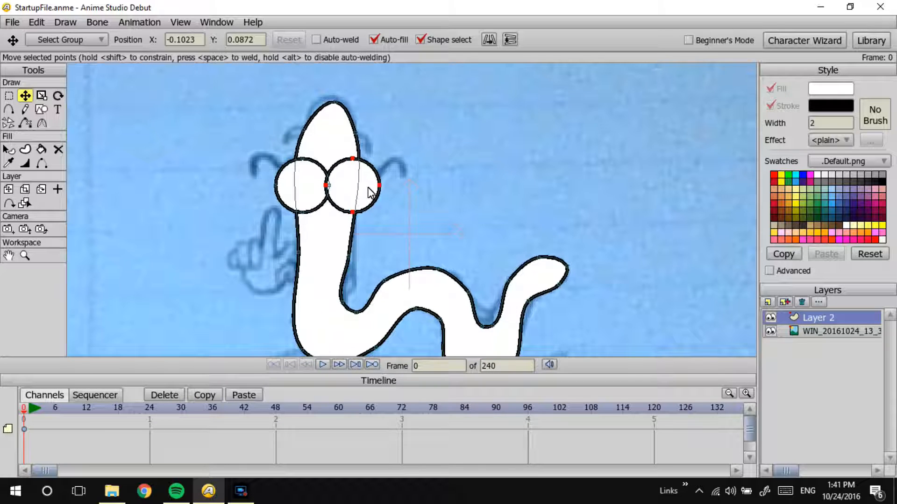
pyautogui.click(26, 109)
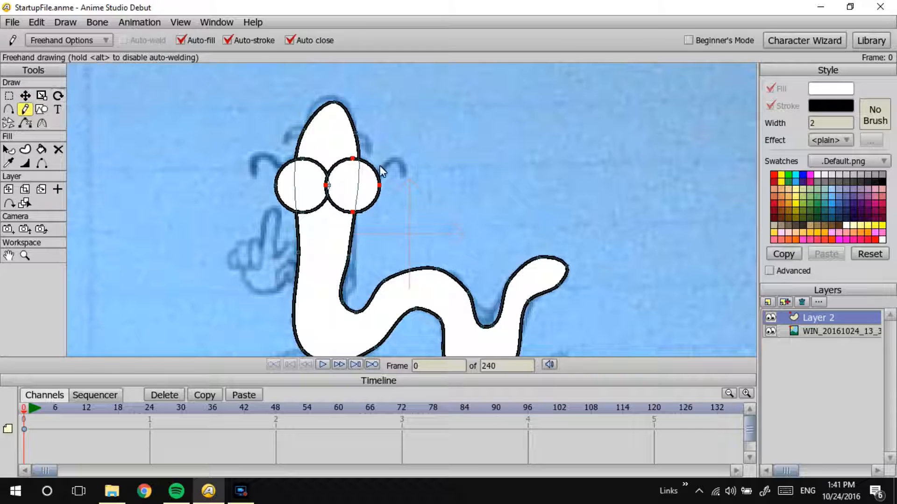
pyautogui.moveTo(370, 180)
pyautogui.mouseDown()
pyautogui.moveTo(394, 159)
pyautogui.moveTo(402, 178)
pyautogui.mouseUp()
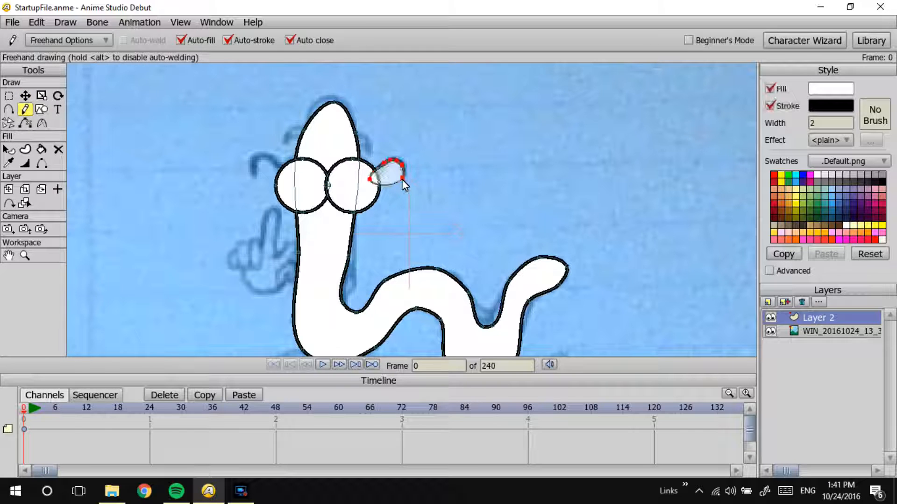
pyautogui.hotkey('ctrl', 'z')
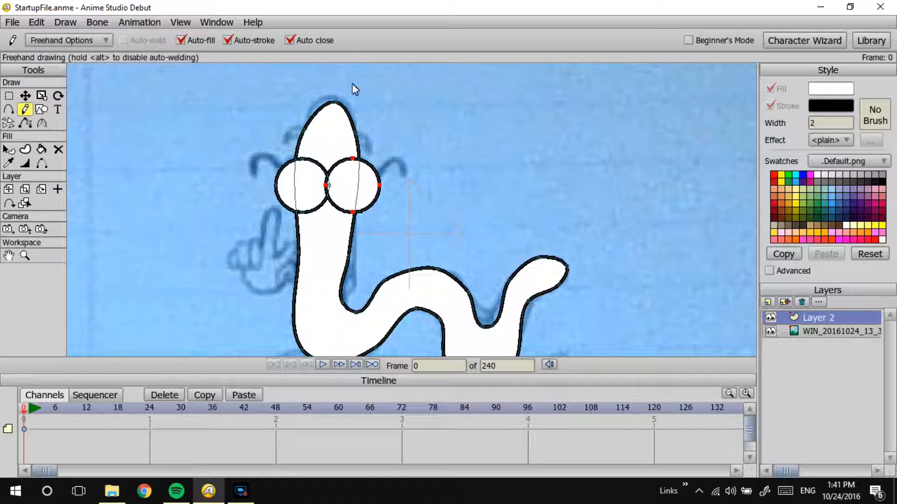
# Step: Draw the two curved glasses arms freehand over the sketch as open, unfilled strokes, with Auto close and Auto-fill off
pyautogui.click(289, 40)
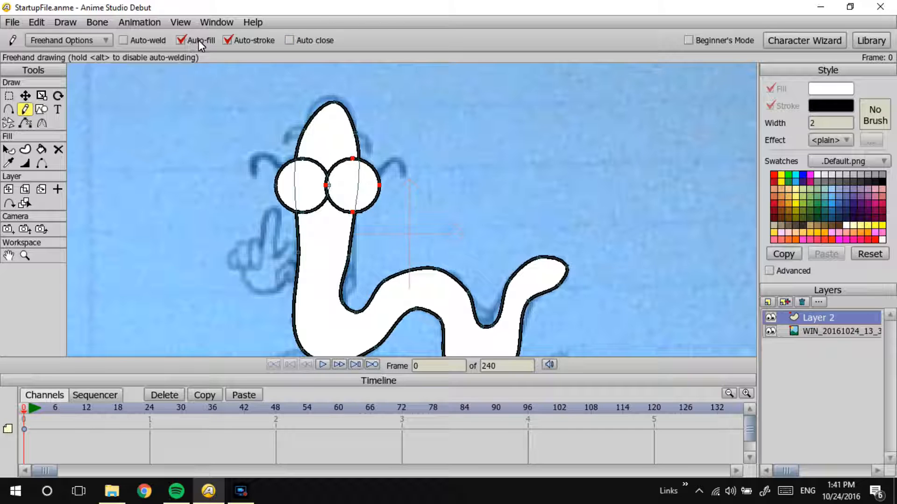
pyautogui.moveTo(370, 185)
pyautogui.mouseDown()
pyautogui.moveTo(390, 162)
pyautogui.moveTo(407, 177)
pyautogui.mouseUp()
pyautogui.moveTo(289, 174)
pyautogui.mouseDown()
pyautogui.moveTo(271, 158)
pyautogui.moveTo(255, 176)
pyautogui.mouseUp()
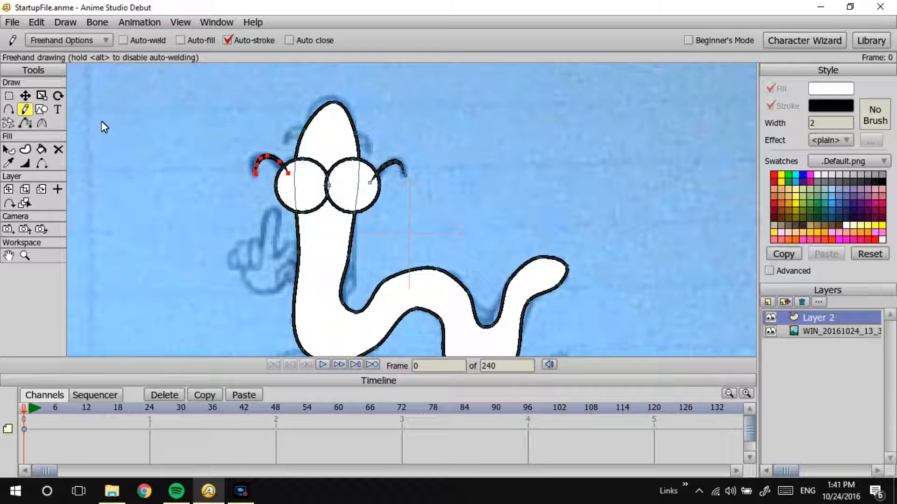
# Step: Move the body outline points at the neck bend, beneath the rear curve and in the dip before the tail
pyautogui.moveTo(217, 188); pyautogui.dragTo(238, 154)
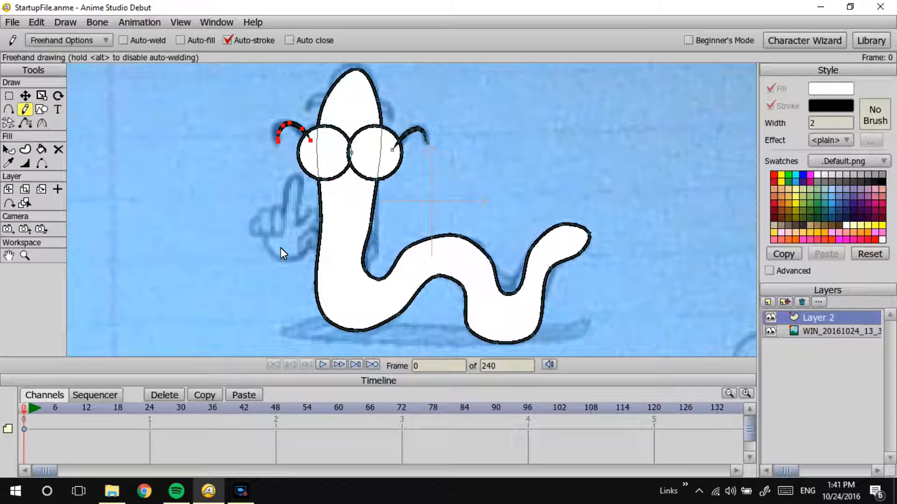
pyautogui.click(25, 95)
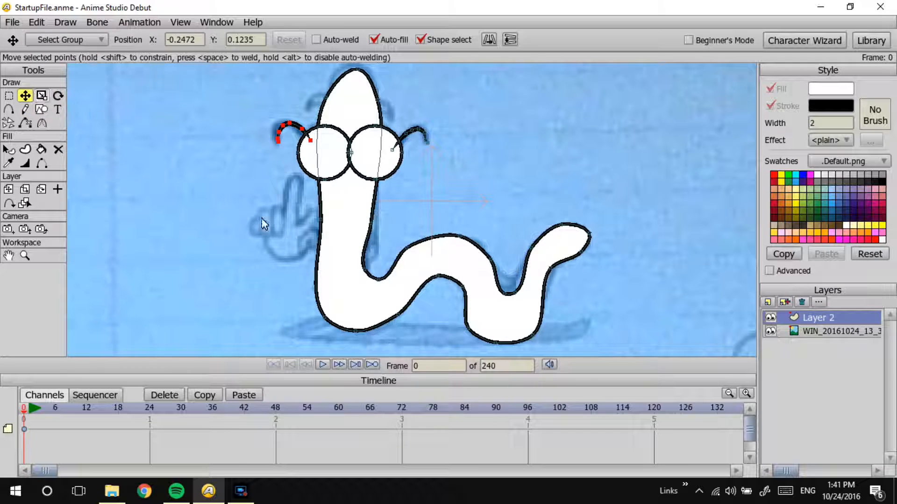
pyautogui.click(368, 267)
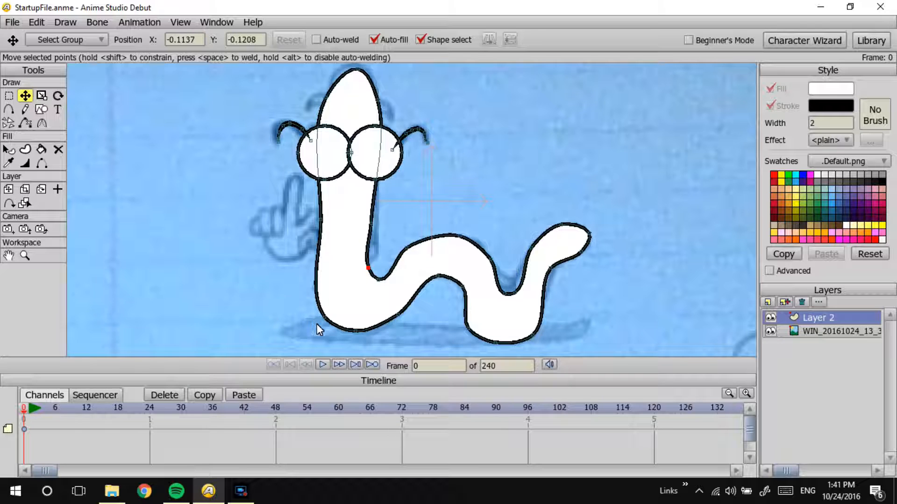
pyautogui.click(494, 342)
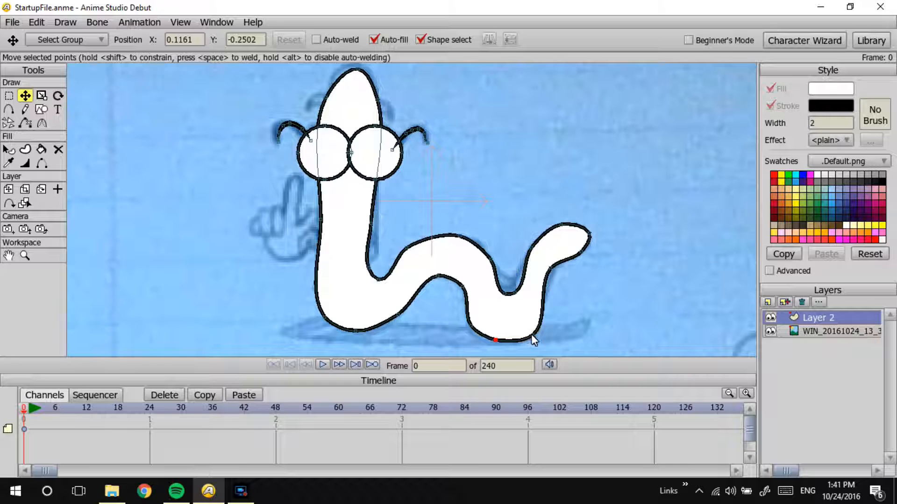
pyautogui.moveTo(532, 336); pyautogui.dragTo(531, 335)
pyautogui.moveTo(503, 294); pyautogui.dragTo(516, 305)
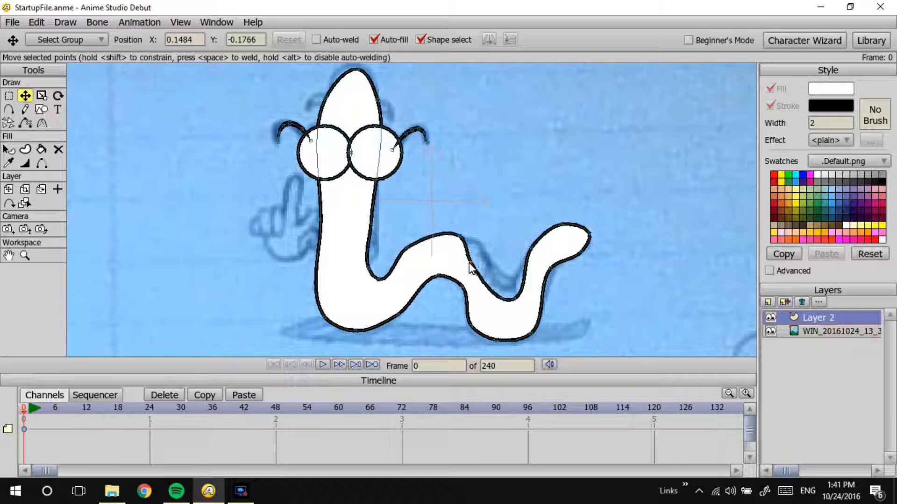
# Step: Reposition the outline points along the top of the body's middle hump and adjust the curvature there
pyautogui.click(484, 255)
pyautogui.click(451, 234)
pyautogui.moveTo(451, 240); pyautogui.dragTo(452, 242)
pyautogui.click(41, 122)
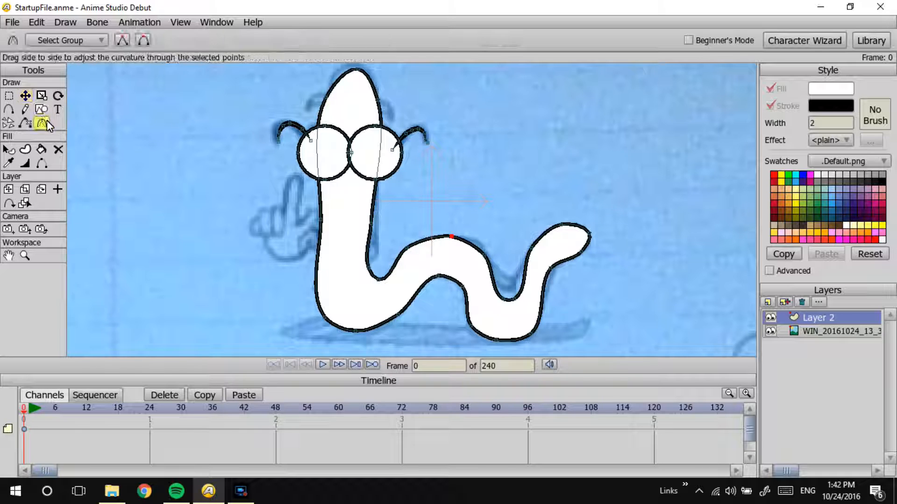
pyautogui.click(406, 248)
pyautogui.moveTo(473, 240); pyautogui.dragTo(350, 297)
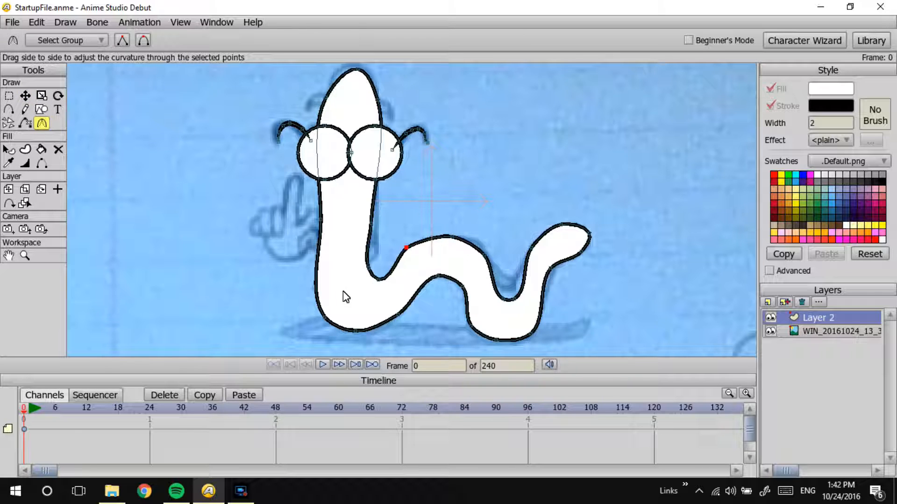
# Step: Draw a small nose circle between and just below the lenses, using the sketch with the vector layer hidden, and fine-tune its position
pyautogui.click(771, 317)
pyautogui.click(771, 317)
pyautogui.click(42, 109)
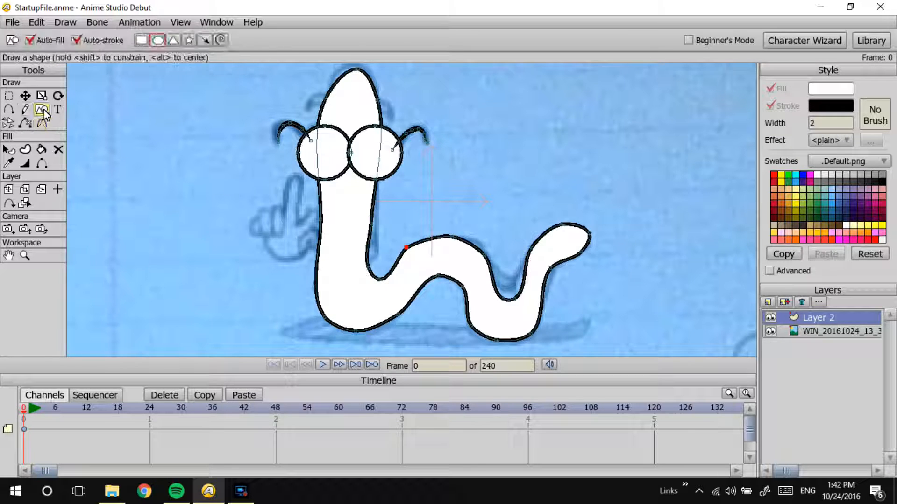
pyautogui.click(772, 317)
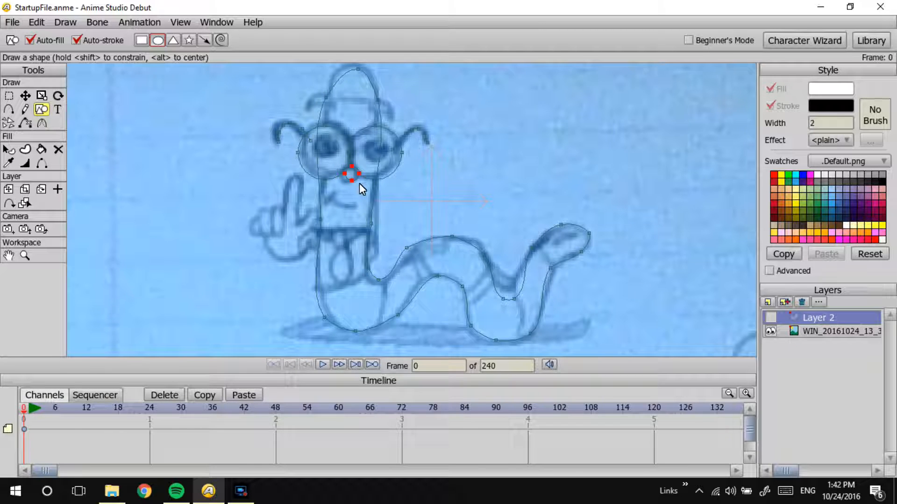
pyautogui.click(25, 95)
pyautogui.moveTo(352, 177); pyautogui.dragTo(349, 179)
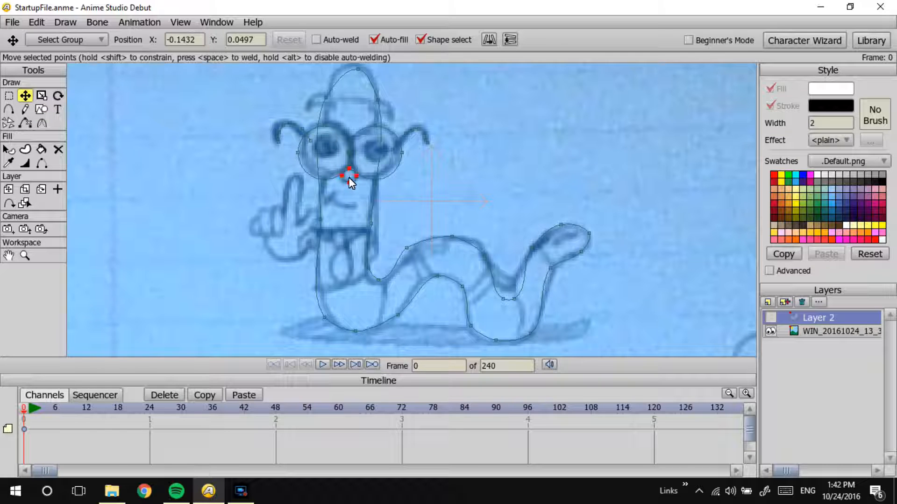
pyautogui.click(769, 317)
pyautogui.click(769, 319)
# Step: Draw the worm's small crooked mouth below the nose with short freehand strokes, undoing the stray stroke
pyautogui.click(25, 109)
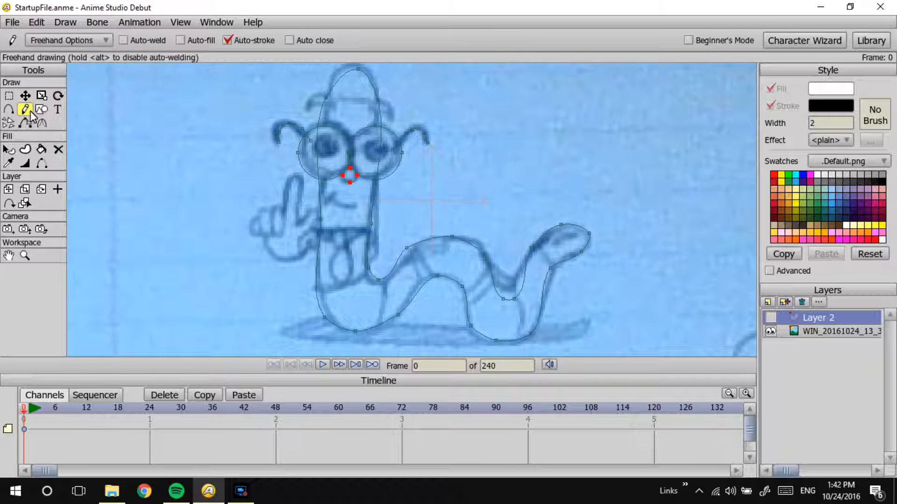
pyautogui.click(770, 318)
pyautogui.moveTo(335, 197)
pyautogui.mouseDown()
pyautogui.moveTo(331, 210)
pyautogui.moveTo(360, 213)
pyautogui.mouseUp()
pyautogui.hotkey('ctrl', 'z')
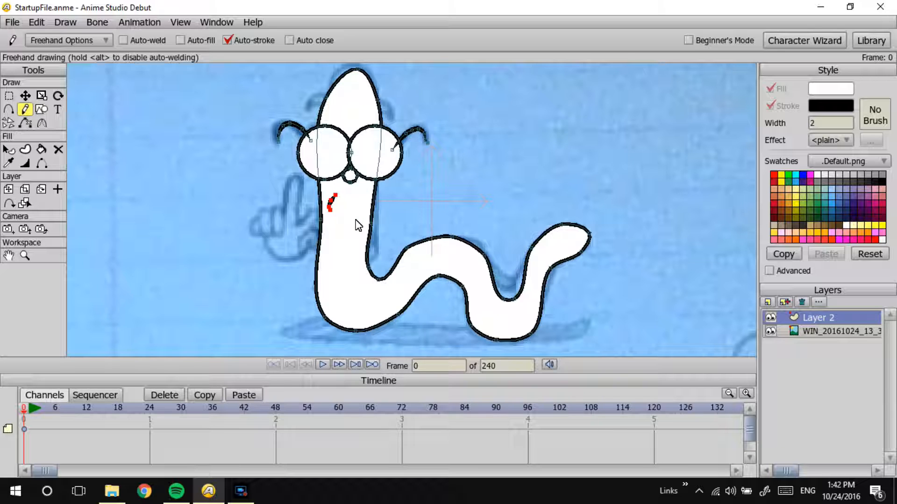
pyautogui.moveTo(341, 210); pyautogui.dragTo(351, 210)
# Step: Check the sketched eyes with the vector layer hidden, and draw a small highlight circle inside each lens
pyautogui.click(770, 318)
pyautogui.click(770, 318)
pyautogui.click(42, 109)
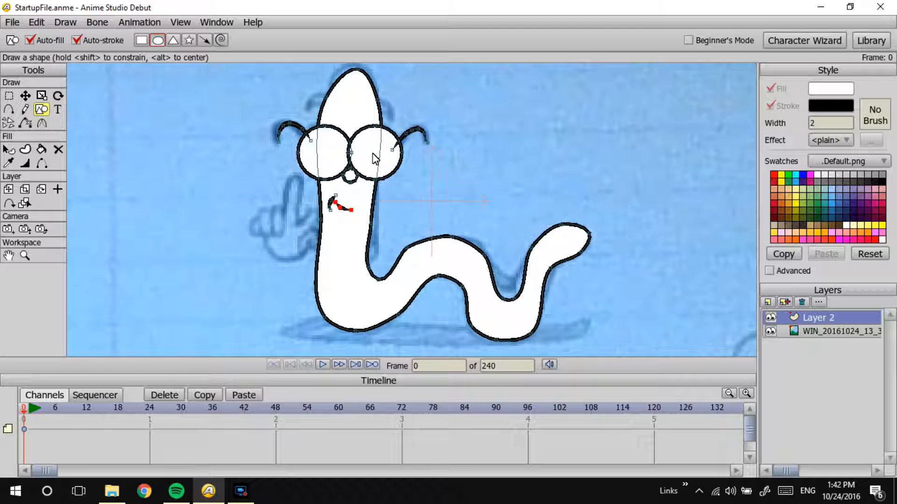
pyautogui.moveTo(363, 145); pyautogui.dragTo(375, 156)
# Step: Draw a larger pupil circle in the left lens, place a duplicate in the right lens, and align the left pupil with it
pyautogui.moveTo(315, 144); pyautogui.dragTo(339, 174)
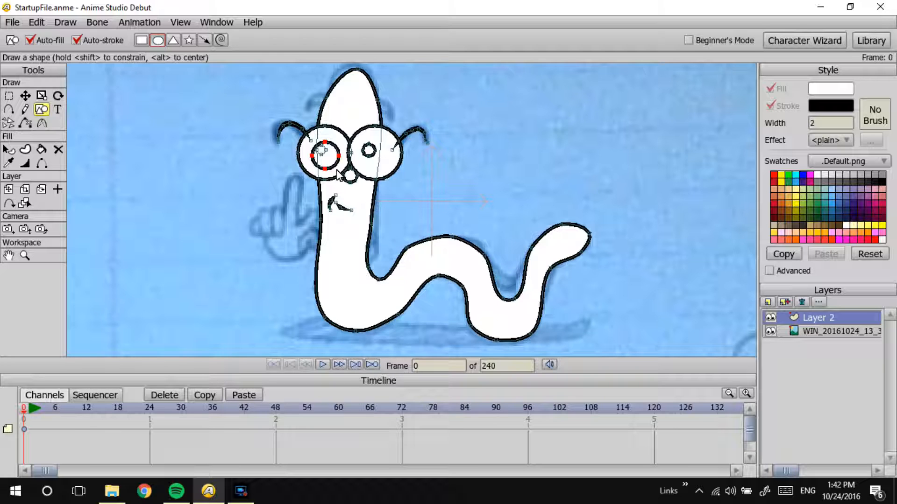
pyautogui.click(25, 96)
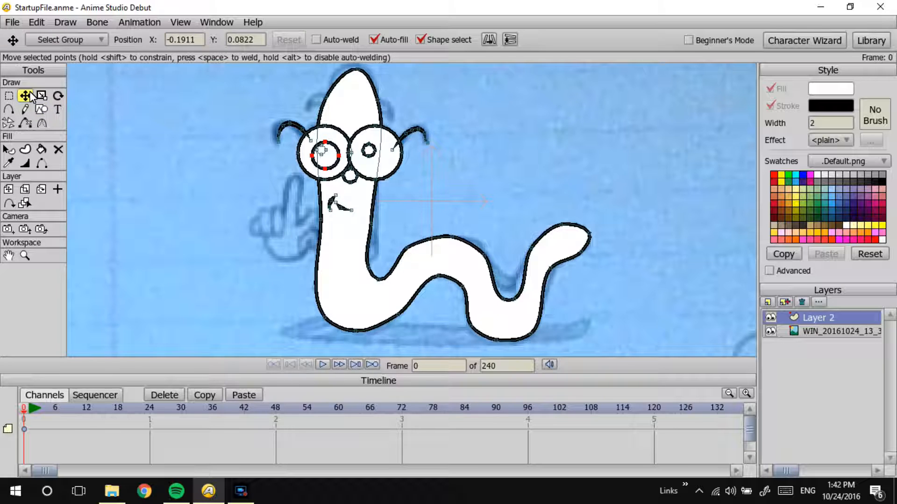
pyautogui.hotkey('ctrl', 'c')
pyautogui.hotkey('ctrl', 'v')
pyautogui.moveTo(325, 159); pyautogui.dragTo(375, 157)
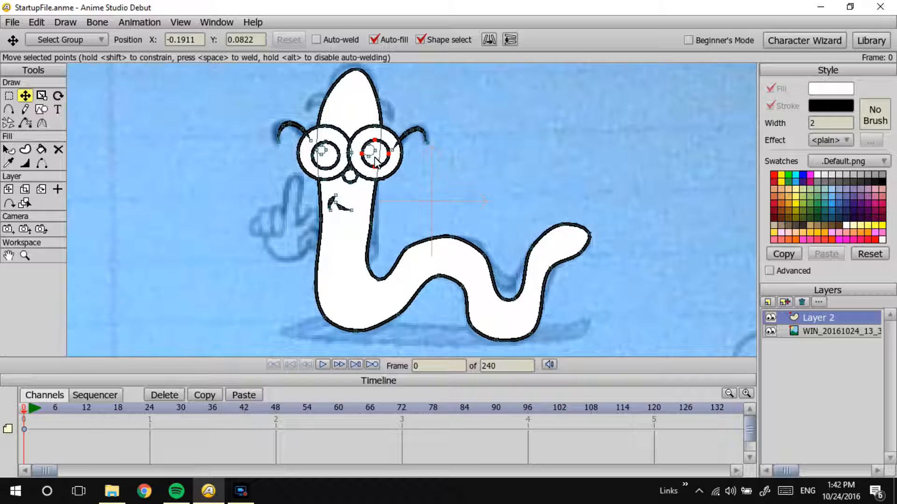
pyautogui.click(324, 158)
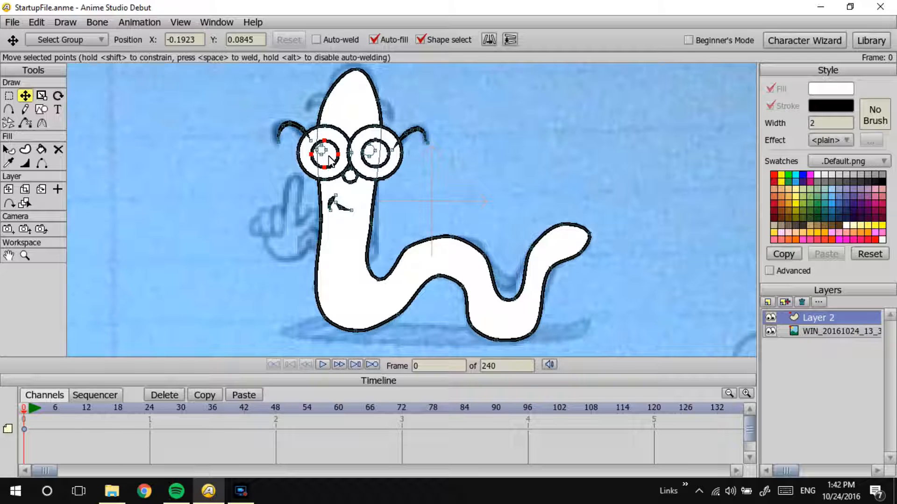
# Step: Fill both pupil circles with black and deselect them
pyautogui.press('c')
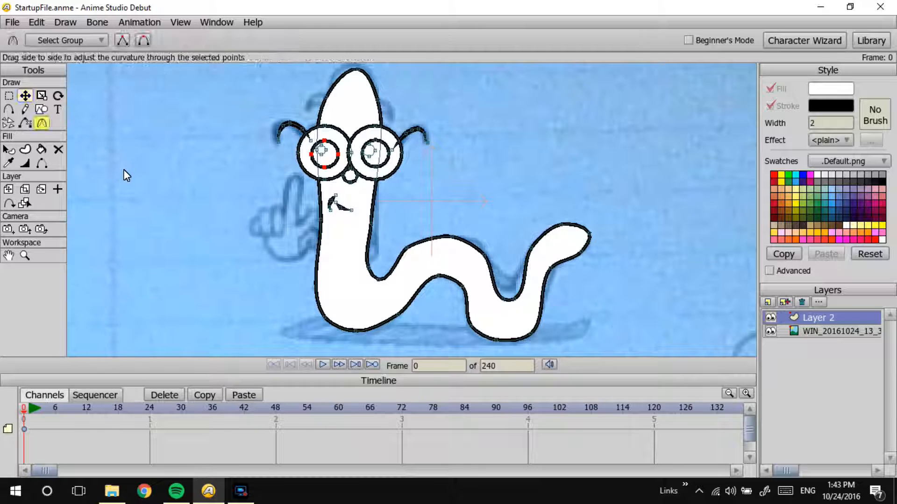
pyautogui.click(7, 149)
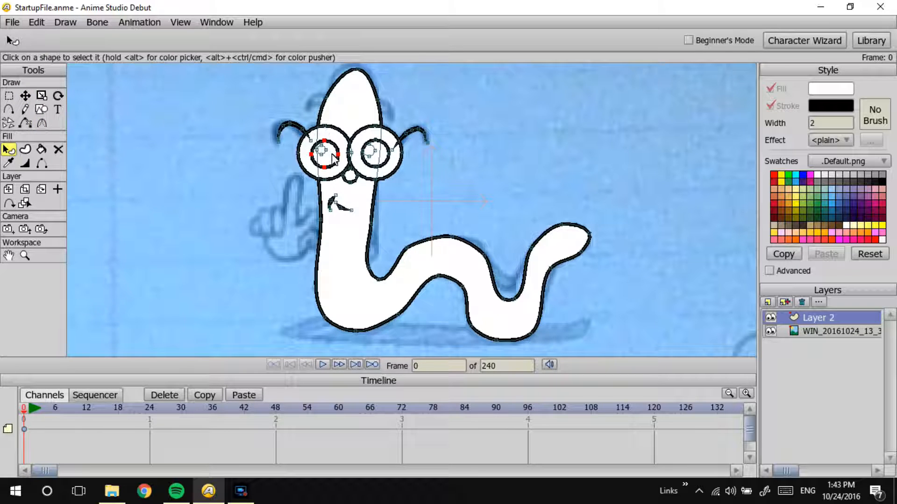
pyautogui.click(881, 183)
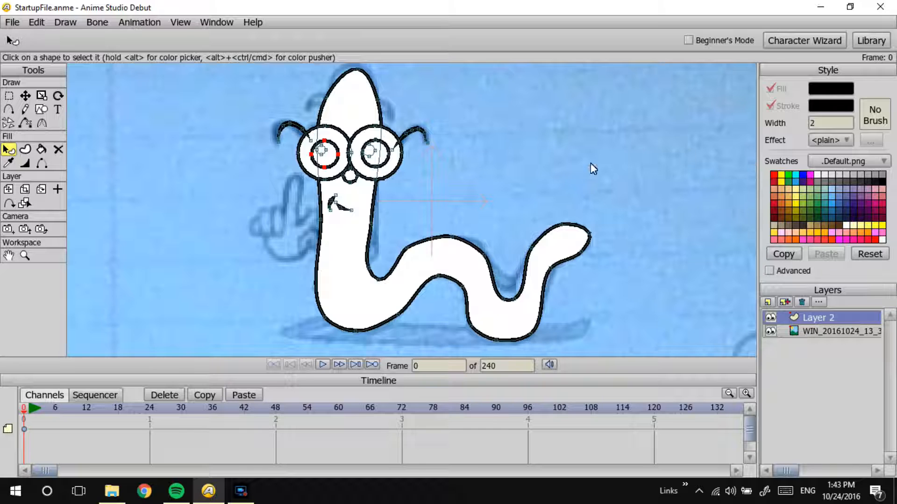
pyautogui.click(334, 164)
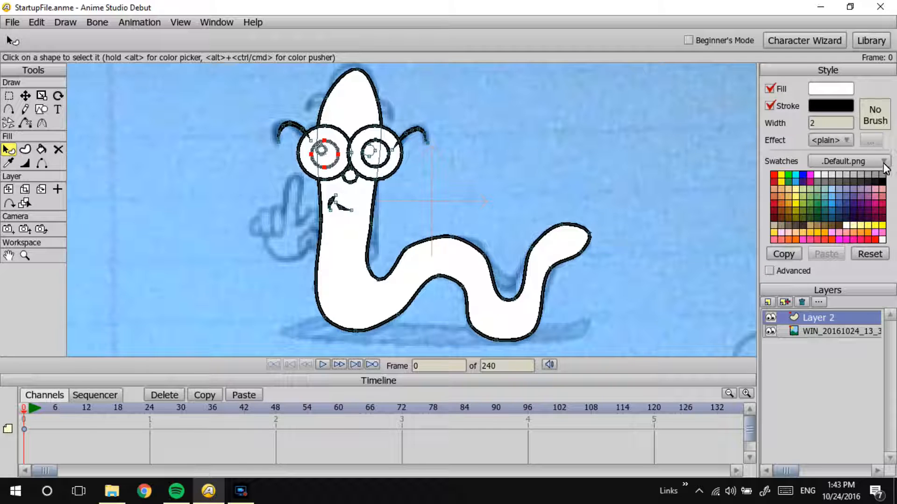
pyautogui.click(882, 180)
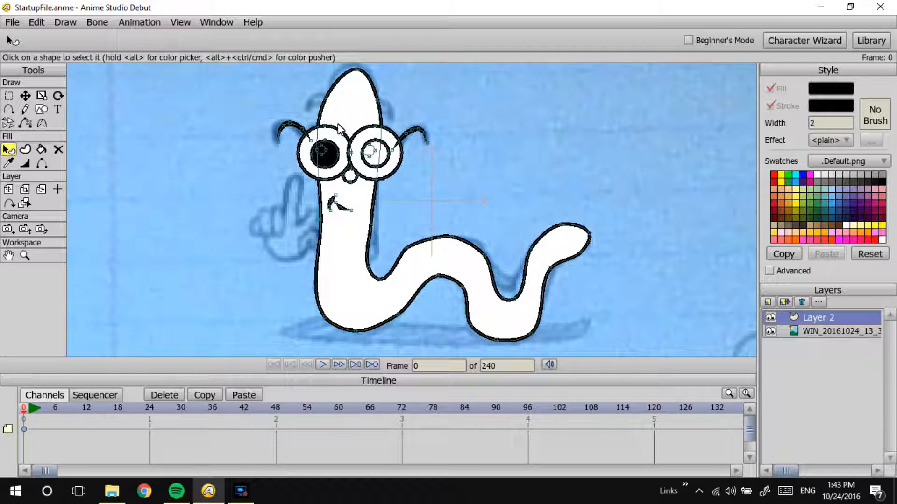
pyautogui.click(376, 157)
pyautogui.click(878, 178)
pyautogui.click(722, 170)
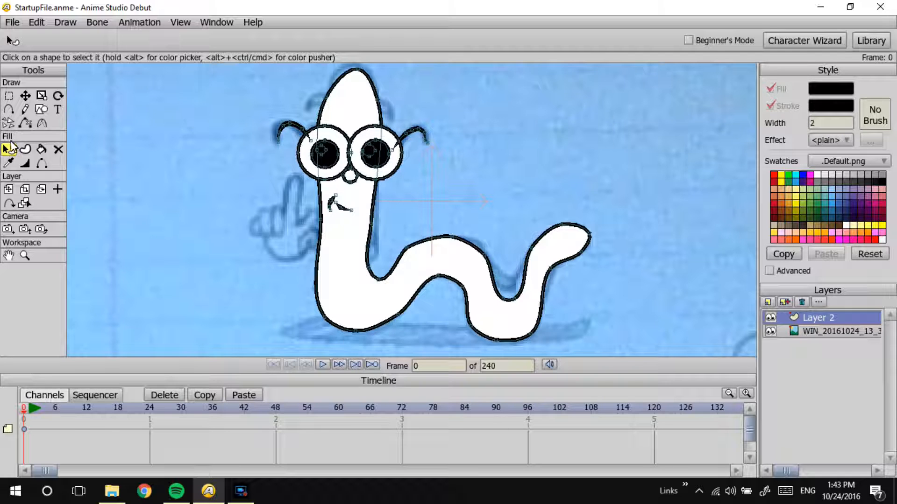
# Step: Move the left pupil down and slightly right within its lens so it sits clear of the small highlight circle
pyautogui.click(330, 155)
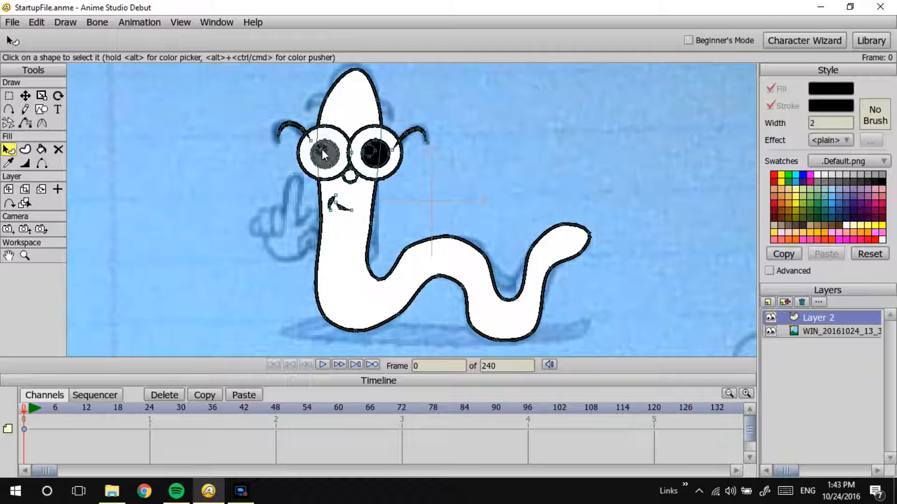
pyautogui.click(25, 95)
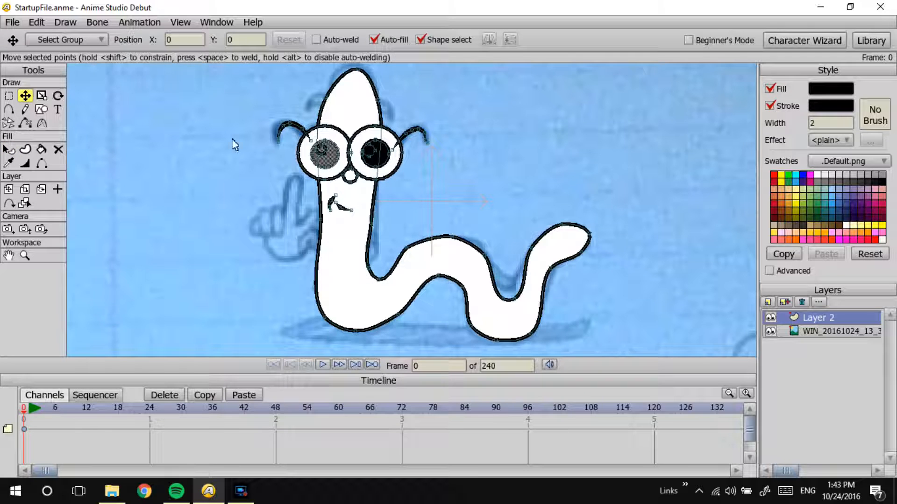
pyautogui.click(8, 149)
pyautogui.click(317, 158)
pyautogui.click(312, 163)
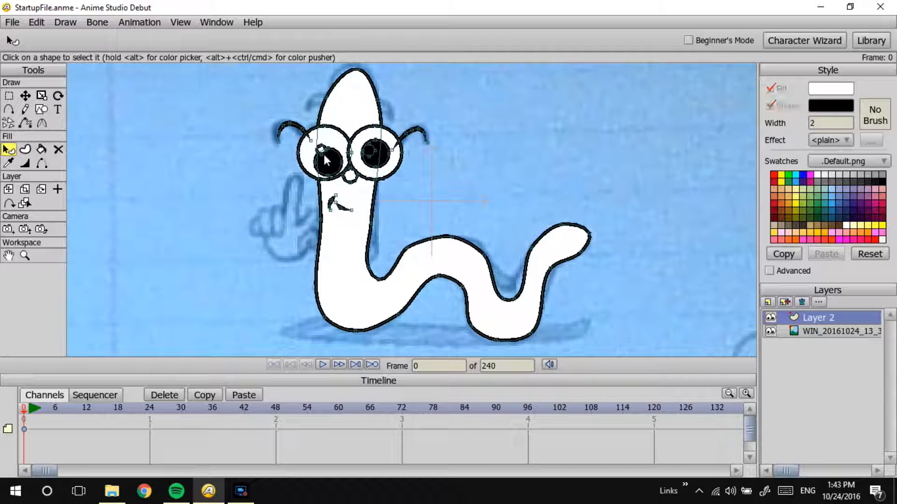
pyautogui.click(41, 96)
pyautogui.click(26, 96)
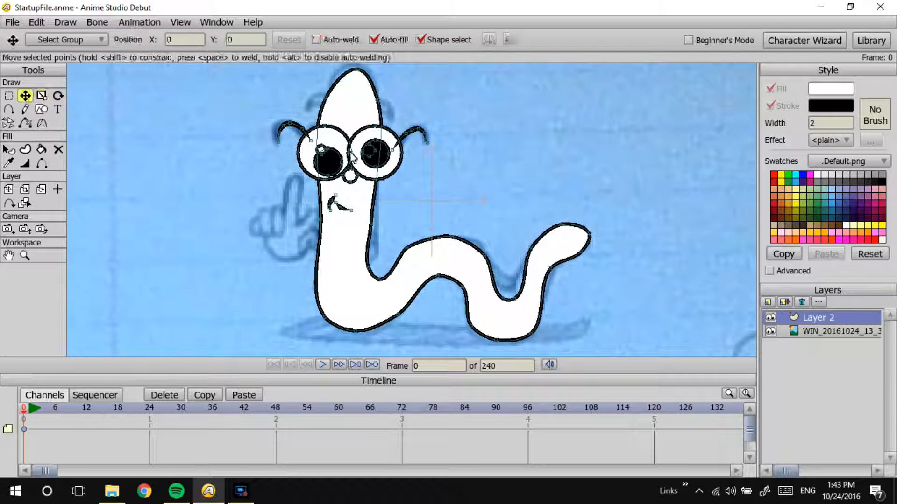
pyautogui.moveTo(373, 155); pyautogui.dragTo(370, 193)
pyautogui.hotkey('ctrl', 'z')
pyautogui.hotkey('ctrl', 'z')
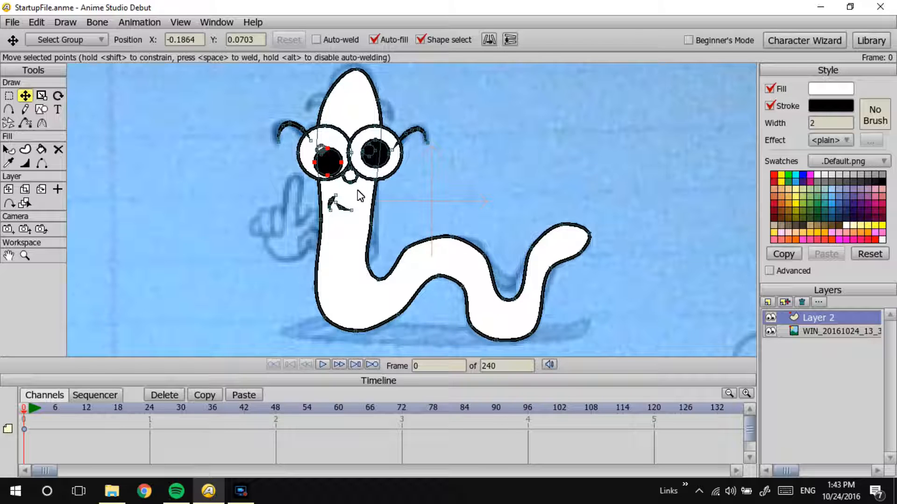
pyautogui.click(36, 22)
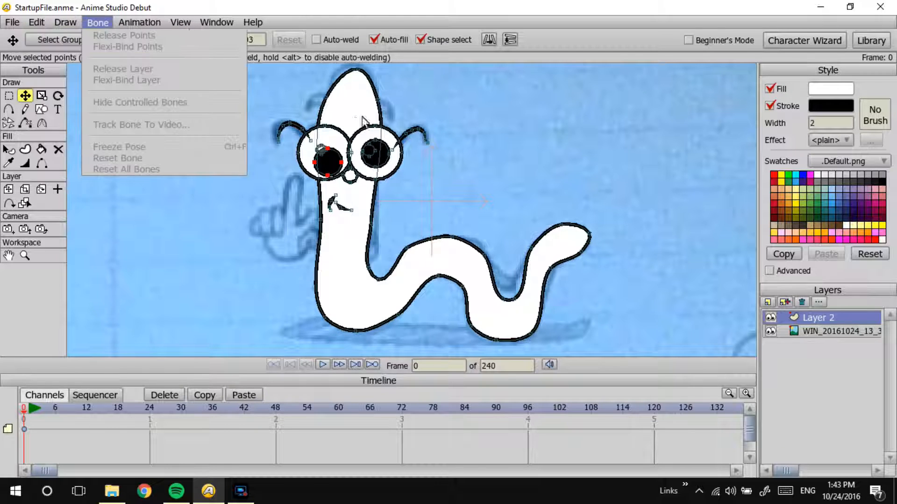
pyautogui.click(46, 47)
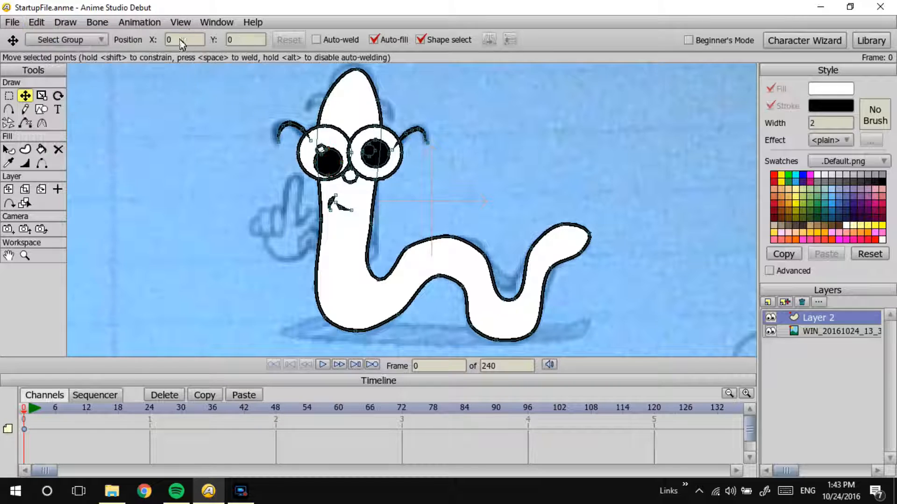
# Step: Move the right pupil down and slightly right within its lens to match the left one
pyautogui.click(389, 159)
pyautogui.hotkey('ctrl', 'z')
pyautogui.moveTo(384, 164); pyautogui.dragTo(391, 171)
# Step: Select the small highlight circle's shape in the right lens
pyautogui.click(366, 152)
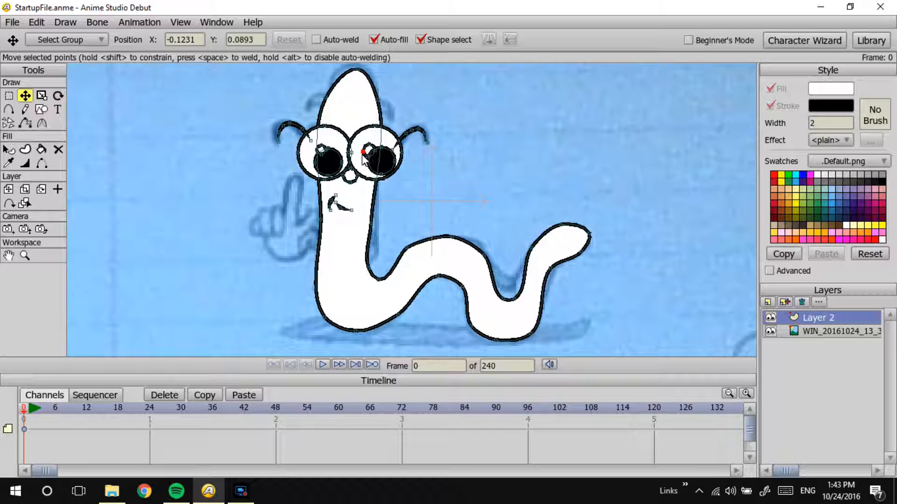
pyautogui.click(376, 168)
pyautogui.click(368, 152)
pyautogui.click(9, 150)
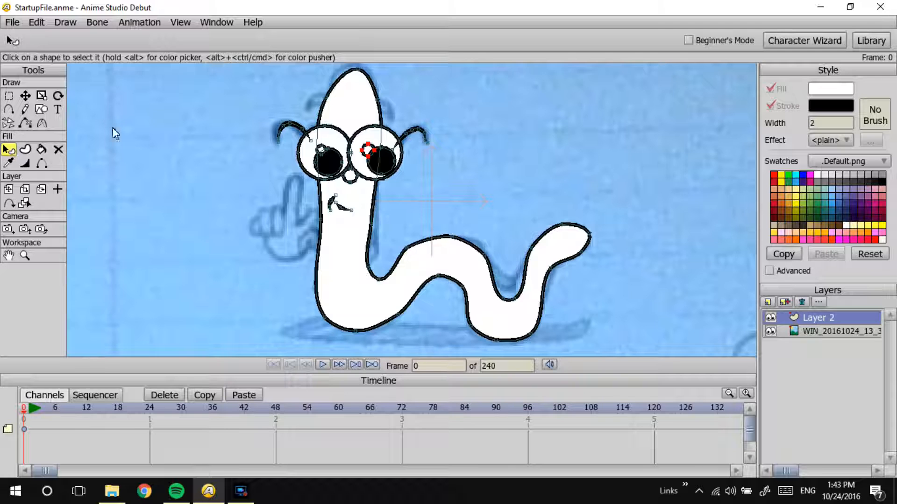
pyautogui.click(369, 150)
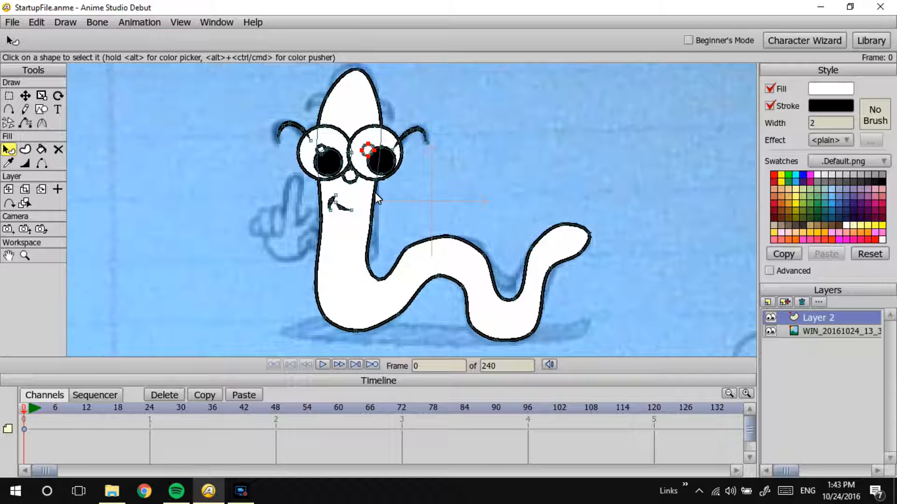
pyautogui.click(25, 96)
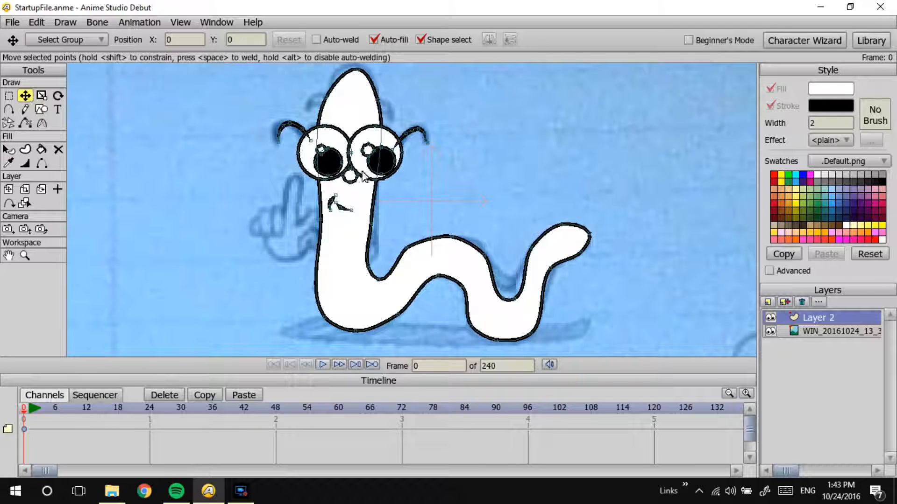
# Step: Move both pupils back behind their highlight circles and place the left highlight at the upper left of its pupil
pyautogui.moveTo(329, 153)
pyautogui.mouseDown()
pyautogui.moveTo(379, 154)
pyautogui.moveTo(368, 146)
pyautogui.moveTo(324, 155)
pyautogui.mouseUp()
pyautogui.hotkey('ctrl', 'z')
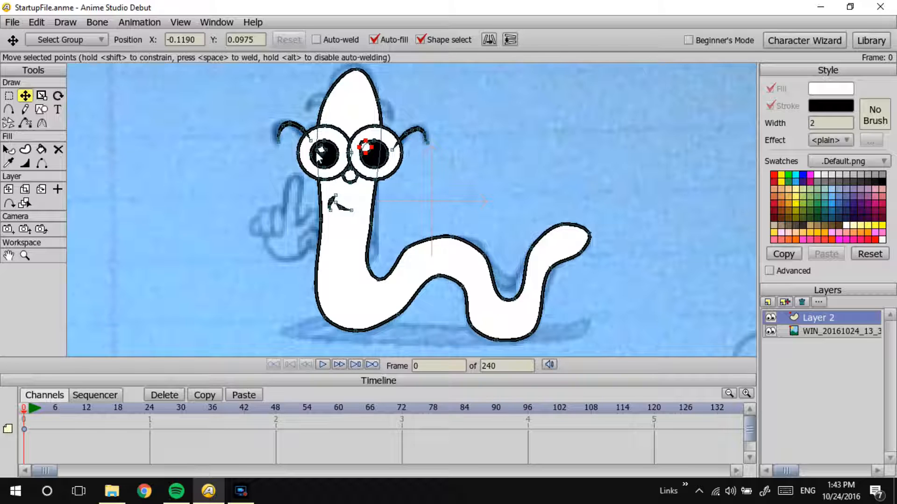
pyautogui.moveTo(322, 153); pyautogui.dragTo(320, 155)
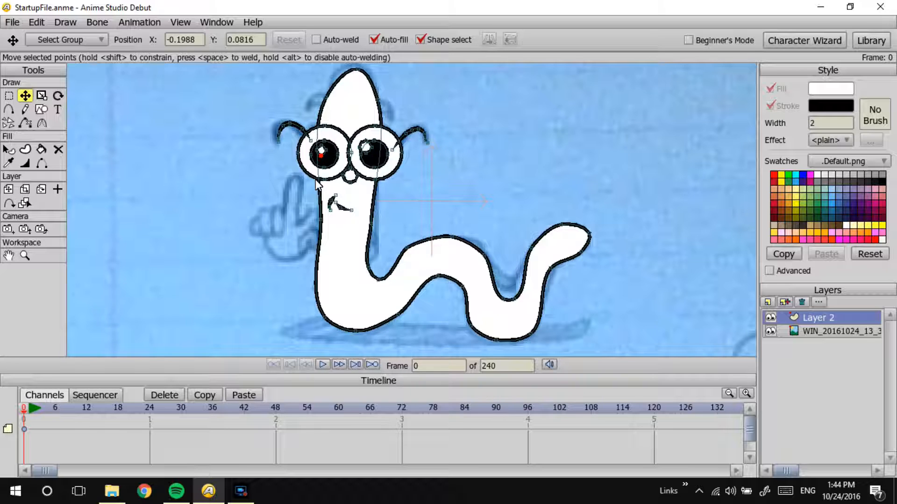
pyautogui.hotkey('ctrl', 'z')
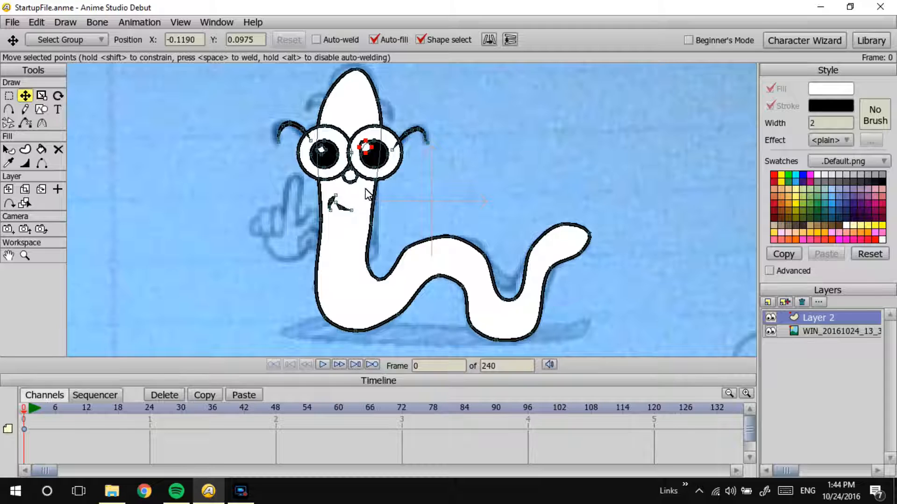
pyautogui.moveTo(364, 187); pyautogui.dragTo(358, 192)
pyautogui.scroll(2, 510, 89)
pyautogui.scroll(2, 354, 174)
pyautogui.moveTo(319, 141); pyautogui.dragTo(302, 183)
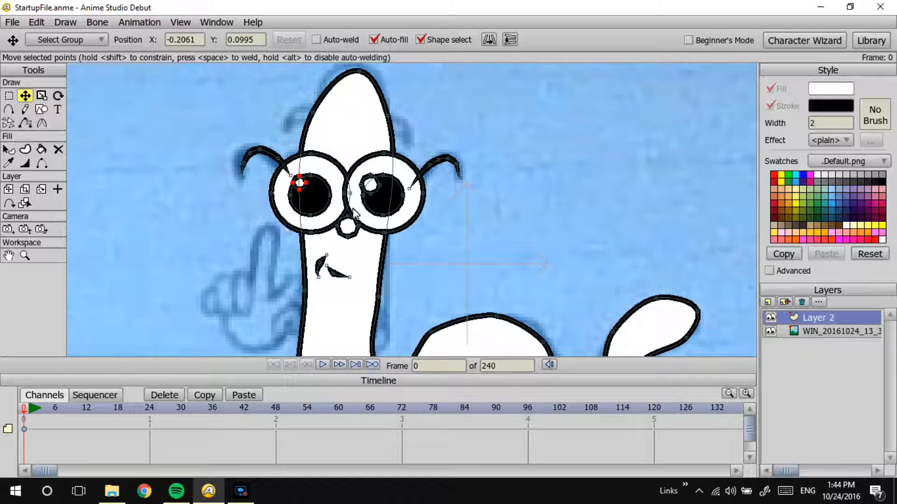
# Step: Check the sketched eyebrows beneath Layer 2 and set up freehand drawing with Auto-fill and Auto close enabled
pyautogui.click(770, 318)
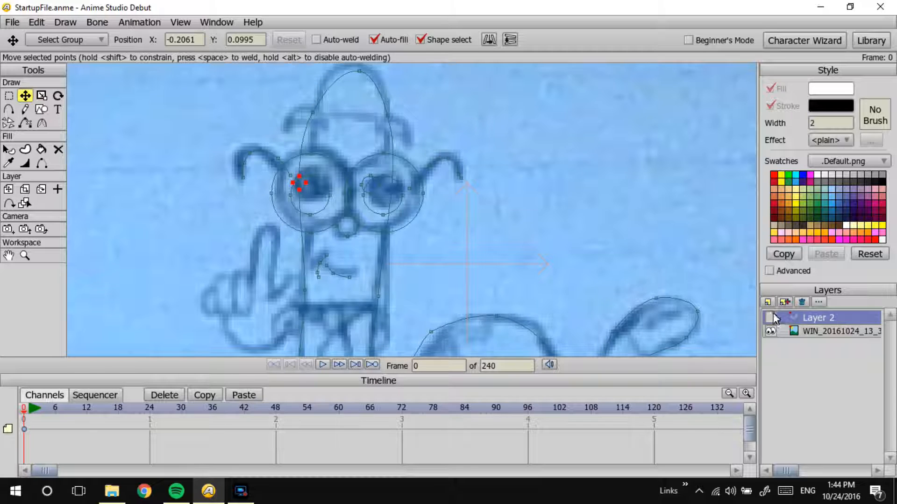
pyautogui.click(770, 318)
pyautogui.click(8, 110)
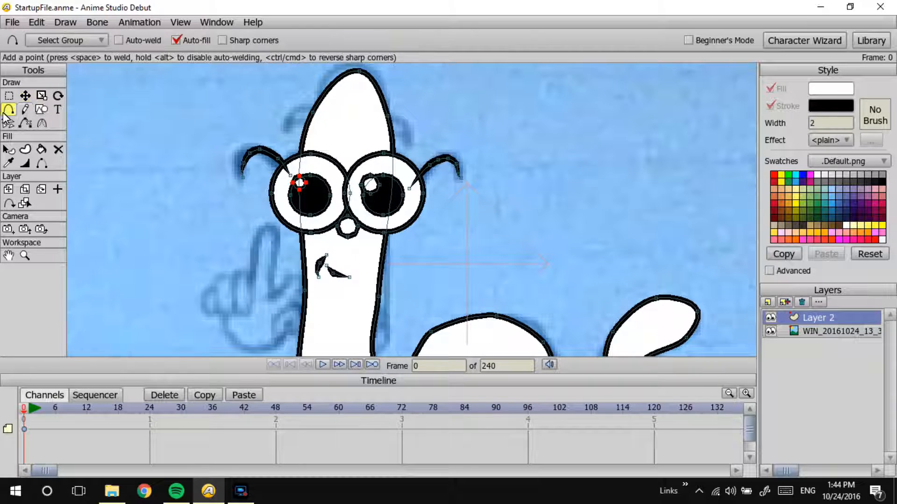
pyautogui.click(25, 111)
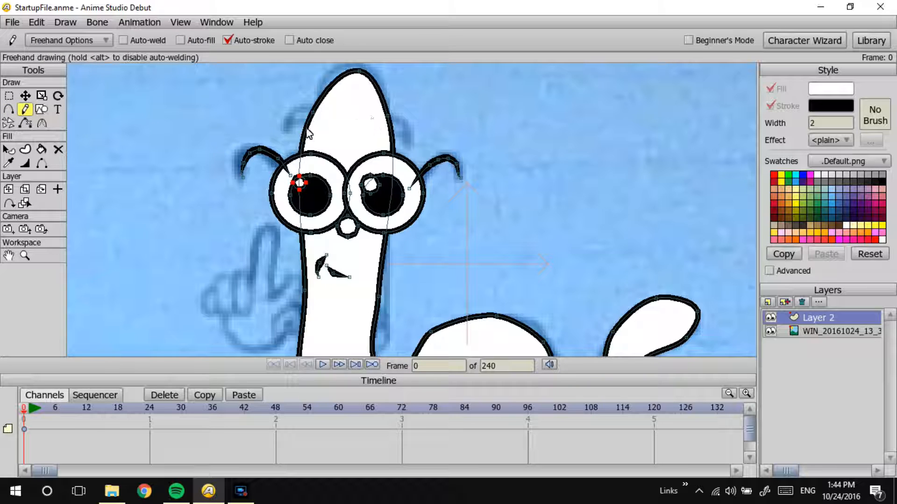
pyautogui.moveTo(321, 131)
pyautogui.mouseDown()
pyautogui.moveTo(300, 117)
pyautogui.moveTo(326, 130)
pyautogui.mouseUp()
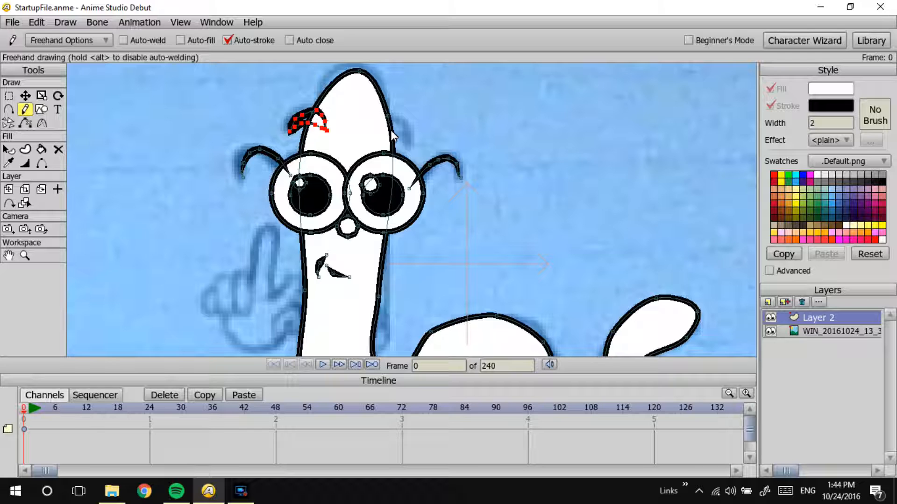
pyautogui.hotkey('ctrl', 'z')
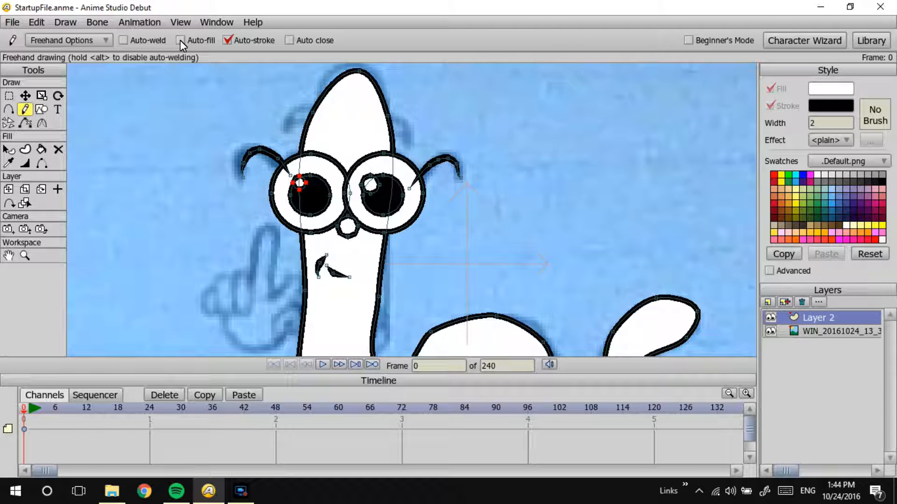
pyautogui.click(290, 41)
# Step: Try to draw the two eyebrows freehand as closed, filled shapes
pyautogui.moveTo(331, 123)
pyautogui.mouseDown()
pyautogui.moveTo(300, 113)
pyautogui.moveTo(319, 113)
pyautogui.mouseUp()
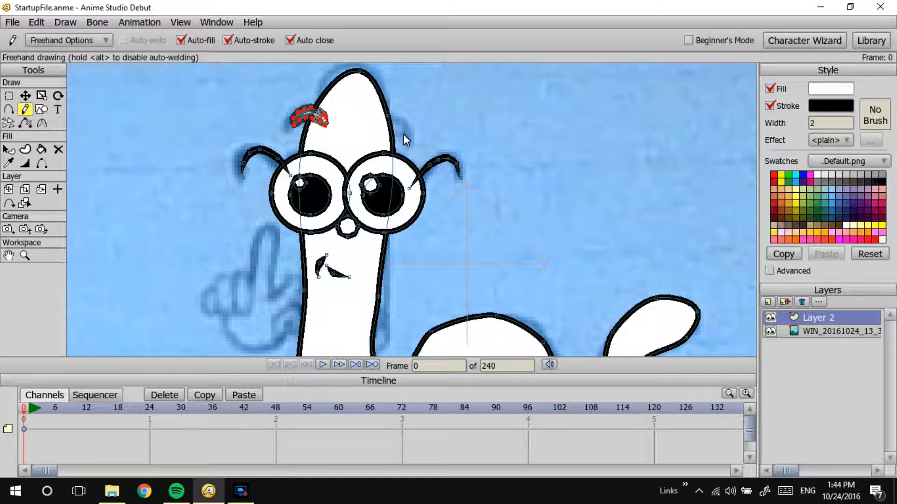
pyautogui.moveTo(402, 140)
pyautogui.mouseDown()
pyautogui.moveTo(375, 136)
pyautogui.moveTo(402, 117)
pyautogui.moveTo(405, 140)
pyautogui.mouseUp()
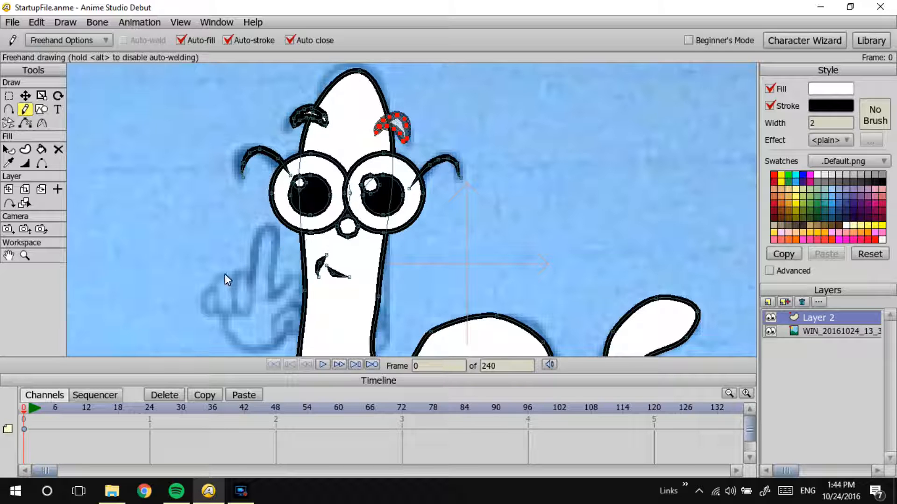
pyautogui.hotkey('ctrl', 'z')
pyautogui.hotkey('ctrl', 'z')
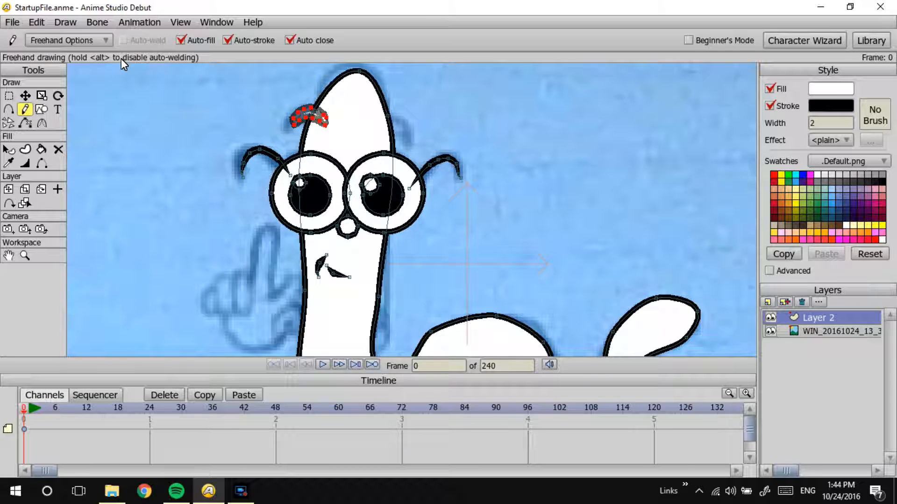
pyautogui.moveTo(323, 130)
pyautogui.mouseDown()
pyautogui.moveTo(291, 132)
pyautogui.moveTo(298, 118)
pyautogui.moveTo(325, 127)
pyautogui.mouseUp()
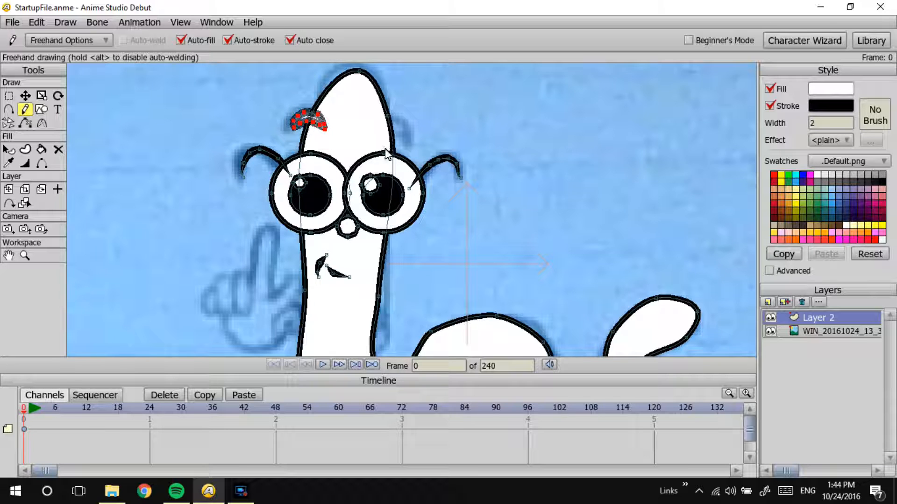
pyautogui.hotkey('ctrl', 'z')
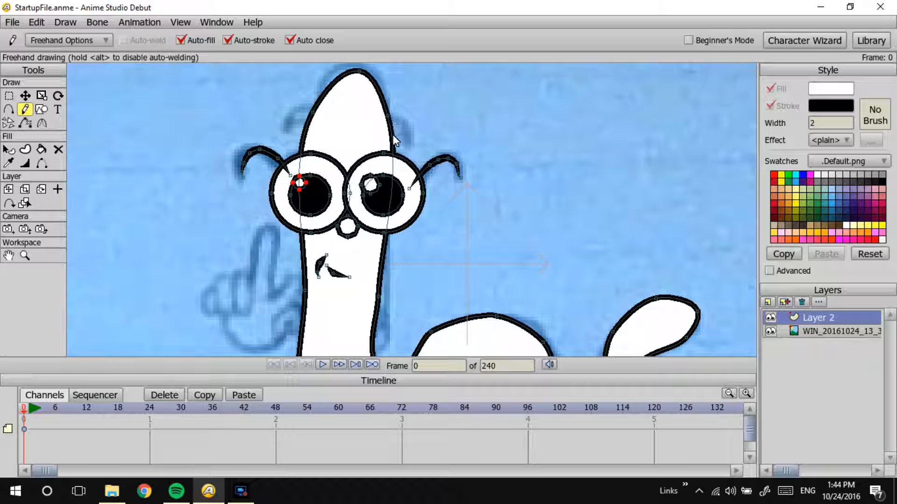
# Step: Draw closed, curved eyebrows freehand above both lenses and shift each slightly into position over the sketch
pyautogui.moveTo(396, 136)
pyautogui.mouseDown()
pyautogui.moveTo(373, 122)
pyautogui.moveTo(378, 140)
pyautogui.mouseUp()
pyautogui.moveTo(323, 122)
pyautogui.mouseDown()
pyautogui.moveTo(293, 122)
pyautogui.moveTo(295, 113)
pyautogui.moveTo(325, 123)
pyautogui.mouseUp()
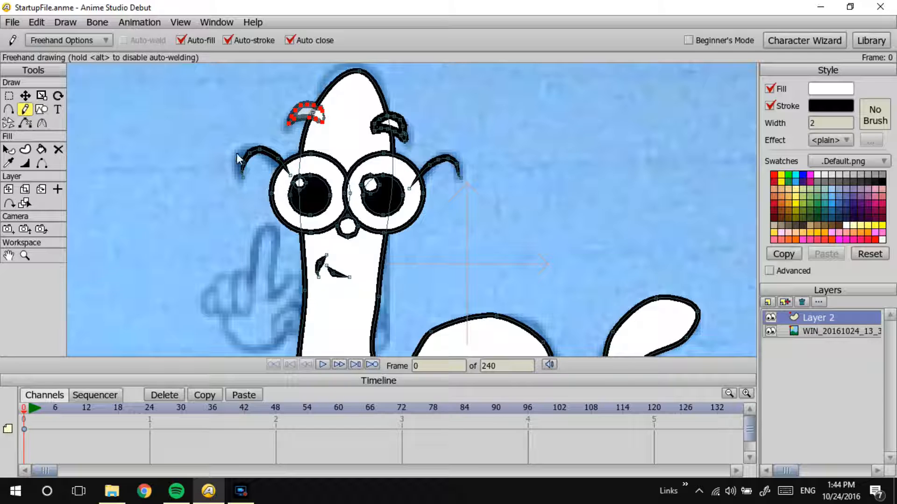
pyautogui.click(8, 149)
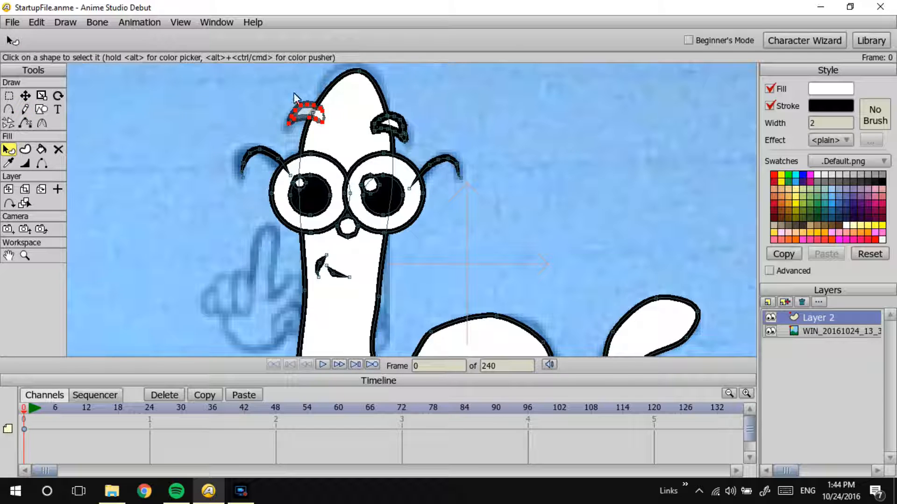
pyautogui.click(26, 95)
pyautogui.moveTo(302, 115); pyautogui.dragTo(300, 120)
pyautogui.click(387, 121)
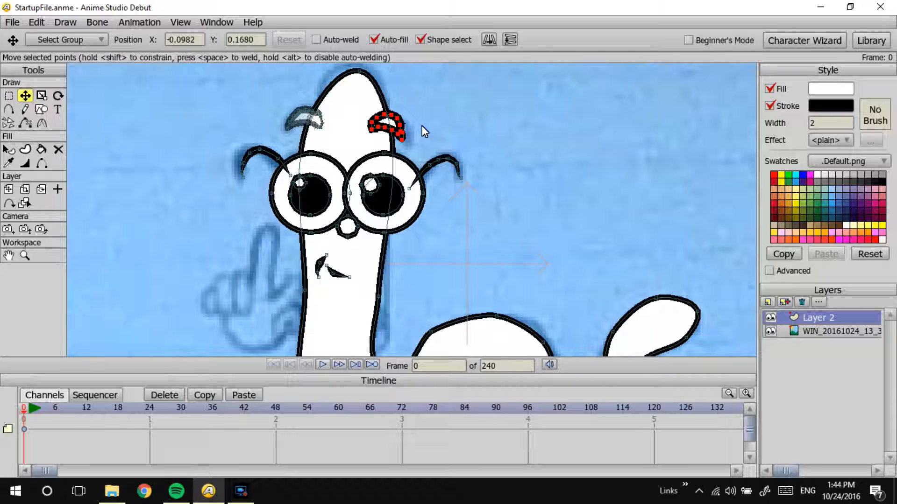
# Step: Preview a render of the current frame and compare the Layer 2 tracing with the sketched collar and body details
pyautogui.hotkey('ctrl', 'r')
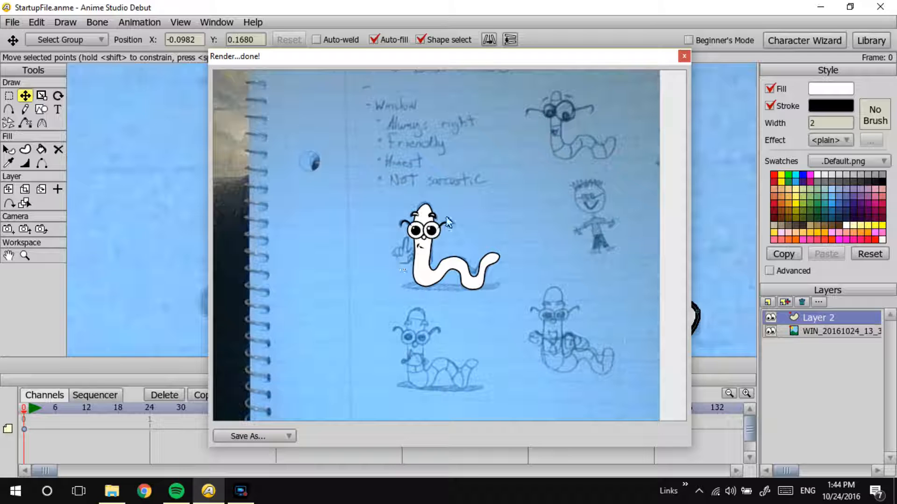
pyautogui.click(684, 56)
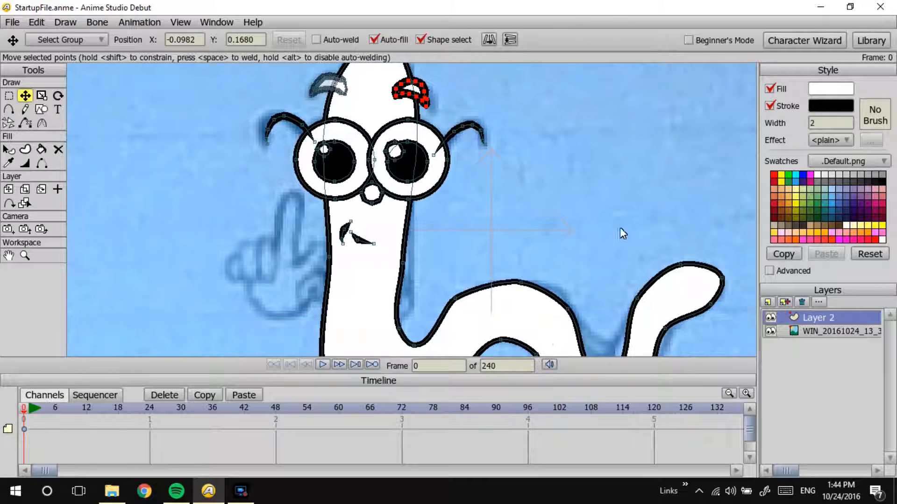
pyautogui.click(770, 318)
pyautogui.click(770, 317)
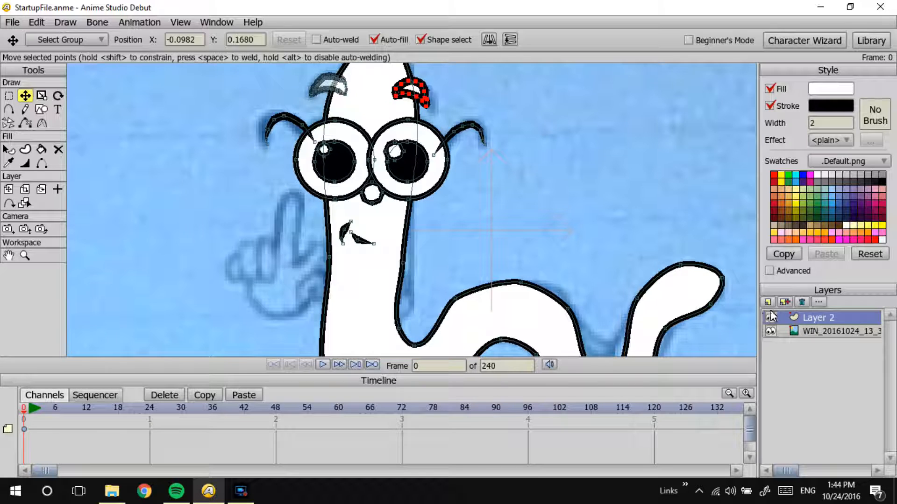
pyautogui.moveTo(444, 266); pyautogui.dragTo(473, 212)
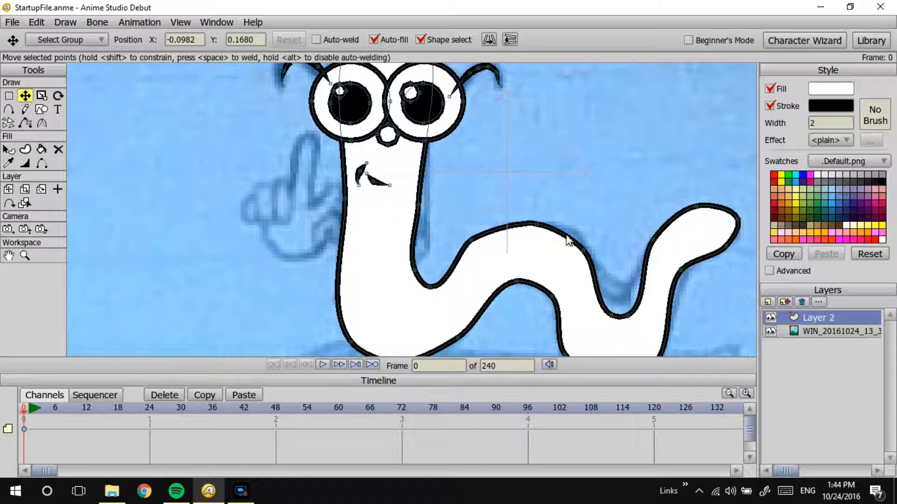
pyautogui.click(770, 317)
pyautogui.click(769, 317)
pyautogui.click(771, 318)
pyautogui.click(771, 317)
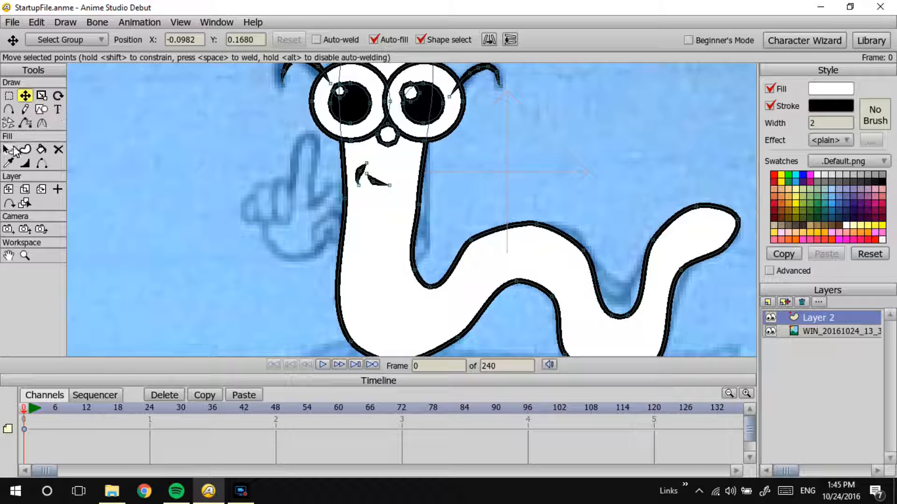
# Step: With Layer 2 temporarily hidden, trace the right half of the worm's collar freehand as a closed shape
pyautogui.click(25, 110)
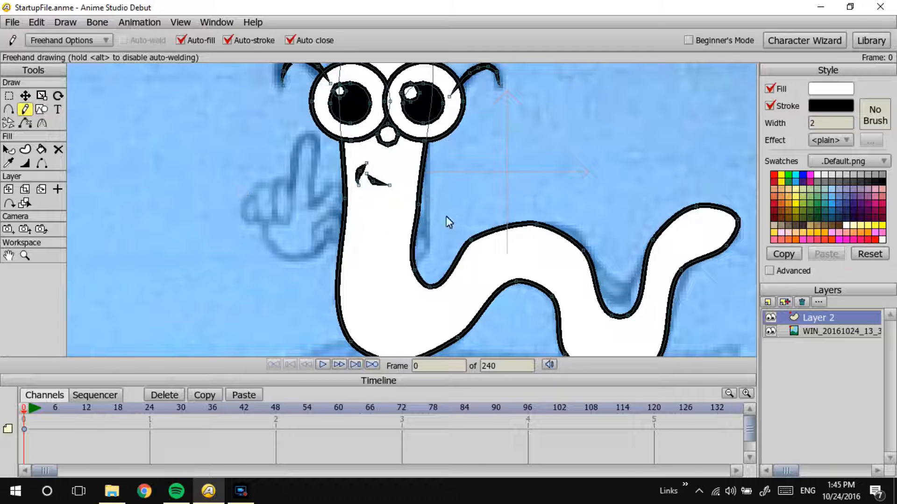
pyautogui.click(768, 317)
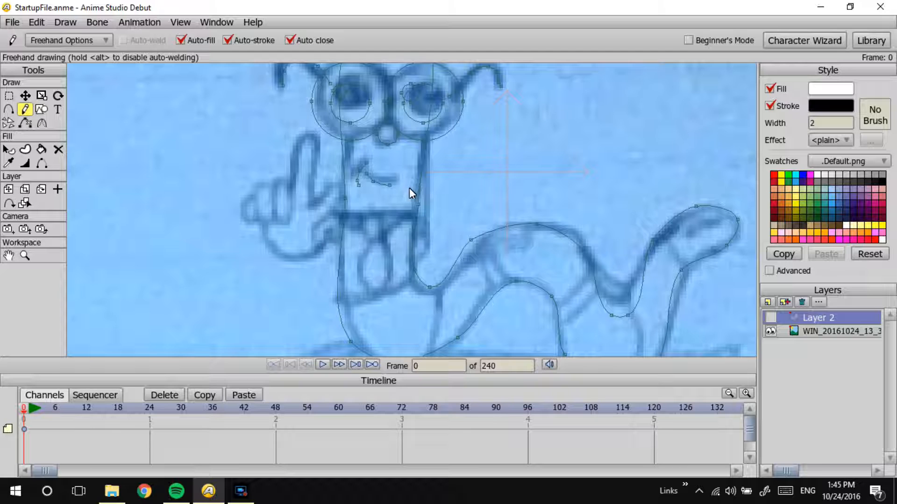
pyautogui.moveTo(378, 217); pyautogui.dragTo(384, 215)
pyautogui.click(771, 318)
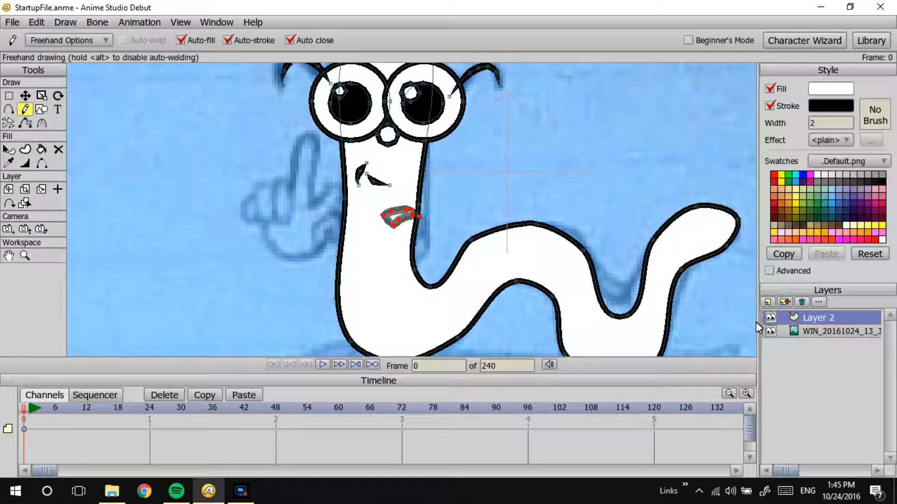
# Step: Duplicate the collar half, flip it horizontally, and place the copy on the left side of the neck to meet the original
pyautogui.press('t')
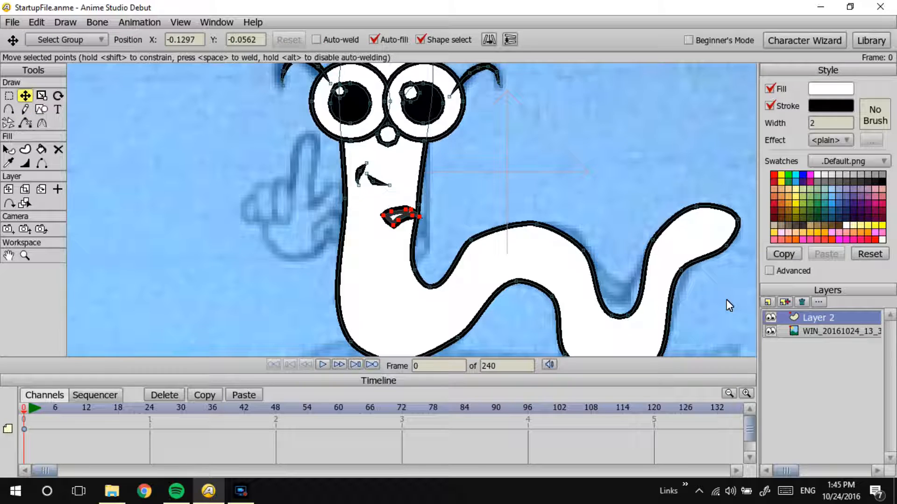
pyautogui.click(490, 40)
pyautogui.moveTo(413, 222); pyautogui.dragTo(376, 228)
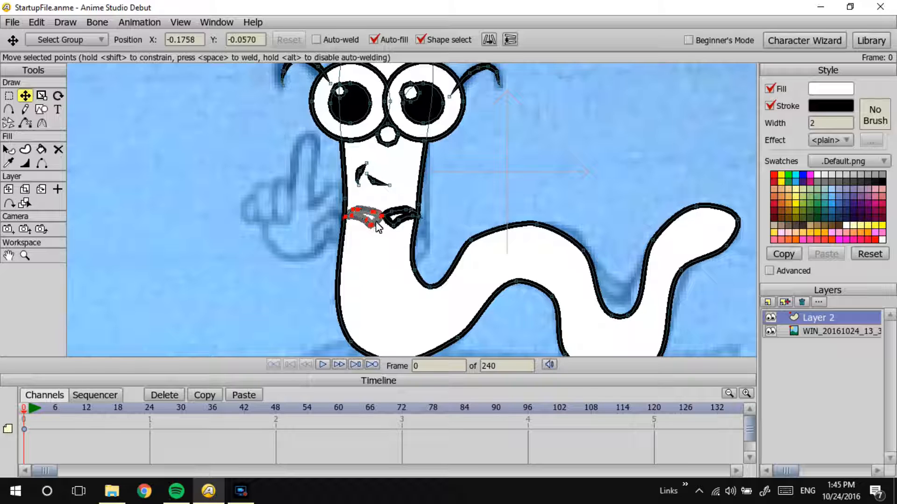
pyautogui.moveTo(377, 227); pyautogui.dragTo(381, 227)
pyautogui.moveTo(377, 223); pyautogui.dragTo(376, 225)
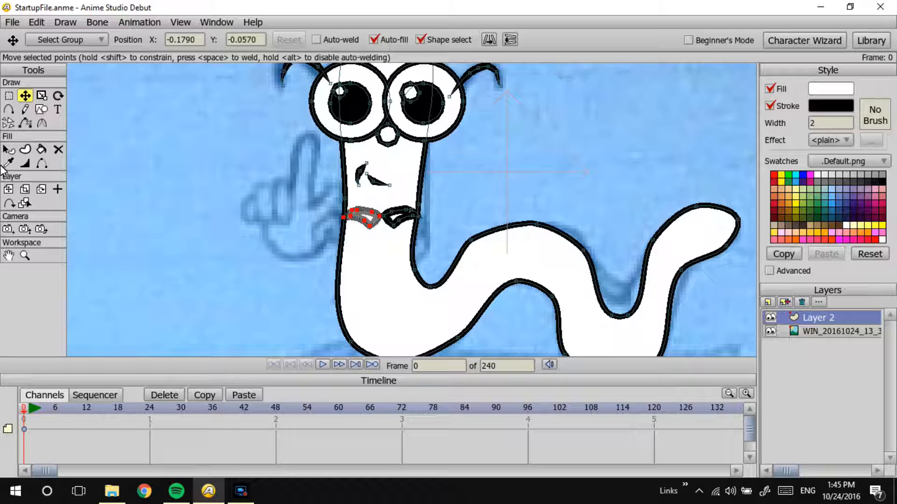
# Step: Draw a small closed tie knot point by point below the collar and move it up to meet the collar halves
pyautogui.click(24, 110)
pyautogui.click(10, 110)
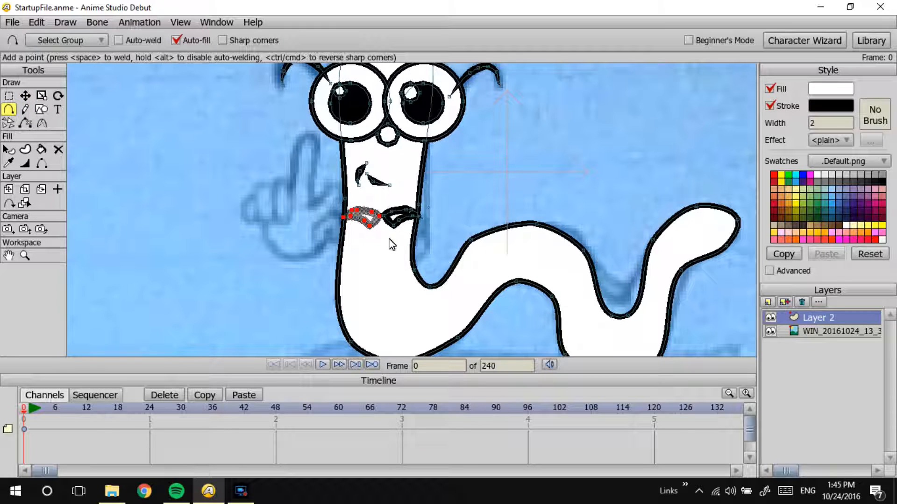
pyautogui.moveTo(389, 233); pyautogui.dragTo(371, 235)
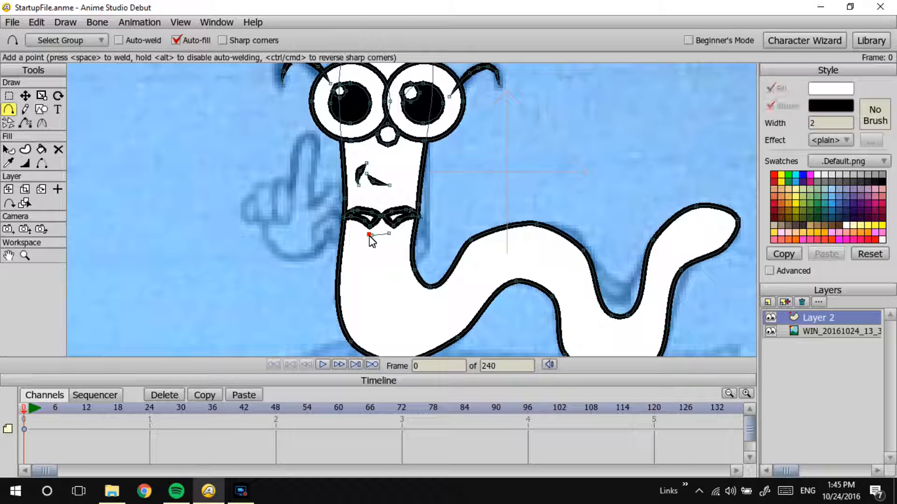
pyautogui.click(392, 234)
pyautogui.click(25, 96)
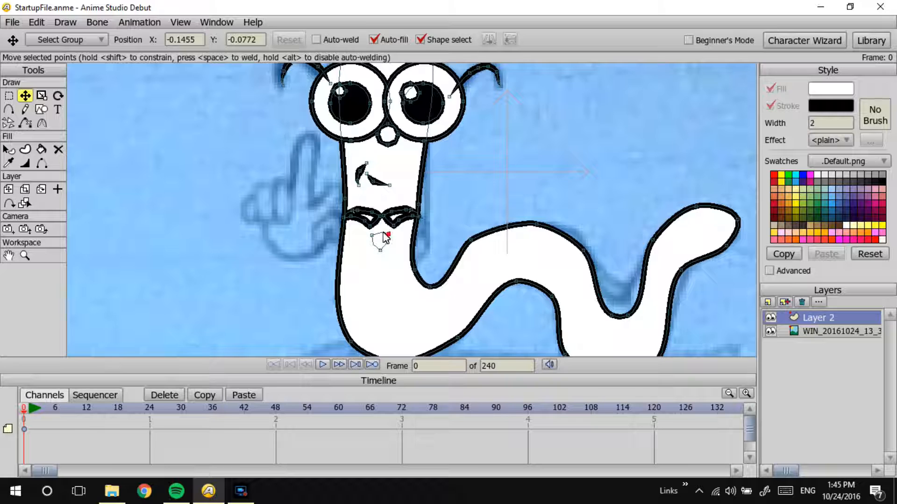
pyautogui.press('space')
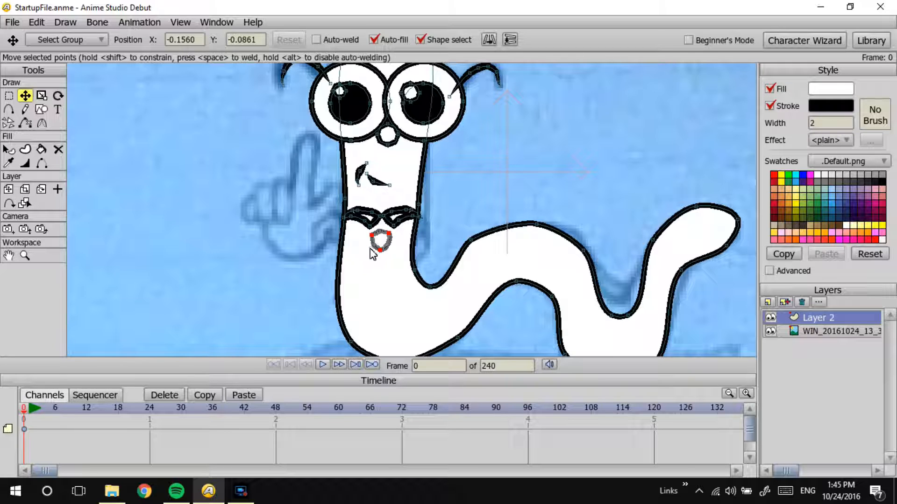
pyautogui.click(361, 257)
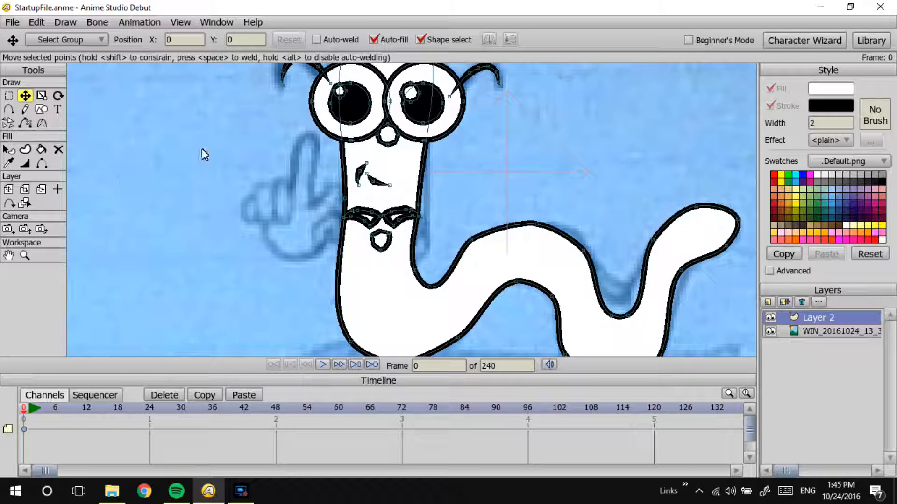
pyautogui.moveTo(381, 239); pyautogui.dragTo(380, 226)
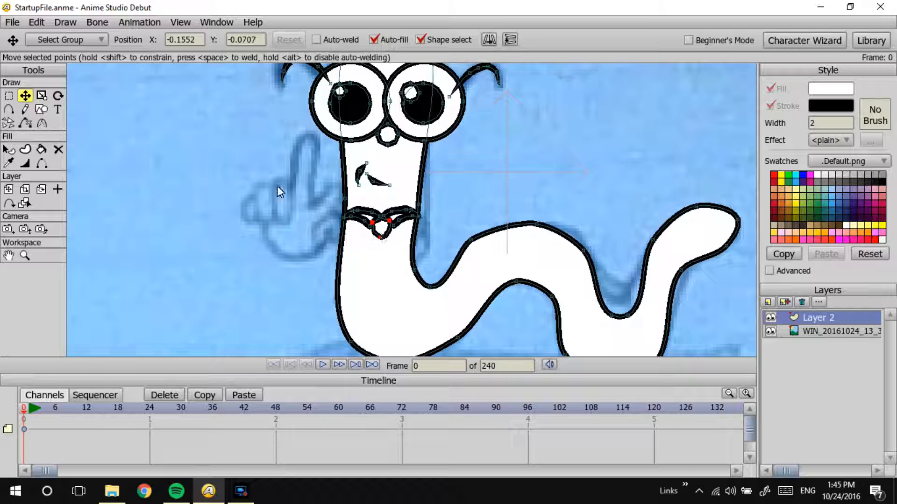
# Step: Draw the tie's long oval body point by point below the knot and weld it into a closed shape
pyautogui.click(25, 109)
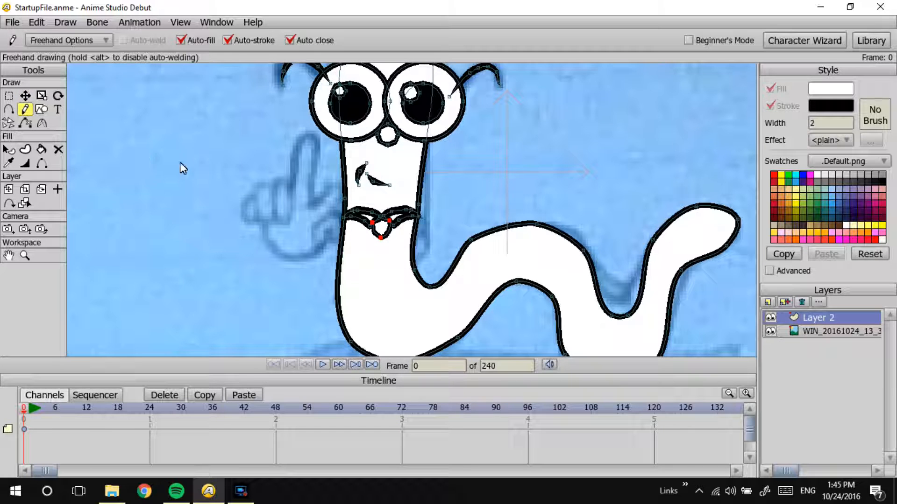
pyautogui.click(8, 109)
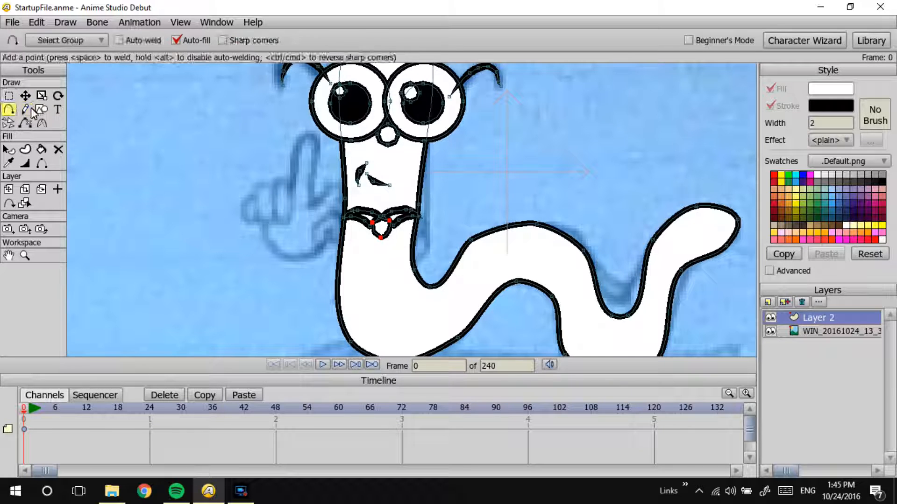
pyautogui.moveTo(381, 238)
pyautogui.mouseDown()
pyautogui.moveTo(375, 300)
pyautogui.moveTo(391, 266)
pyautogui.moveTo(383, 247)
pyautogui.mouseUp()
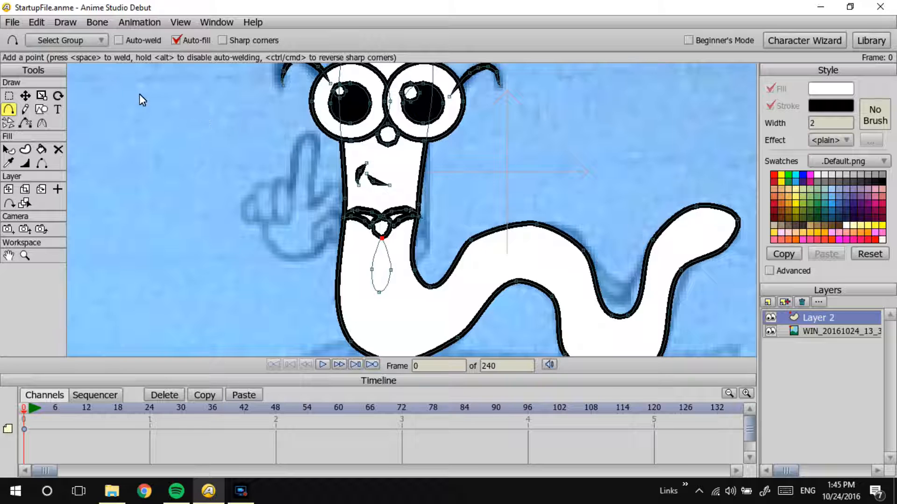
pyautogui.click(26, 95)
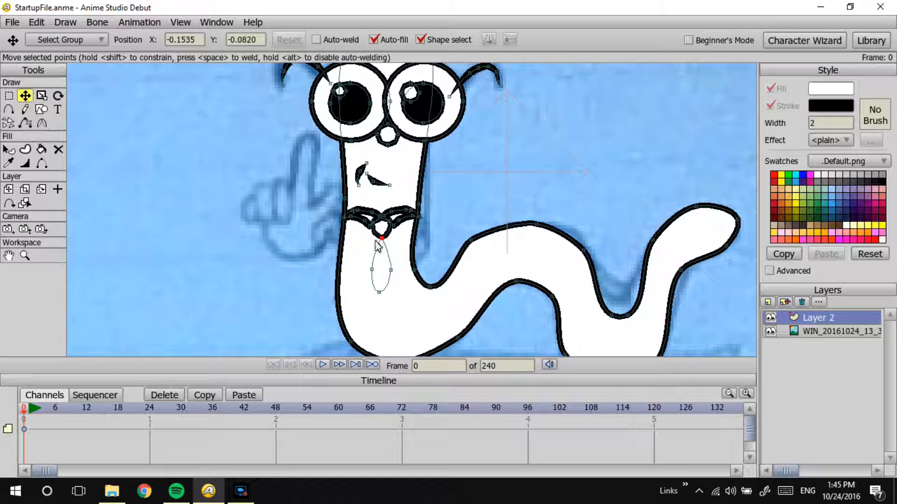
pyautogui.moveTo(383, 239); pyautogui.dragTo(381, 239)
pyautogui.press('space')
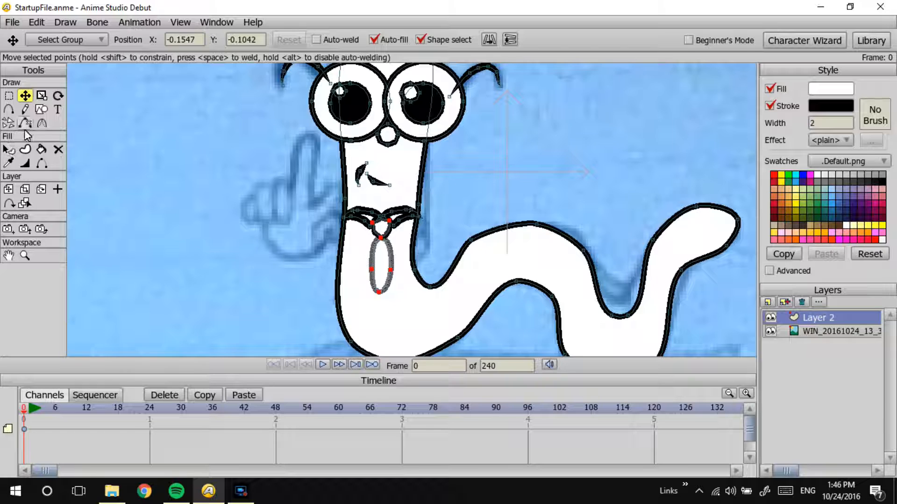
# Step: Sharpen the curvature of the tie body's lower tip and of the point where it meets the knot
pyautogui.click(42, 123)
pyautogui.click(377, 298)
pyautogui.moveTo(378, 294); pyautogui.dragTo(162, 359)
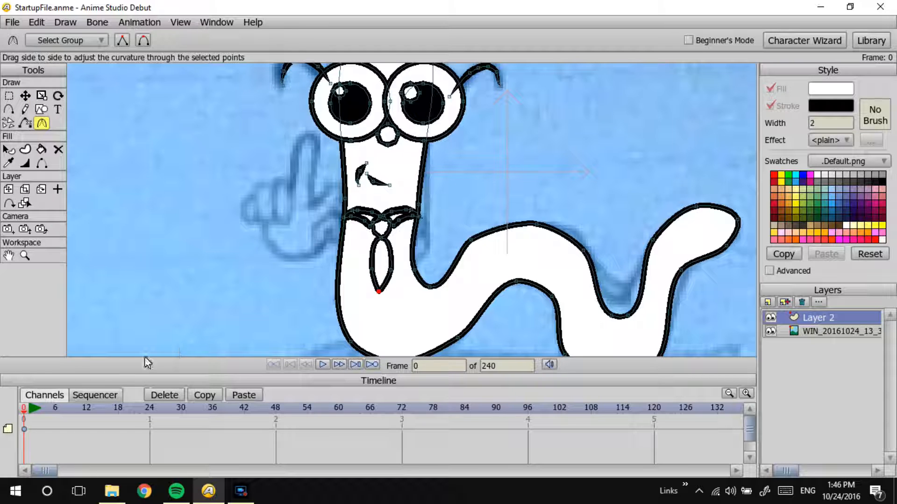
pyautogui.moveTo(381, 239); pyautogui.dragTo(335, 261)
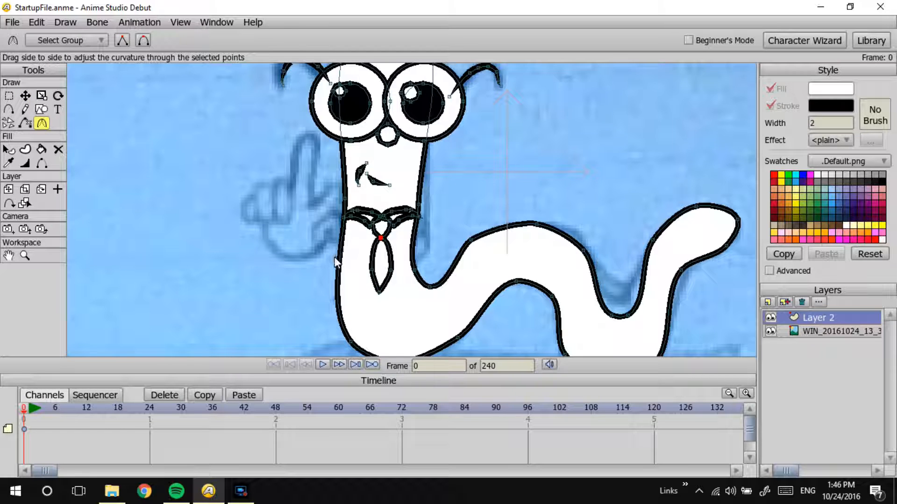
# Step: Pull the tie's tip and side point slightly down and add a shaping point on each side near the tip
pyautogui.click(26, 95)
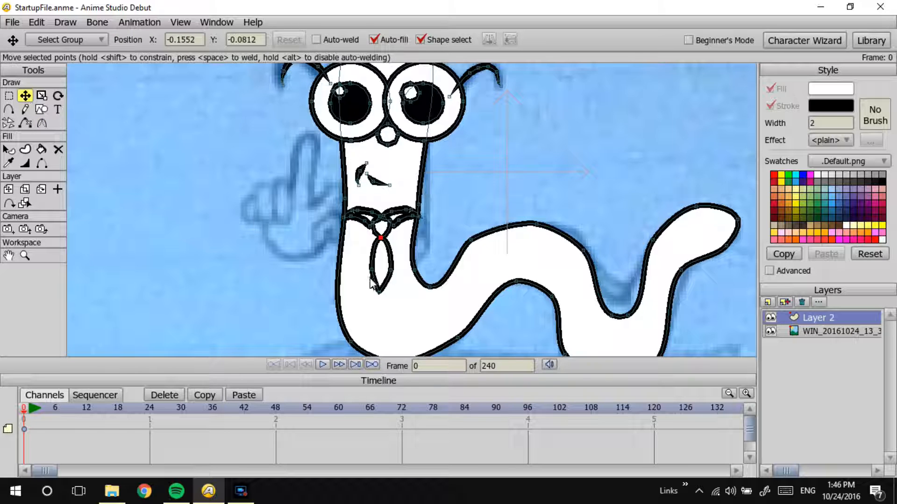
pyautogui.click(379, 294)
pyautogui.moveTo(380, 296); pyautogui.dragTo(391, 277)
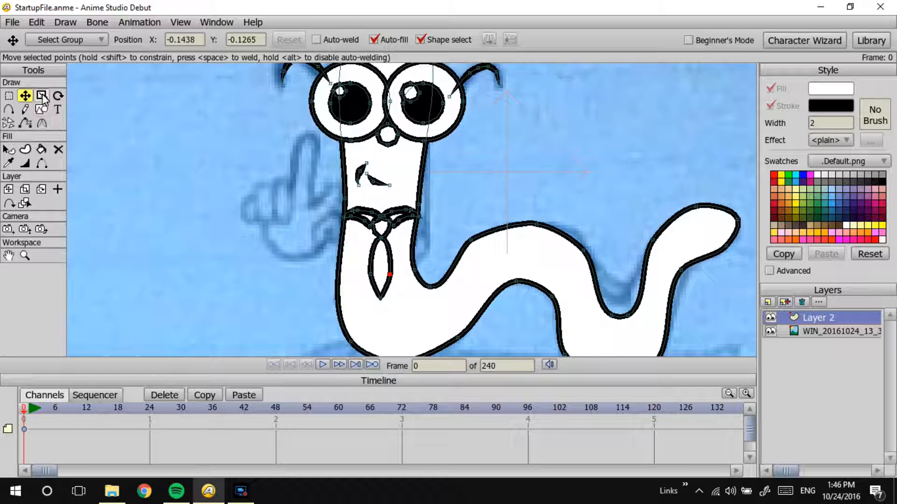
pyautogui.click(8, 110)
pyautogui.click(388, 284)
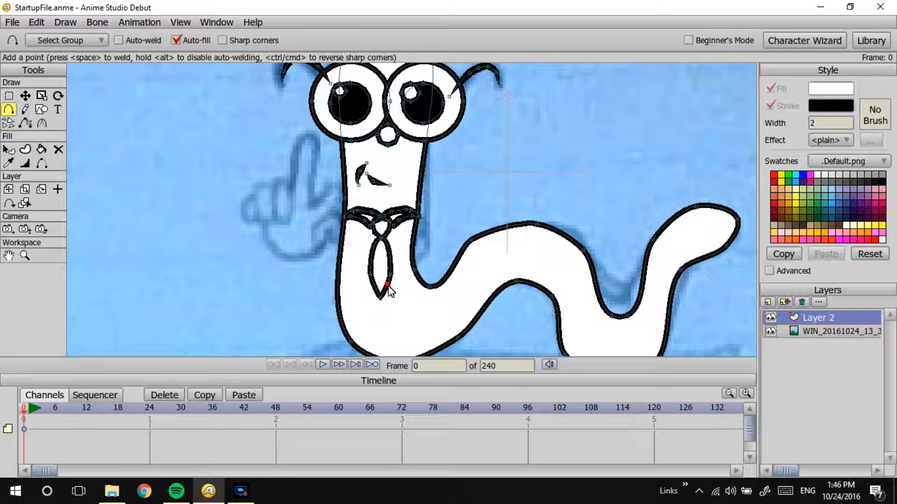
pyautogui.click(372, 282)
pyautogui.moveTo(372, 282); pyautogui.dragTo(370, 284)
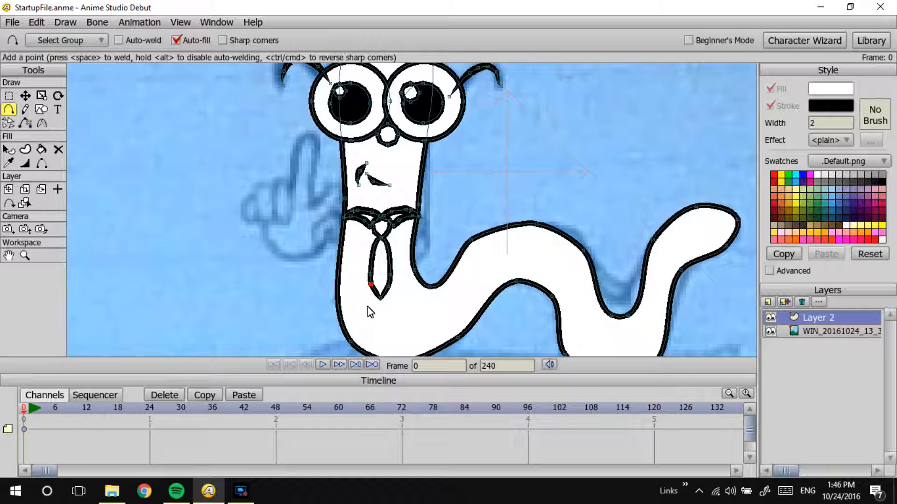
pyautogui.click(415, 284)
pyautogui.moveTo(415, 285); pyautogui.dragTo(344, 291)
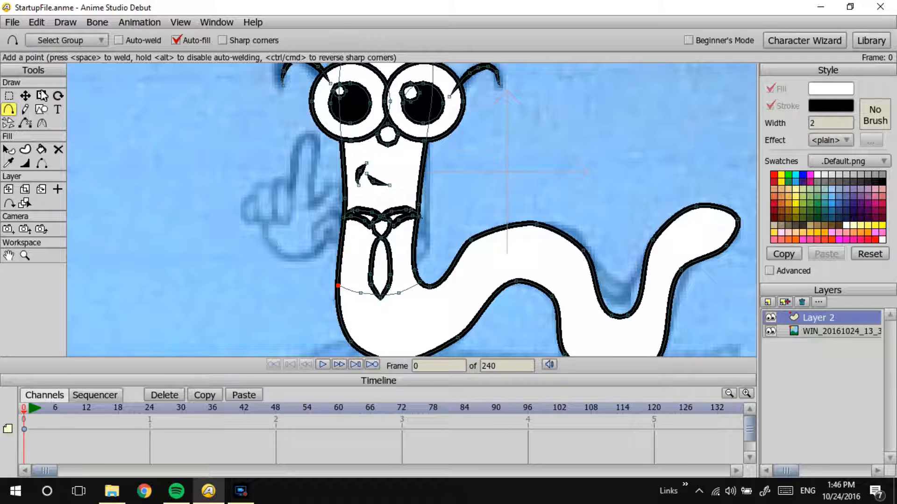
pyautogui.click(25, 95)
pyautogui.moveTo(338, 290); pyautogui.dragTo(337, 290)
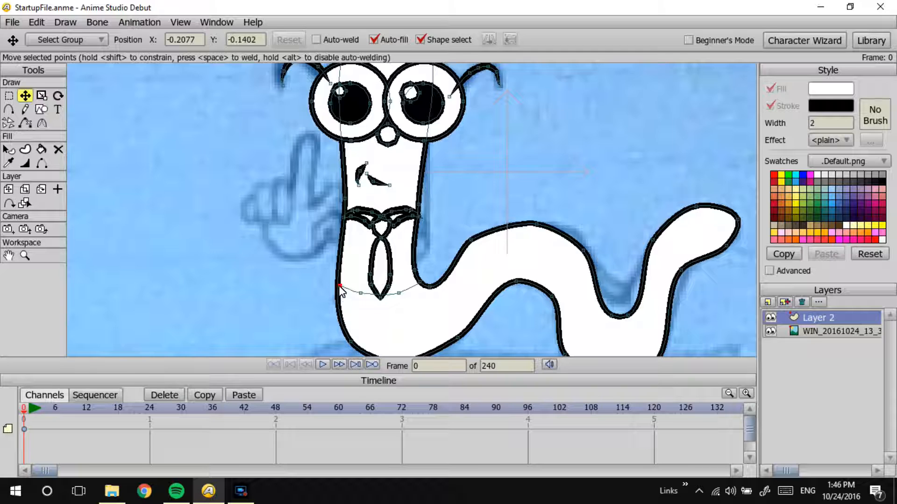
pyautogui.click(418, 282)
pyautogui.moveTo(418, 283); pyautogui.dragTo(418, 284)
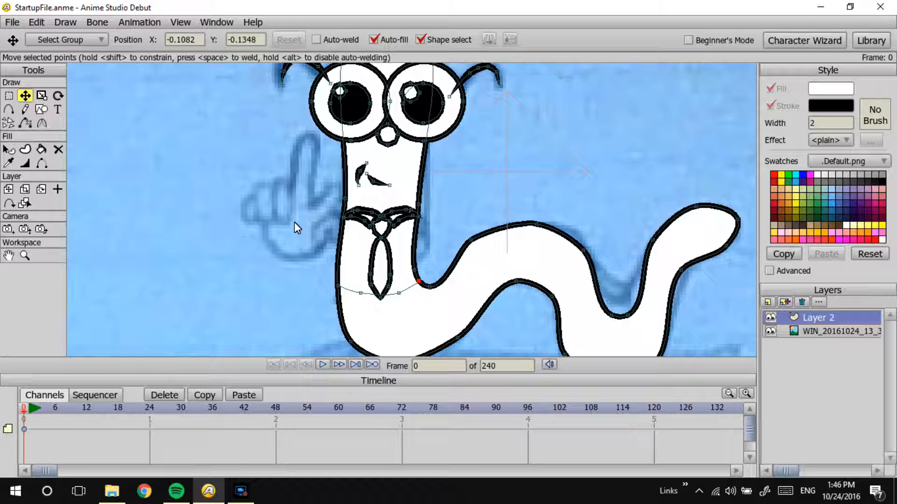
pyautogui.hotkey('ctrl', 'z')
pyautogui.hotkey('ctrl', 'z')
pyautogui.hotkey('ctrl', 'z')
pyautogui.hotkey('ctrl', 'shift', 'z')
pyautogui.hotkey('ctrl', 'shift', 'z')
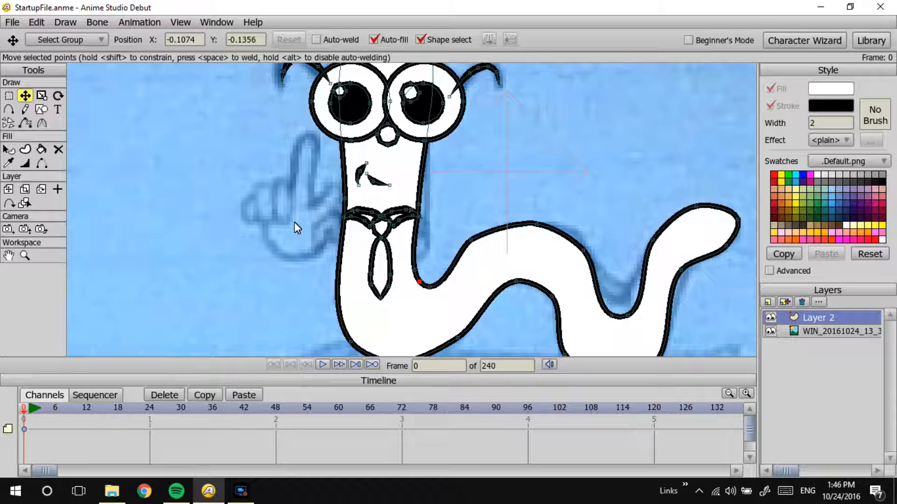
# Step: Draw a closed four-point shirt shape beside the body and move it over the worm's chest below the collar
pyautogui.click(9, 109)
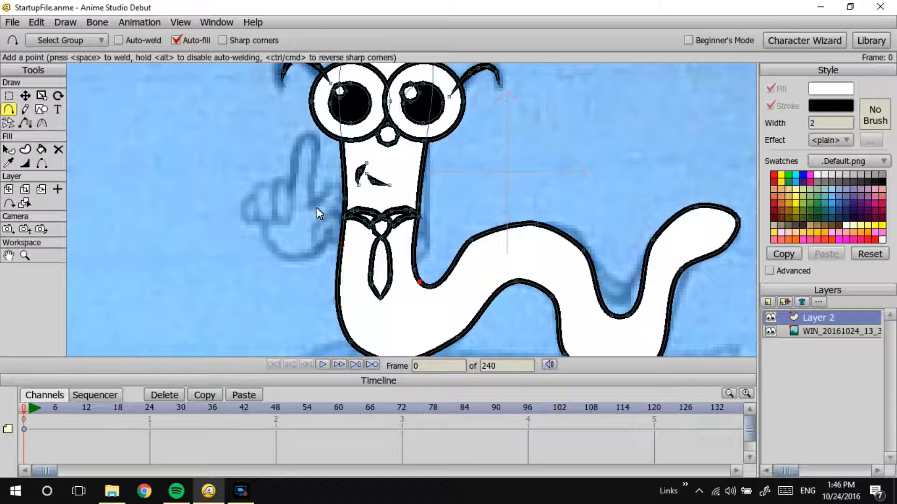
pyautogui.moveTo(321, 218)
pyautogui.mouseDown()
pyautogui.moveTo(268, 220)
pyautogui.moveTo(261, 284)
pyautogui.mouseUp()
pyautogui.moveTo(313, 295); pyautogui.dragTo(323, 219)
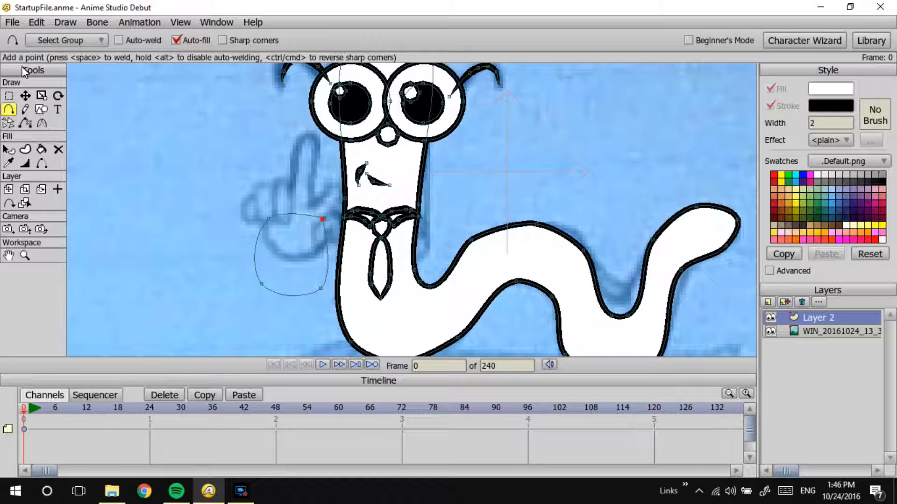
pyautogui.click(26, 95)
pyautogui.moveTo(326, 223); pyautogui.dragTo(388, 219)
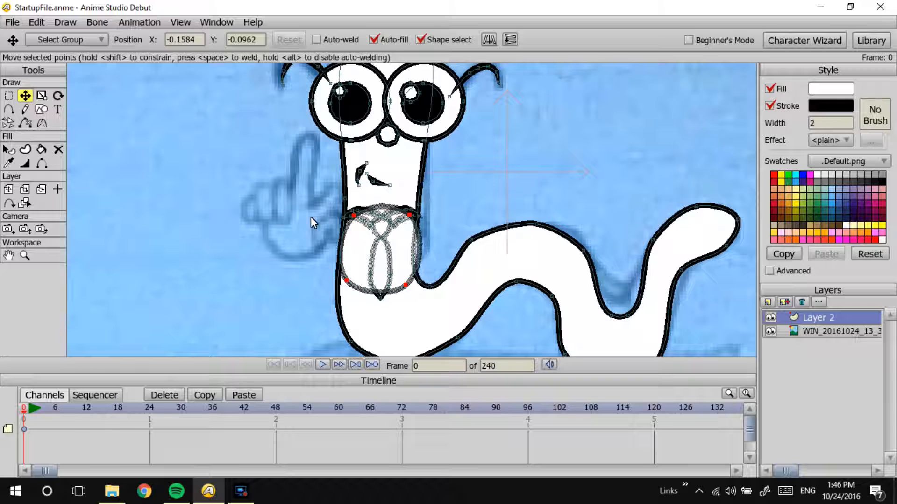
# Step: Add points to the shirt outline at the collar, both sides and the hem to follow the worm's torso
pyautogui.click(9, 108)
pyautogui.moveTo(381, 214); pyautogui.dragTo(422, 251)
pyautogui.moveTo(338, 254); pyautogui.dragTo(340, 256)
pyautogui.hotkey('ctrl', 'z')
pyautogui.click(339, 251)
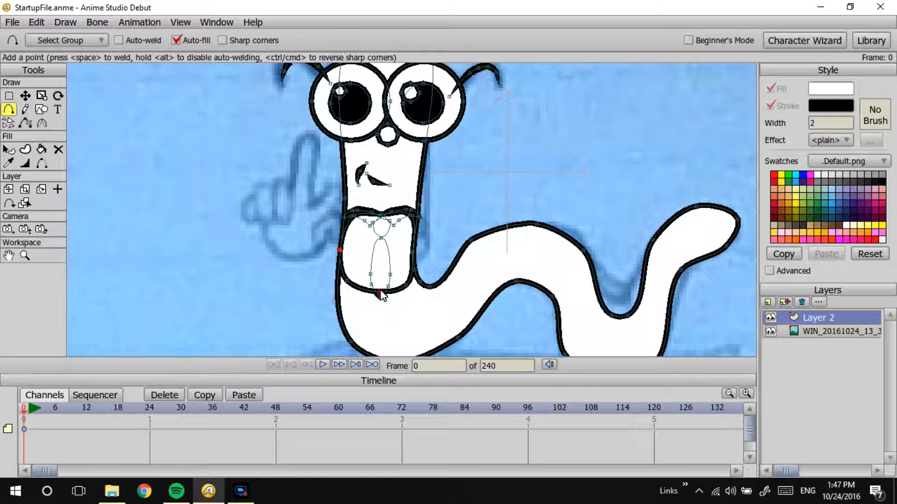
pyautogui.moveTo(379, 292); pyautogui.dragTo(382, 287)
# Step: Move the shirt's lower and upper corner points out to the edges of the worm's body
pyautogui.click(25, 95)
pyautogui.click(414, 282)
pyautogui.moveTo(417, 283); pyautogui.dragTo(421, 283)
pyautogui.moveTo(347, 282); pyautogui.dragTo(339, 283)
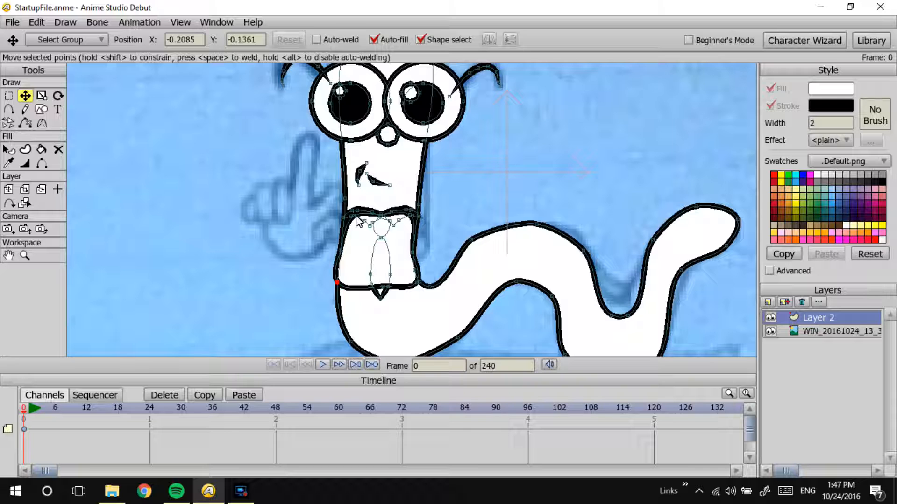
pyautogui.click(346, 215)
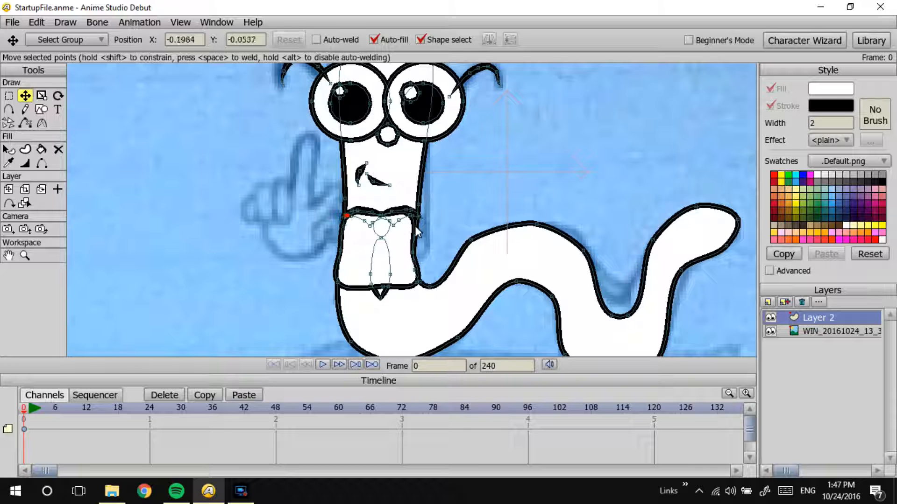
pyautogui.moveTo(415, 216); pyautogui.dragTo(415, 218)
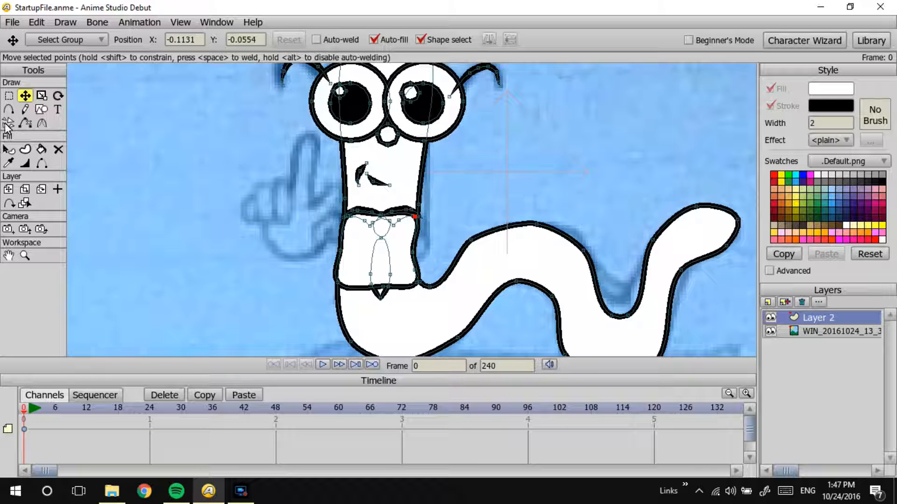
# Step: Select the shirt shape and lower it to the back, behind the collar and tie
pyautogui.click(9, 149)
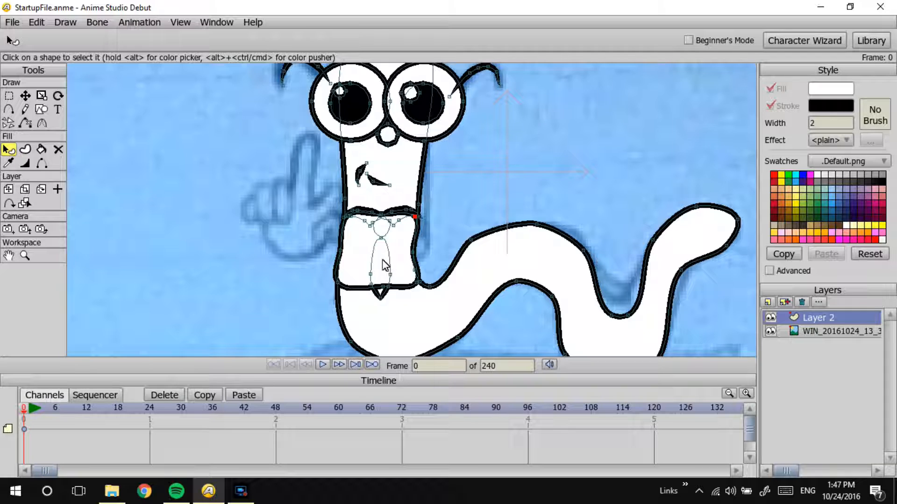
pyautogui.click(373, 226)
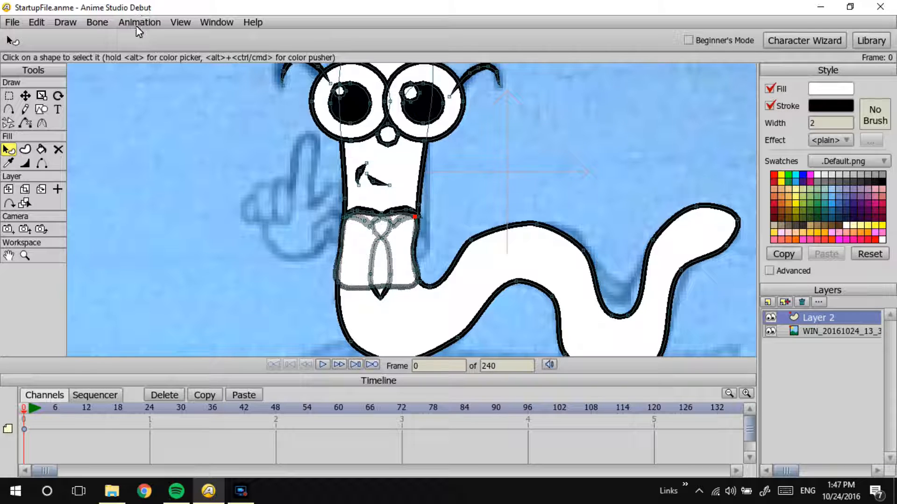
pyautogui.click(38, 21)
pyautogui.moveTo(60, 23)
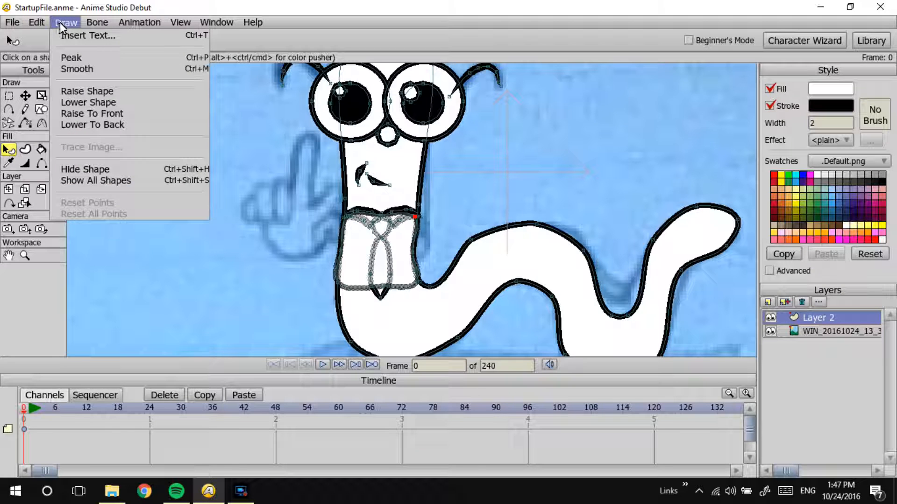
pyautogui.click(89, 102)
pyautogui.click(61, 22)
pyautogui.click(80, 123)
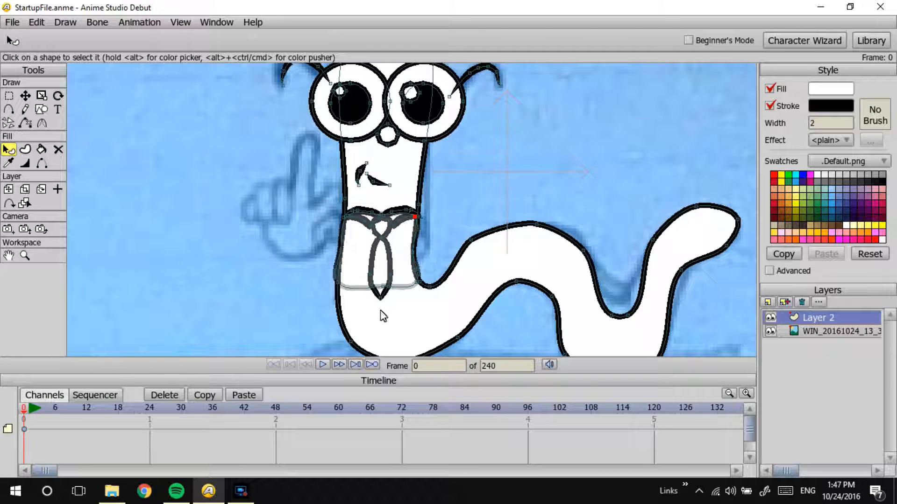
# Step: Lower the worm's body shape to the back, behind the shirt, and preview a render of the frame
pyautogui.click(381, 312)
pyautogui.click(66, 22)
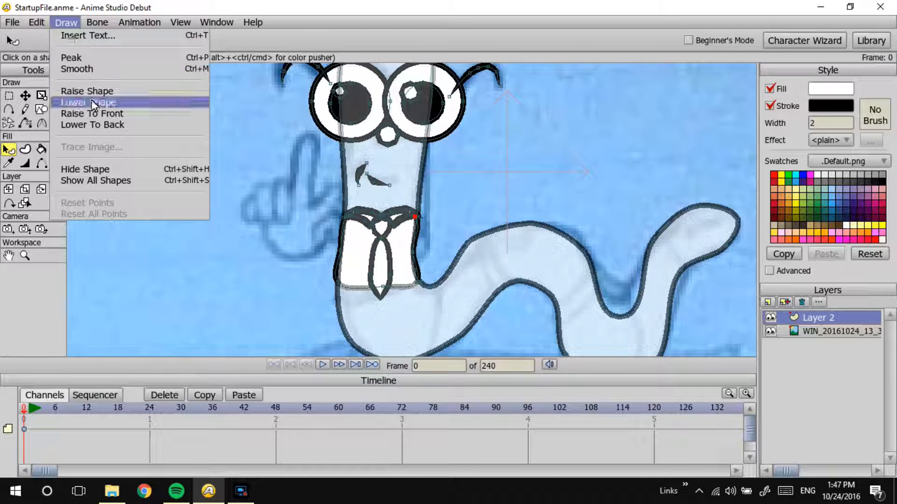
pyautogui.click(96, 125)
pyautogui.click(131, 99)
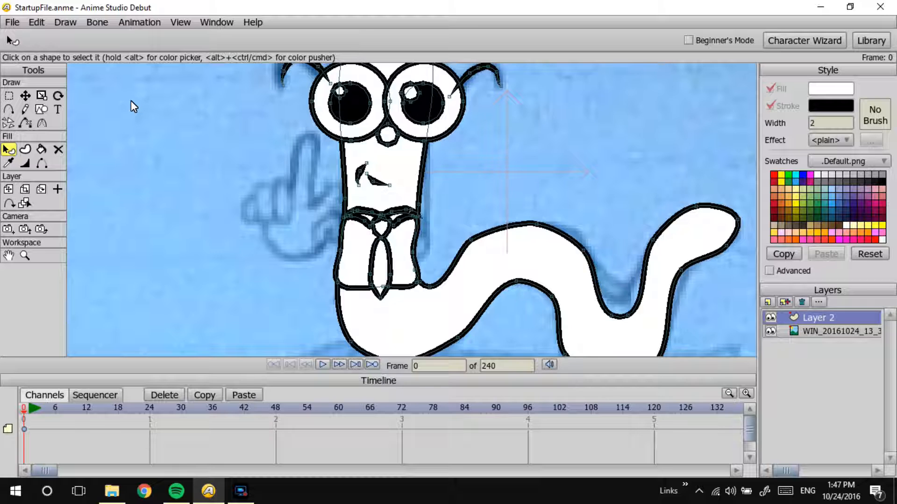
pyautogui.hotkey('ctrl', 'r')
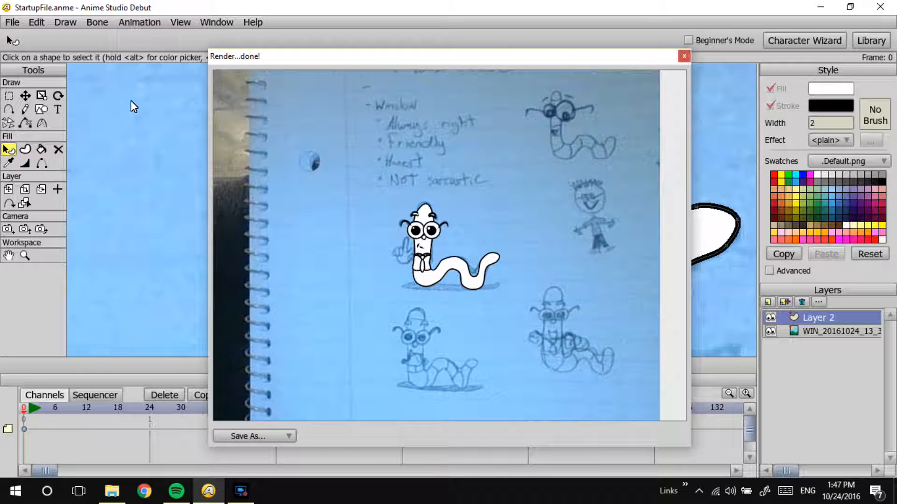
# Step: Examine the worm's collar, tie and shirt outlines up close and in a render preview of the frame
pyautogui.click(684, 56)
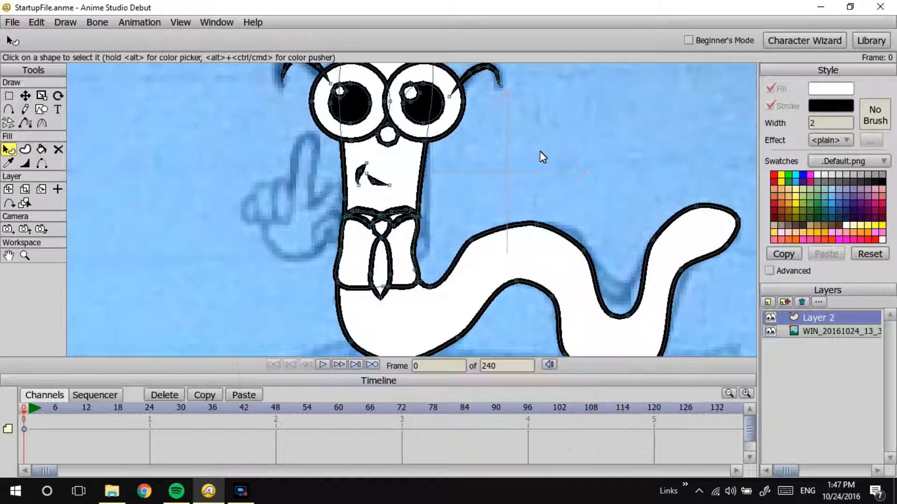
pyautogui.click(25, 96)
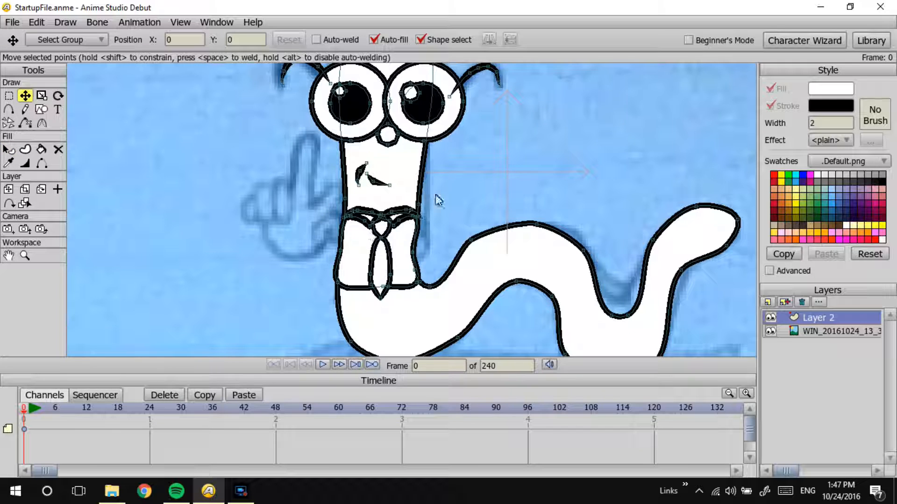
pyautogui.scroll(4, 436, 200)
pyautogui.scroll(3, 464, 211)
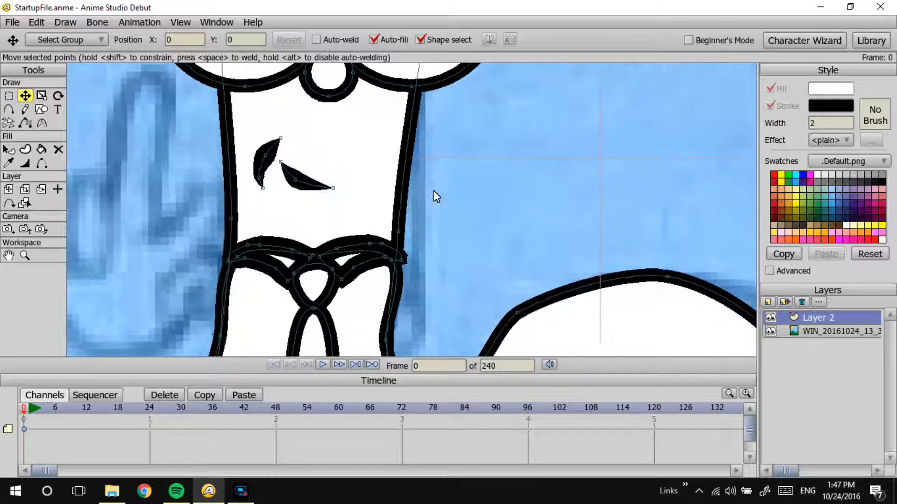
pyautogui.moveTo(440, 192); pyautogui.dragTo(493, 105)
pyautogui.moveTo(515, 192); pyautogui.dragTo(529, 168)
pyautogui.hotkey('ctrl', 'r')
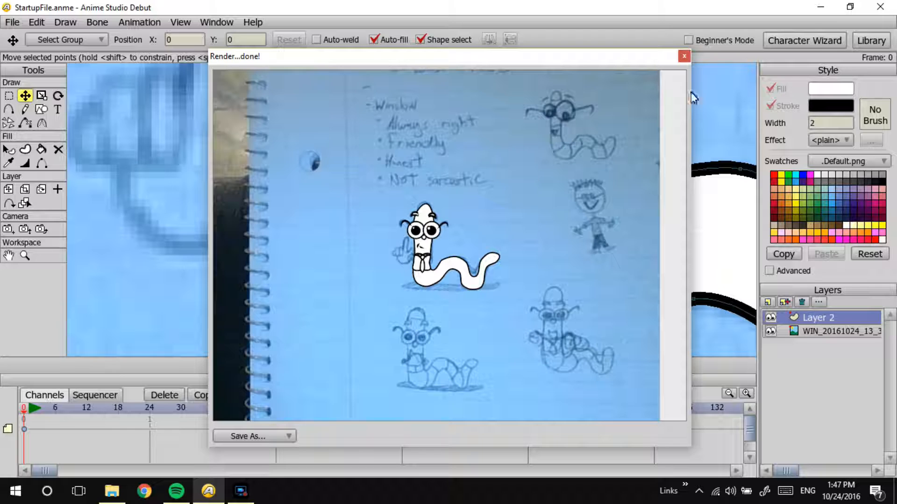
pyautogui.click(684, 56)
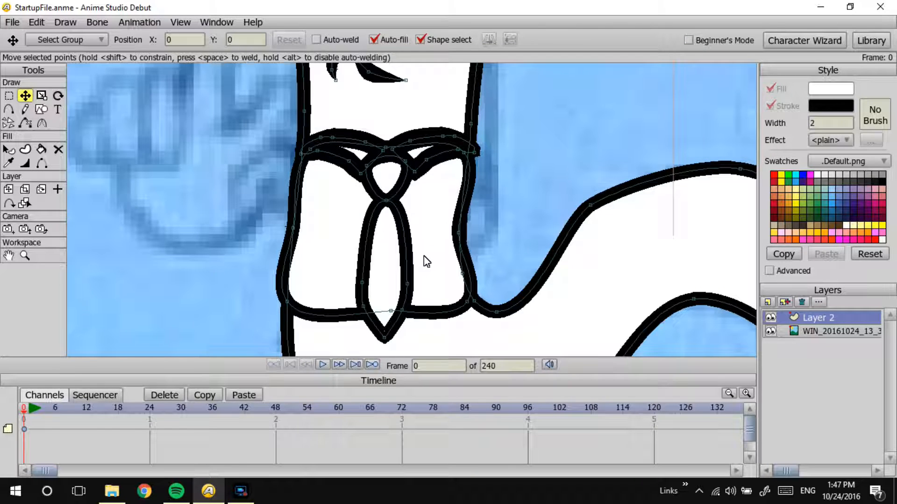
# Step: Set the shirt shape's stroke width to 1 and preview a render of the frame
pyautogui.click(9, 149)
pyautogui.click(452, 216)
pyautogui.moveTo(830, 124); pyautogui.dragTo(762, 121)
pyautogui.press('Return')
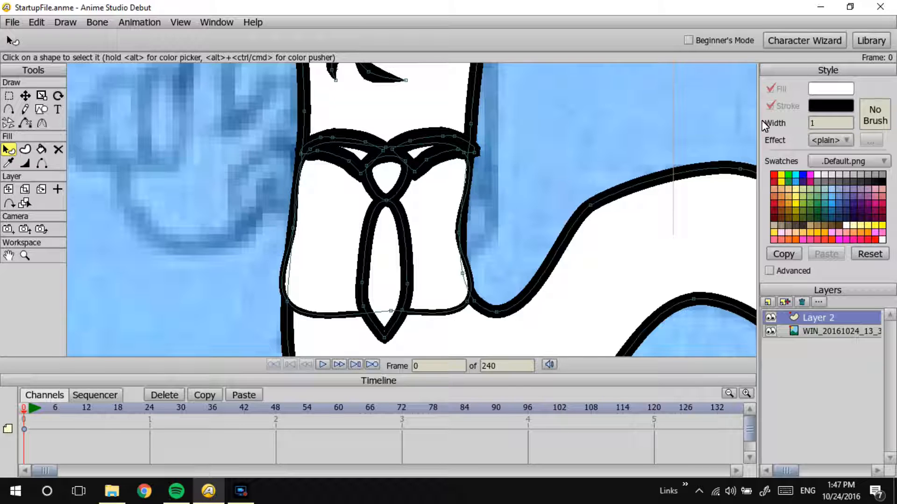
pyautogui.hotkey('ctrl', 'r')
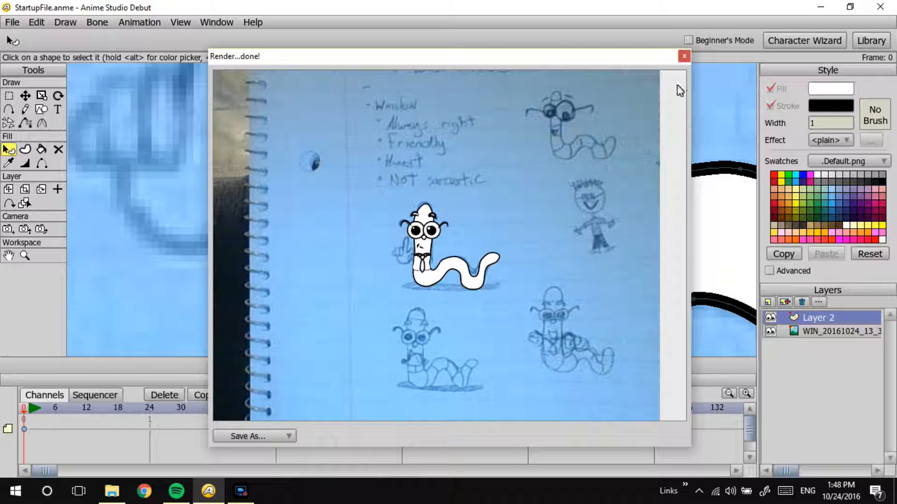
pyautogui.click(683, 57)
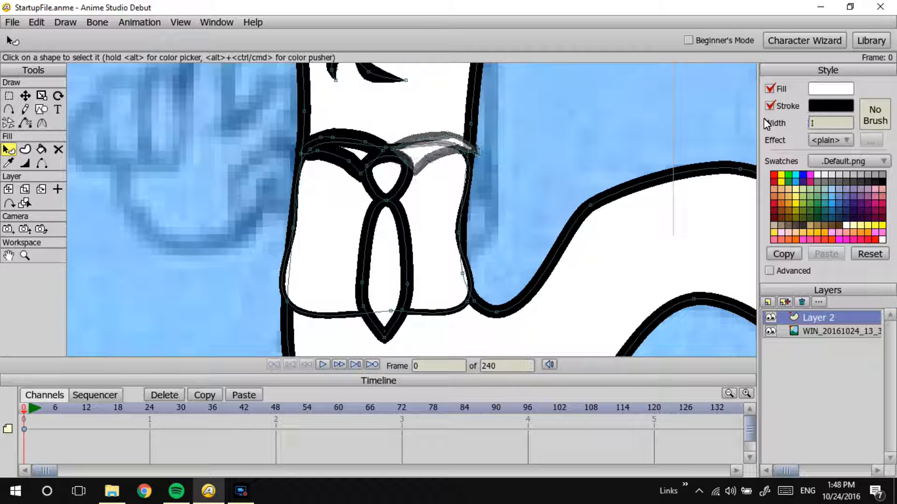
# Step: Set the stroke width of both collar halves to 1 and check them in a render preview
pyautogui.click(358, 155)
pyautogui.moveTo(819, 124); pyautogui.dragTo(741, 122)
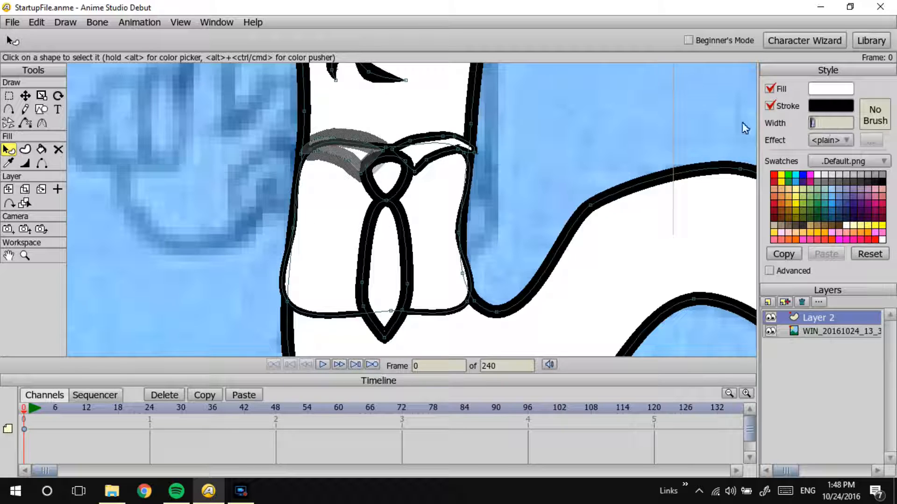
pyautogui.write('1')
pyautogui.press('Return')
pyautogui.hotkey('ctrl', 'r')
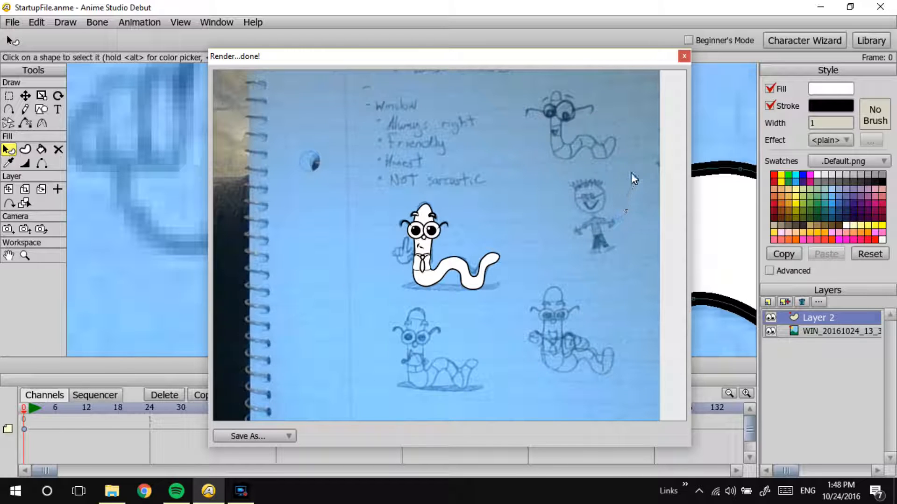
pyautogui.click(683, 56)
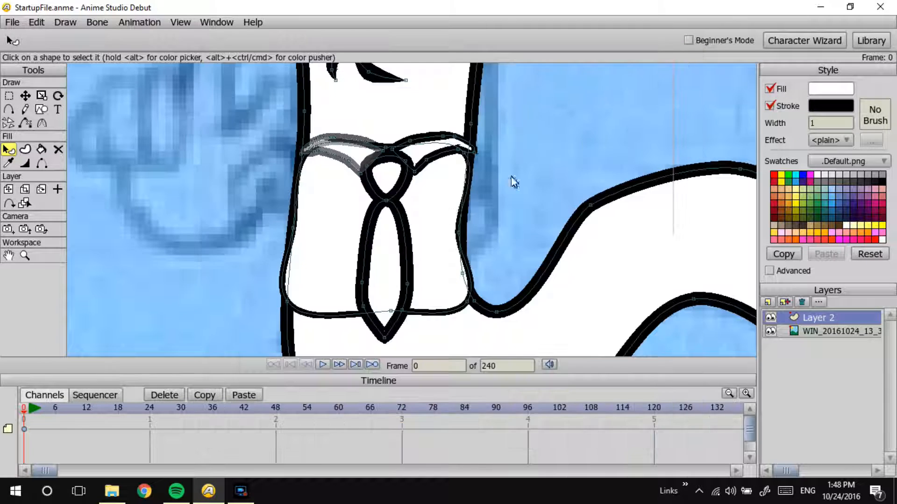
# Step: Set the stroke width of the long tie shape to 1.5
pyautogui.click(387, 247)
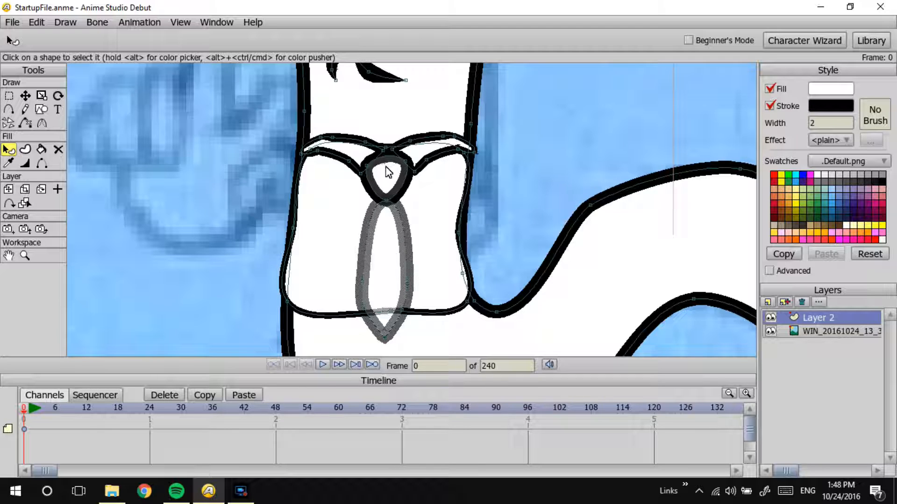
pyautogui.click(820, 123)
pyautogui.press('BackSpace')
pyautogui.write('1.5')
pyautogui.press('Return')
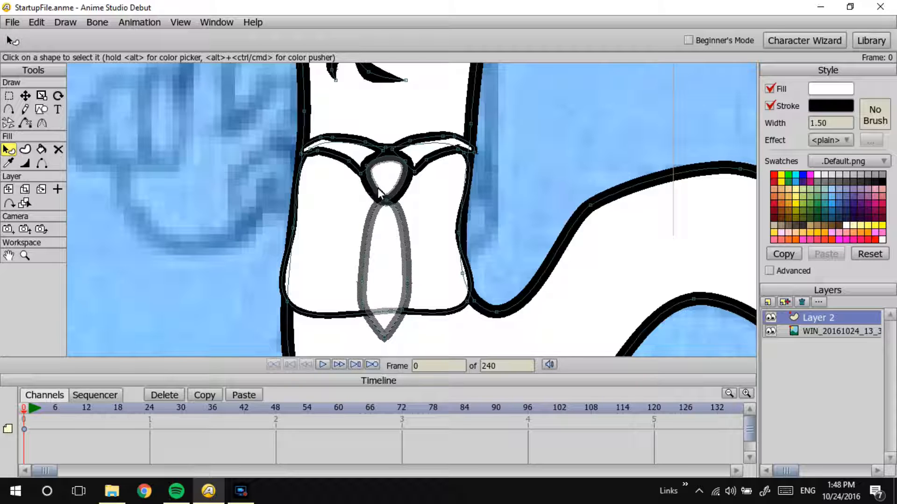
# Step: Delete the curve segment along the right side of the tie knot
pyautogui.click(25, 122)
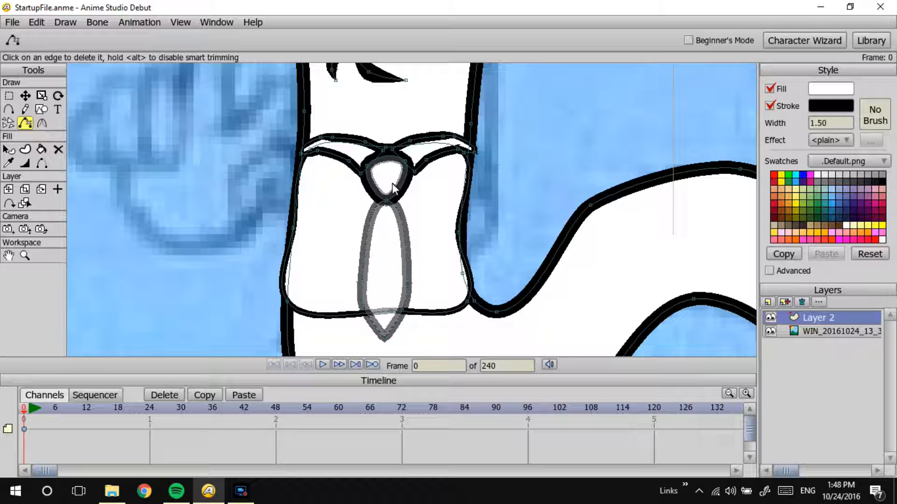
pyautogui.click(405, 190)
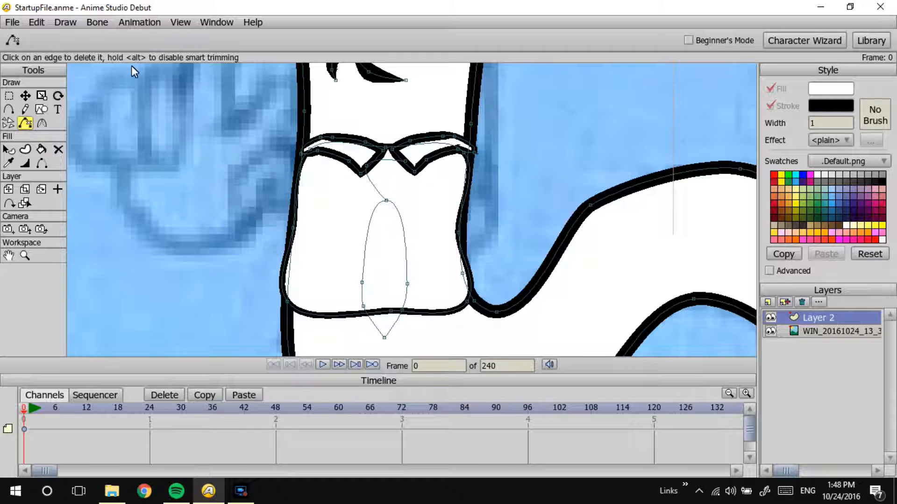
pyautogui.hotkey('ctrl', 'z')
pyautogui.click(8, 149)
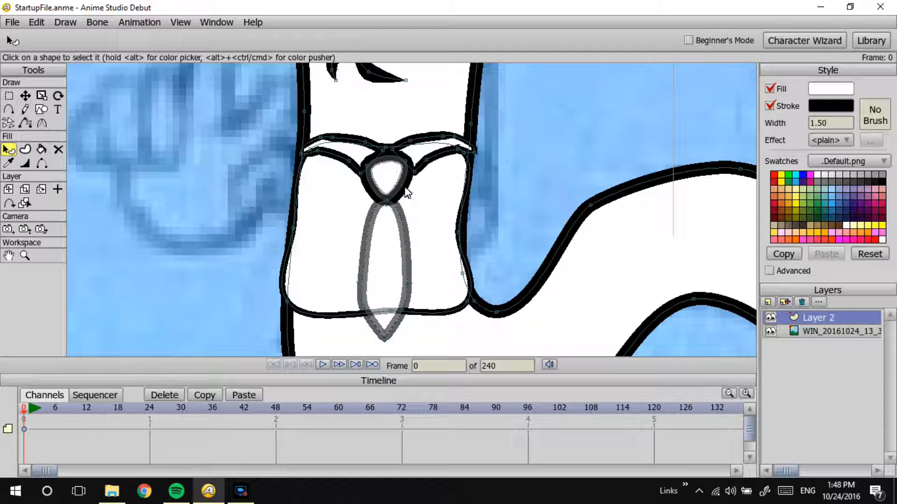
pyautogui.click(25, 123)
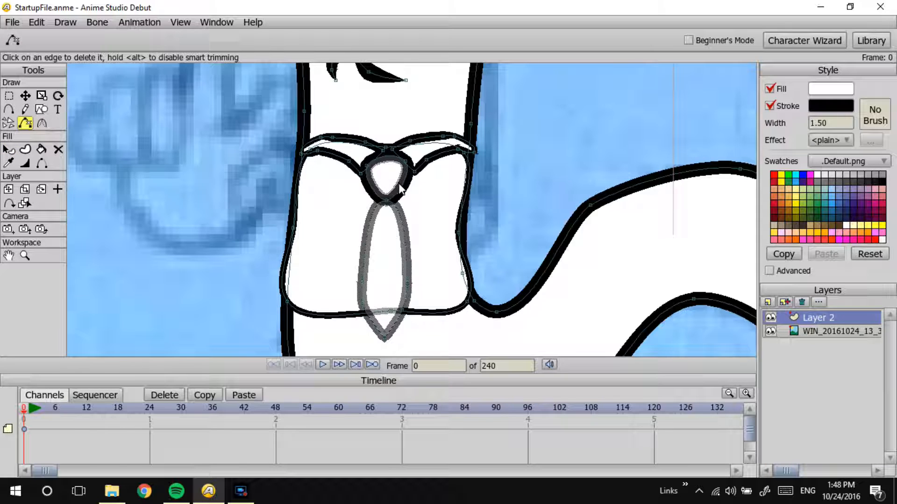
pyautogui.hotkey('ctrl', 'shift', 'z')
# Step: Redraw the tie knot's right edge from its bottom point up to the collar and preview a render of the frame
pyautogui.click(8, 109)
pyautogui.moveTo(386, 201); pyautogui.dragTo(404, 161)
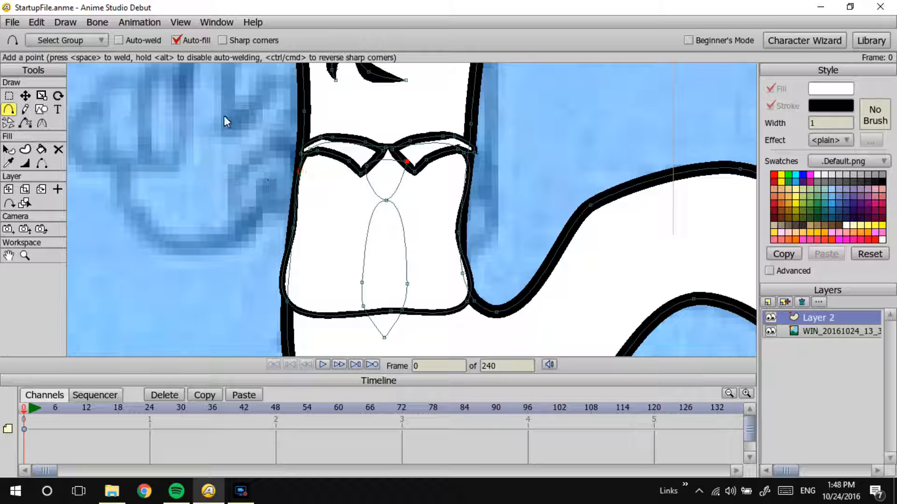
pyautogui.click(25, 95)
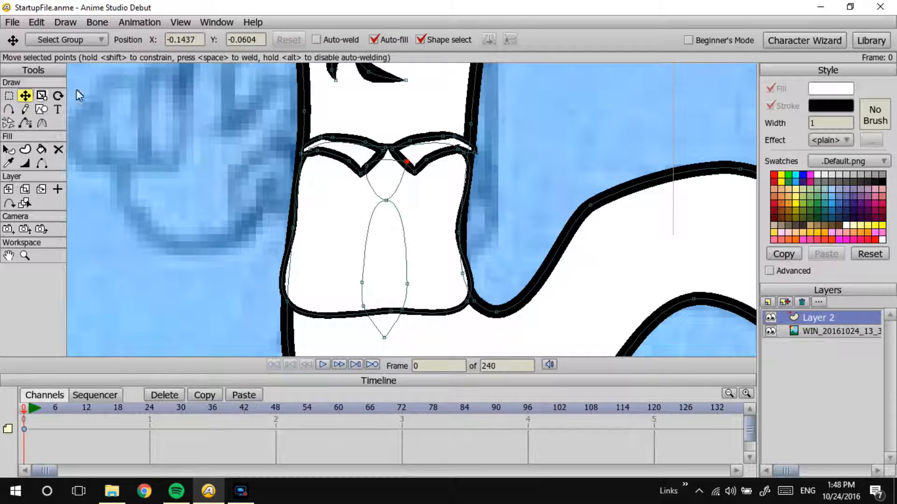
pyautogui.click(397, 185)
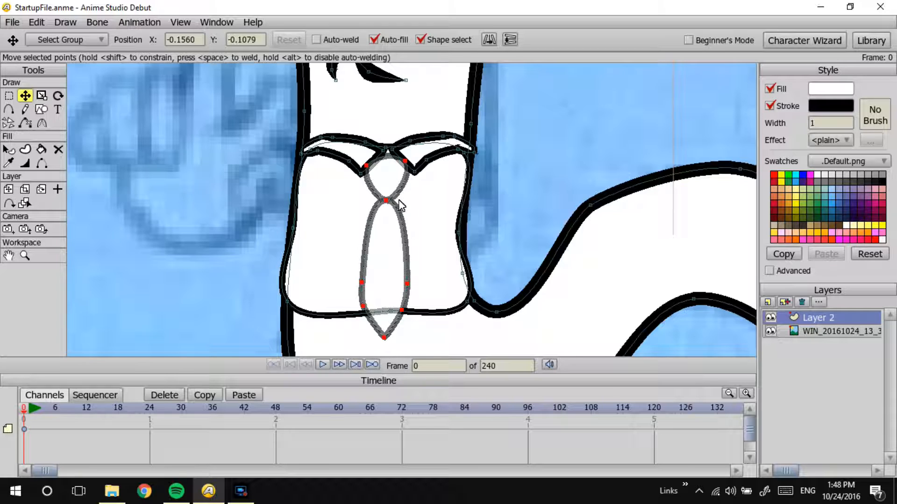
pyautogui.press('Return')
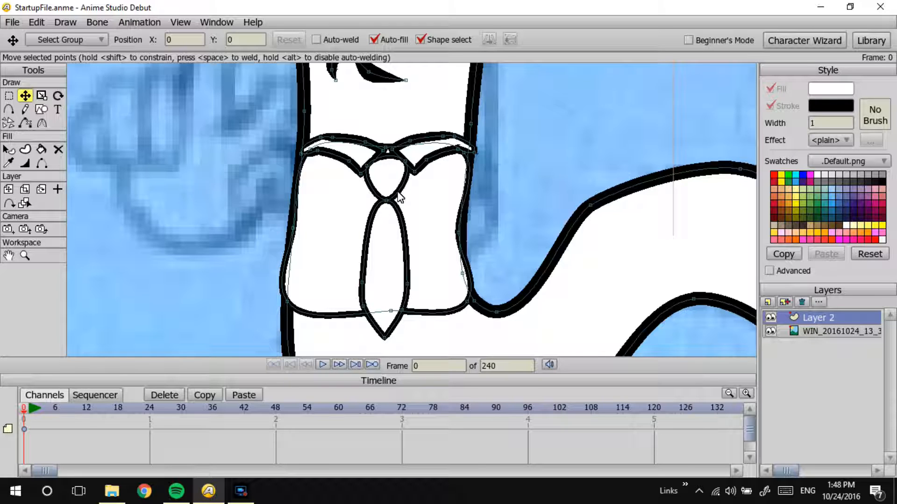
pyautogui.hotkey('ctrl', 'r')
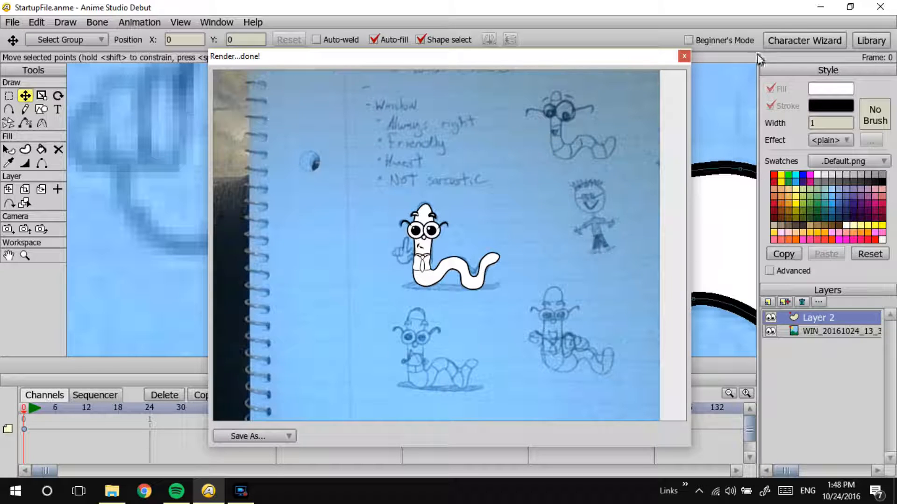
pyautogui.click(684, 56)
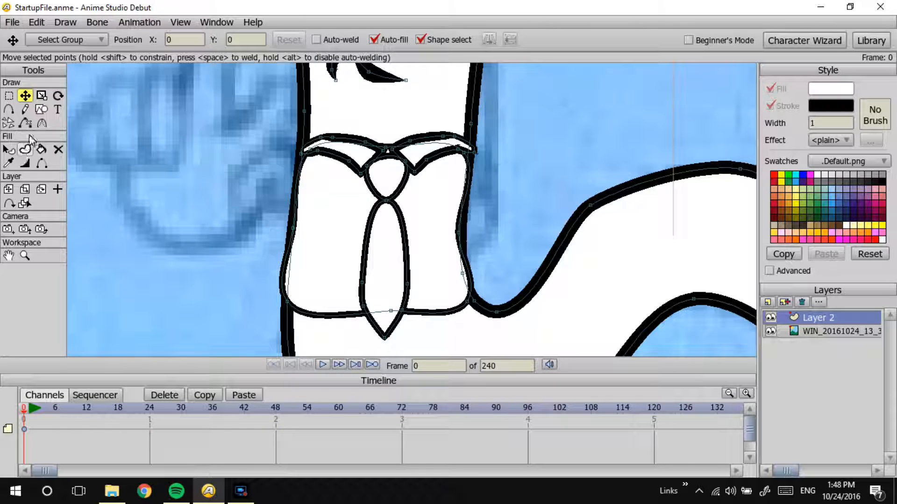
# Step: Sharpen the shirt's lower corners and add a point near the lower right corner, fitting it to the worm's body outline
pyautogui.click(41, 123)
pyautogui.moveTo(468, 300)
pyautogui.mouseDown()
pyautogui.moveTo(337, 349)
pyautogui.moveTo(271, 298)
pyautogui.moveTo(196, 355)
pyautogui.moveTo(177, 354)
pyautogui.mouseUp()
pyautogui.click(9, 110)
pyautogui.click(465, 278)
pyautogui.moveTo(468, 279)
pyautogui.mouseDown()
pyautogui.moveTo(467, 299)
pyautogui.moveTo(468, 289)
pyautogui.mouseUp()
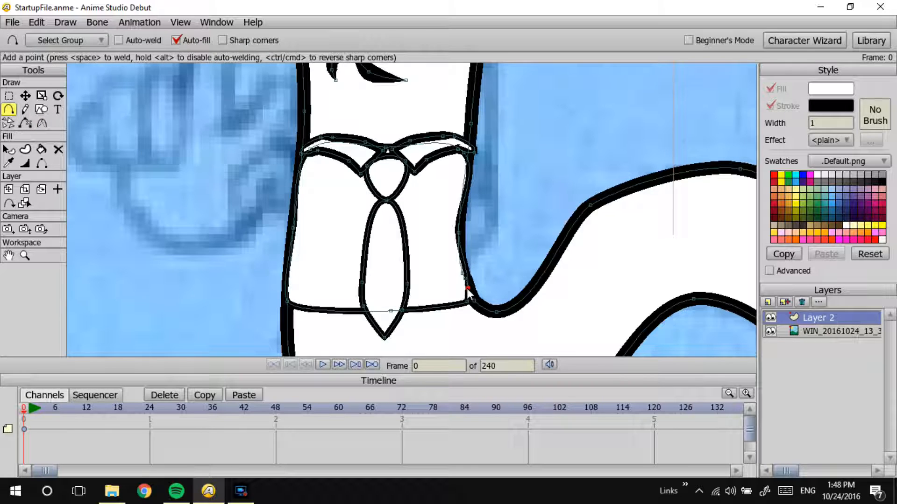
pyautogui.click(25, 96)
pyautogui.moveTo(468, 288); pyautogui.dragTo(475, 300)
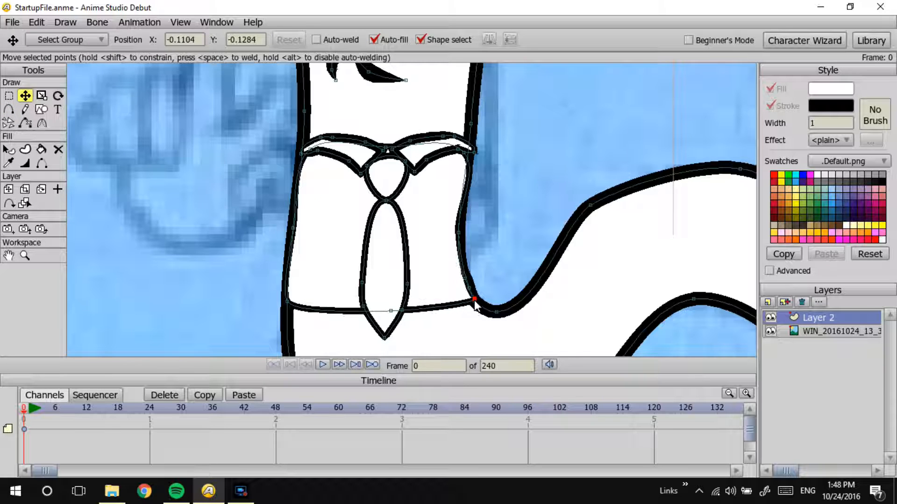
# Step: Sharpen the shirt's two upper corner points beneath the collar
pyautogui.click(42, 123)
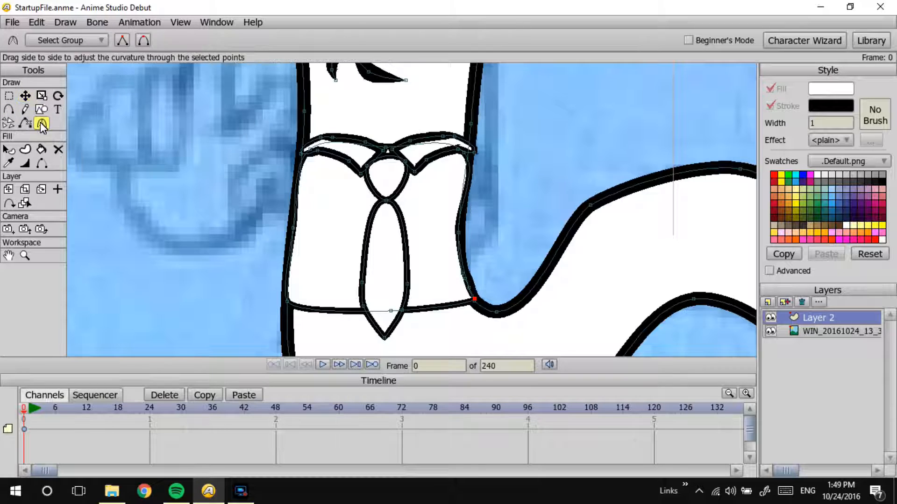
pyautogui.moveTo(310, 150); pyautogui.dragTo(191, 215)
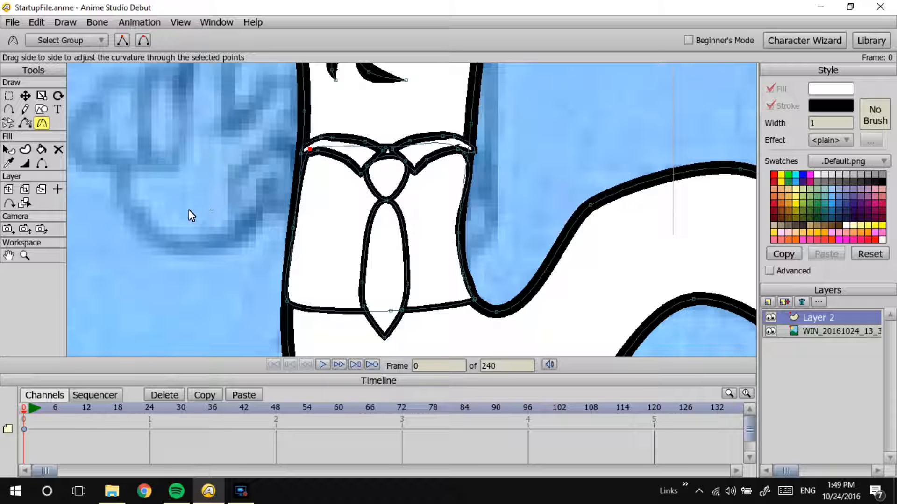
pyautogui.click(457, 149)
pyautogui.moveTo(465, 153); pyautogui.dragTo(364, 206)
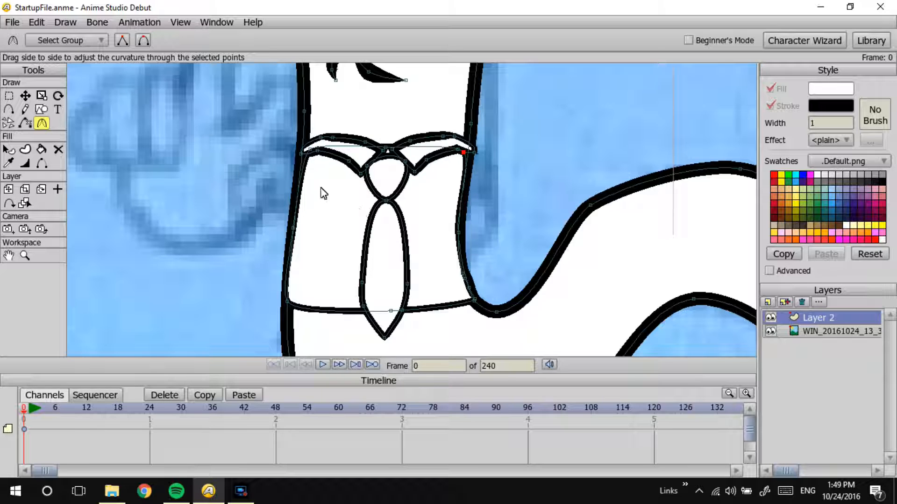
# Step: Move the shirt's upper corner points and right-side points onto the worm's body outline
pyautogui.click(25, 95)
pyautogui.click(304, 150)
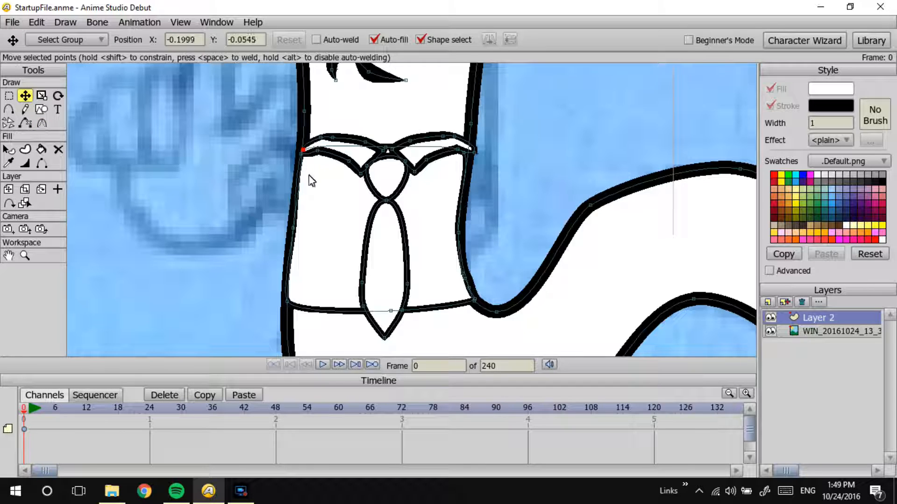
pyautogui.click(466, 153)
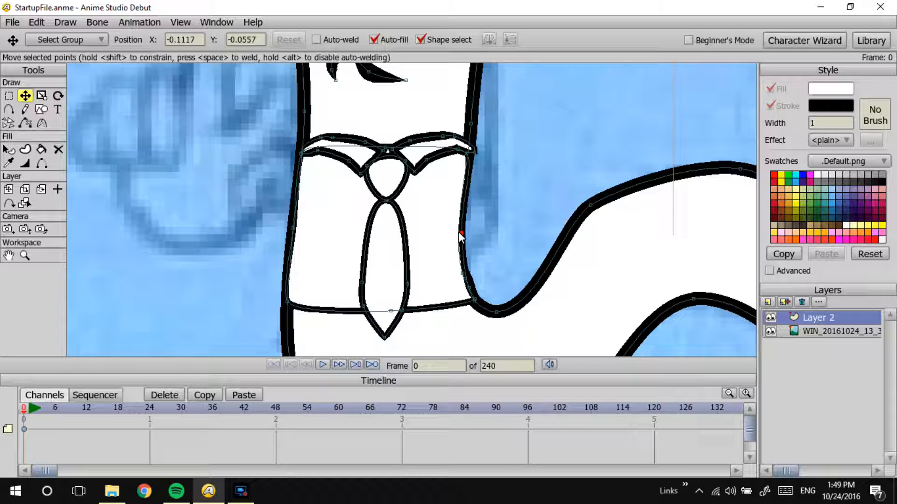
pyautogui.click(474, 300)
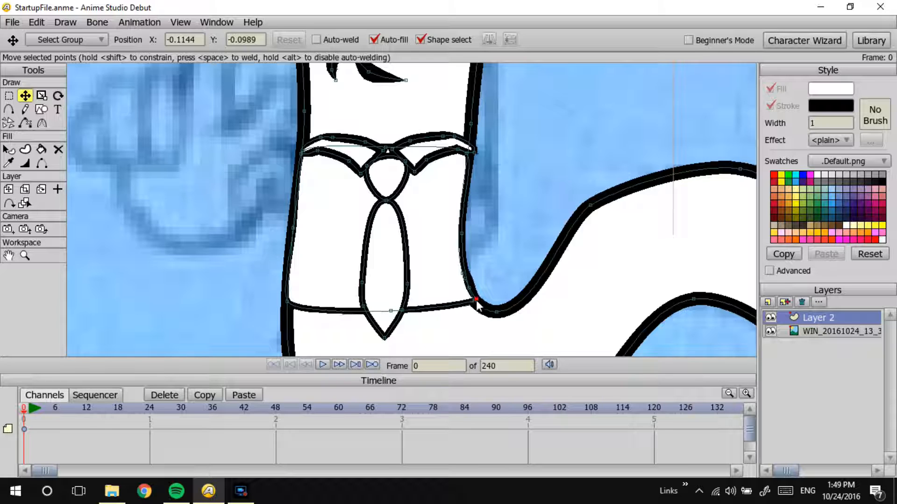
pyautogui.click(466, 290)
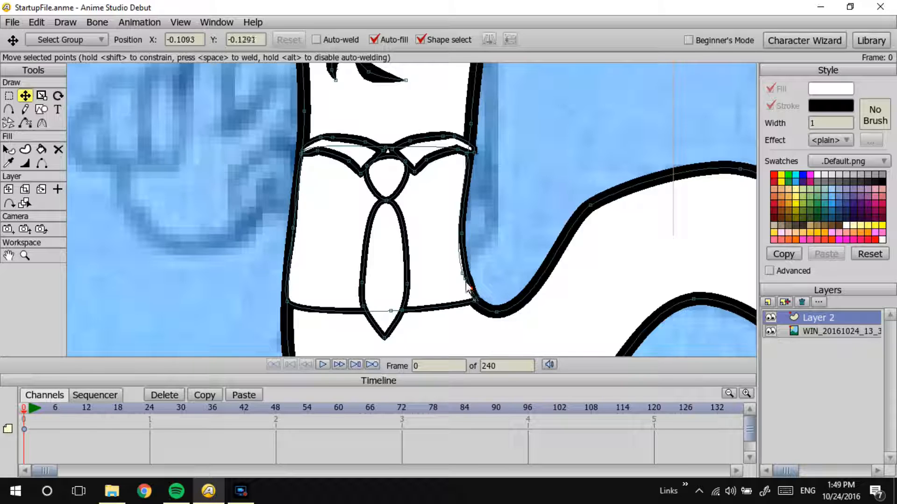
pyautogui.doubleClick(468, 287)
pyautogui.moveTo(468, 269)
pyautogui.mouseDown()
pyautogui.moveTo(463, 282)
pyautogui.moveTo(471, 280)
pyautogui.mouseUp()
# Step: Preview a render of the adjusted shirt and review the whole worm against the sketch
pyautogui.hotkey('ctrl', 'r')
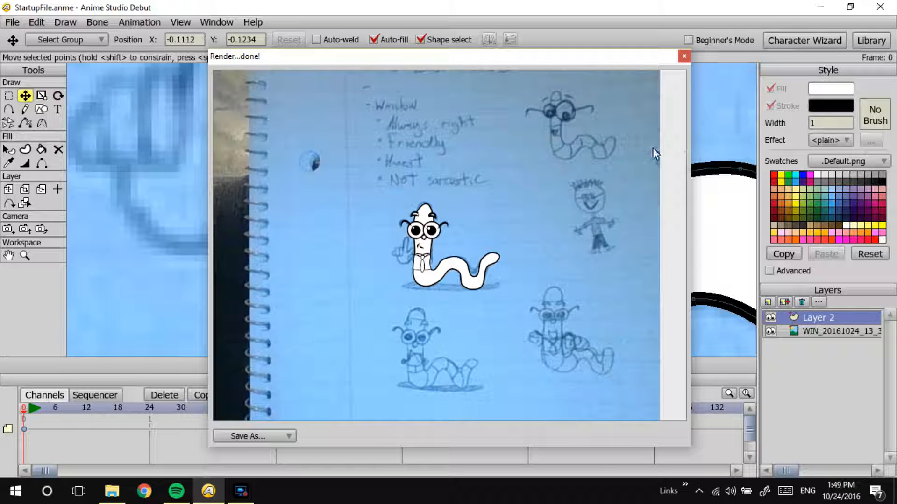
pyautogui.click(684, 57)
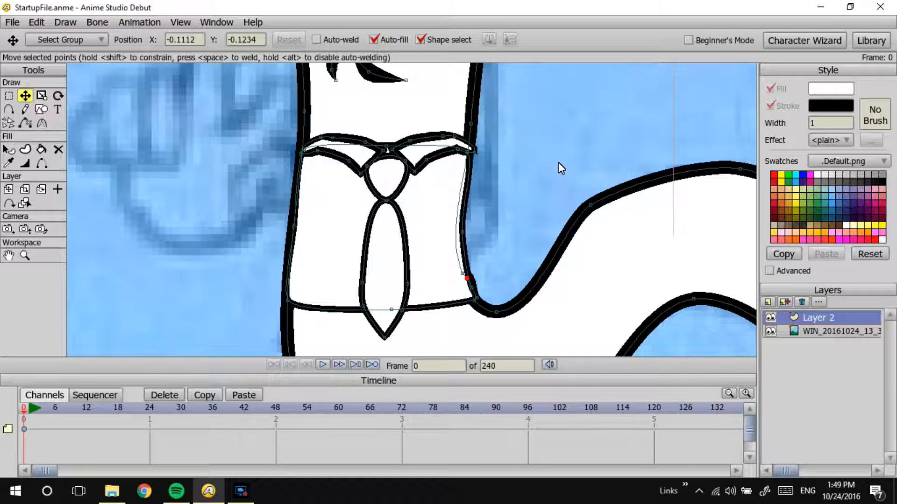
pyautogui.moveTo(508, 220); pyautogui.dragTo(507, 221)
pyautogui.moveTo(574, 172)
pyautogui.mouseDown()
pyautogui.moveTo(431, 186)
pyautogui.moveTo(185, 351)
pyautogui.mouseUp()
pyautogui.moveTo(540, 189)
pyautogui.mouseDown()
pyautogui.moveTo(401, 257)
pyautogui.moveTo(236, 366)
pyautogui.mouseUp()
pyautogui.moveTo(458, 214); pyautogui.dragTo(327, 292)
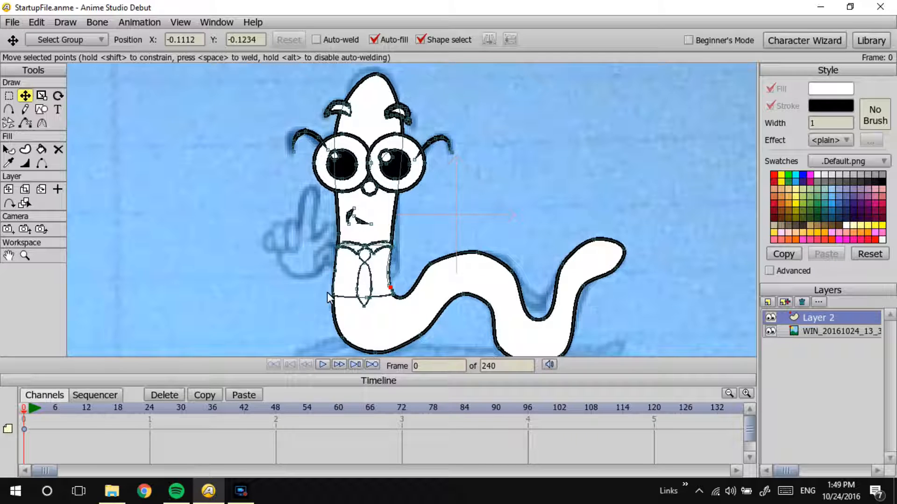
# Step: Add a new vector layer above the worm's layer and ready the Freehand tool for tracing the raised hand
pyautogui.click(767, 302)
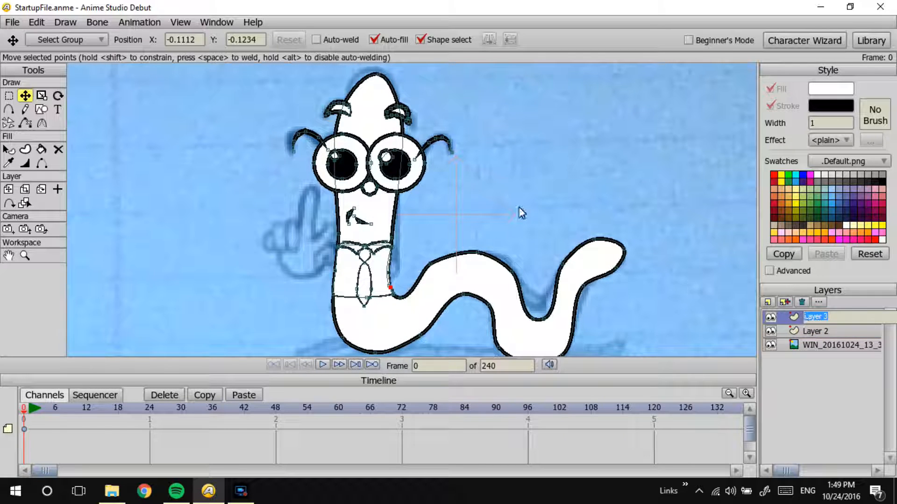
pyautogui.click(22, 110)
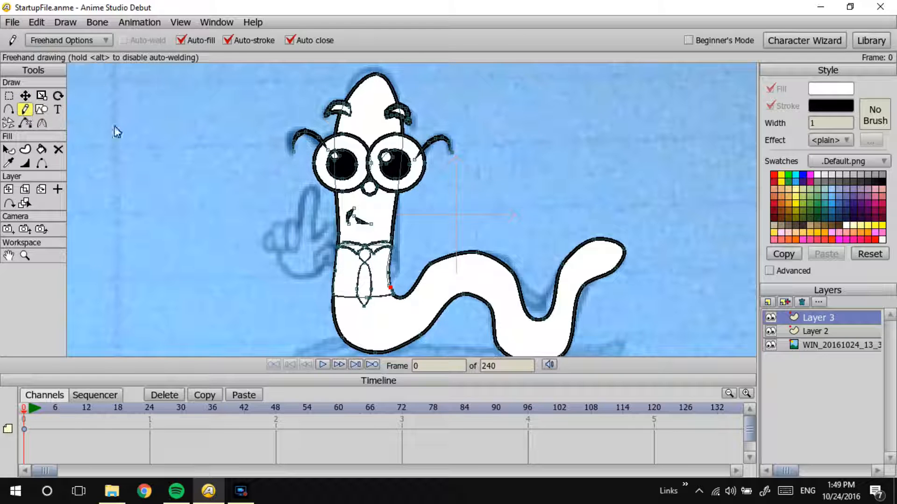
pyautogui.scroll(5, 299, 275)
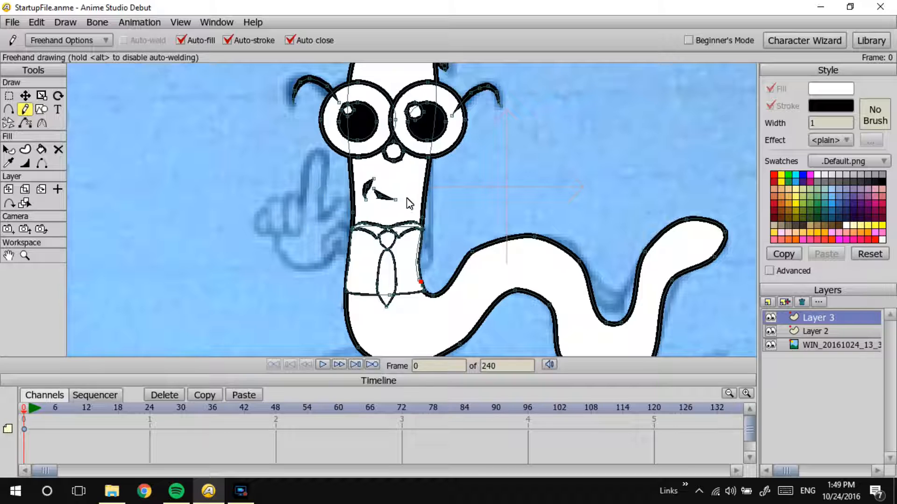
# Step: Trace the raised hand's palm, index finger and wrist freehand over the sketch as one closed shape
pyautogui.moveTo(319, 213); pyautogui.dragTo(320, 189)
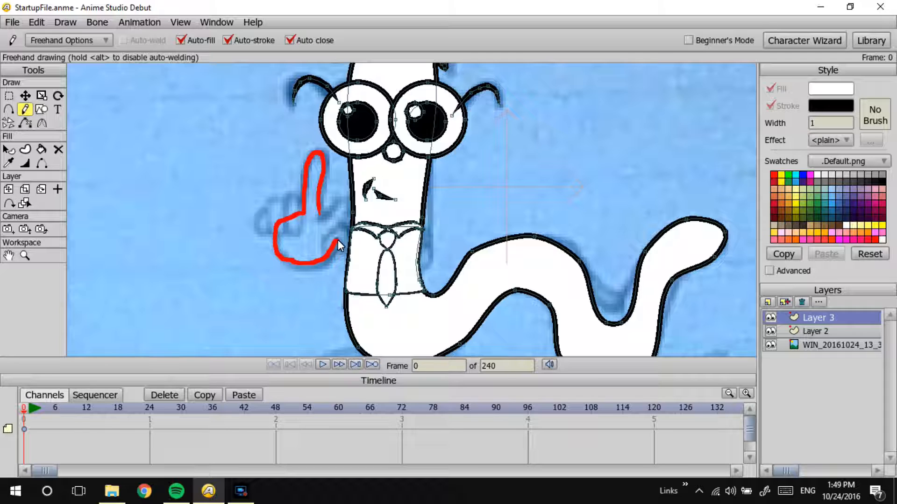
pyautogui.moveTo(347, 238)
pyautogui.mouseDown()
pyautogui.moveTo(330, 233)
pyautogui.moveTo(322, 207)
pyautogui.mouseUp()
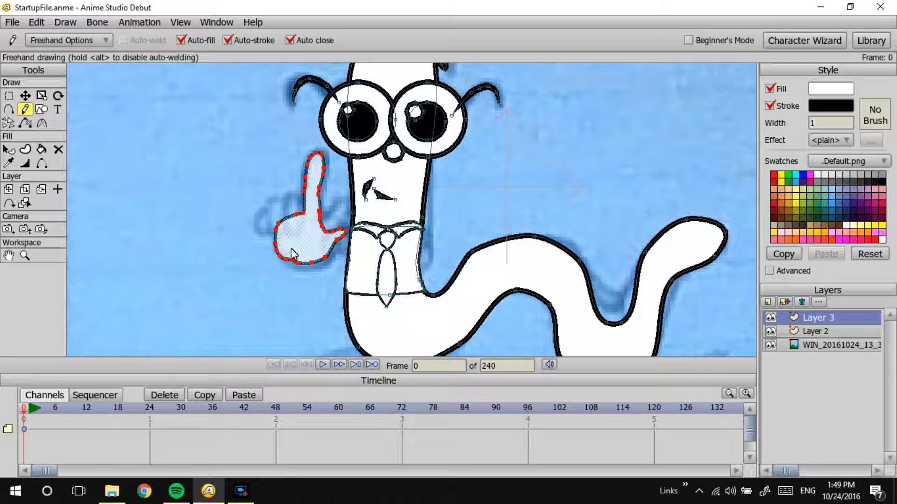
pyautogui.press('Return')
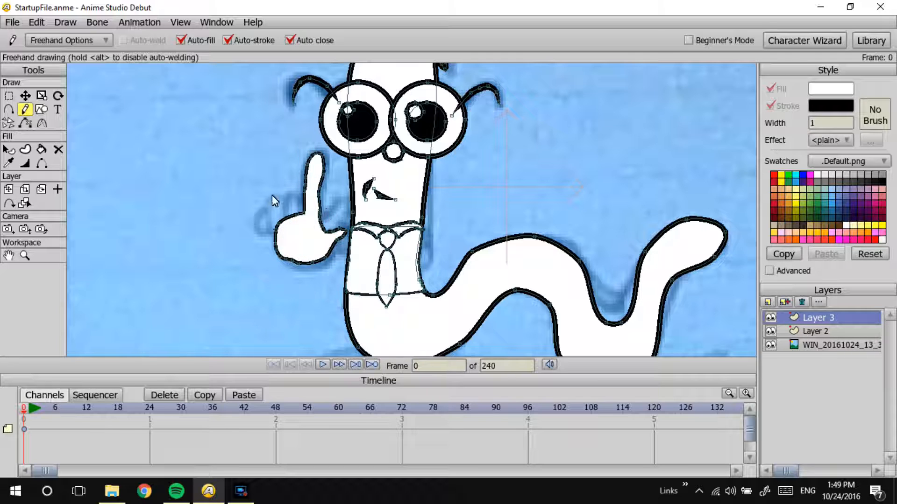
# Step: Trace the folded fingers beside the index finger and the thumb on the hand's other side freehand
pyautogui.moveTo(294, 193)
pyautogui.mouseDown()
pyautogui.moveTo(282, 211)
pyautogui.moveTo(292, 225)
pyautogui.moveTo(290, 192)
pyautogui.mouseUp()
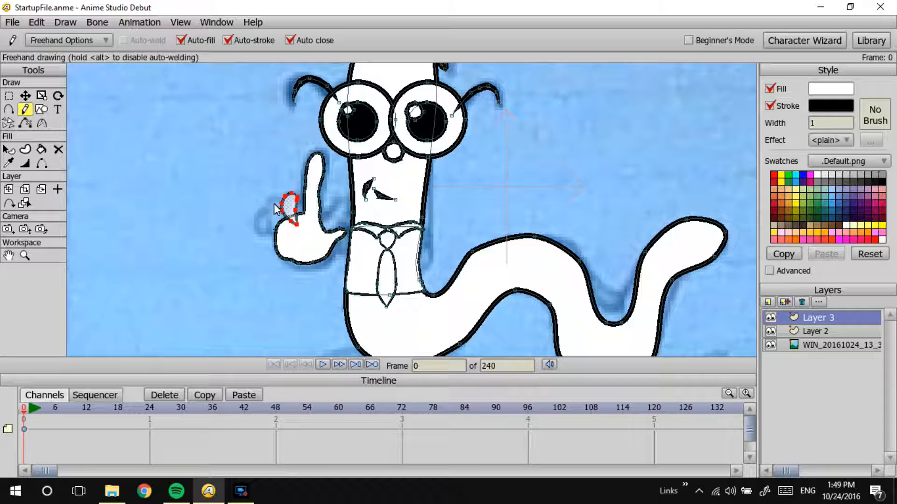
pyautogui.moveTo(277, 230); pyautogui.dragTo(274, 204)
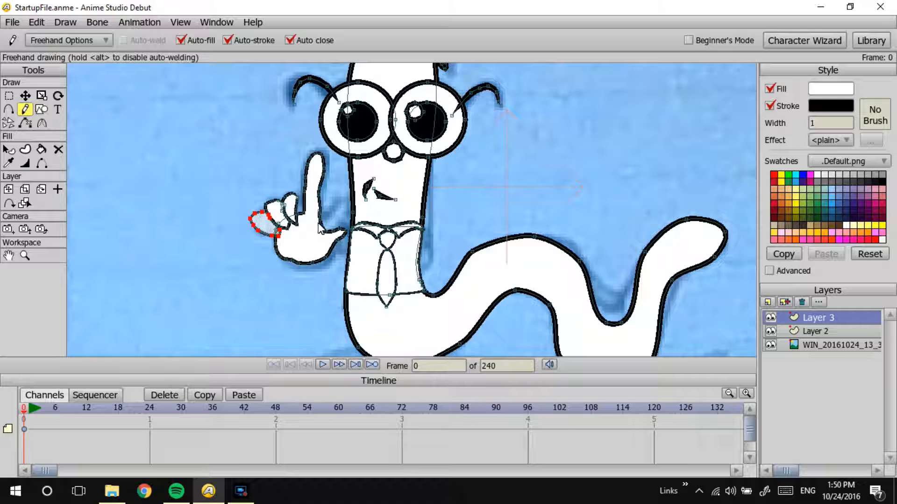
pyautogui.moveTo(318, 226); pyautogui.dragTo(338, 205)
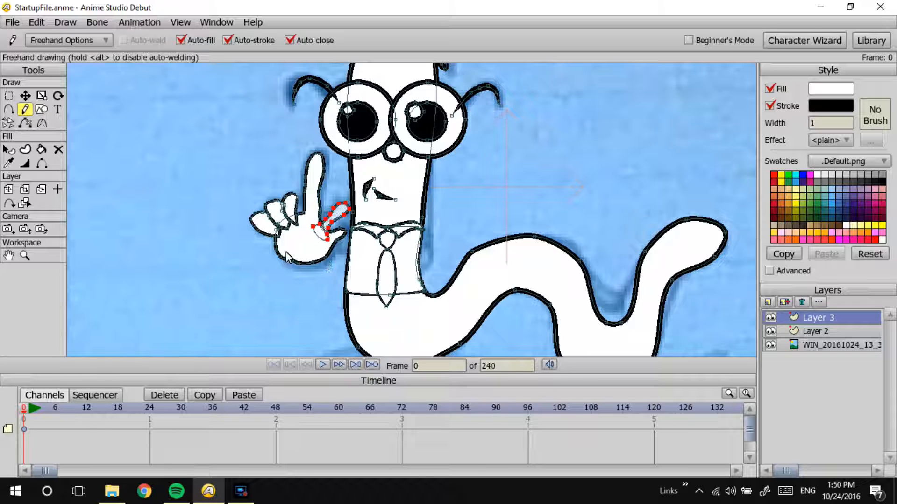
pyautogui.moveTo(286, 193)
pyautogui.mouseDown()
pyautogui.moveTo(299, 213)
pyautogui.moveTo(304, 206)
pyautogui.moveTo(291, 199)
pyautogui.mouseUp()
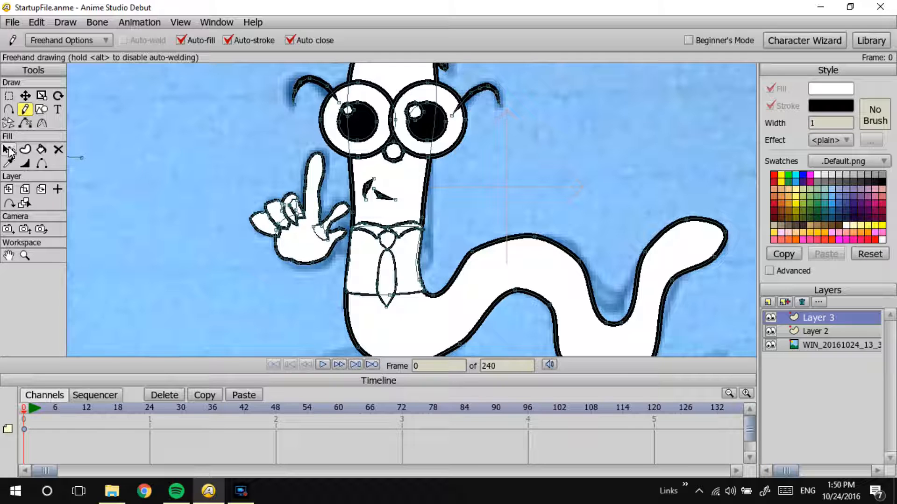
# Step: Select the hand's shapes for inspection and preview a render of the worm with its new hand
pyautogui.click(8, 150)
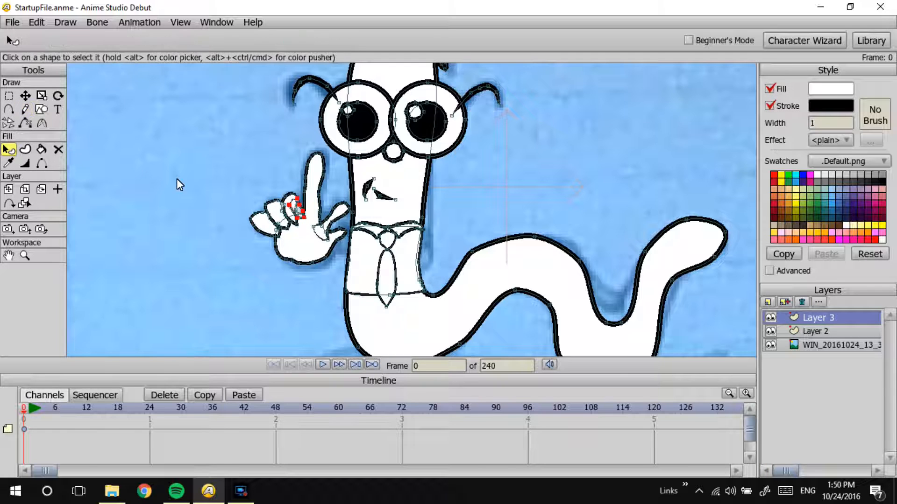
pyautogui.click(298, 235)
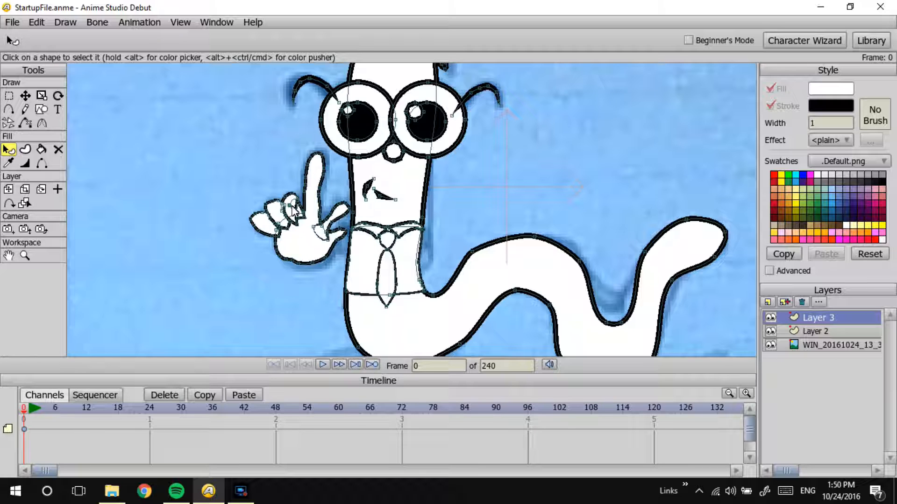
pyautogui.hotkey('ctrl', 'r')
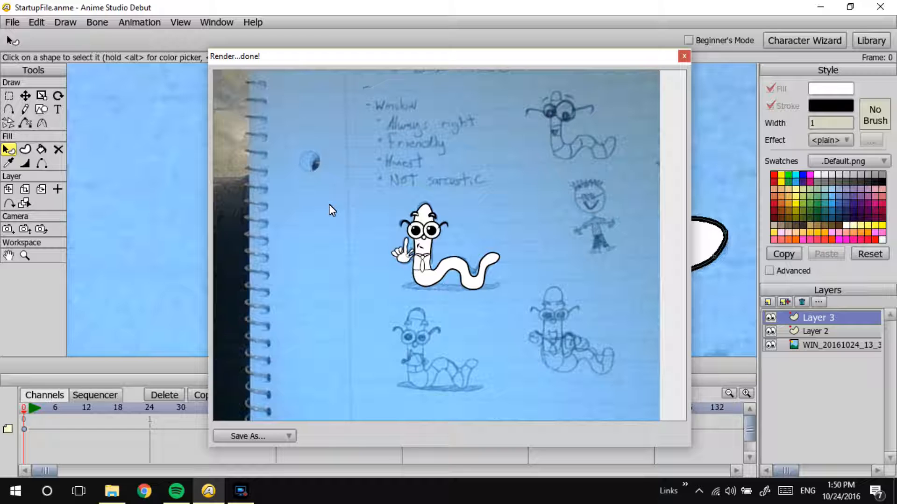
pyautogui.click(683, 56)
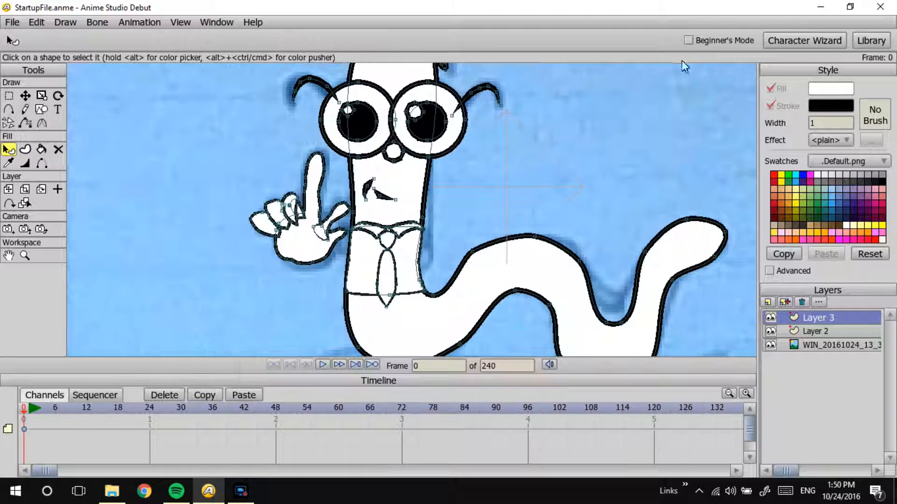
# Step: Delete the thumb, the folded fingers and the palm of the traced hand, leaving only the sketch beneath
pyautogui.scroll(4, 381, 198)
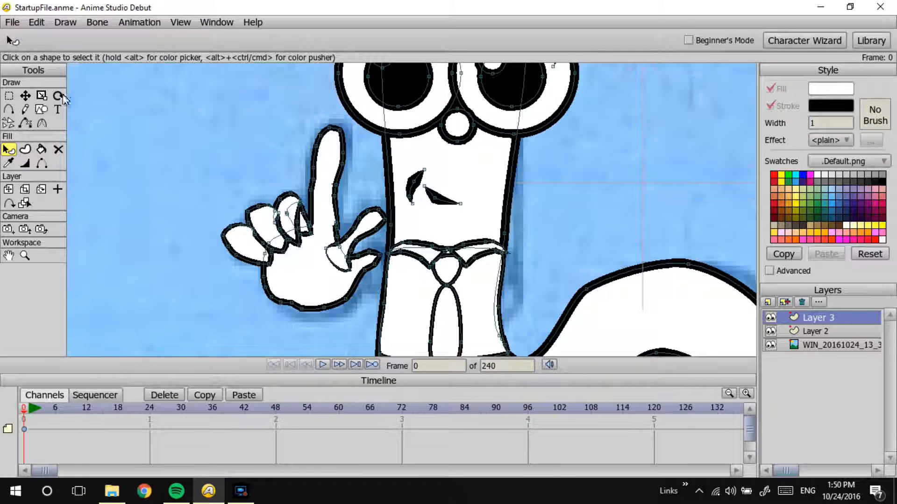
pyautogui.click(26, 96)
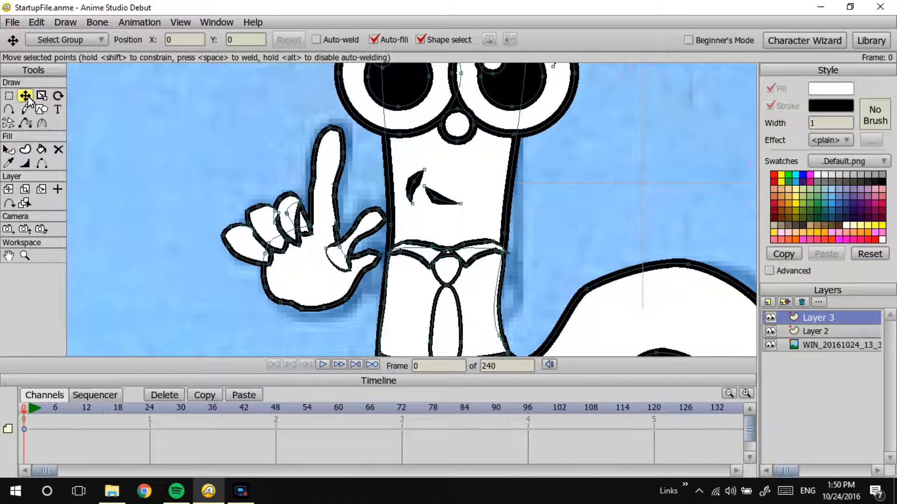
pyautogui.click(361, 239)
pyautogui.press('Delete')
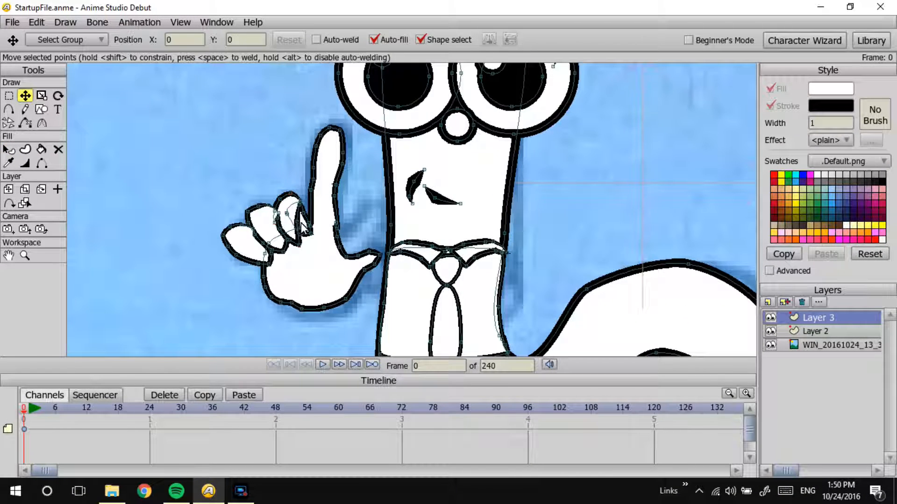
pyautogui.click(302, 225)
pyautogui.press('Delete')
pyautogui.click(264, 229)
pyautogui.press('Delete')
pyautogui.click(248, 252)
pyautogui.press('Delete')
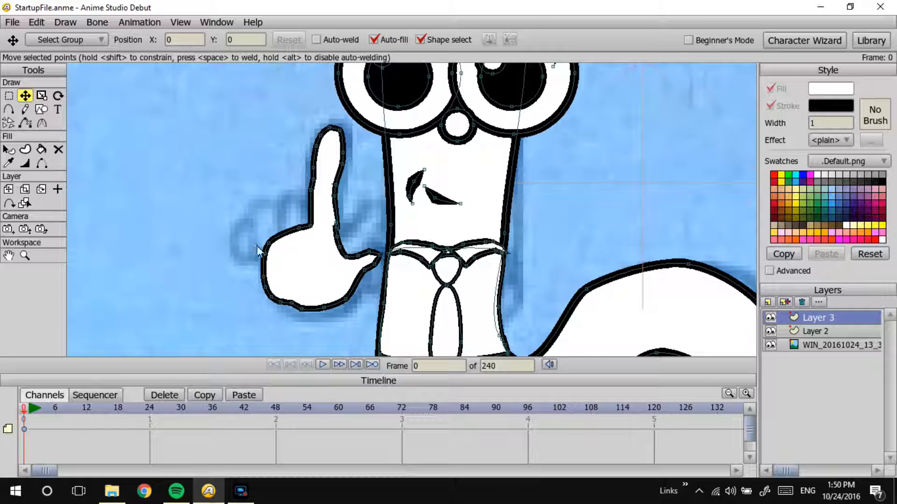
pyautogui.click(307, 271)
pyautogui.press('Delete')
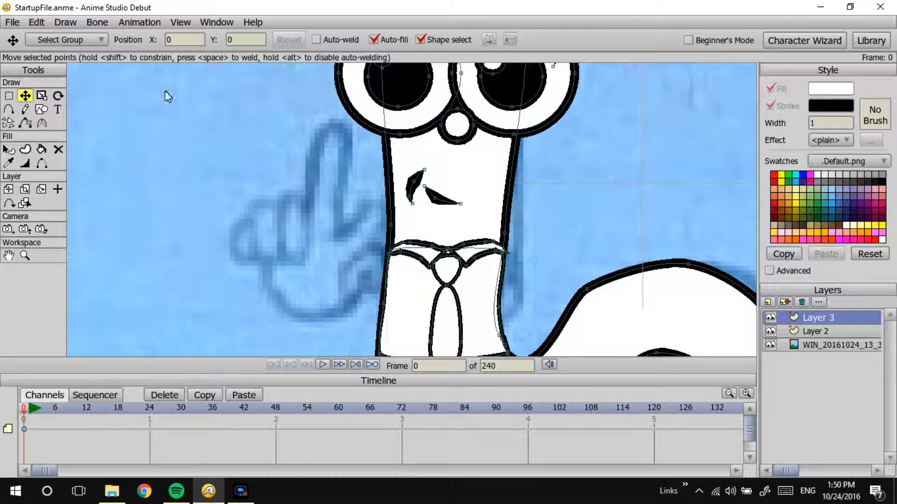
# Step: Retrace the hand's palm, raised index finger and wrist freehand as one closed shape reaching the worm's body
pyautogui.click(26, 109)
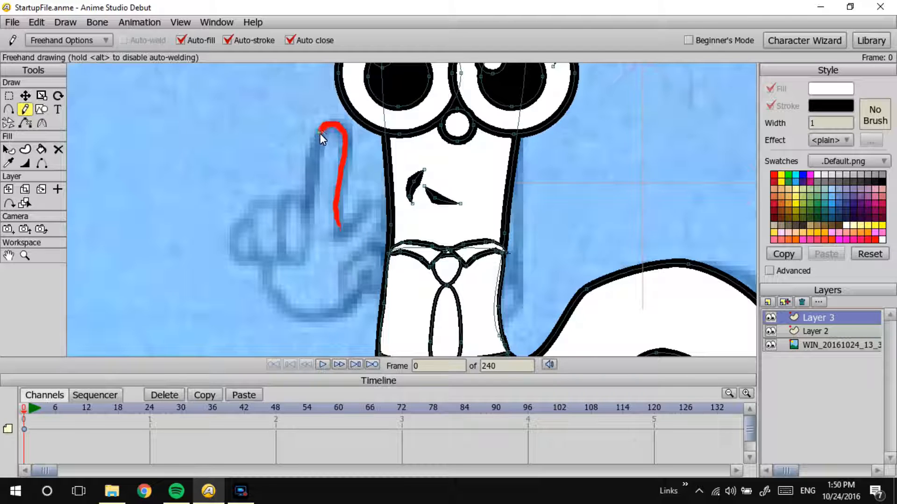
pyautogui.moveTo(315, 207); pyautogui.dragTo(299, 228)
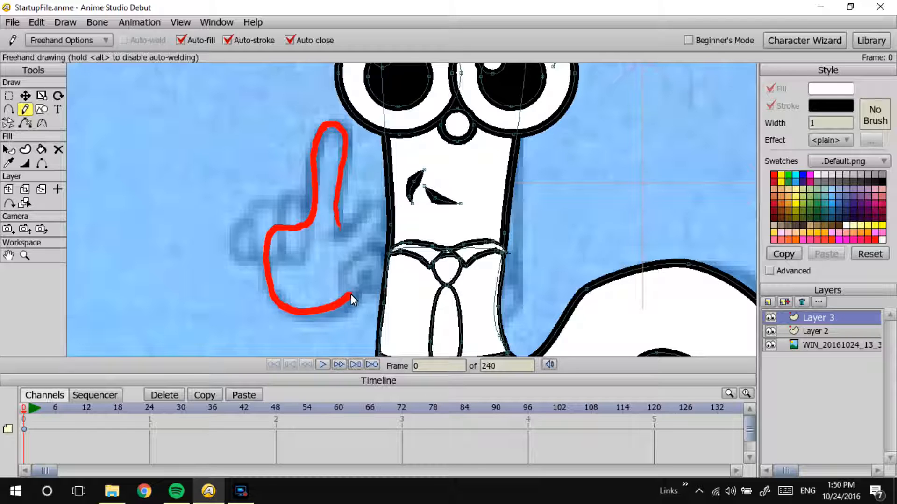
pyautogui.moveTo(364, 271)
pyautogui.mouseDown()
pyautogui.moveTo(386, 259)
pyautogui.moveTo(344, 246)
pyautogui.moveTo(337, 230)
pyautogui.mouseUp()
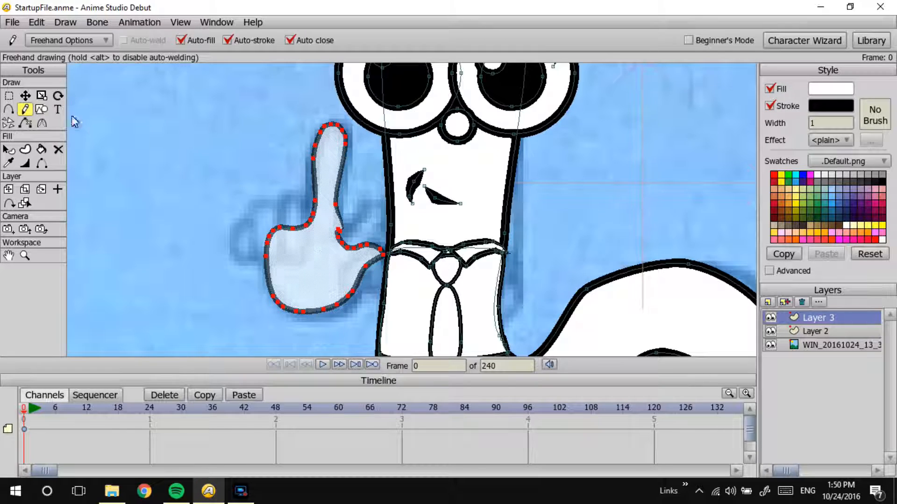
# Step: Move the outline point where the index finger meets the palm to smooth the join
pyautogui.click(25, 95)
pyautogui.click(365, 231)
pyautogui.moveTo(339, 228); pyautogui.dragTo(344, 230)
pyautogui.hotkey('ctrl', 'z')
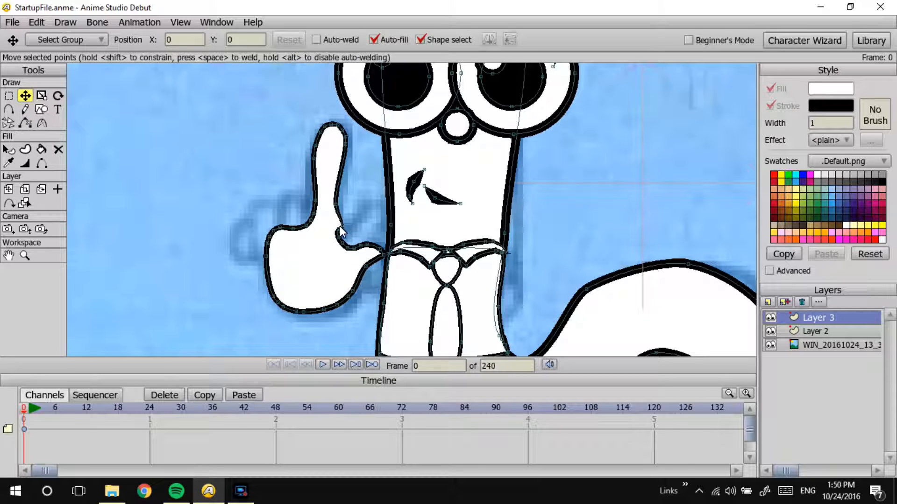
pyautogui.moveTo(343, 232); pyautogui.dragTo(340, 224)
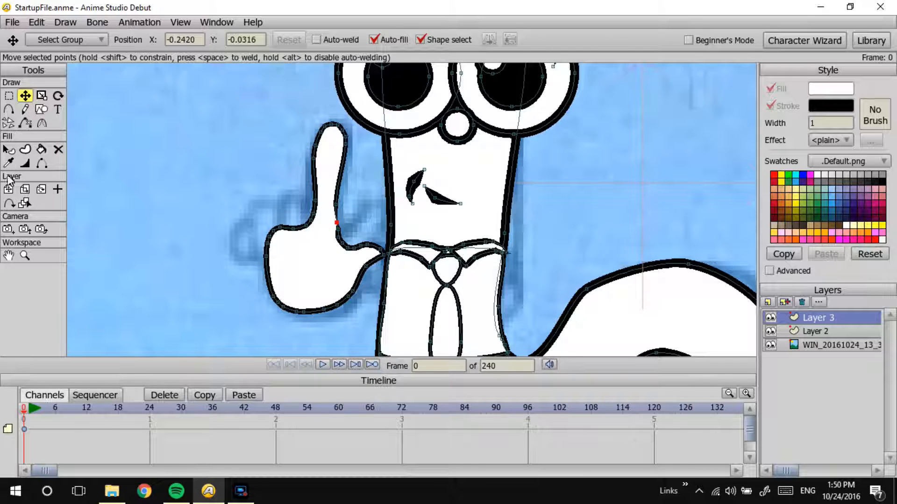
pyautogui.click(31, 162)
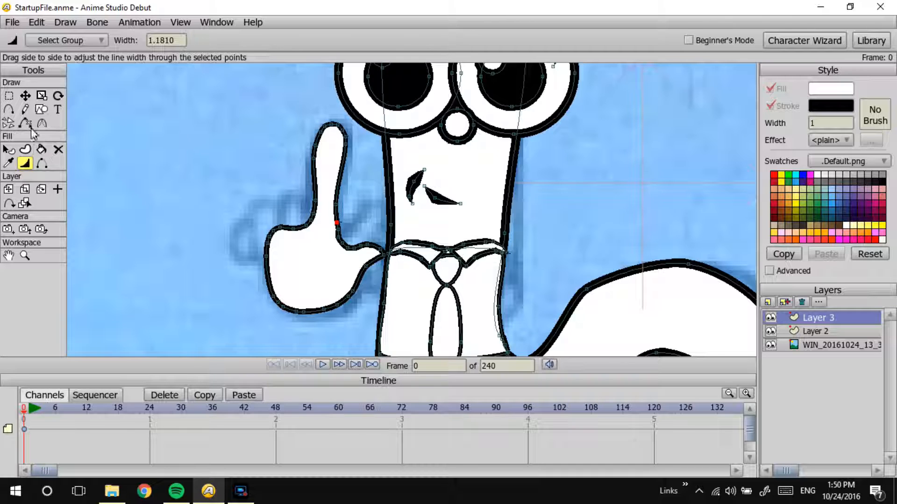
# Step: Trace the three folded fingers beside the index finger freehand and position them against the sketch
pyautogui.click(26, 109)
pyautogui.moveTo(305, 199)
pyautogui.mouseDown()
pyautogui.moveTo(293, 198)
pyautogui.moveTo(286, 226)
pyautogui.moveTo(302, 256)
pyautogui.moveTo(317, 240)
pyautogui.moveTo(294, 219)
pyautogui.moveTo(258, 241)
pyautogui.moveTo(295, 255)
pyautogui.moveTo(259, 230)
pyautogui.moveTo(232, 231)
pyautogui.moveTo(262, 259)
pyautogui.moveTo(252, 231)
pyautogui.moveTo(230, 220)
pyautogui.moveTo(254, 249)
pyautogui.mouseUp()
pyautogui.click(25, 95)
pyautogui.click(286, 223)
pyautogui.click(270, 218)
pyautogui.moveTo(271, 217); pyautogui.dragTo(253, 232)
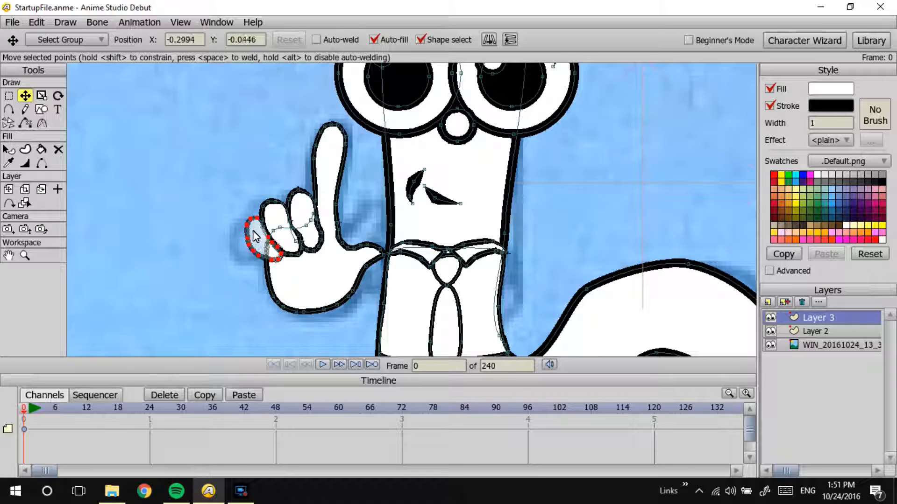
# Step: Rotate the outermost folded finger more upright and shift it onto the sketched finger
pyautogui.click(42, 189)
pyautogui.click(57, 96)
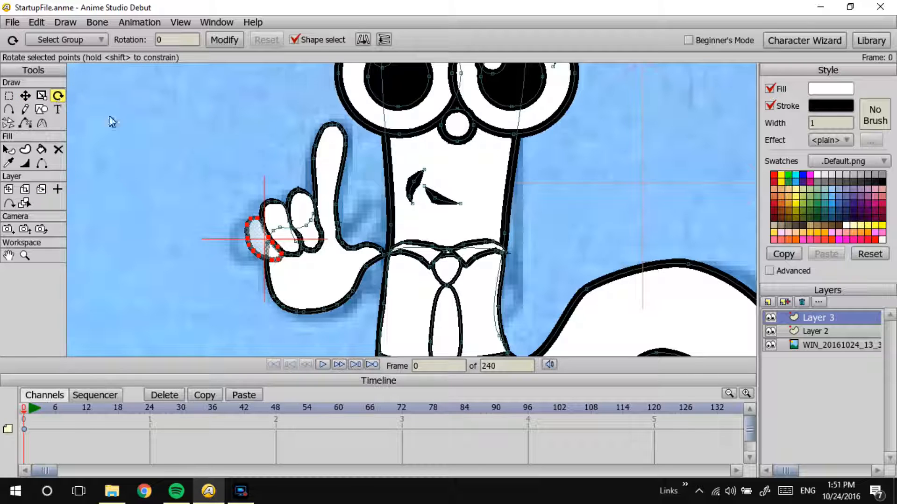
pyautogui.moveTo(293, 245); pyautogui.dragTo(267, 255)
pyautogui.click(269, 257)
pyautogui.press('t')
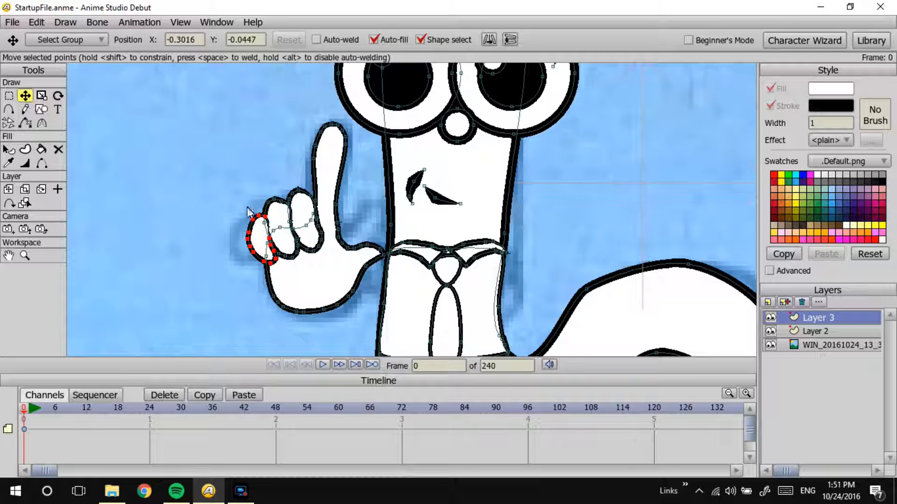
pyautogui.moveTo(256, 244); pyautogui.dragTo(254, 244)
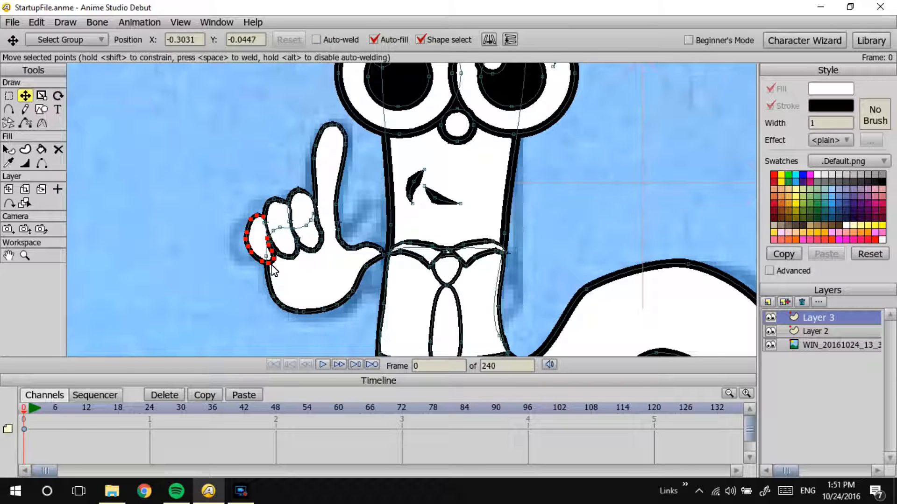
# Step: Trace the thumb freehand over the palm and try a small rounded shape where the wrist meets the worm's body
pyautogui.click(25, 109)
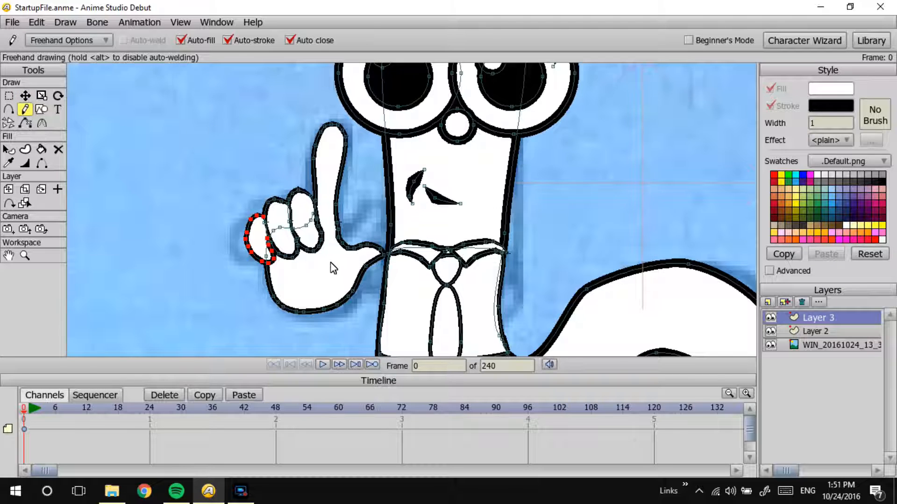
pyautogui.moveTo(333, 264)
pyautogui.mouseDown()
pyautogui.moveTo(329, 246)
pyautogui.moveTo(361, 224)
pyautogui.moveTo(376, 195)
pyautogui.moveTo(387, 208)
pyautogui.moveTo(360, 263)
pyautogui.moveTo(333, 265)
pyautogui.mouseUp()
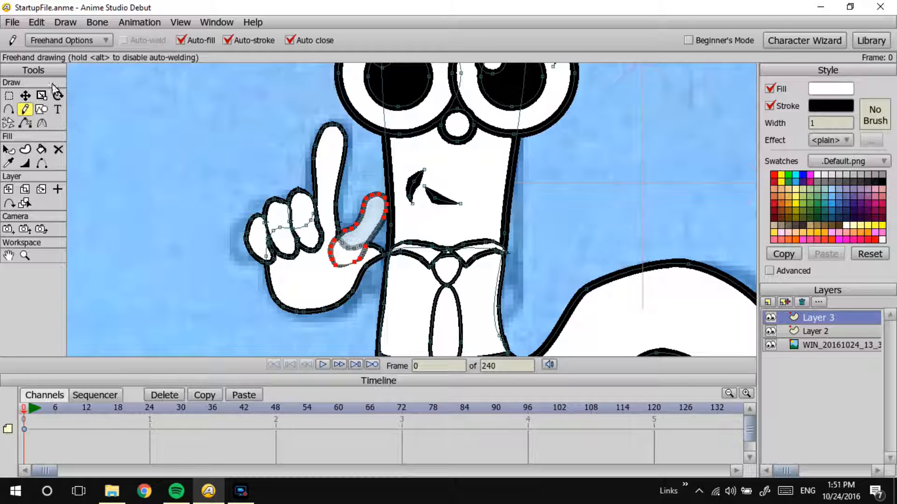
pyautogui.click(93, 181)
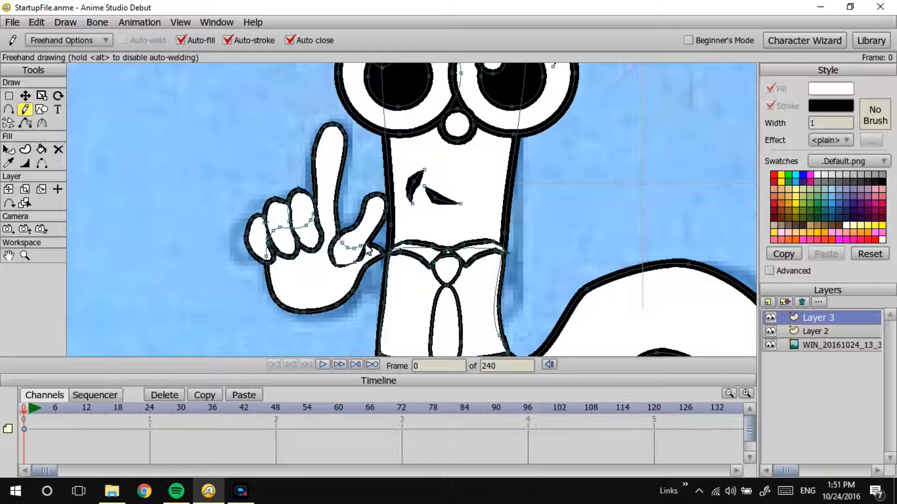
pyautogui.moveTo(381, 268)
pyautogui.mouseDown()
pyautogui.moveTo(379, 243)
pyautogui.moveTo(379, 264)
pyautogui.mouseUp()
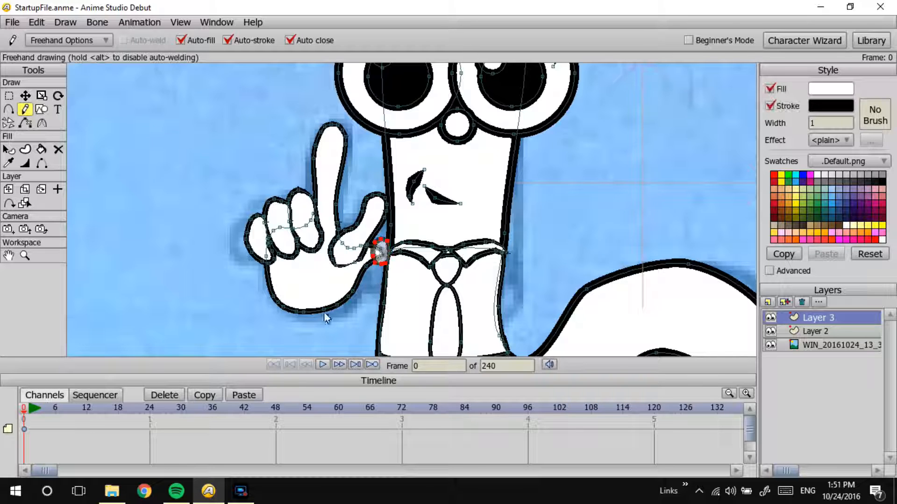
pyautogui.click(333, 185)
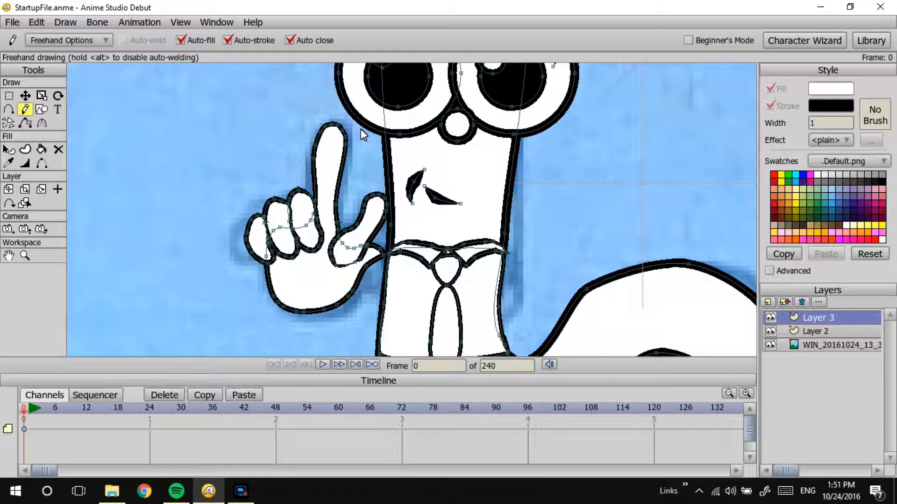
# Step: Reduce the line width to 0 at the thumb outline points lying over the palm, and preview the render
pyautogui.click(25, 163)
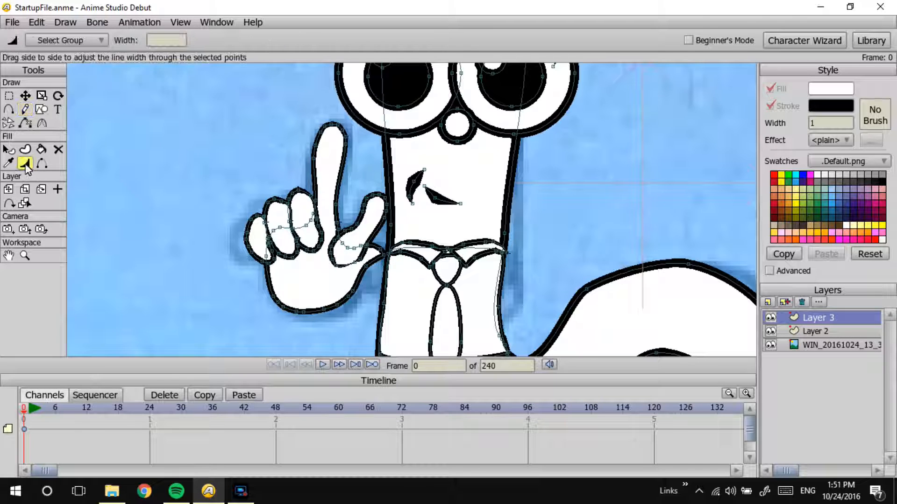
pyautogui.moveTo(355, 262); pyautogui.dragTo(317, 273)
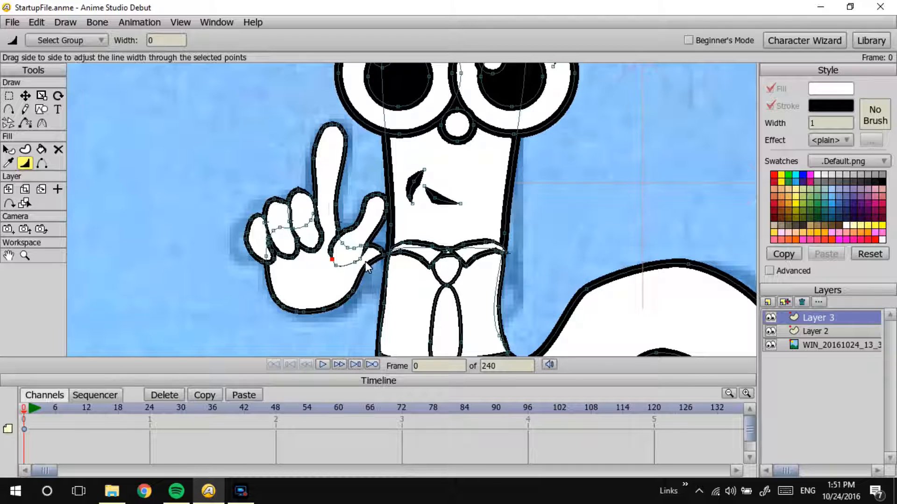
pyautogui.moveTo(331, 257)
pyautogui.mouseDown()
pyautogui.moveTo(335, 242)
pyautogui.moveTo(306, 271)
pyautogui.mouseUp()
pyautogui.hotkey('ctrl', 'r')
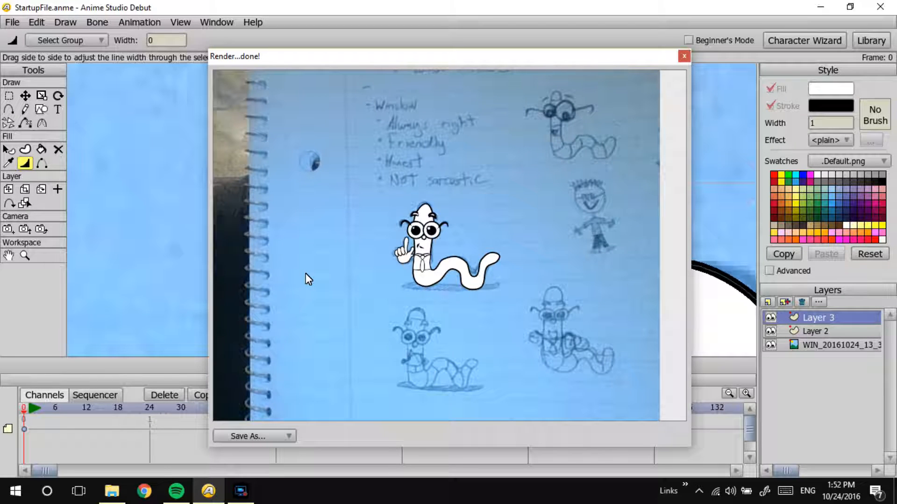
# Step: Adjust the join between the index finger and thumb, shift the whole thumb slightly down, and preview the render
pyautogui.click(25, 95)
pyautogui.moveTo(334, 207); pyautogui.dragTo(345, 241)
pyautogui.click(341, 246)
pyautogui.press('Delete')
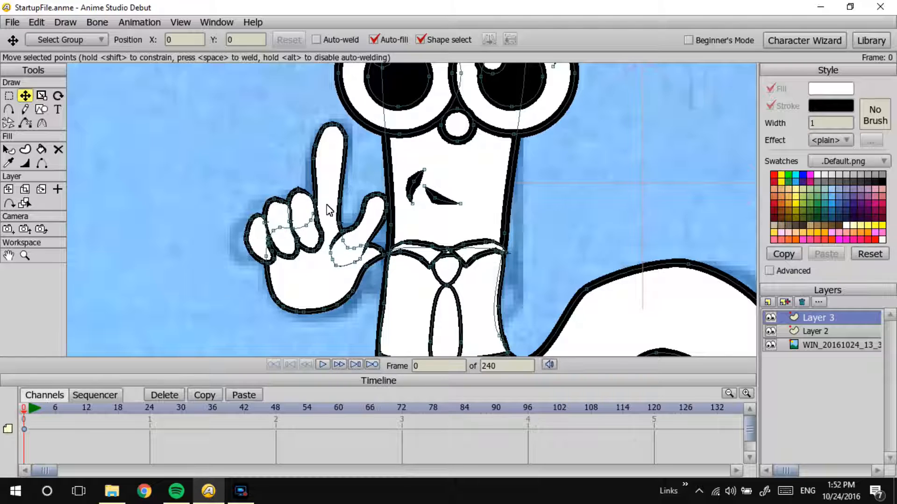
pyautogui.click(355, 235)
pyautogui.moveTo(353, 232)
pyautogui.mouseDown()
pyautogui.moveTo(360, 229)
pyautogui.moveTo(357, 242)
pyautogui.mouseUp()
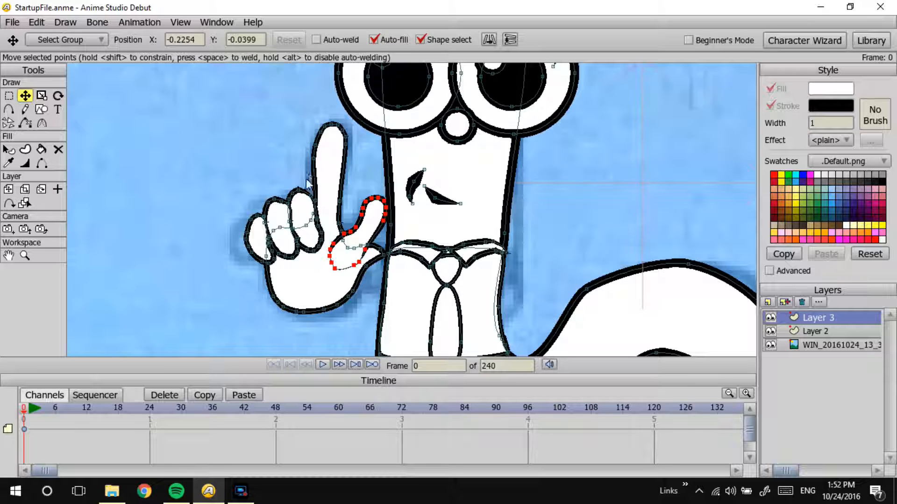
pyautogui.hotkey('ctrl', 'r')
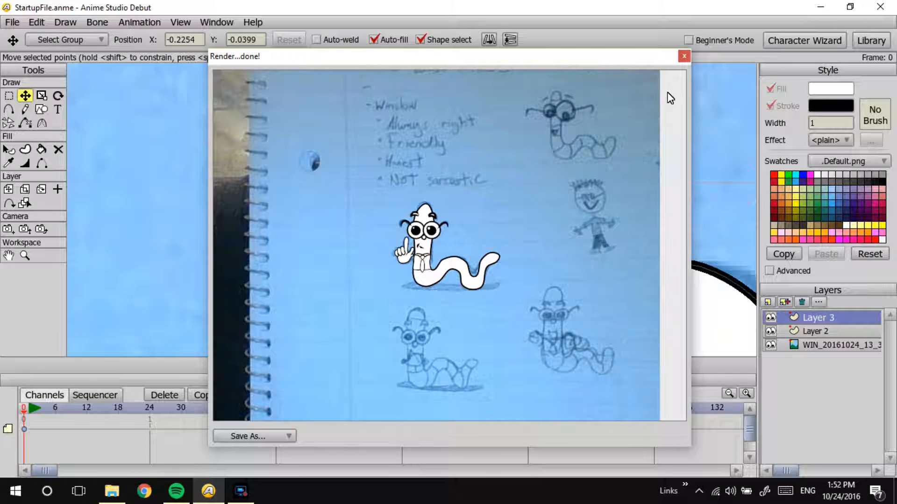
pyautogui.click(683, 56)
# Step: Move the thumb further down onto the palm, nudge it toward the worm's body, and check it in a render preview
pyautogui.moveTo(351, 296); pyautogui.dragTo(379, 245)
pyautogui.hotkey('ctrl', 'r')
pyautogui.click(685, 56)
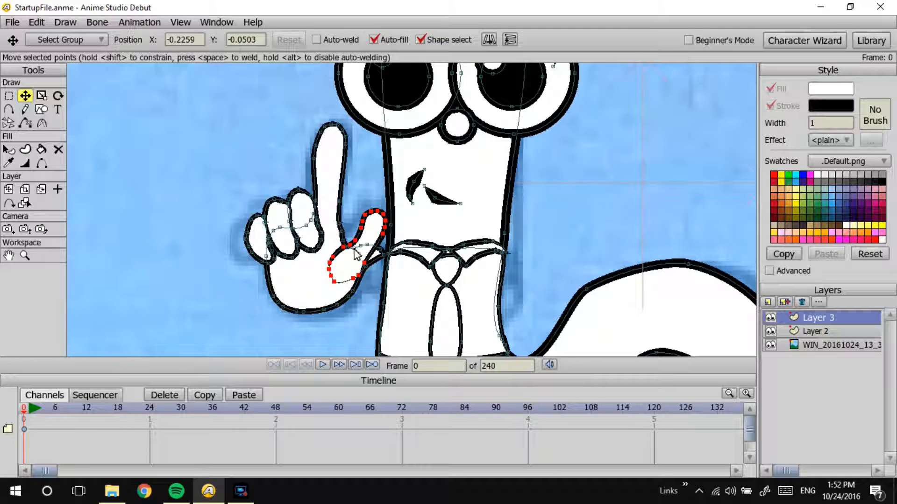
pyautogui.moveTo(346, 265); pyautogui.dragTo(350, 257)
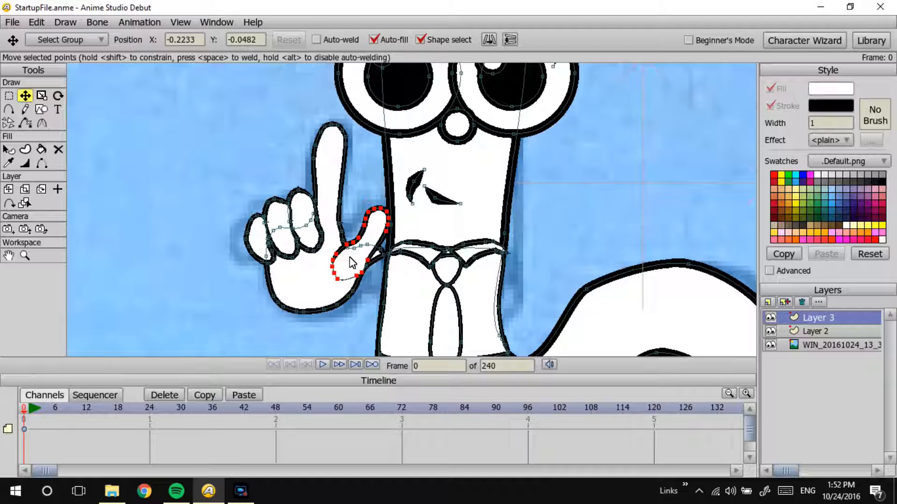
pyautogui.hotkey('ctrl', 'r')
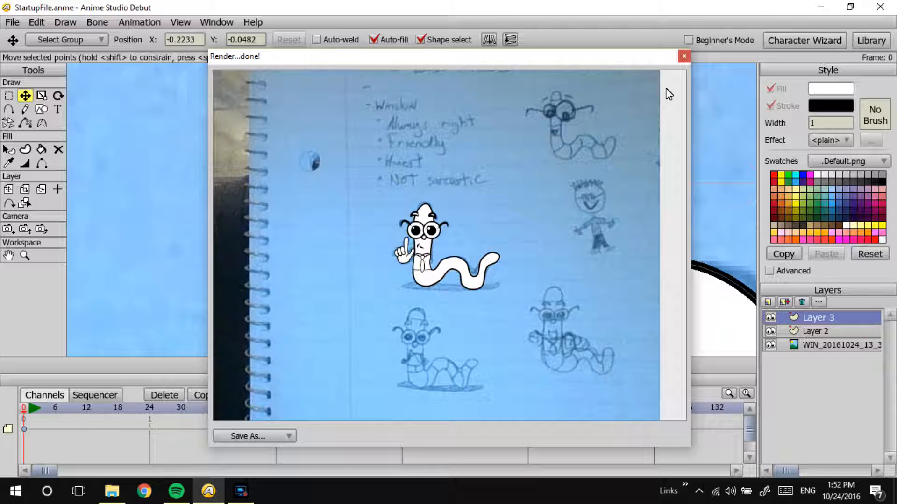
pyautogui.click(684, 56)
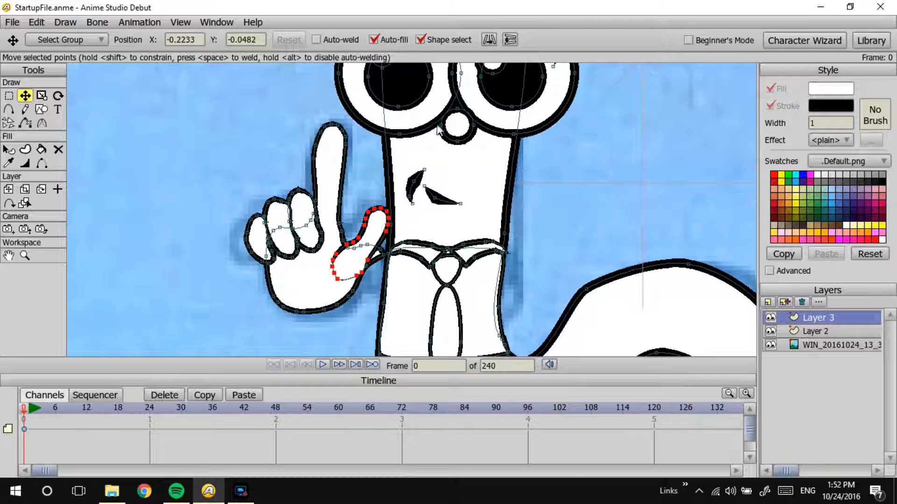
# Step: Reshape the worm's right-hand eyebrow by moving its outer outline point outward
pyautogui.moveTo(510, 133); pyautogui.dragTo(439, 277)
pyautogui.moveTo(436, 164); pyautogui.dragTo(446, 182)
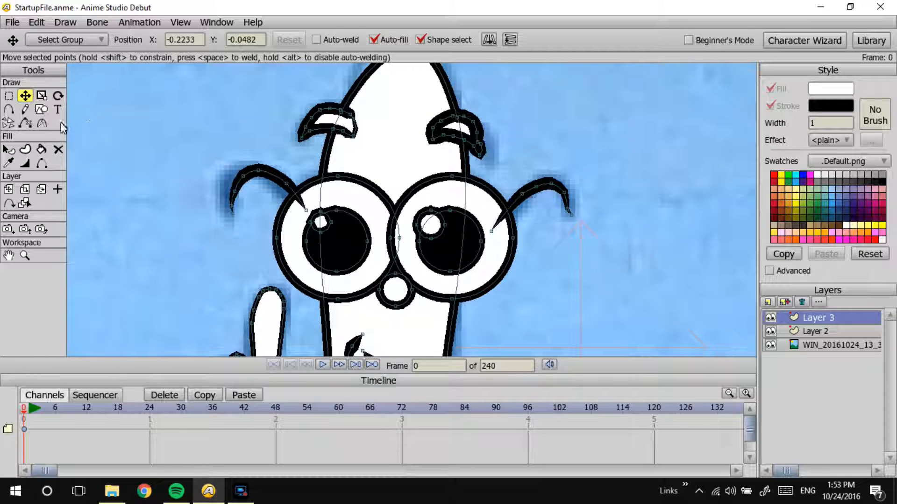
pyautogui.click(477, 144)
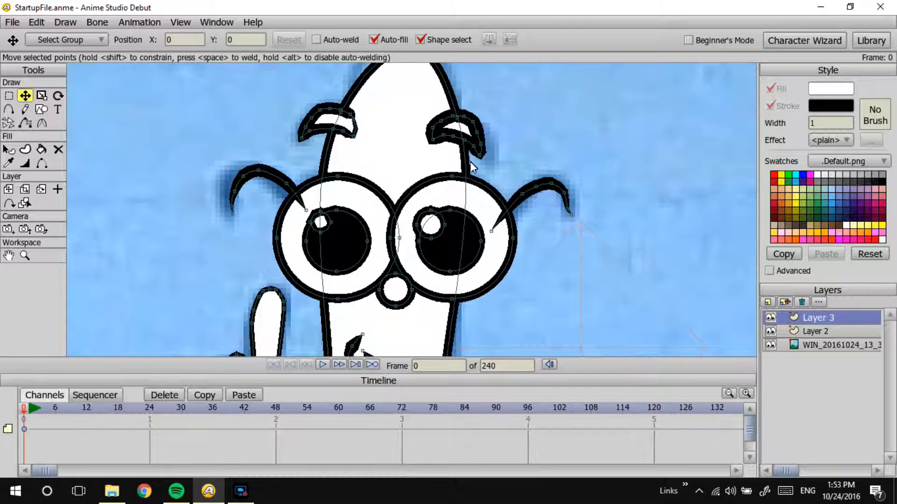
pyautogui.moveTo(480, 144)
pyautogui.mouseDown()
pyautogui.moveTo(484, 133)
pyautogui.moveTo(459, 145)
pyautogui.moveTo(479, 136)
pyautogui.mouseUp()
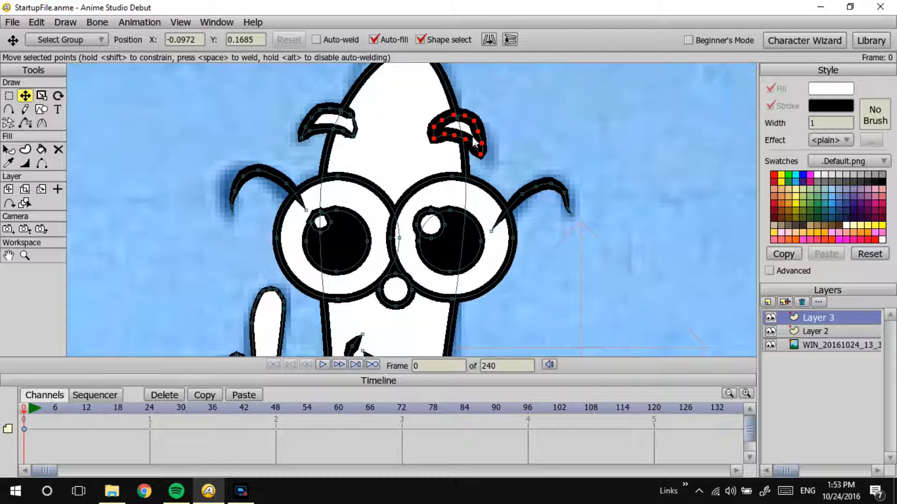
pyautogui.click(477, 134)
pyautogui.hotkey('ctrl', 'shift', 'z')
pyautogui.click(487, 142)
pyautogui.click(482, 134)
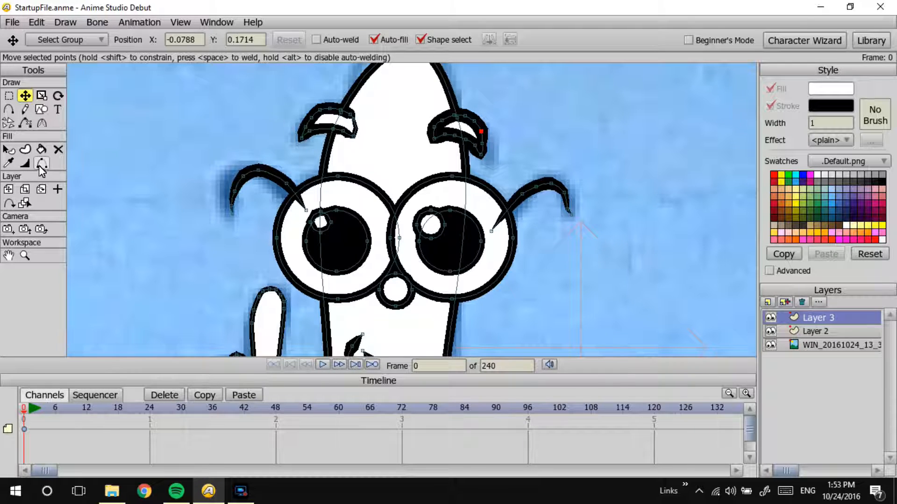
# Step: Adjust the line width at the right-hand eyebrow's outer edge and at the left-hand eyebrow's inner corner
pyautogui.click(25, 164)
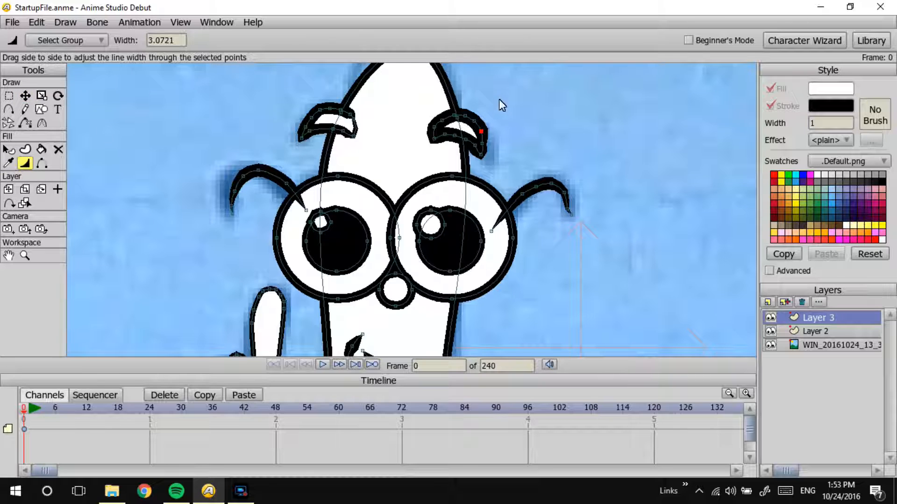
pyautogui.moveTo(488, 144); pyautogui.dragTo(479, 145)
pyautogui.moveTo(351, 117); pyautogui.dragTo(366, 139)
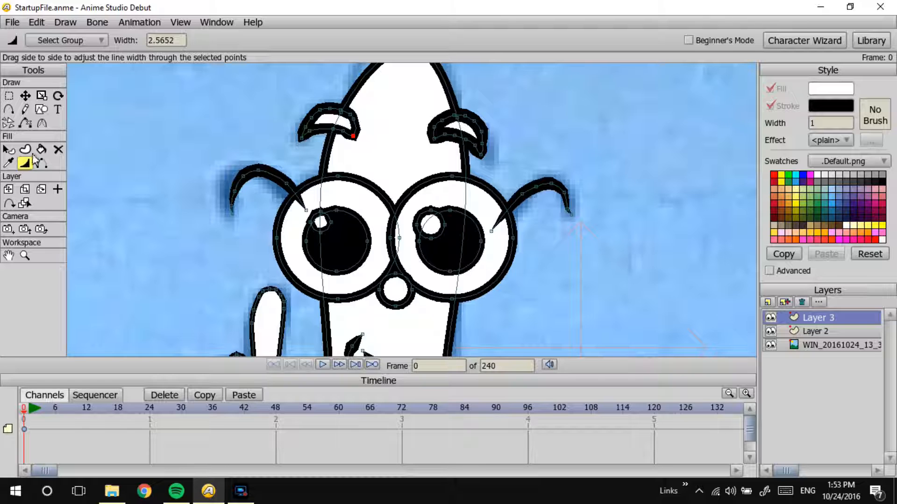
# Step: Set the right-hand eyebrow shape's stroke width to 1 and select the left-hand eyebrow shape
pyautogui.click(9, 150)
pyautogui.click(470, 126)
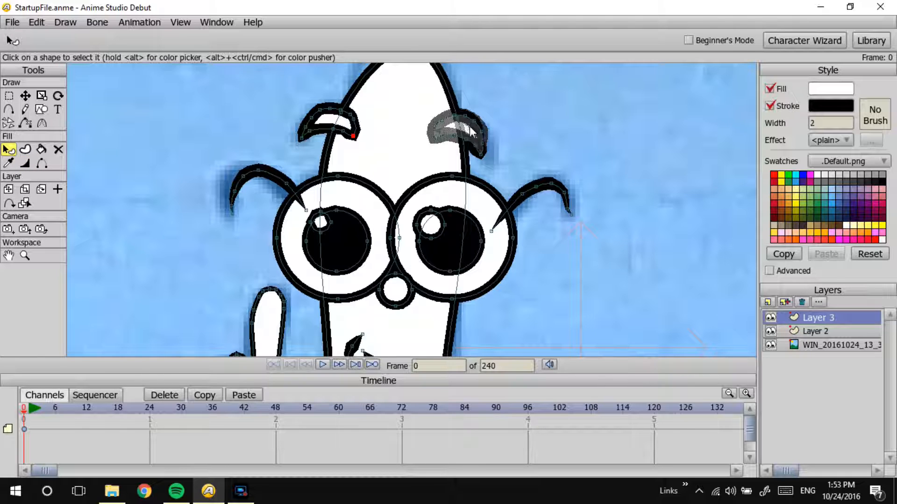
pyautogui.write('1')
pyautogui.press('Return')
pyautogui.click(318, 121)
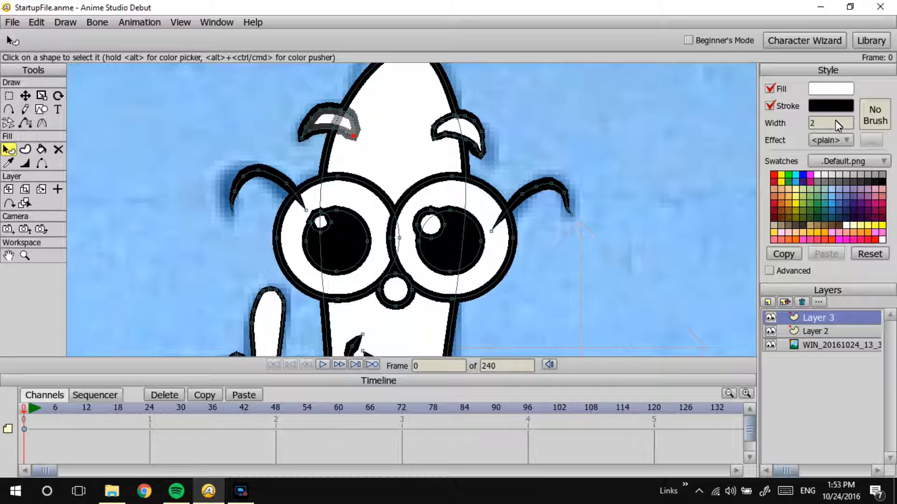
pyautogui.press('m')
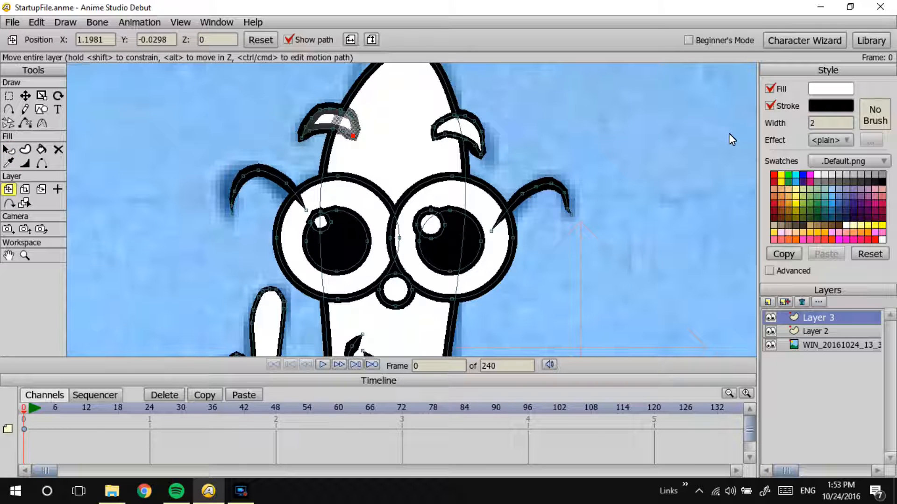
pyautogui.moveTo(324, 119)
pyautogui.mouseDown()
pyautogui.moveTo(277, 153)
pyautogui.moveTo(317, 115)
pyautogui.mouseUp()
pyautogui.hotkey('ctrl', 'z')
# Step: Set the left-hand eyebrow shape's stroke width to 1
pyautogui.click(9, 149)
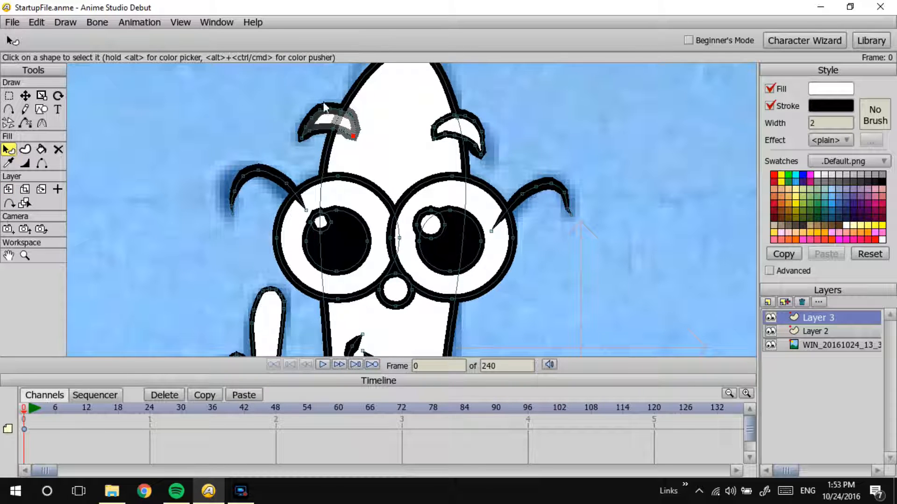
pyautogui.moveTo(841, 126); pyautogui.dragTo(766, 109)
pyautogui.write('1')
pyautogui.press('Return')
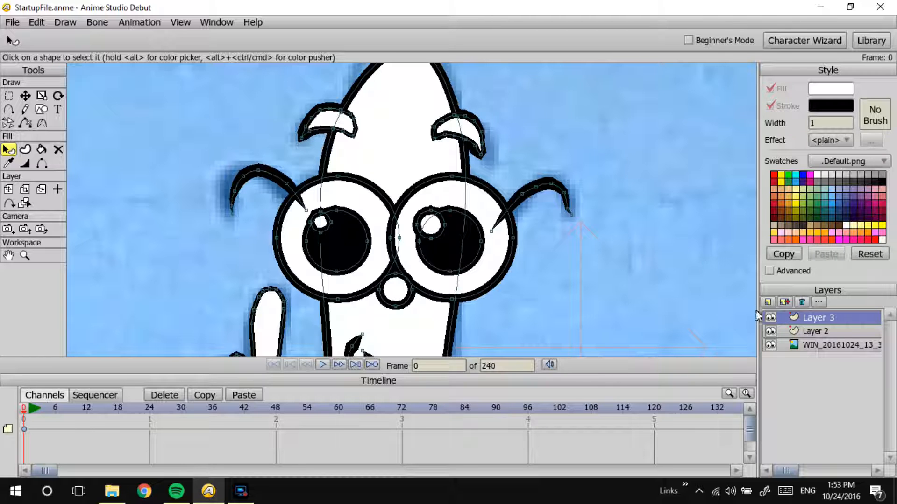
# Step: Make Layer 2 the active layer and preview the render with the thinner eyebrows
pyautogui.click(774, 330)
pyautogui.hotkey('ctrl', 'r')
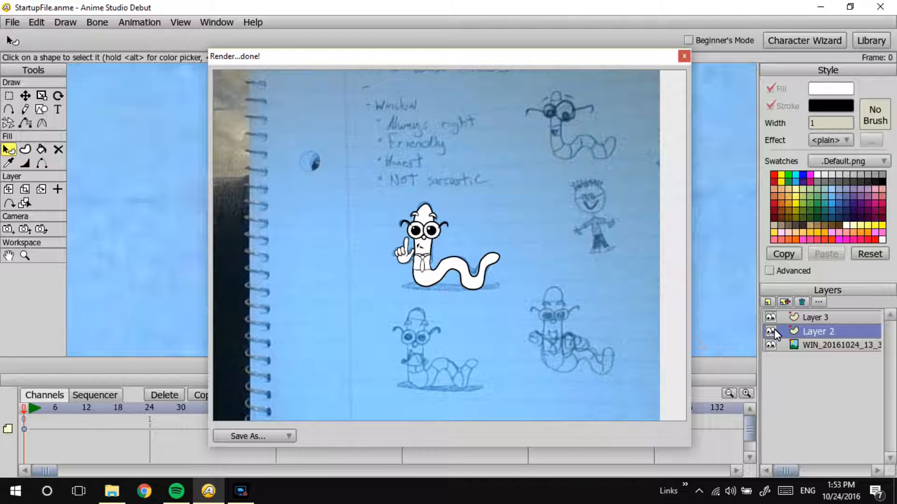
pyautogui.click(684, 56)
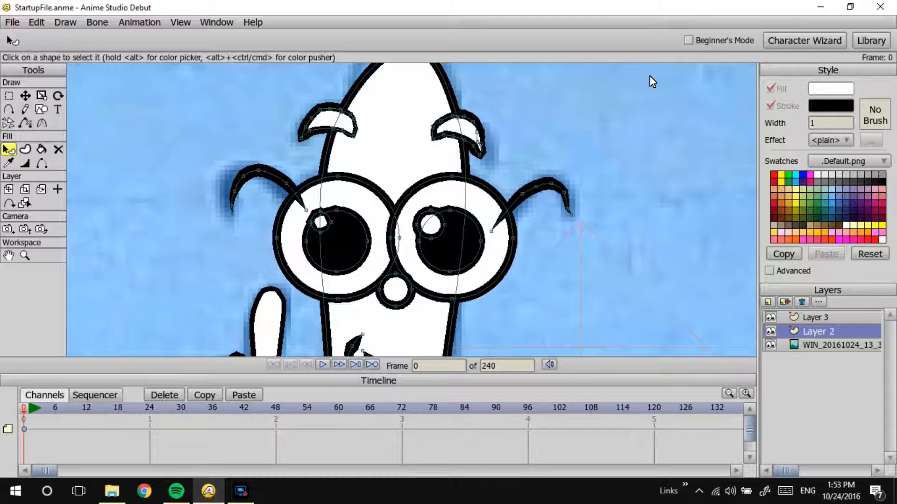
# Step: Bring the whole worm into view and hide Layer 2 and Layer 3 to expose the notebook sketch
pyautogui.moveTo(413, 226)
pyautogui.mouseDown()
pyautogui.moveTo(405, 228)
pyautogui.moveTo(458, 104)
pyautogui.mouseUp()
pyautogui.scroll(-1, 556, 142)
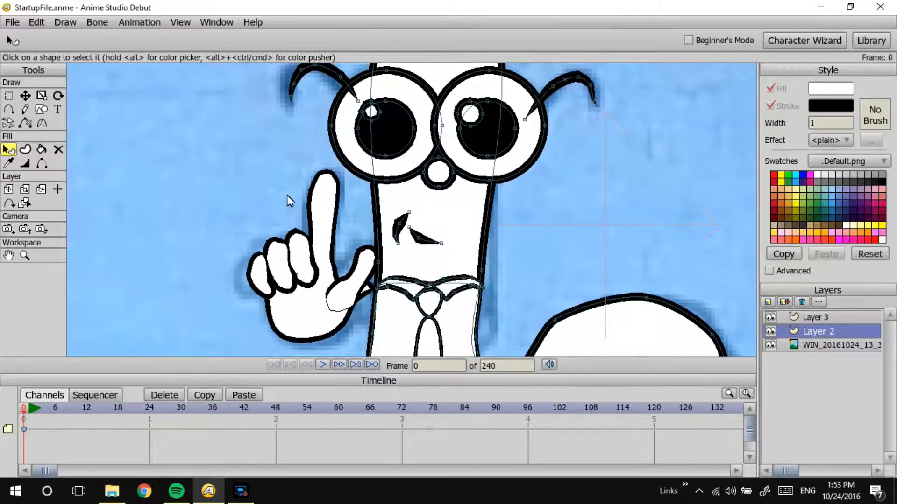
pyautogui.scroll(1, 563, 182)
pyautogui.scroll(-3, 566, 182)
pyautogui.scroll(-2, 434, 254)
pyautogui.moveTo(476, 210); pyautogui.dragTo(451, 137)
pyautogui.scroll(-1, 498, 178)
pyautogui.moveTo(500, 193); pyautogui.dragTo(489, 263)
pyautogui.scroll(-1, 511, 236)
pyautogui.moveTo(564, 211); pyautogui.dragTo(571, 189)
pyautogui.click(769, 329)
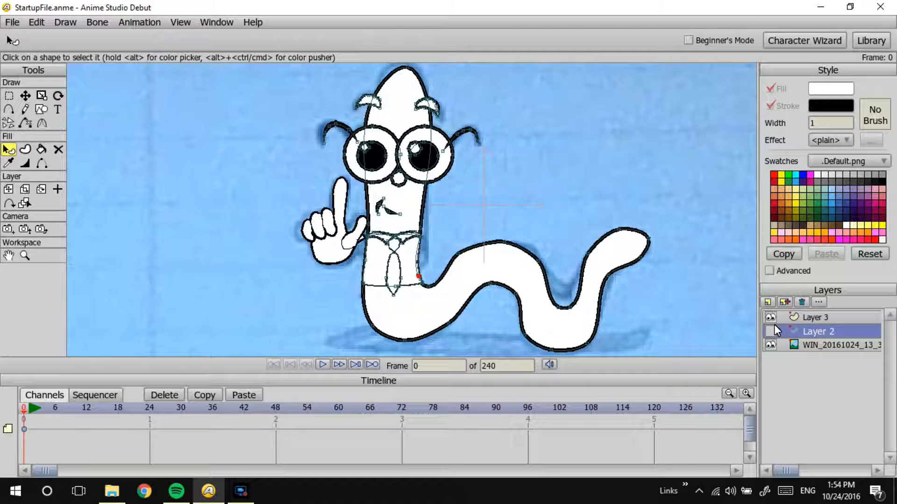
pyautogui.click(771, 317)
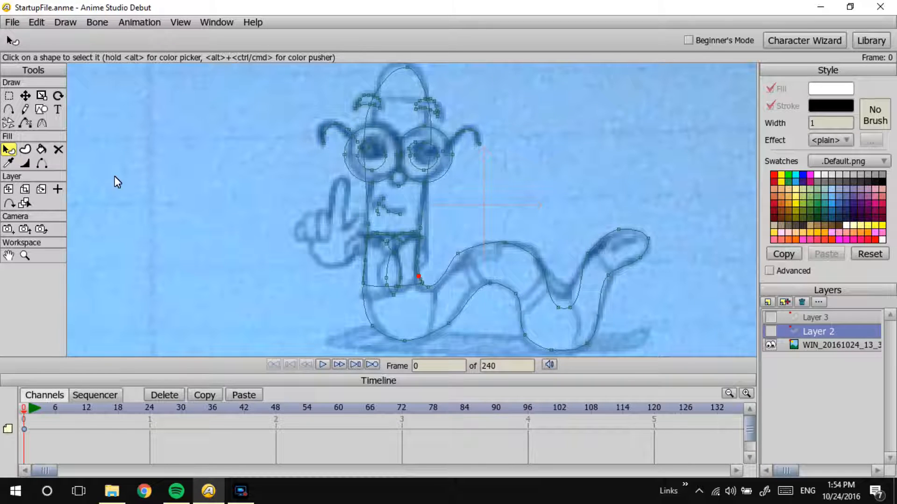
# Step: Turn off auto-fill and trace the segment lines across the worm's body, tail and forehead freehand on Layer 2
pyautogui.click(25, 109)
pyautogui.click(182, 40)
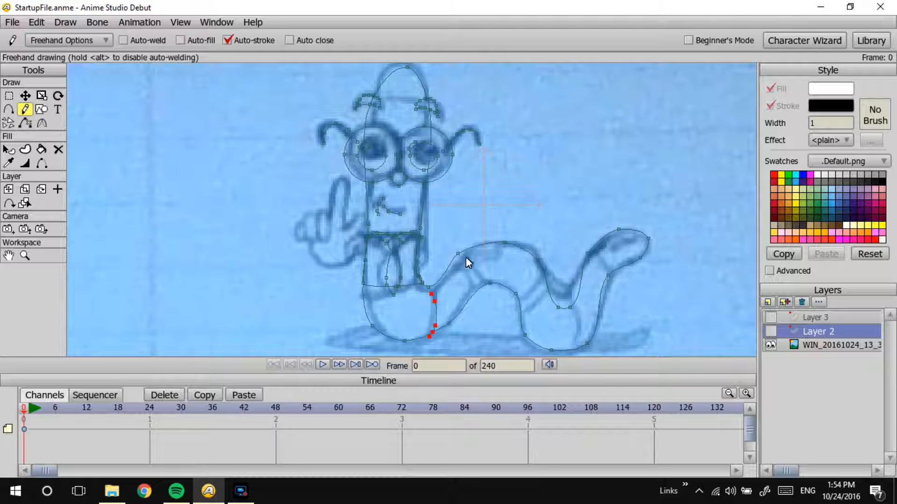
pyautogui.moveTo(467, 267)
pyautogui.mouseDown()
pyautogui.moveTo(479, 281)
pyautogui.moveTo(521, 293)
pyautogui.mouseUp()
pyautogui.moveTo(569, 308); pyautogui.dragTo(566, 343)
pyautogui.moveTo(607, 273); pyautogui.dragTo(592, 253)
pyautogui.moveTo(425, 113); pyautogui.dragTo(364, 114)
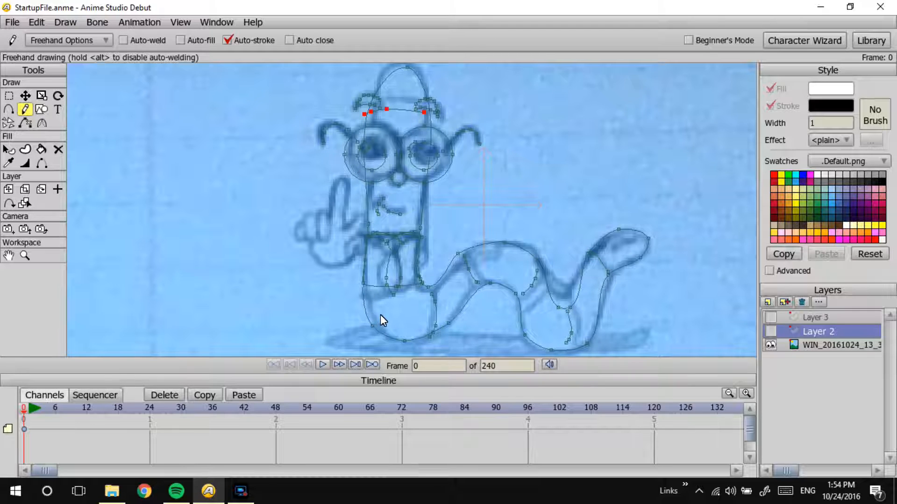
# Step: Show Layer 2 again, move the forehead line slightly down onto the head, and preview the render
pyautogui.click(770, 331)
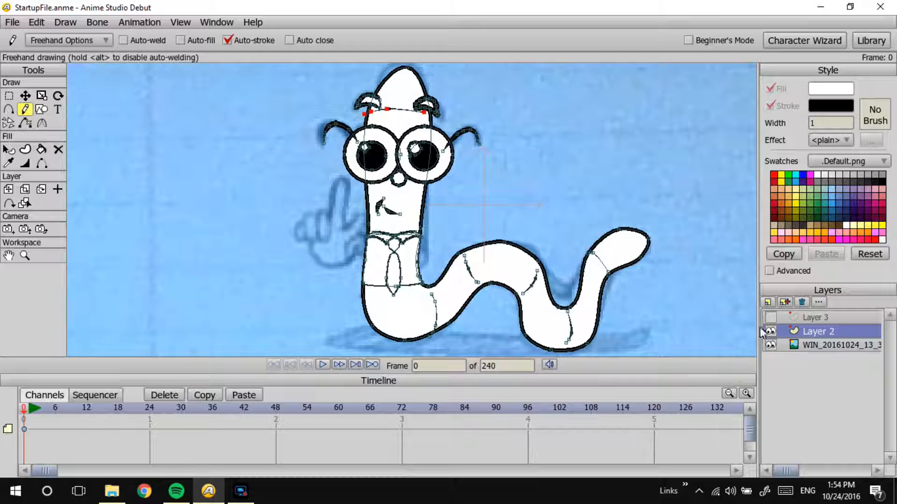
pyautogui.click(25, 96)
pyautogui.moveTo(408, 117); pyautogui.dragTo(410, 124)
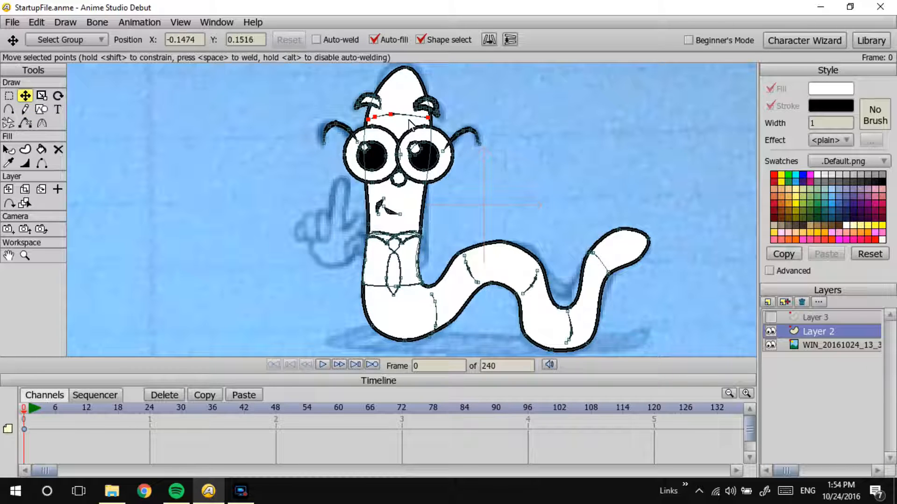
pyautogui.hotkey('ctrl', 'r')
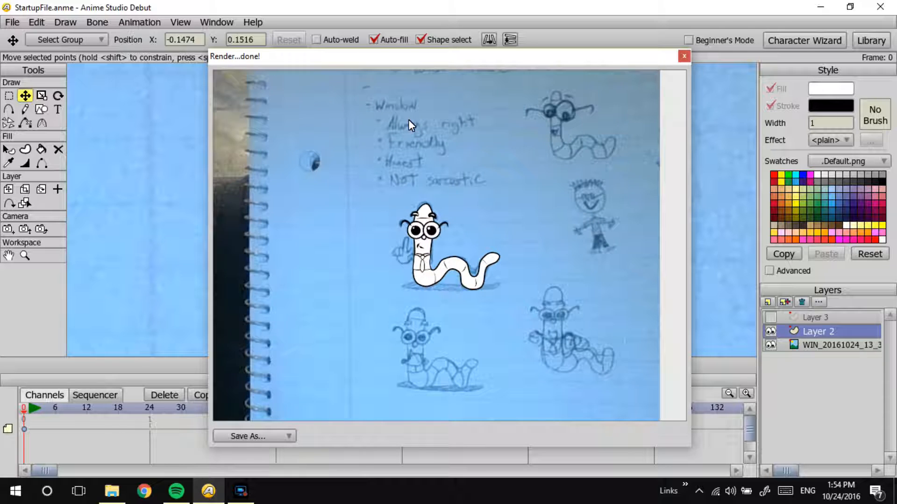
pyautogui.click(684, 56)
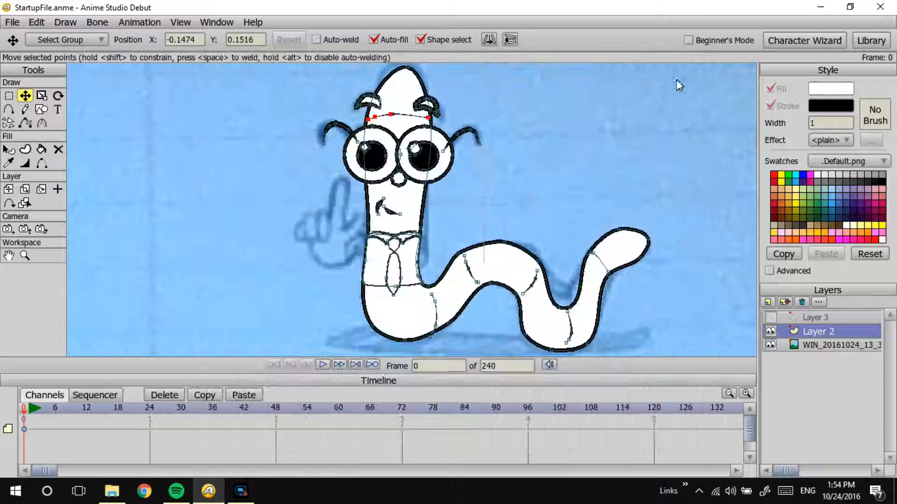
# Step: Show Layer 3, make it active, and cut the raised hand's shapes from it
pyautogui.click(770, 317)
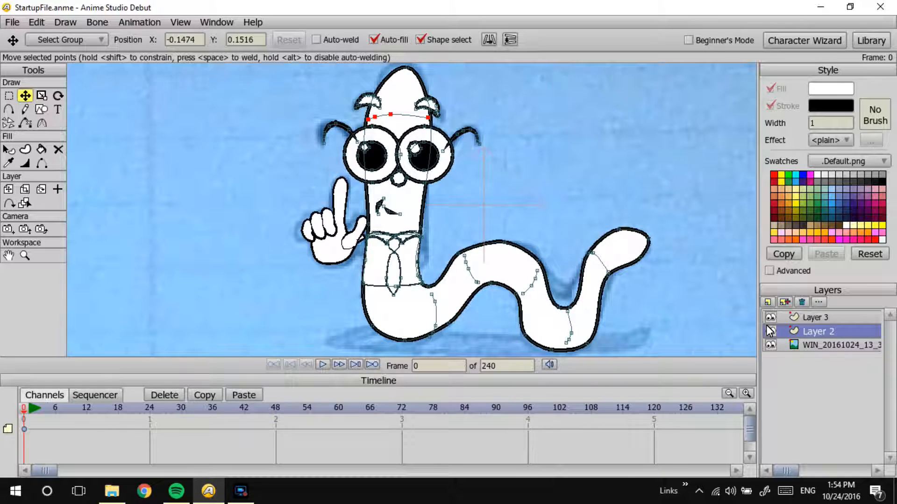
pyautogui.click(9, 95)
pyautogui.click(819, 318)
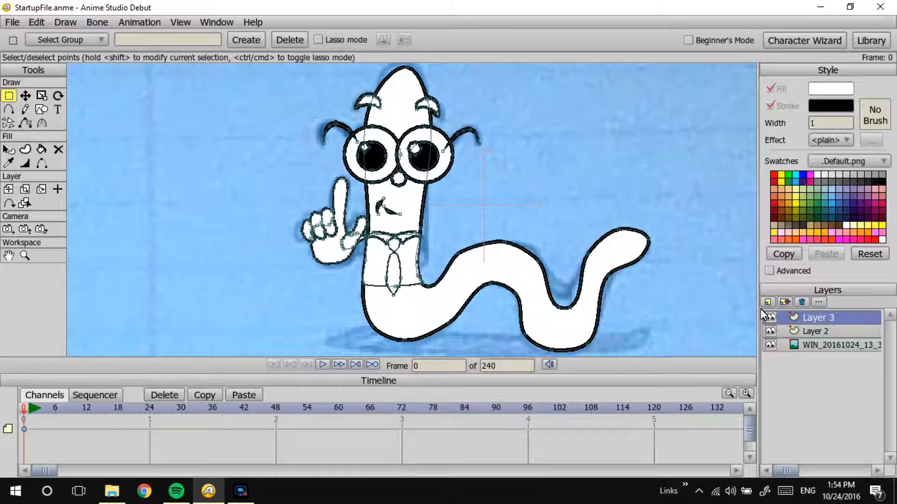
pyautogui.click(331, 250)
pyautogui.click(361, 228)
pyautogui.keyDown('shift'); pyautogui.click(334, 254); pyautogui.keyUp('shift')
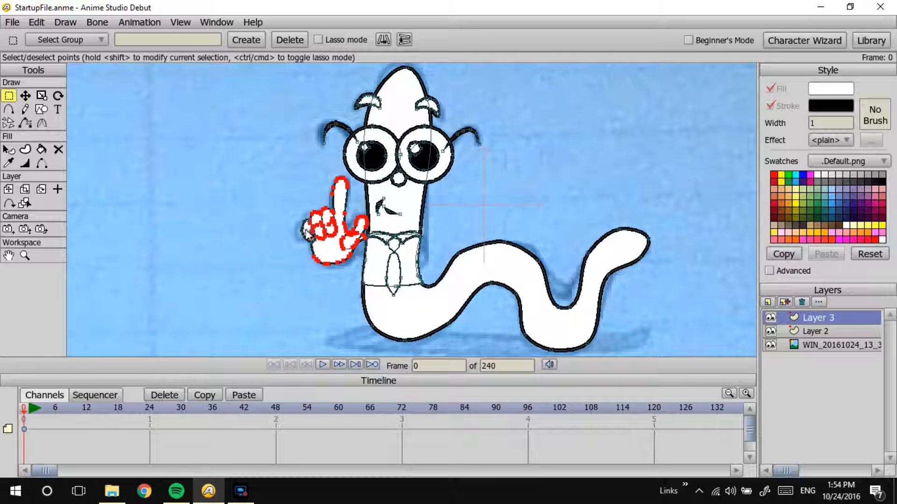
pyautogui.press('Delete')
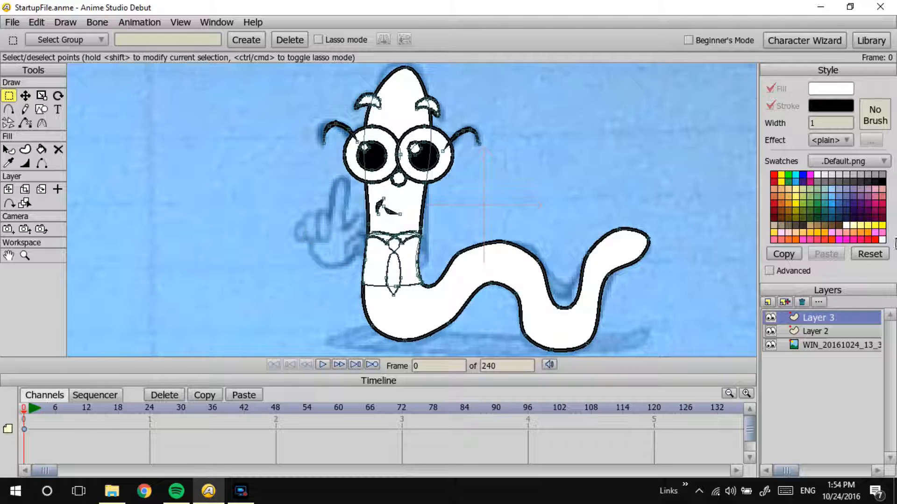
# Step: Hide Layer 3 and paste the raised hand into Layer 2
pyautogui.click(770, 319)
pyautogui.click(808, 332)
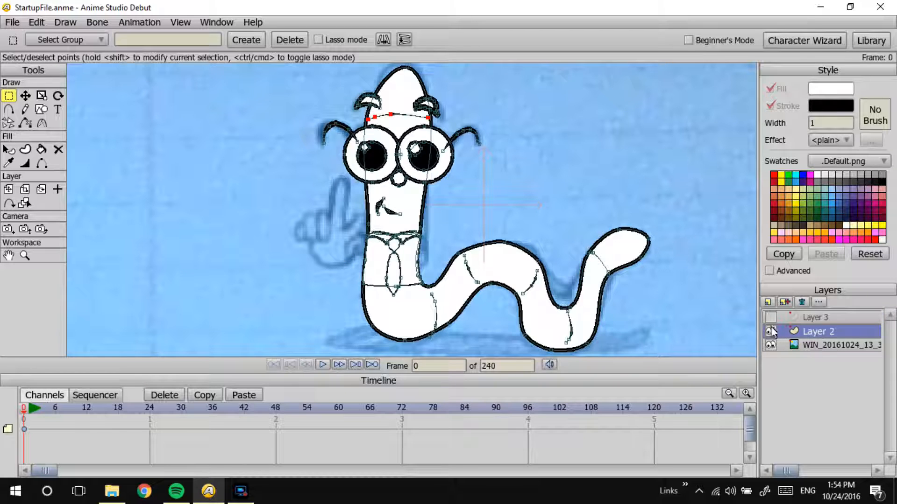
pyautogui.hotkey('ctrl', 'v')
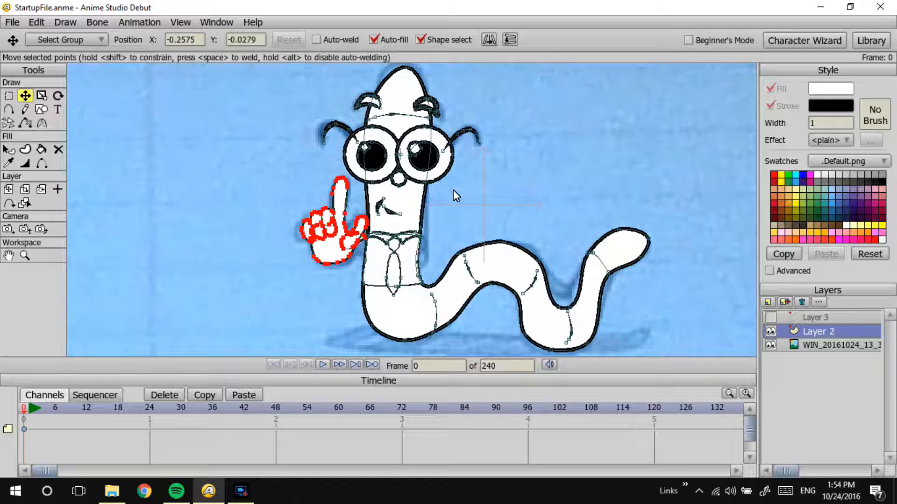
# Step: Try a medium brown and a lighter tan swatch as the fill of the worm's body
pyautogui.click(9, 149)
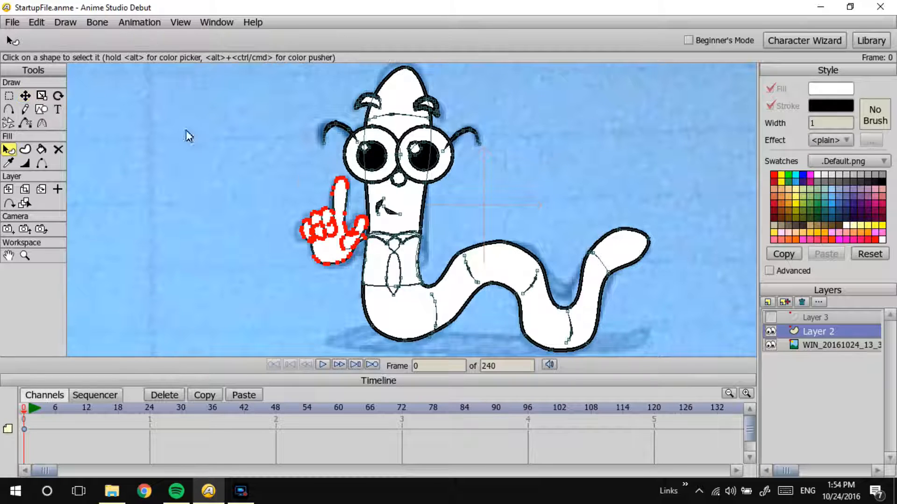
pyautogui.click(505, 266)
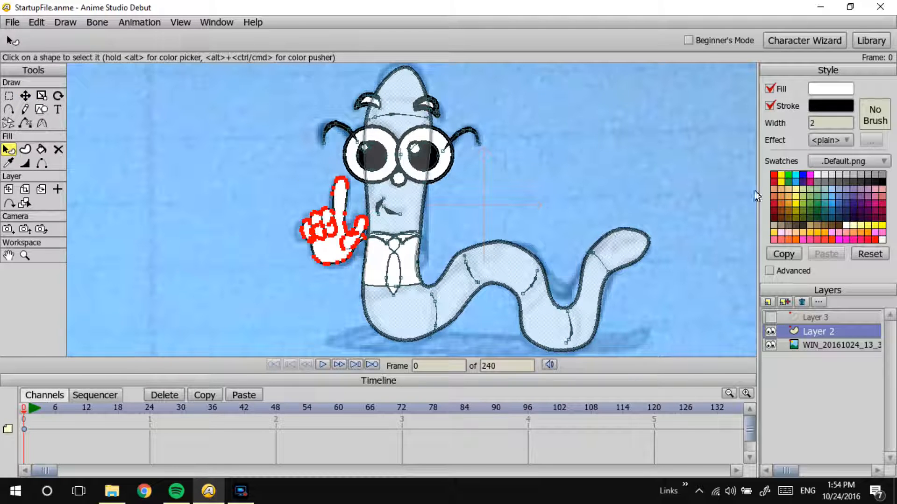
pyautogui.click(820, 224)
pyautogui.press('Return')
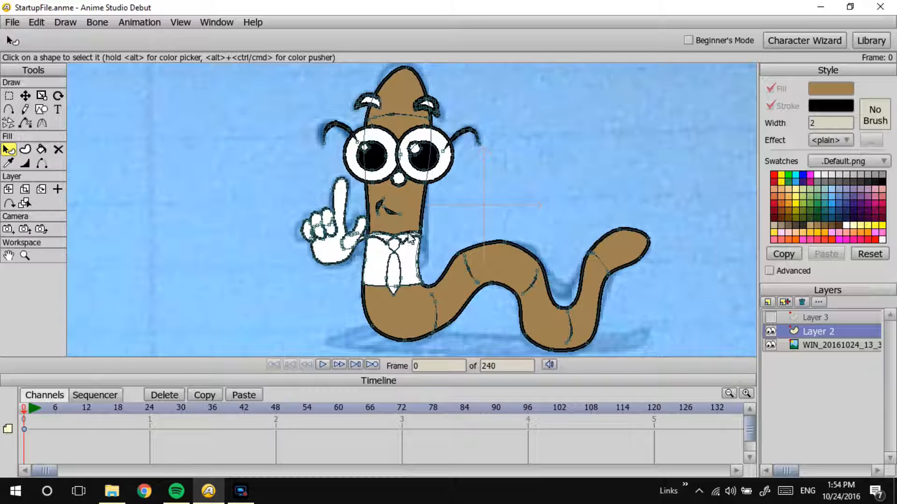
pyautogui.click(502, 253)
pyautogui.click(808, 226)
pyautogui.press('Return')
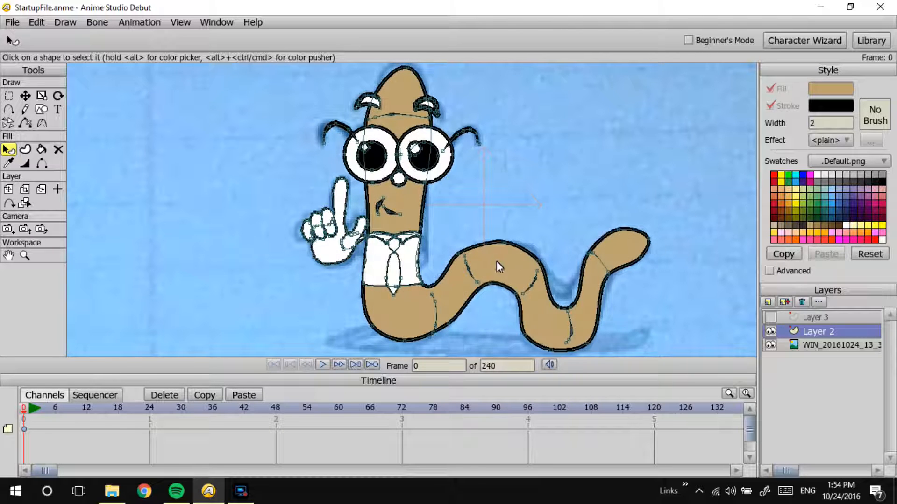
# Step: Try a custom pale beige fill on the worm's body and preview the render
pyautogui.click(510, 264)
pyautogui.click(829, 91)
pyautogui.moveTo(447, 142); pyautogui.dragTo(451, 139)
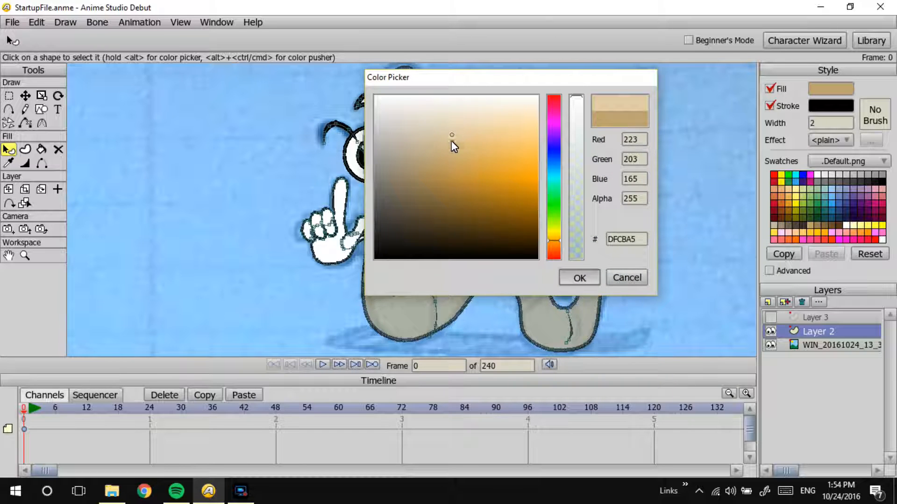
pyautogui.press('Return')
pyautogui.hotkey('ctrl', 'r')
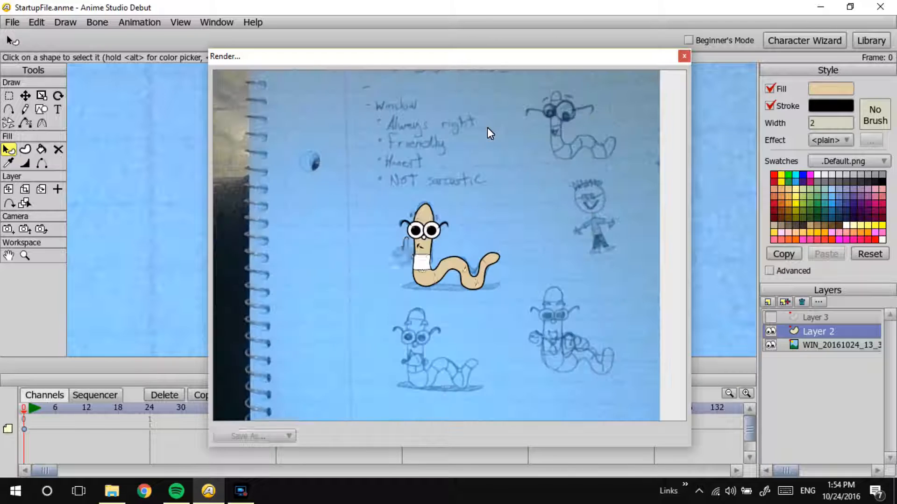
pyautogui.click(684, 56)
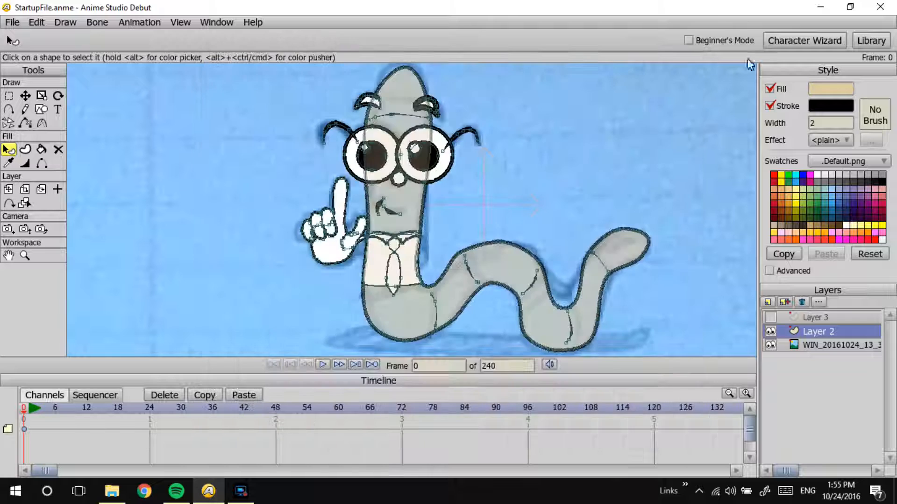
# Step: Set the worm body's fill to a custom, more saturated light orange
pyautogui.click(836, 90)
pyautogui.click(514, 154)
pyautogui.click(491, 162)
pyautogui.moveTo(494, 162)
pyautogui.mouseDown()
pyautogui.moveTo(489, 153)
pyautogui.moveTo(505, 150)
pyautogui.mouseUp()
pyautogui.press('Return')
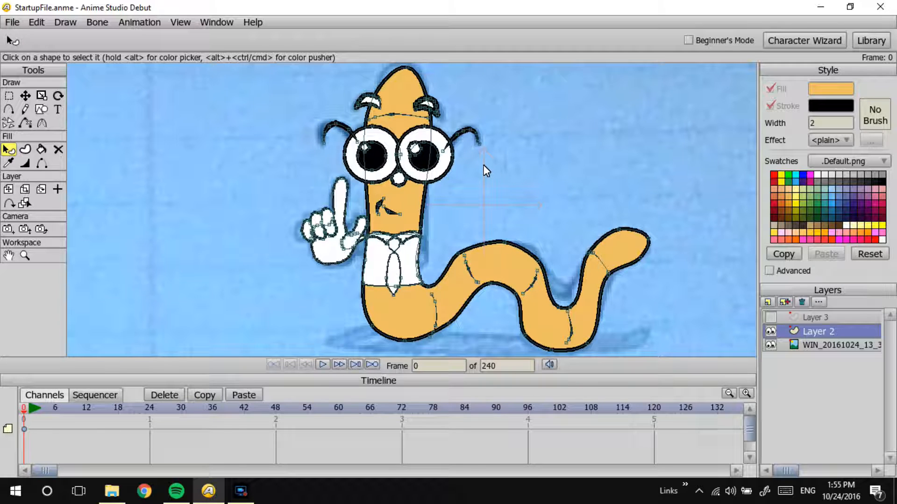
# Step: Fill the worm's tie with yellow and preview the render
pyautogui.click(385, 267)
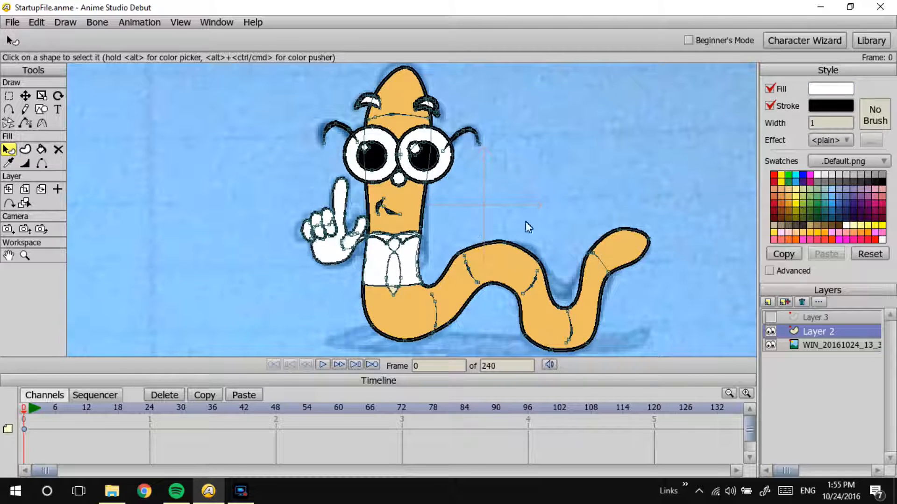
pyautogui.click(780, 176)
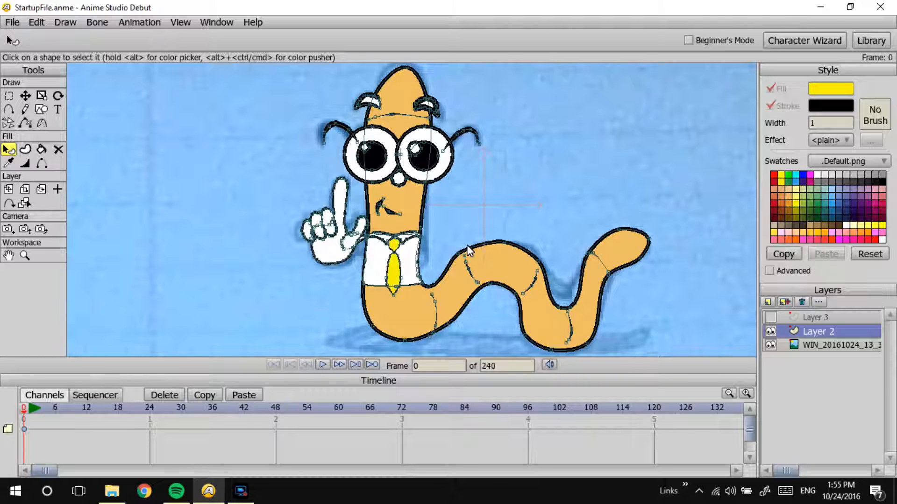
pyautogui.hotkey('ctrl', 'r')
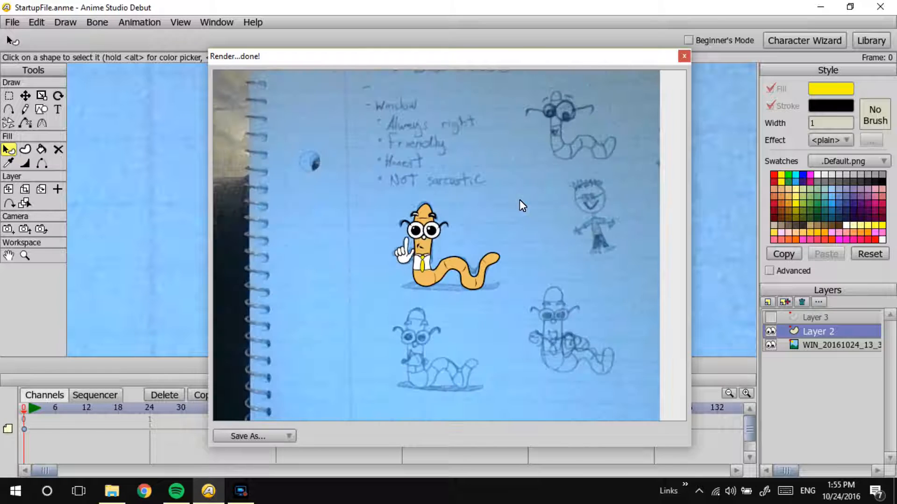
pyautogui.click(684, 56)
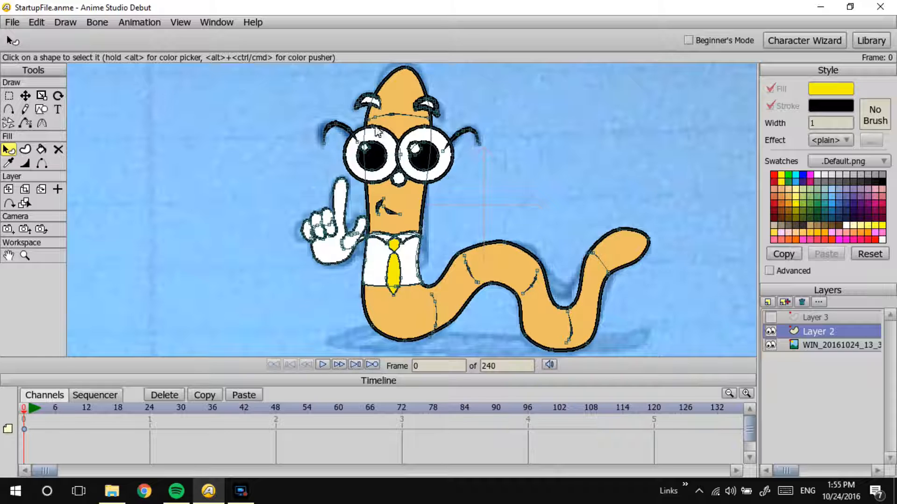
# Step: Fill both eyebrows with dark brown and preview the render
pyautogui.click(369, 100)
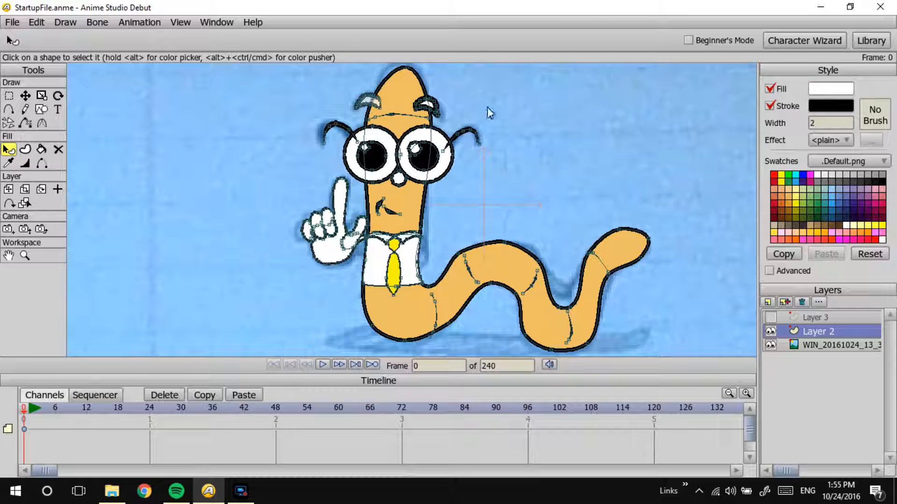
pyautogui.click(832, 223)
pyautogui.click(623, 172)
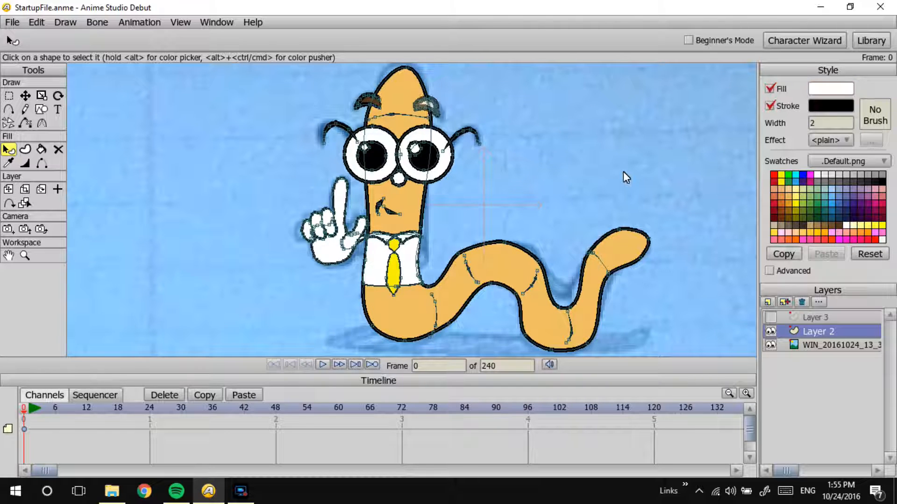
pyautogui.click(838, 229)
pyautogui.click(507, 191)
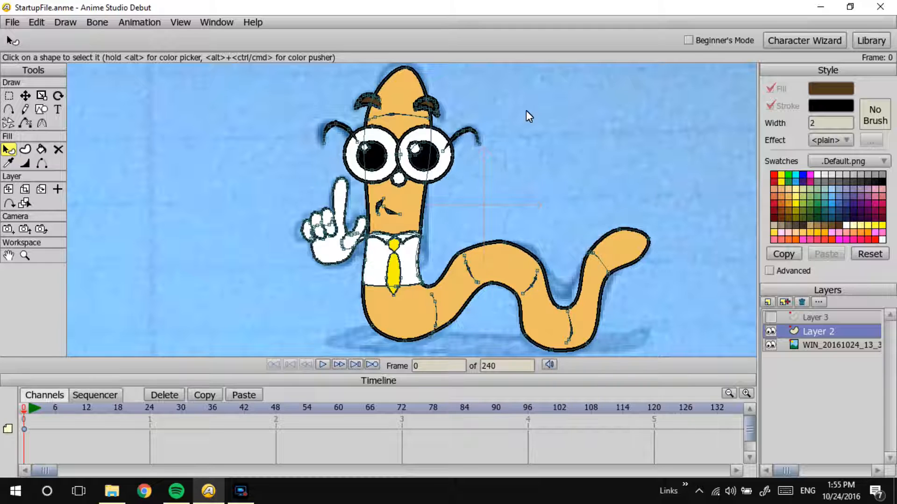
pyautogui.hotkey('ctrl', 'r')
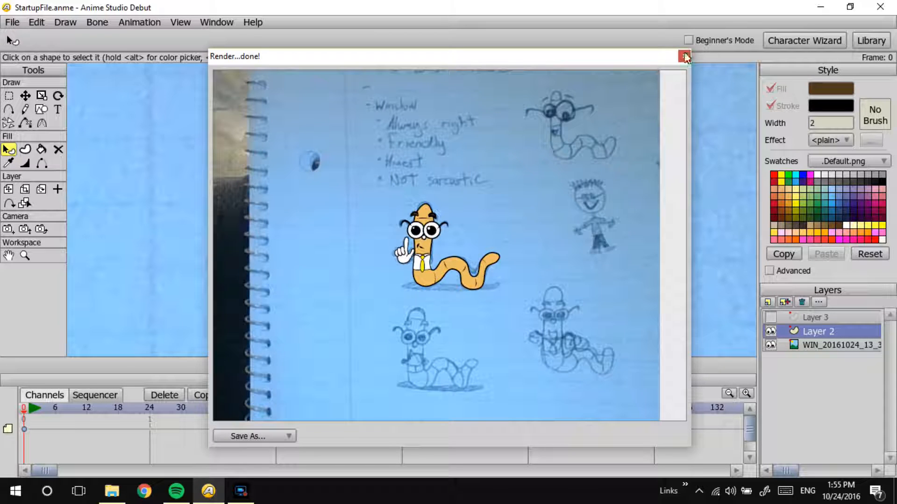
pyautogui.click(685, 57)
# Step: Turn off the stroke on both eyebrows
pyautogui.click(376, 106)
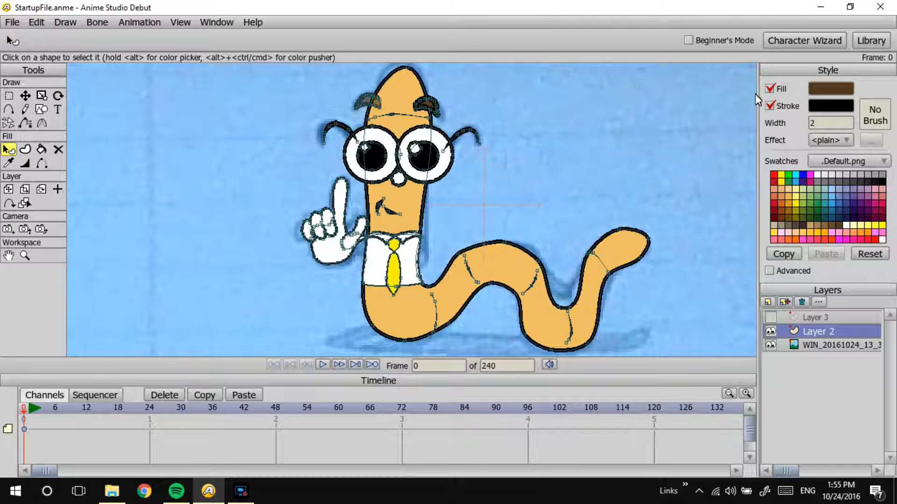
pyautogui.click(767, 106)
pyautogui.click(435, 86)
pyautogui.click(432, 105)
pyautogui.click(768, 106)
pyautogui.click(602, 120)
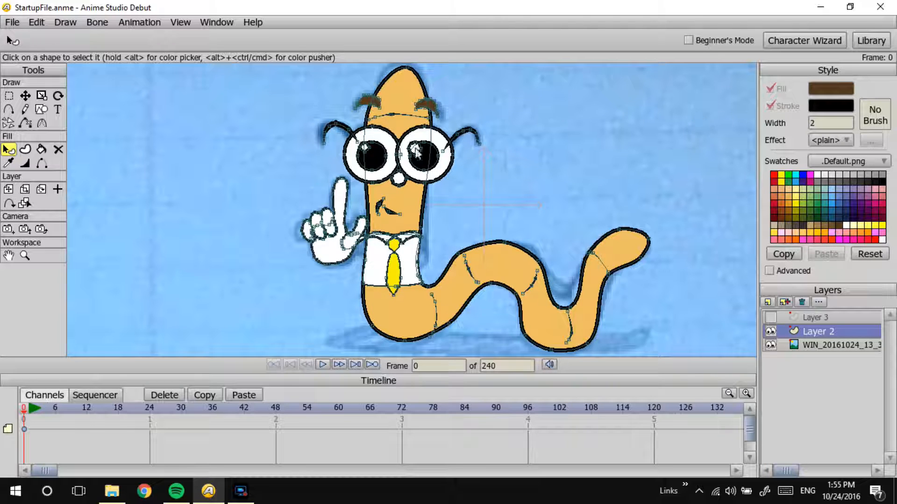
# Step: Apply the worm body's fill and stroke style to the nose with the Eyedropper
pyautogui.click(400, 184)
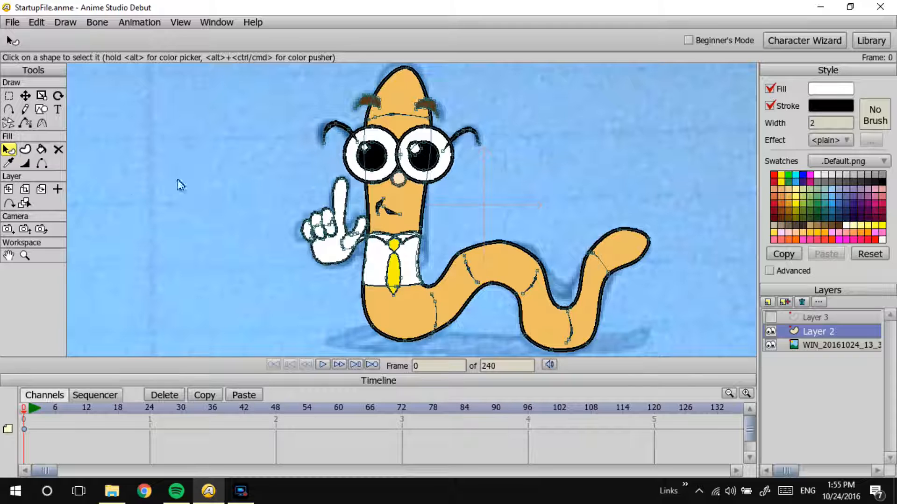
pyautogui.click(8, 163)
pyautogui.click(391, 199)
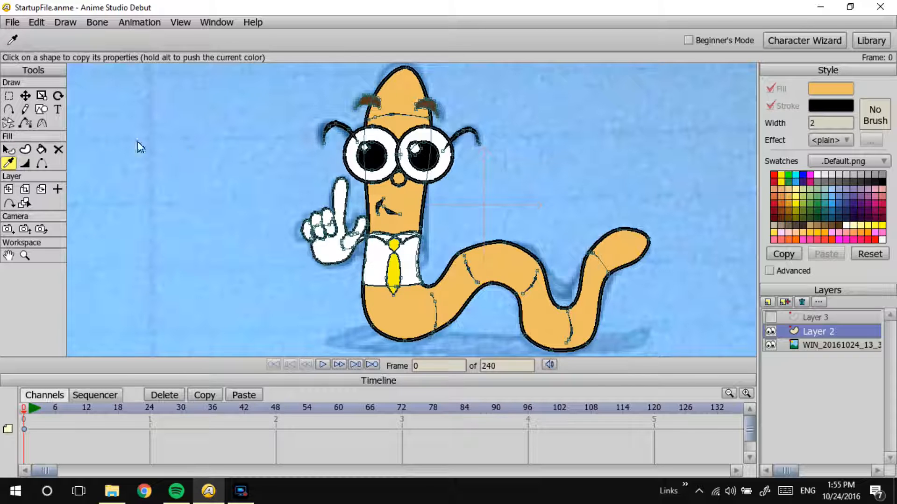
# Step: Set the nose's fill to the slightly lighter orange F1CC83 and preview the render
pyautogui.click(8, 150)
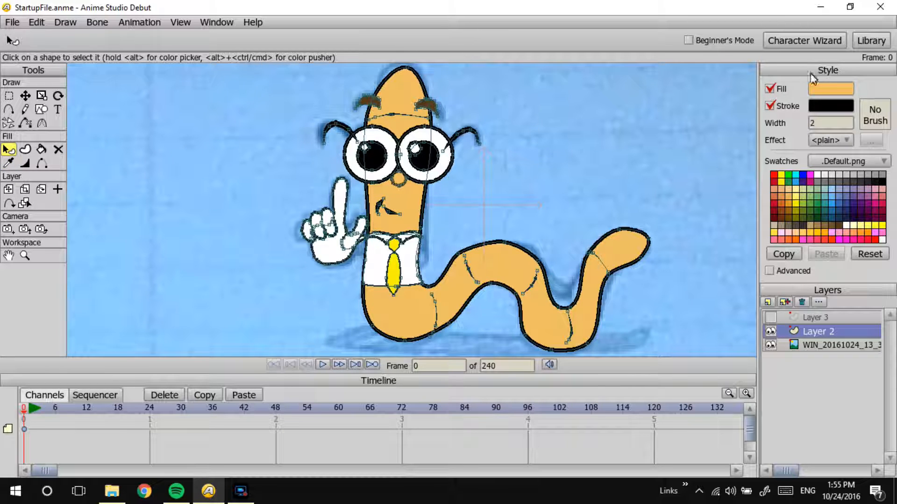
pyautogui.click(822, 89)
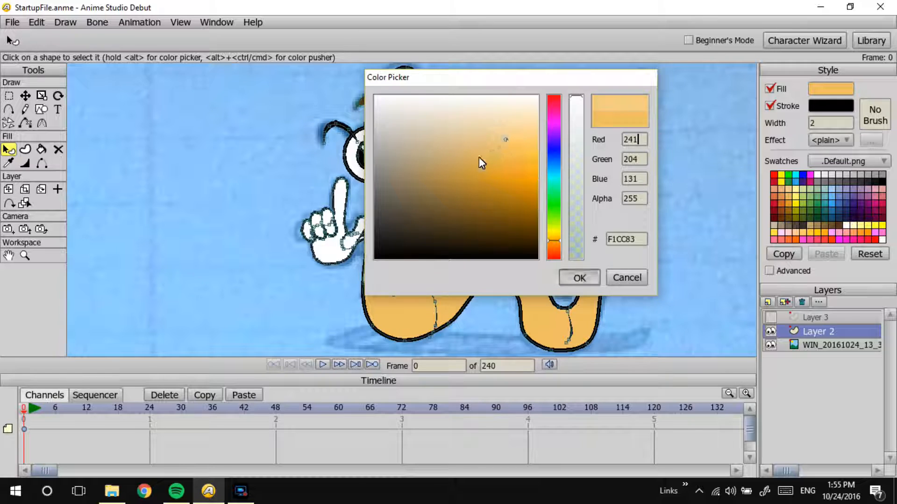
pyautogui.press('Return')
pyautogui.hotkey('ctrl', 'r')
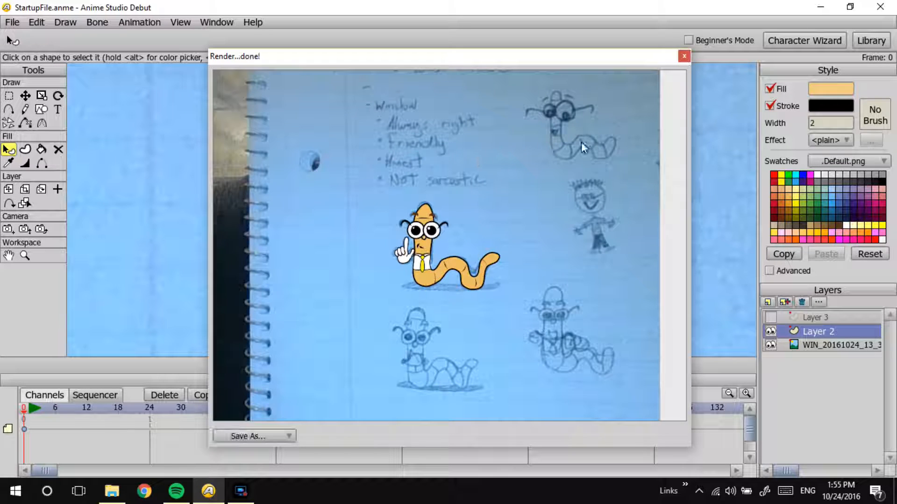
pyautogui.click(683, 56)
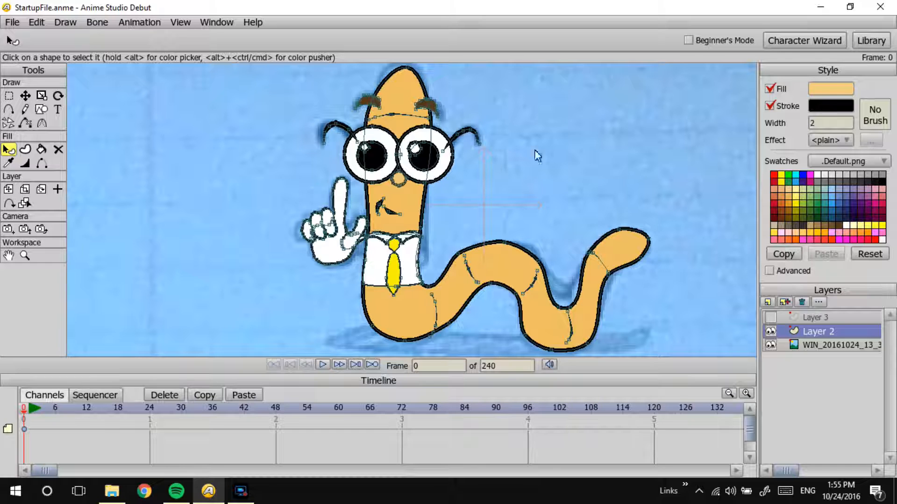
# Step: Lighten the nose's fill to F5D89F and preview the render
pyautogui.click(837, 88)
pyautogui.click(509, 133)
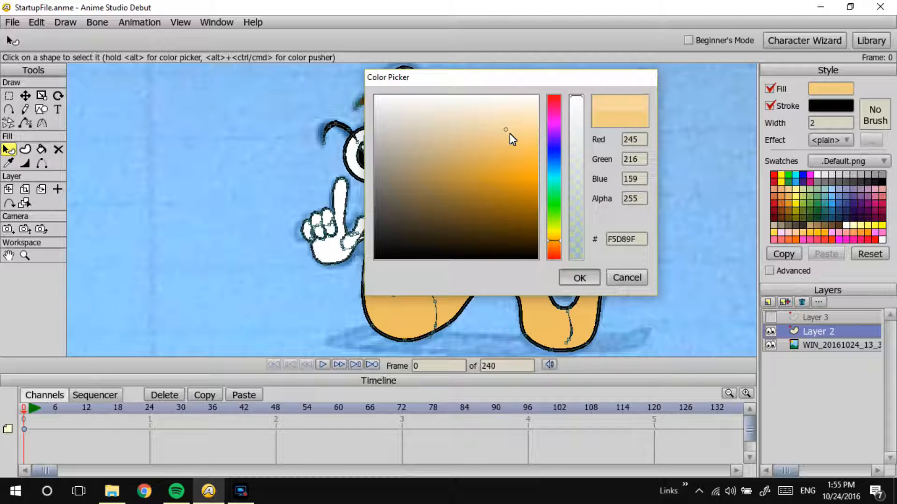
pyautogui.press('Return')
pyautogui.hotkey('ctrl', 'r')
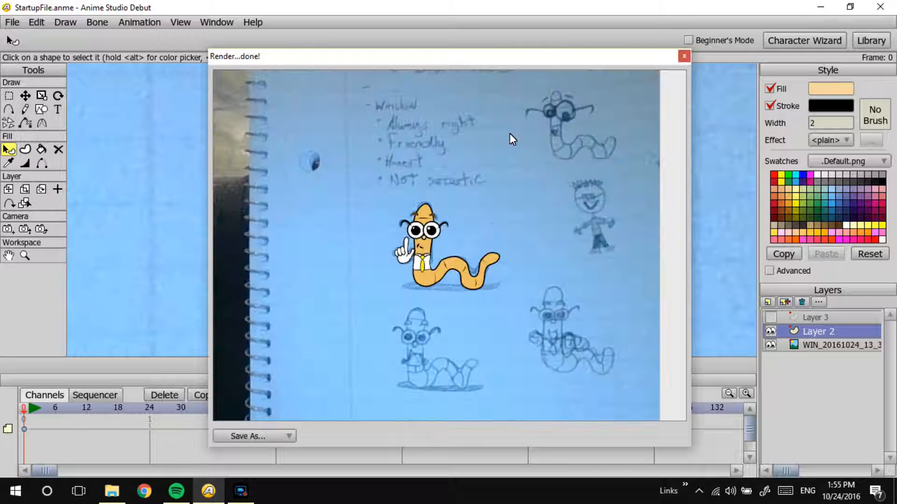
pyautogui.click(684, 56)
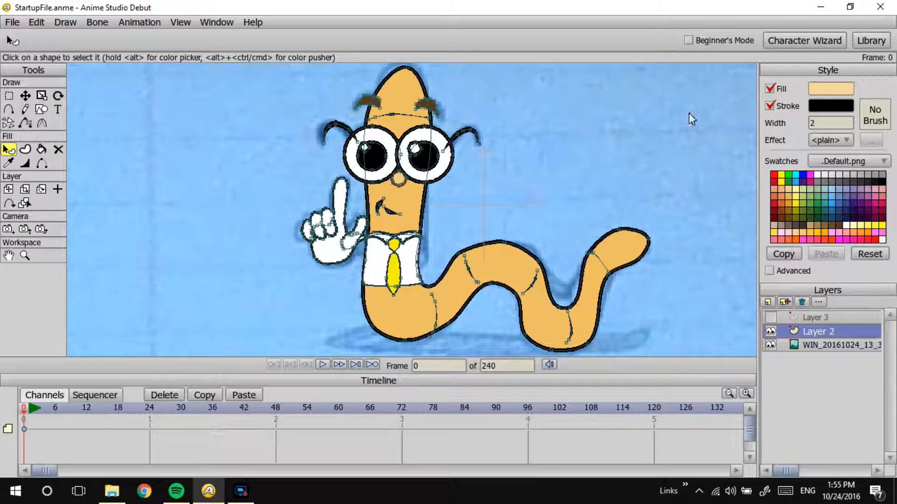
# Step: Set the nose's stroke width to 1 and preview the render
pyautogui.write('1')
pyautogui.hotkey('ctrl', 'r')
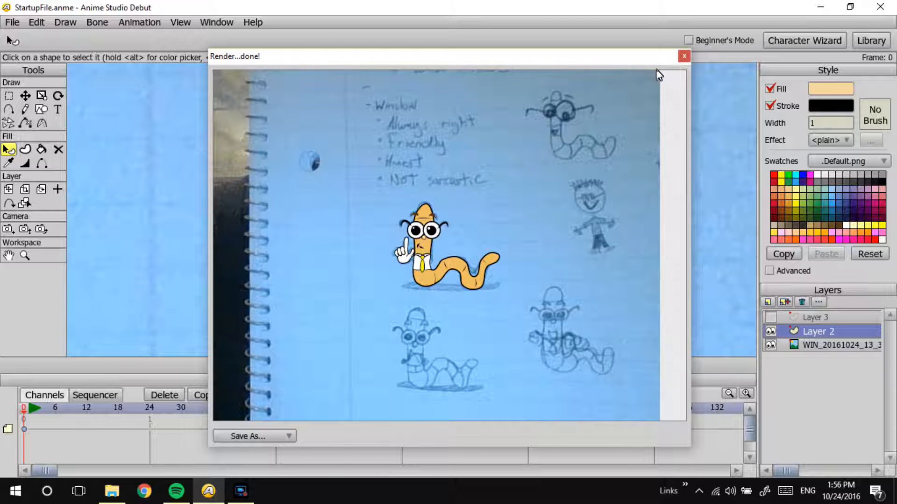
pyautogui.click(684, 56)
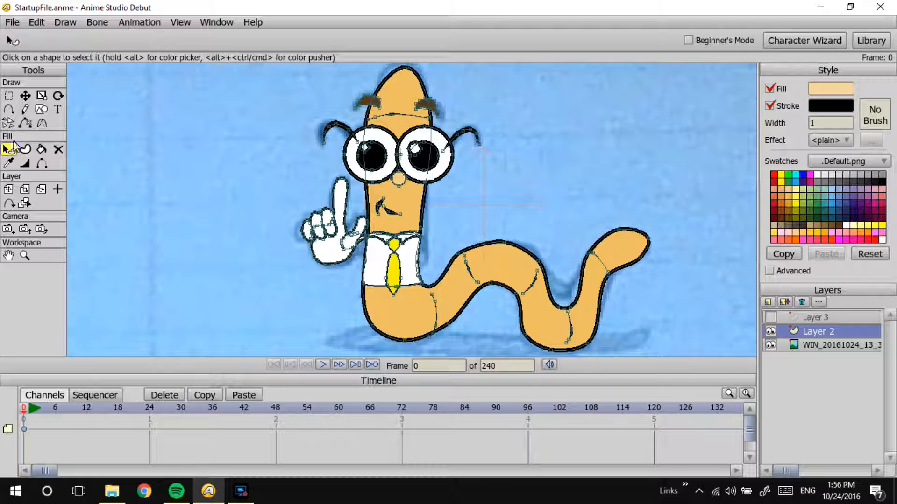
# Step: Draw auto-closed Freehand highlight shapes inside the tail tip and on top of the body's middle hump
pyautogui.click(26, 111)
pyautogui.click(9, 110)
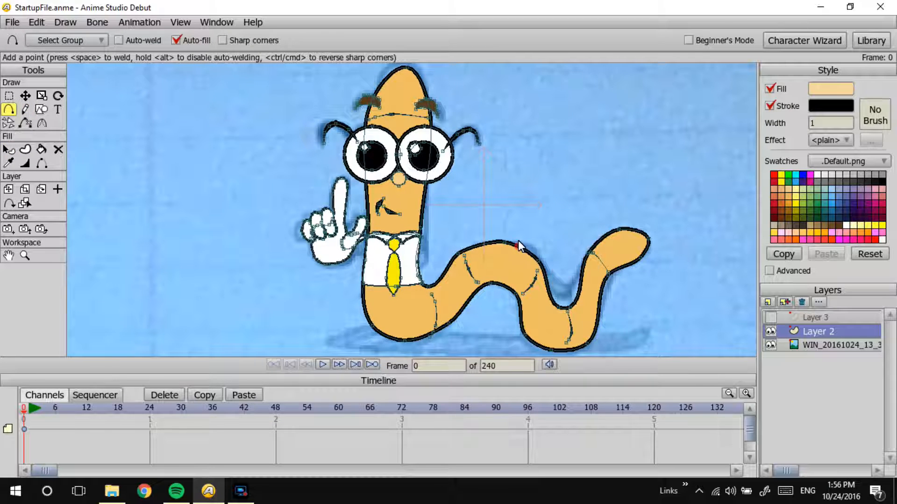
pyautogui.click(26, 110)
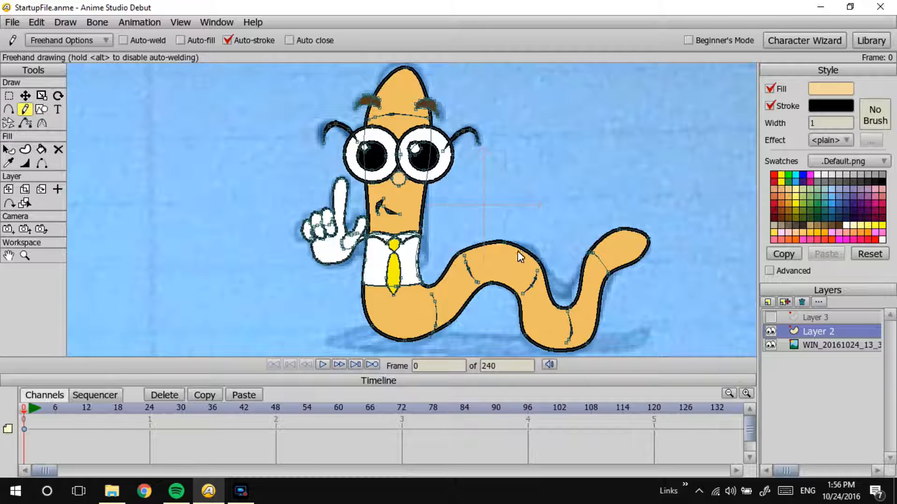
pyautogui.moveTo(492, 261); pyautogui.dragTo(512, 271)
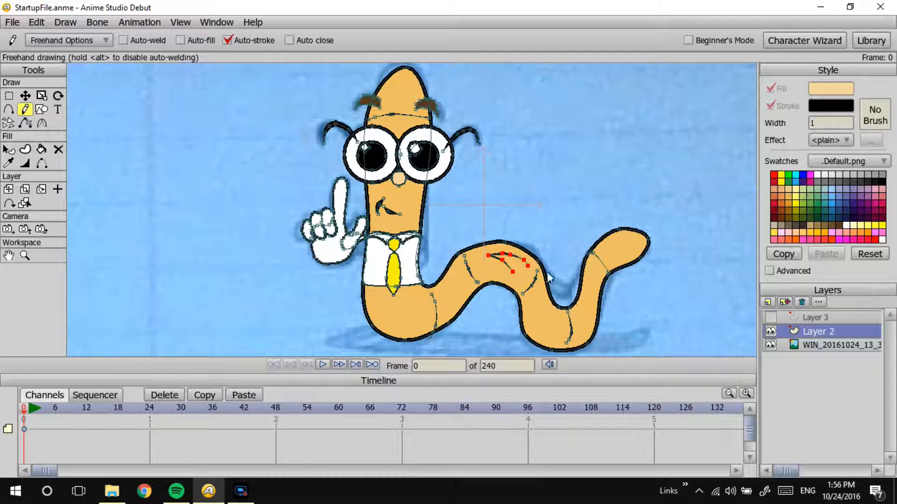
pyautogui.hotkey('ctrl', 'z')
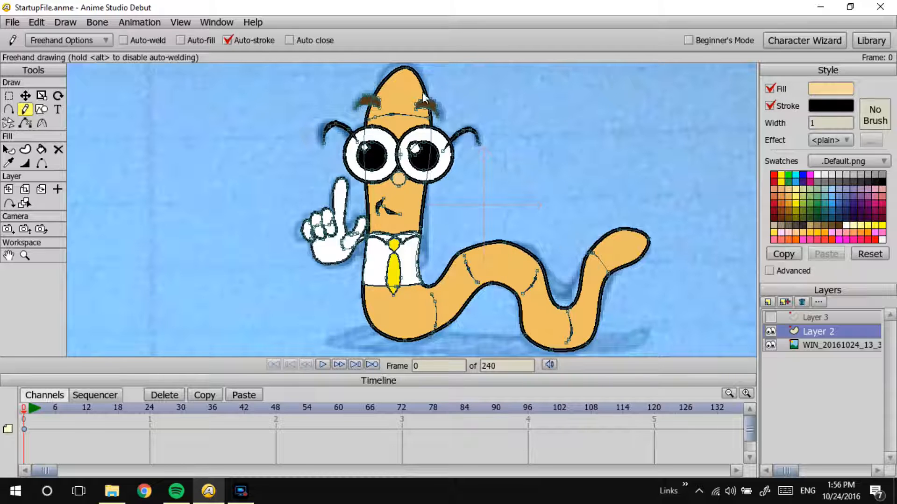
pyautogui.click(288, 40)
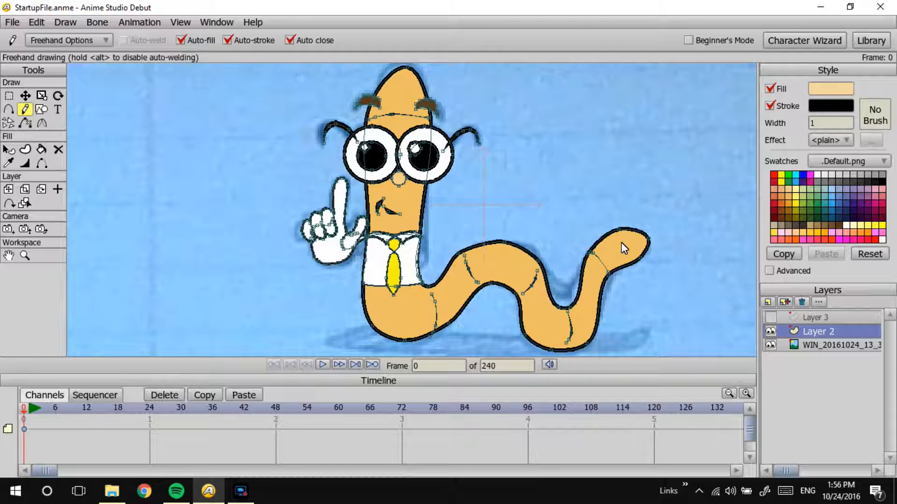
pyautogui.moveTo(518, 265); pyautogui.dragTo(502, 257)
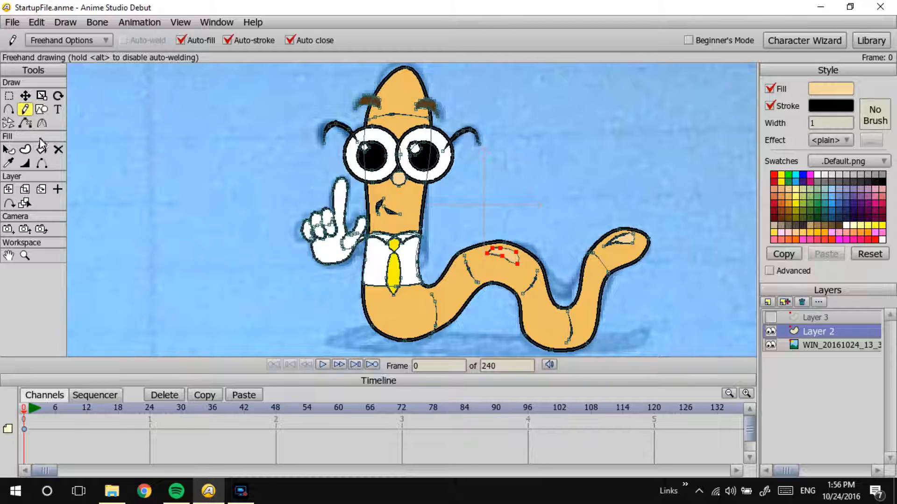
# Step: Turn off the stroke on both body highlights and preview the render
pyautogui.click(8, 149)
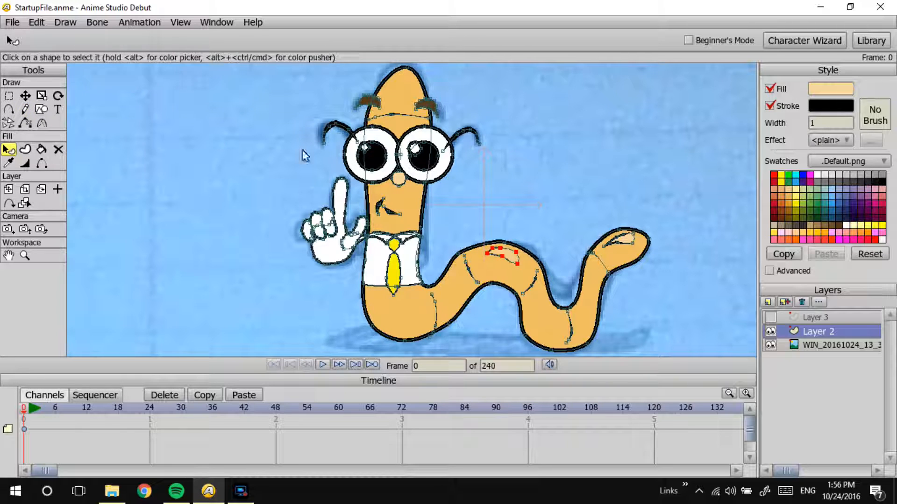
pyautogui.click(769, 105)
pyautogui.click(657, 229)
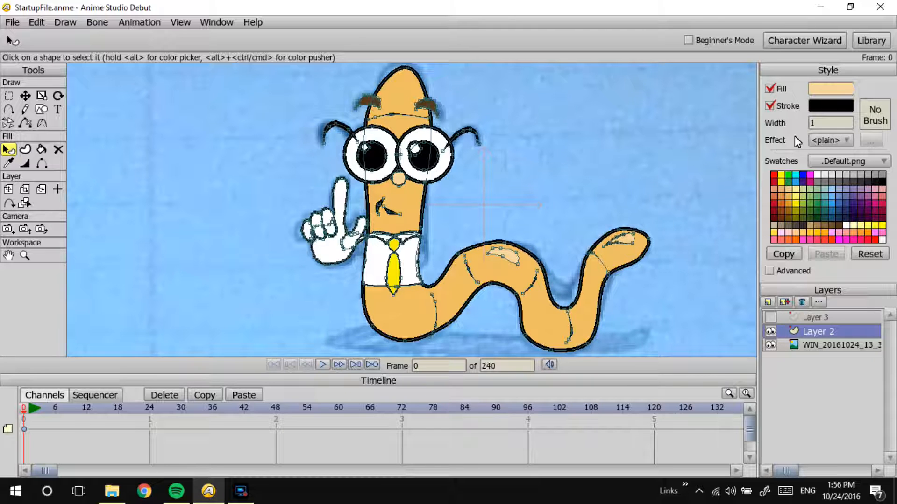
pyautogui.hotkey('ctrl', 'r')
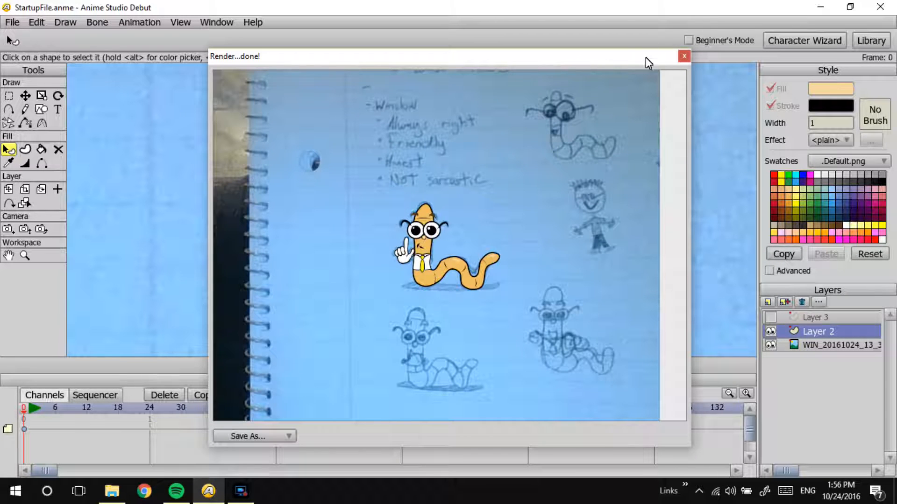
pyautogui.click(684, 57)
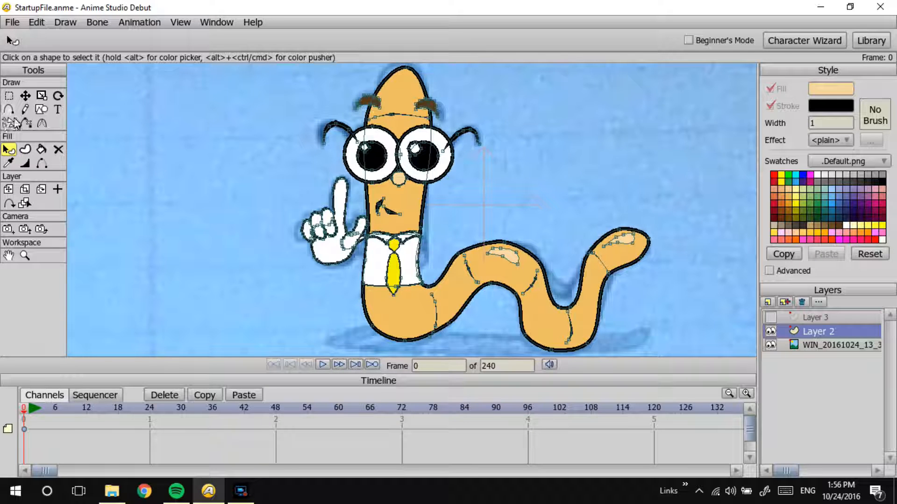
pyautogui.click(26, 110)
pyautogui.moveTo(593, 335)
pyautogui.mouseDown()
pyautogui.moveTo(571, 336)
pyautogui.moveTo(518, 297)
pyautogui.mouseUp()
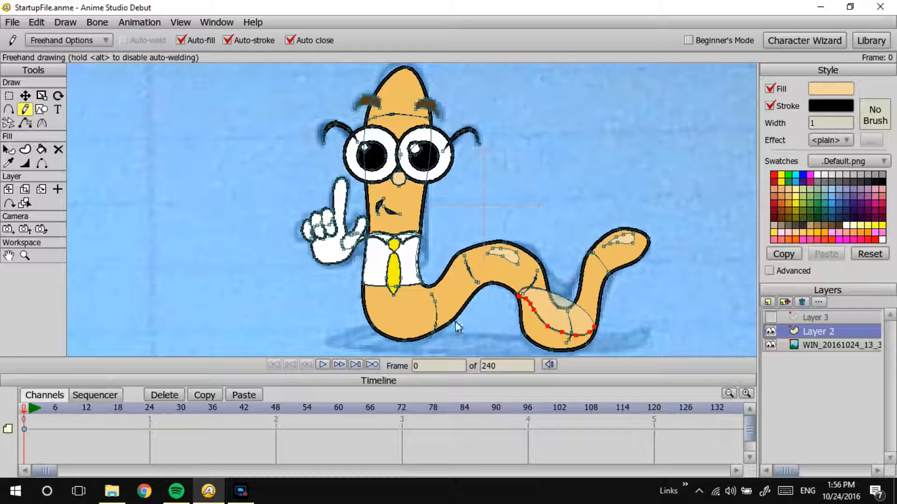
pyautogui.press('Delete')
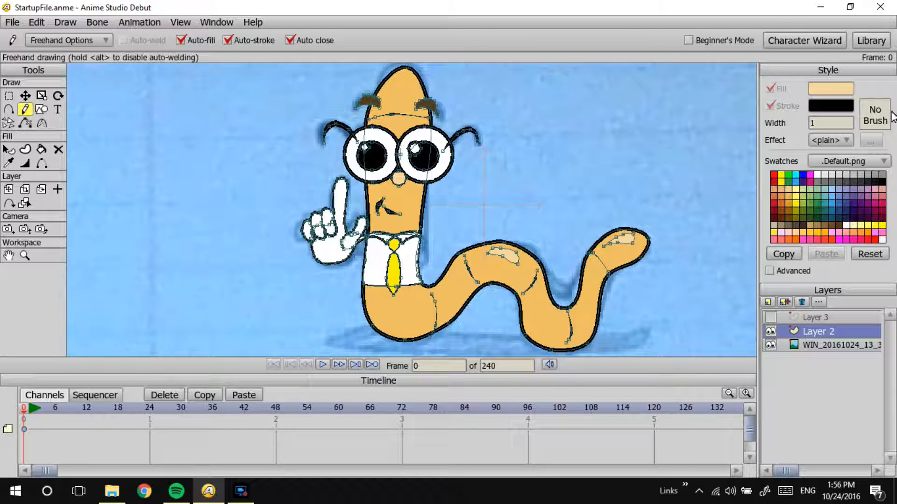
# Step: Set the fill to the darker tan D3B171 and draw a closed Freehand shading shape along the underside of the rear bend
pyautogui.click(818, 88)
pyautogui.moveTo(486, 157); pyautogui.dragTo(460, 156)
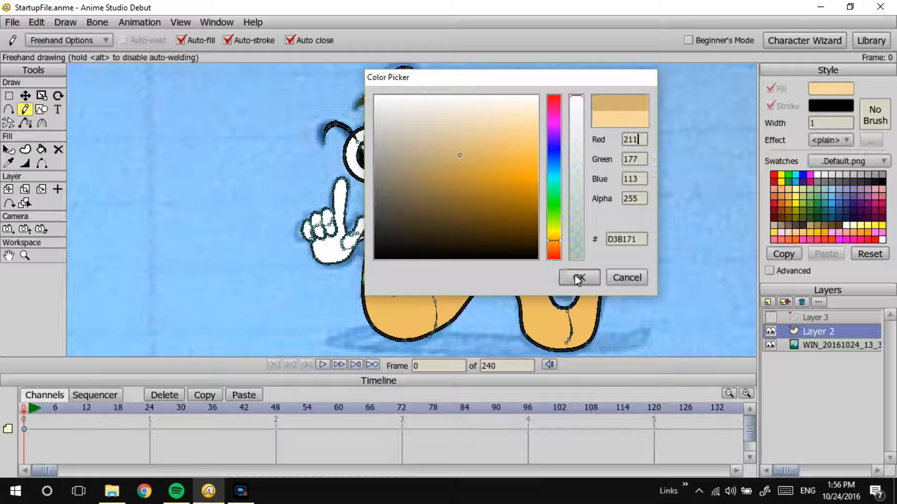
pyautogui.click(578, 279)
pyautogui.moveTo(520, 305)
pyautogui.mouseDown()
pyautogui.moveTo(540, 351)
pyautogui.moveTo(574, 351)
pyautogui.moveTo(595, 326)
pyautogui.moveTo(574, 336)
pyautogui.mouseUp()
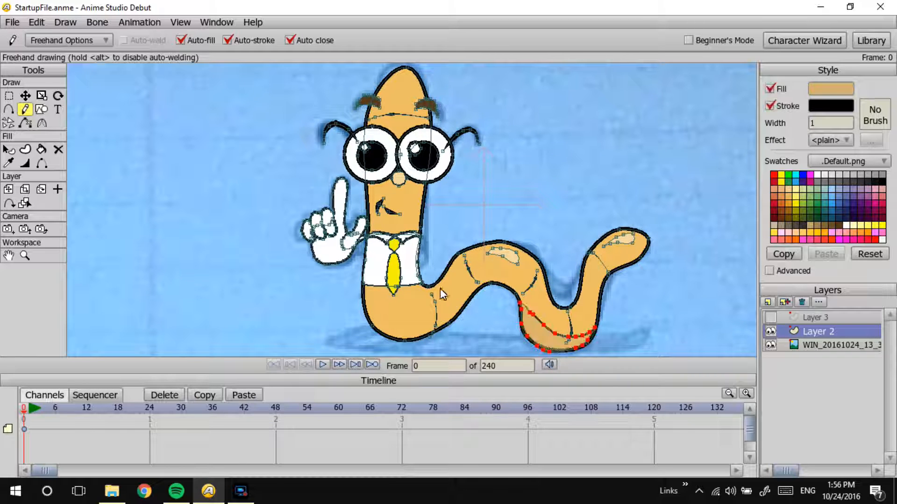
# Step: Draw a closed Freehand shading shape along the underside of the front bend below the shirt
pyautogui.moveTo(451, 321)
pyautogui.mouseDown()
pyautogui.moveTo(422, 337)
pyautogui.moveTo(387, 330)
pyautogui.moveTo(380, 312)
pyautogui.moveTo(456, 318)
pyautogui.mouseUp()
pyautogui.hotkey('ctrl', 'z')
pyautogui.moveTo(446, 324)
pyautogui.mouseDown()
pyautogui.moveTo(383, 316)
pyautogui.moveTo(364, 302)
pyautogui.moveTo(368, 326)
pyautogui.moveTo(409, 345)
pyautogui.moveTo(452, 316)
pyautogui.mouseUp()
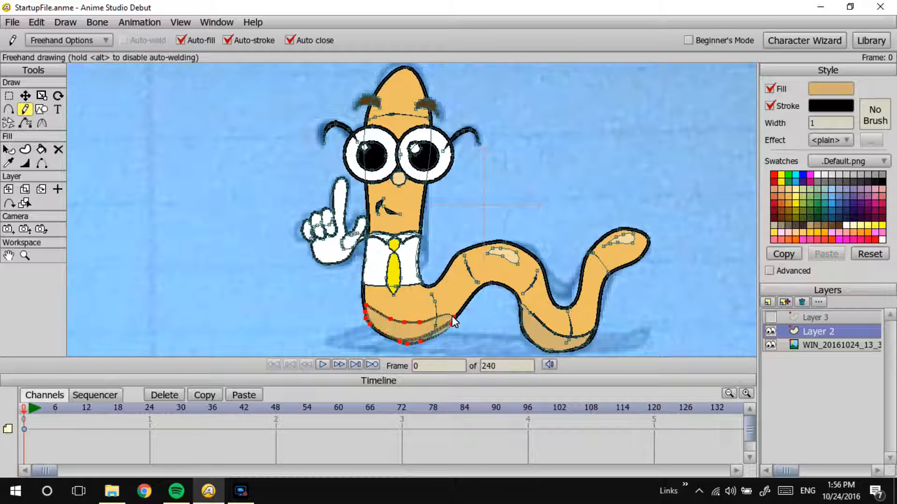
# Step: Move the front shading shape's lower and rear points to fit the worm's body outline
pyautogui.click(25, 95)
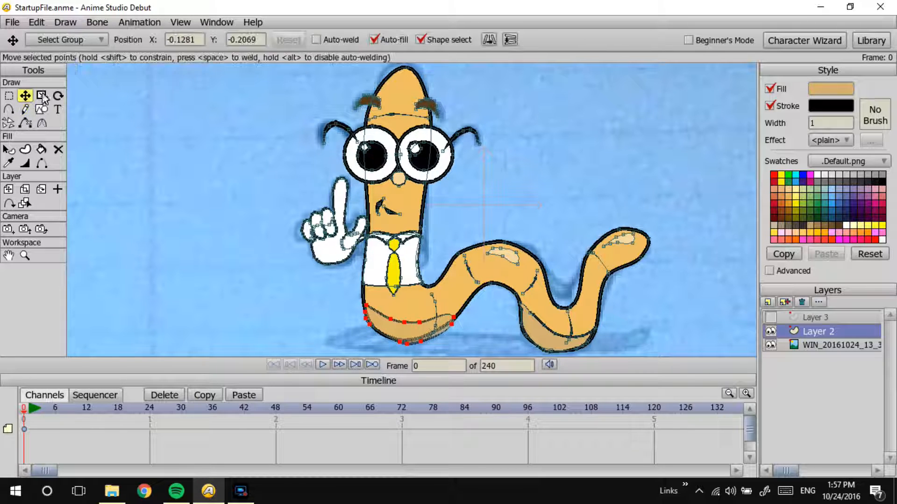
pyautogui.click(406, 340)
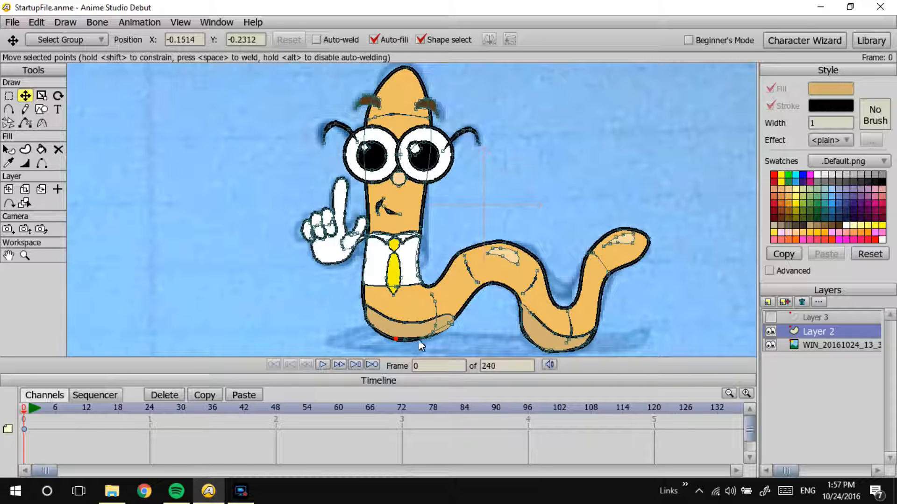
pyautogui.moveTo(449, 325); pyautogui.dragTo(461, 314)
# Step: Turn off the stroke on the front and rear underside shading shapes
pyautogui.click(26, 163)
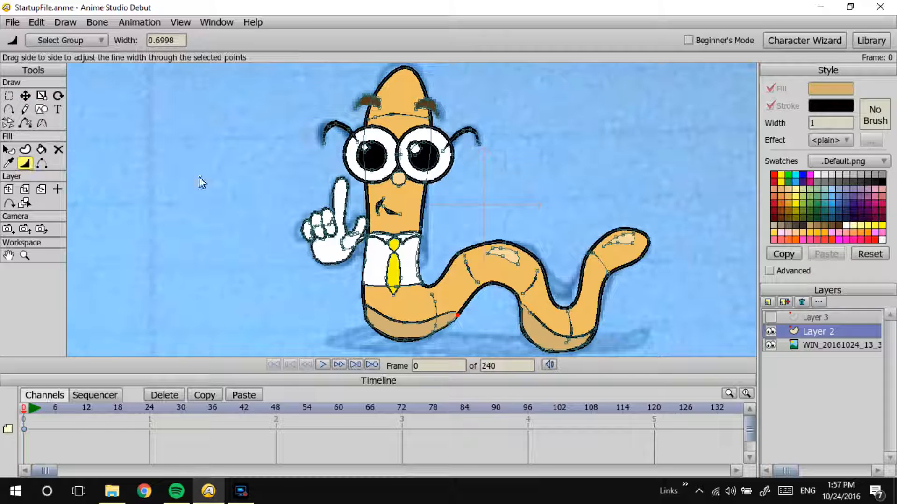
pyautogui.click(41, 123)
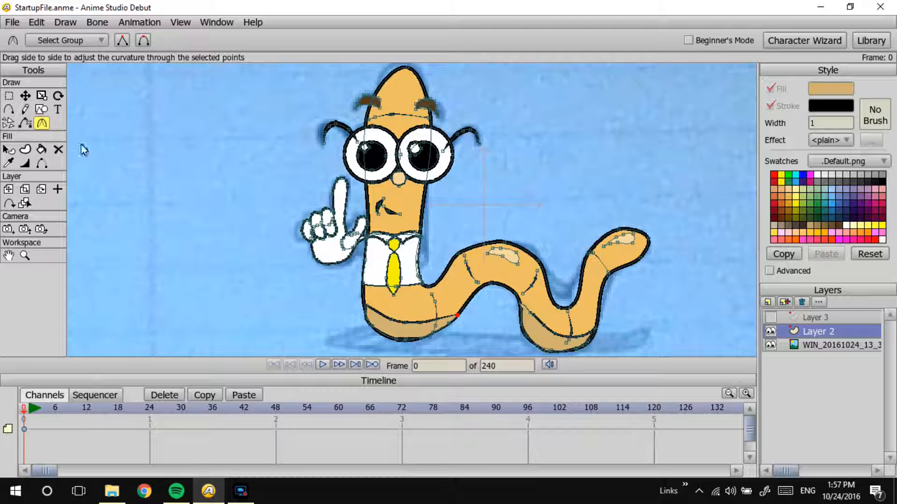
pyautogui.click(9, 123)
pyautogui.click(8, 149)
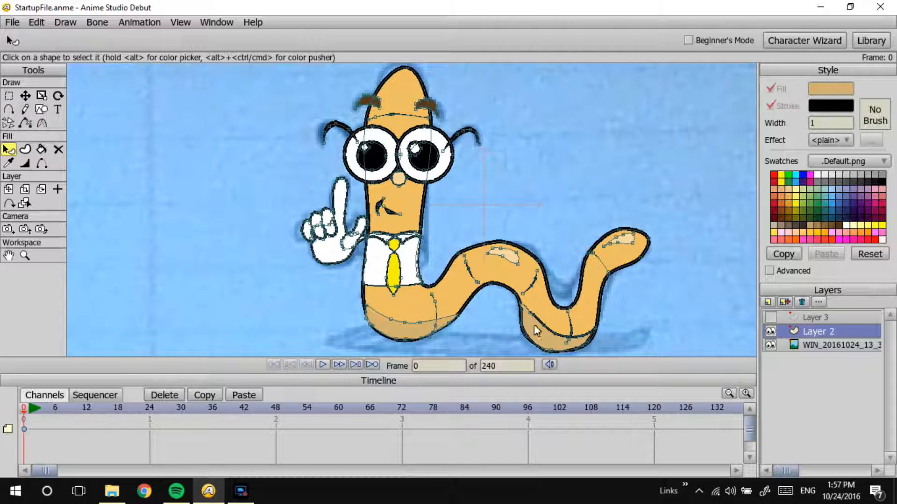
pyautogui.press('Return')
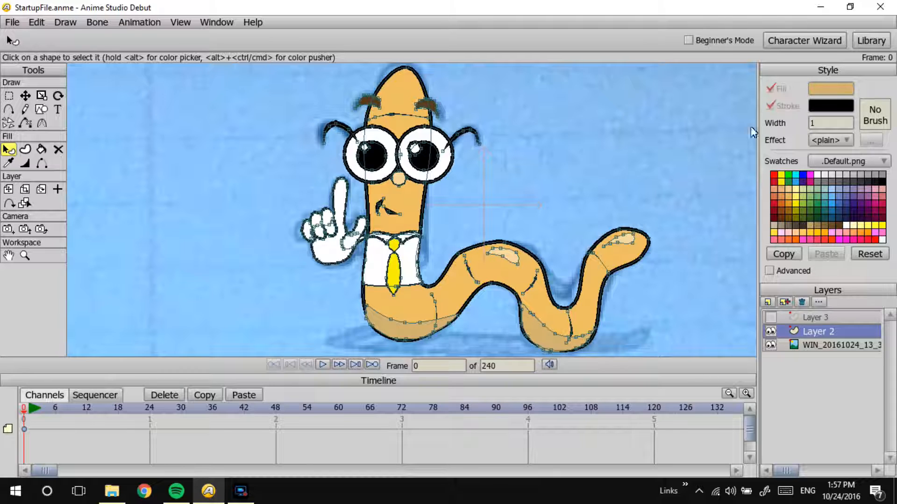
# Step: Select the crease lines crossing the front and rear shading and preview the render
pyautogui.click(435, 314)
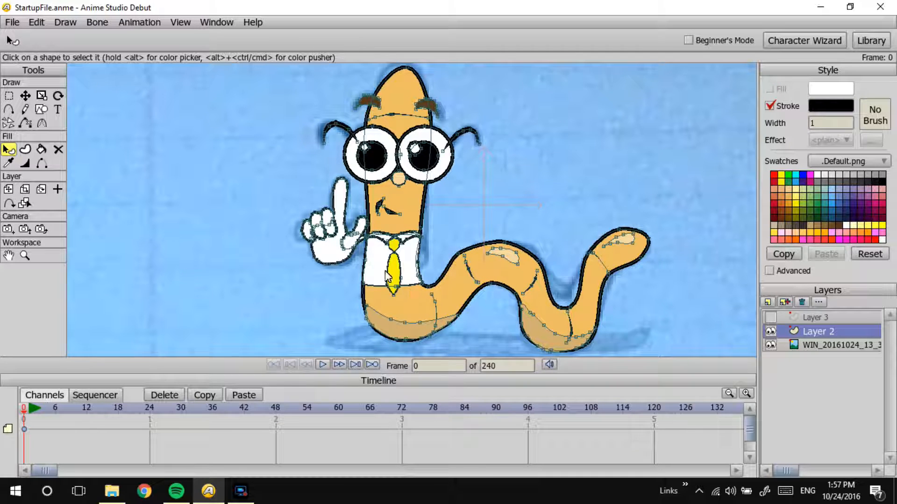
pyautogui.click(25, 96)
pyautogui.doubleClick(435, 316)
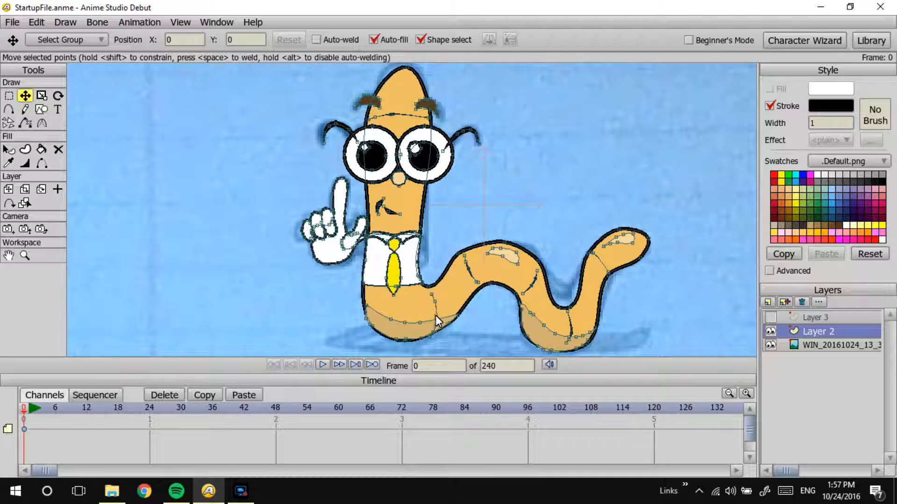
pyautogui.click(9, 150)
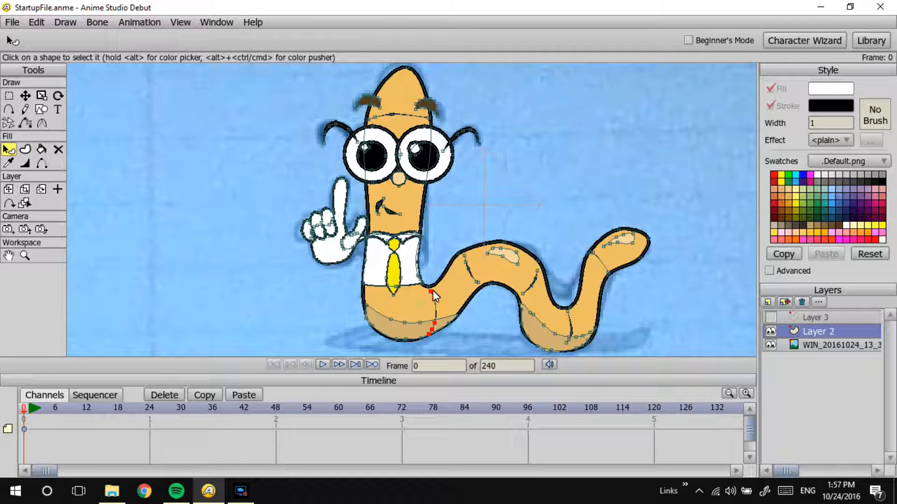
pyautogui.click(570, 337)
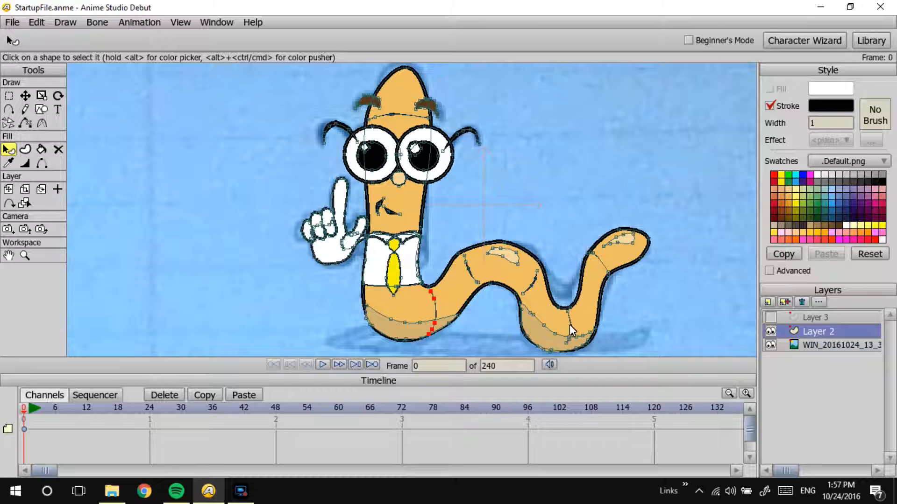
pyautogui.hotkey('ctrl', 'r')
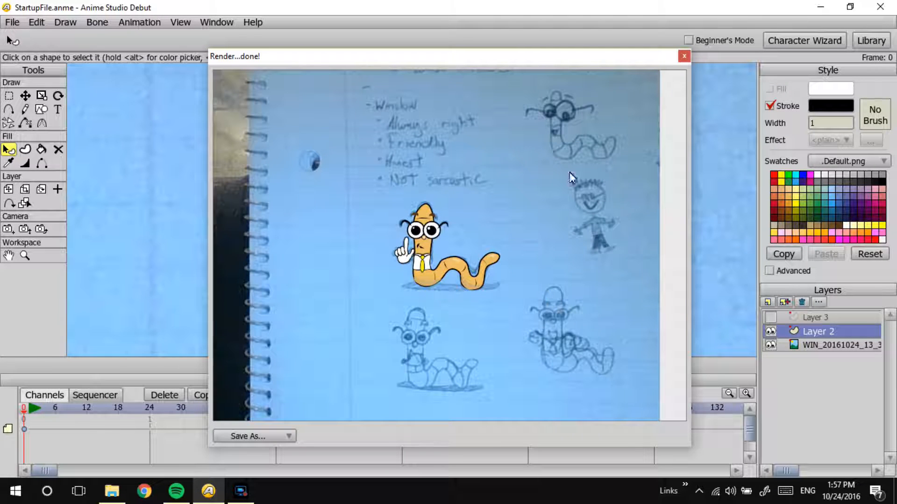
pyautogui.click(683, 57)
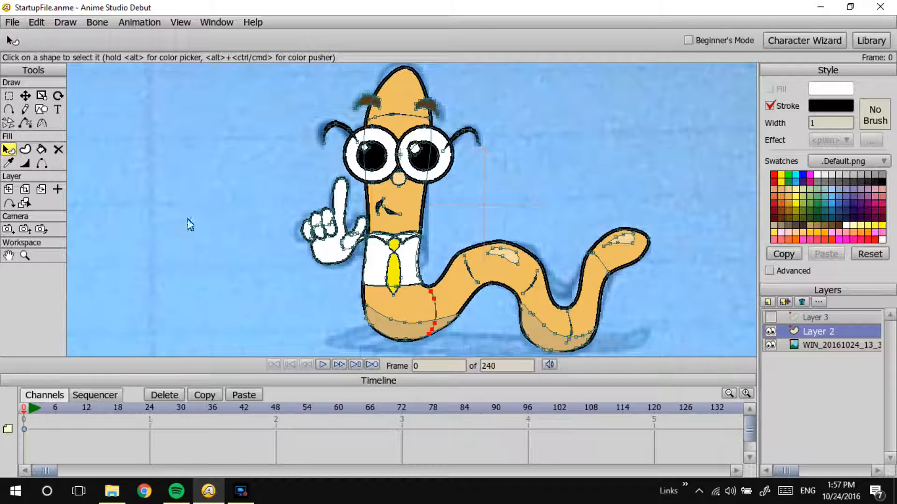
# Step: Adjust the edge points of the front and rear shading shapes to follow the body's bottom outline
pyautogui.scroll(2, 311, 249)
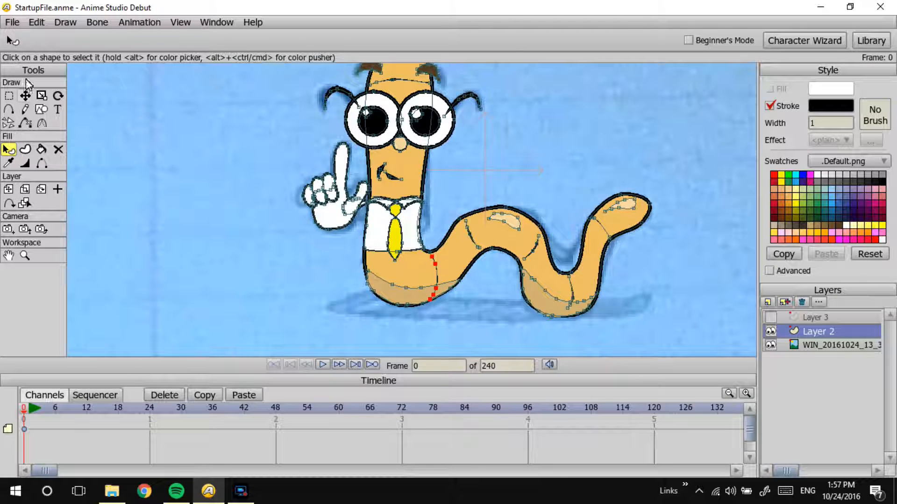
pyautogui.click(25, 96)
pyautogui.click(371, 286)
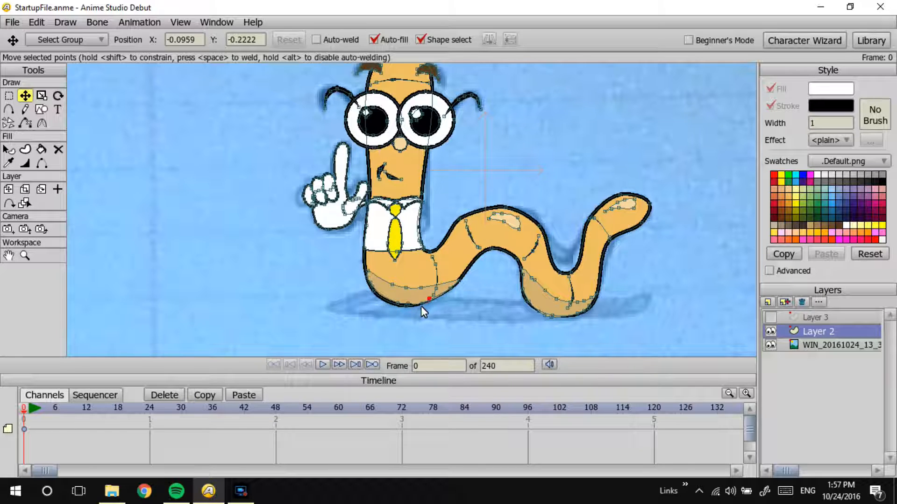
pyautogui.moveTo(421, 303); pyautogui.dragTo(456, 279)
pyautogui.moveTo(542, 317)
pyautogui.mouseDown()
pyautogui.moveTo(555, 315)
pyautogui.moveTo(533, 304)
pyautogui.mouseUp()
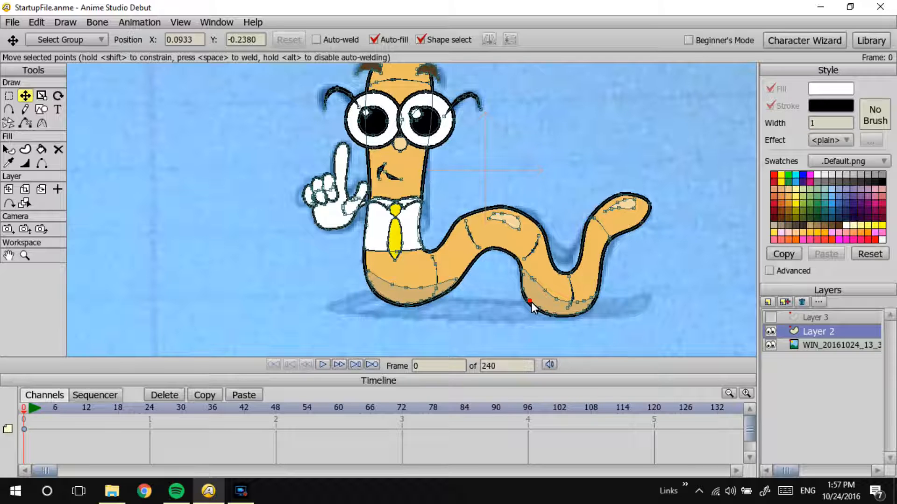
# Step: Change the rear underside shading shape's fill to the opaque dark orange CD9323
pyautogui.click(23, 150)
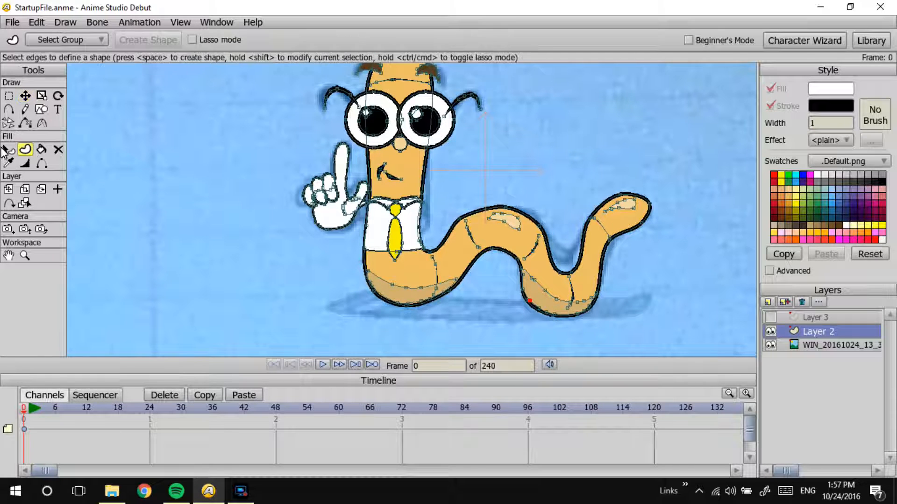
pyautogui.click(8, 150)
pyautogui.click(558, 309)
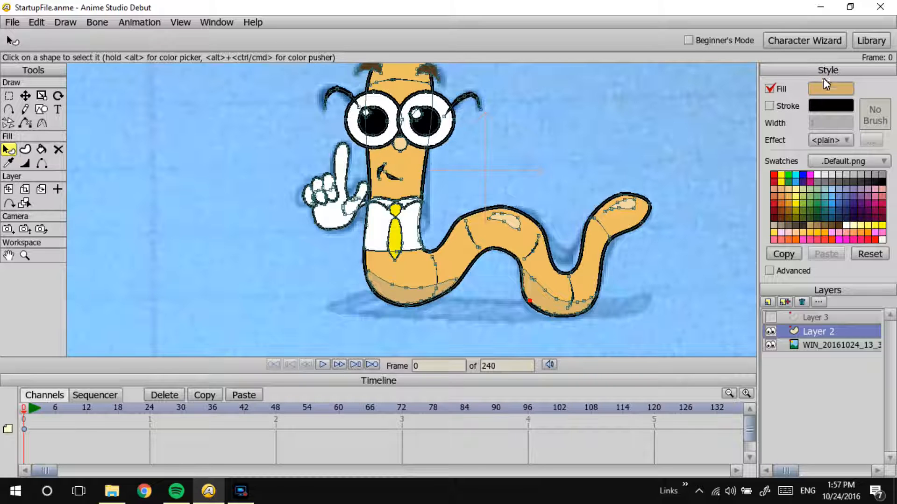
pyautogui.click(830, 89)
pyautogui.moveTo(489, 177); pyautogui.dragTo(499, 182)
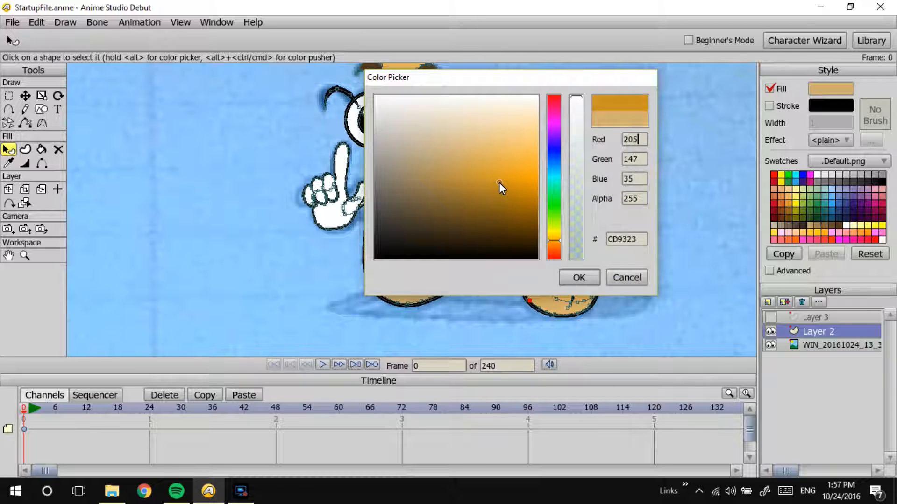
pyautogui.click(579, 278)
pyautogui.press('Return')
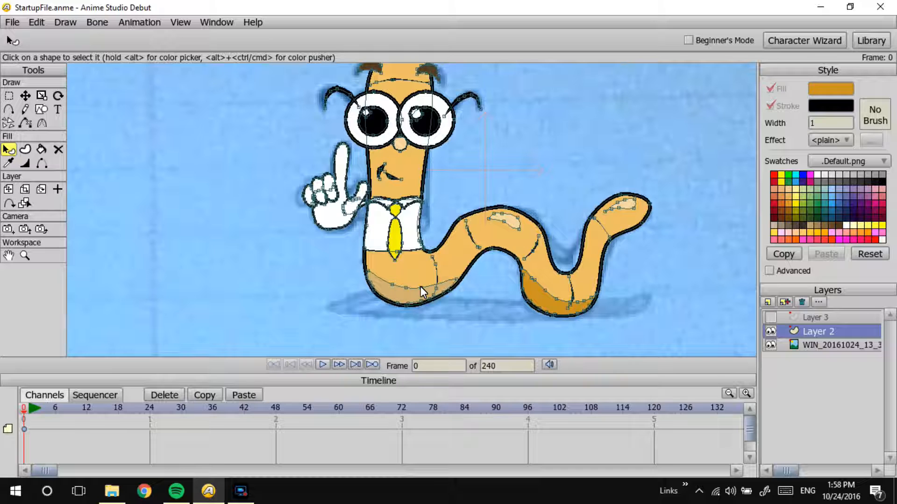
# Step: Copy the rear shading's dark orange style onto the front underside shading shape and preview the render
pyautogui.click(8, 163)
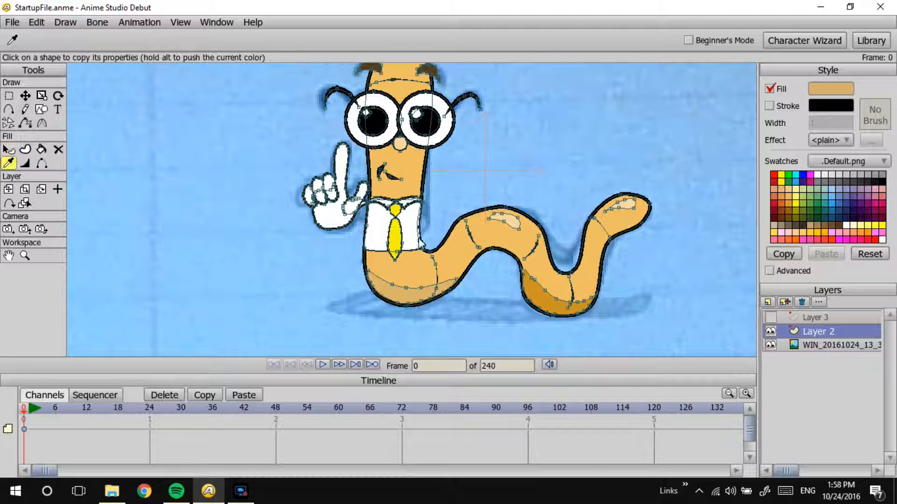
pyautogui.click(541, 299)
pyautogui.hotkey('ctrl', 'r')
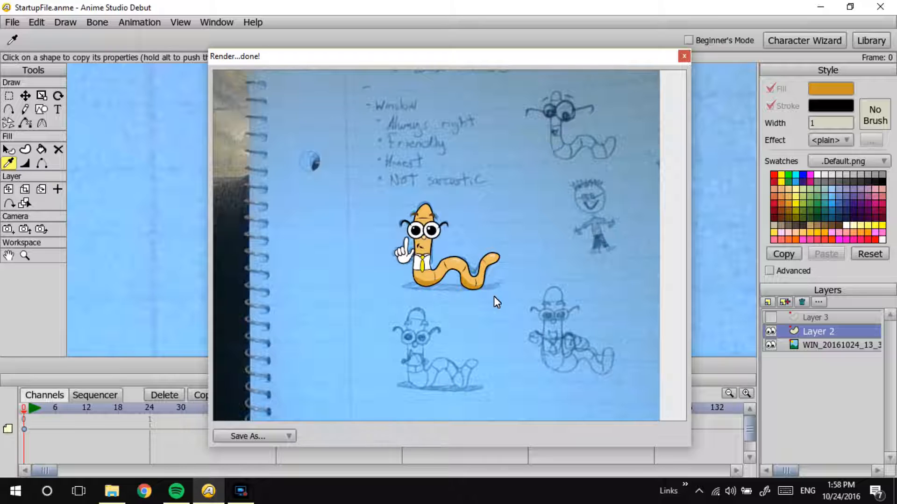
pyautogui.click(683, 57)
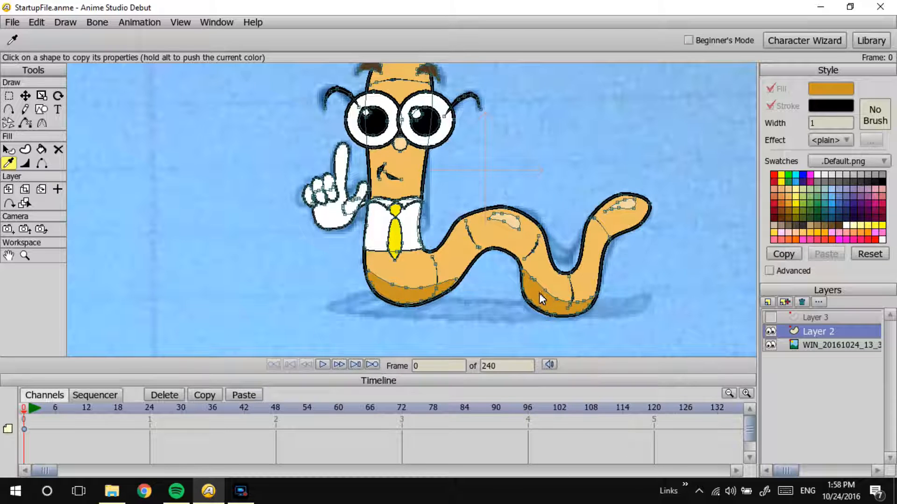
# Step: Set the fill alpha of both the front and rear shading shapes to 163 and preview the render
pyautogui.click(8, 149)
pyautogui.click(418, 297)
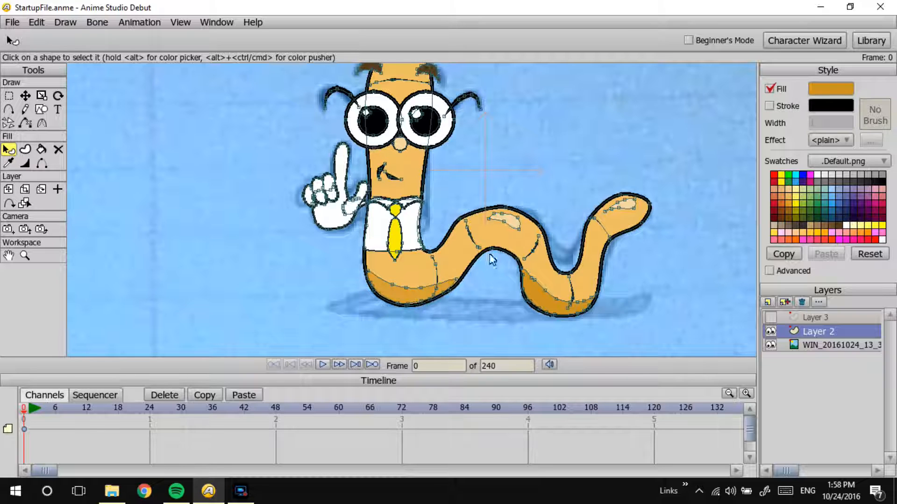
pyautogui.click(833, 89)
pyautogui.moveTo(575, 201); pyautogui.dragTo(575, 155)
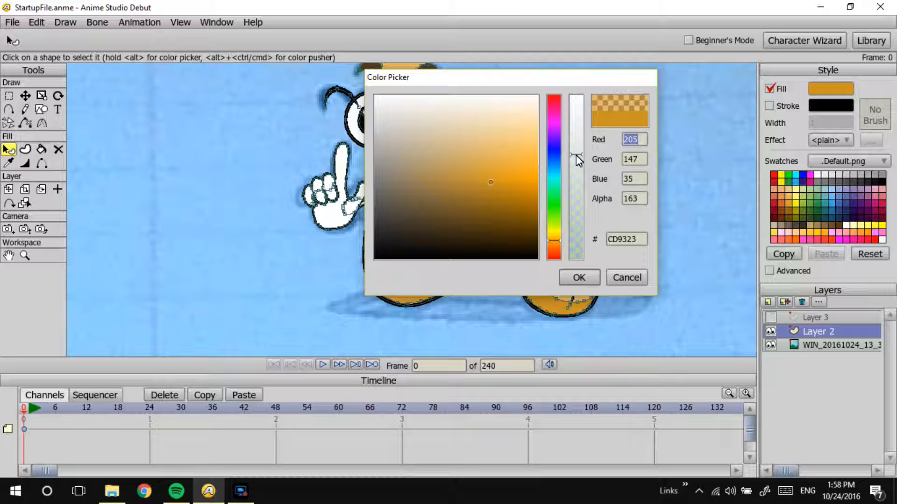
pyautogui.click(578, 277)
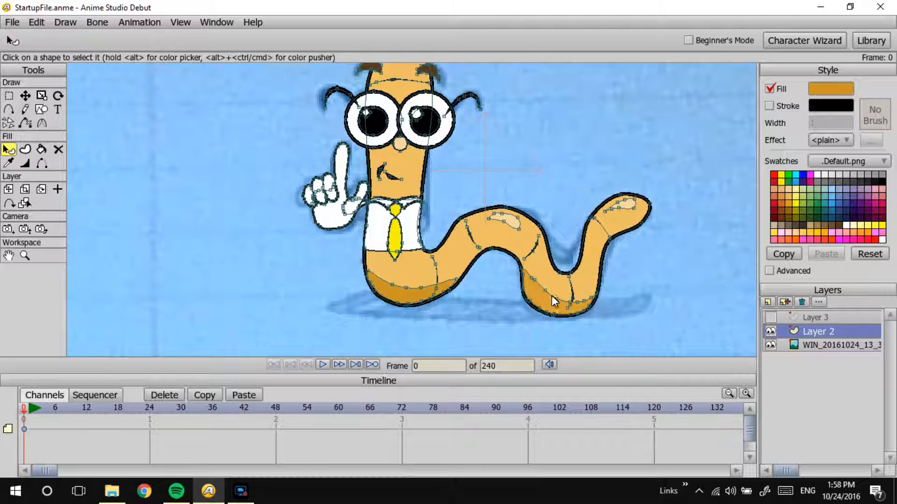
pyautogui.click(831, 89)
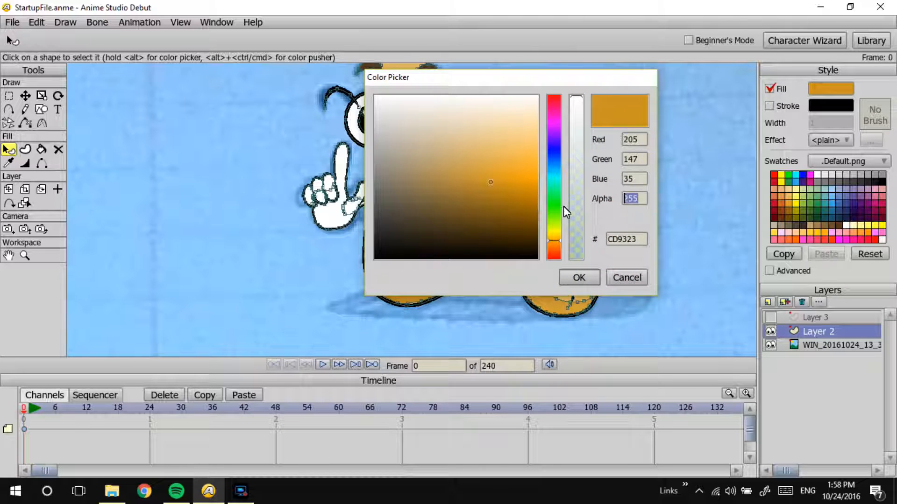
pyautogui.write('163')
pyautogui.press('Return')
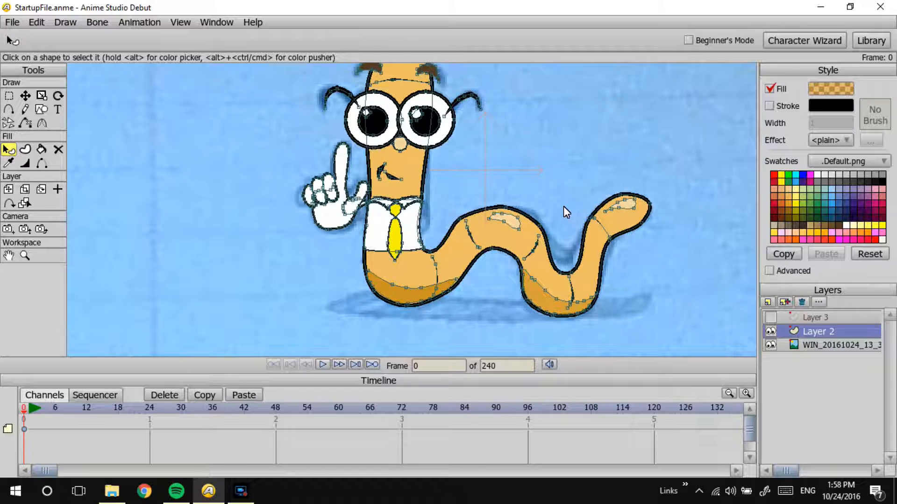
pyautogui.hotkey('ctrl', 'r')
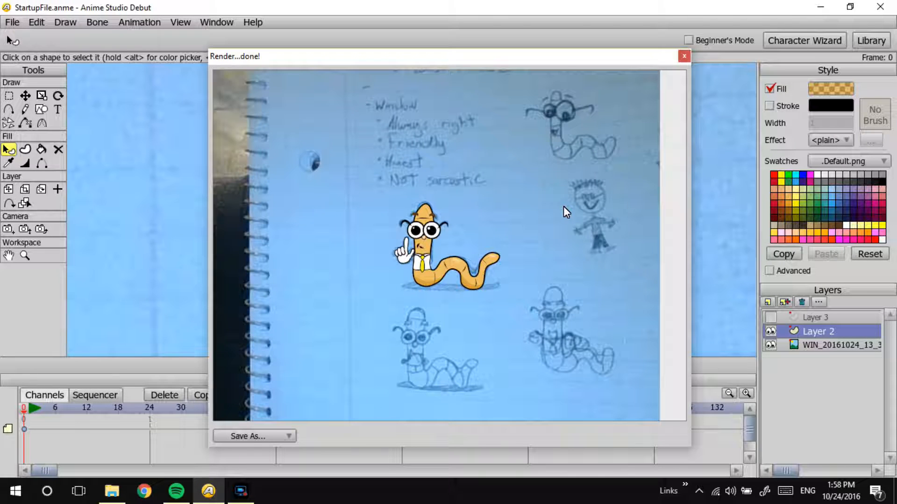
pyautogui.click(683, 56)
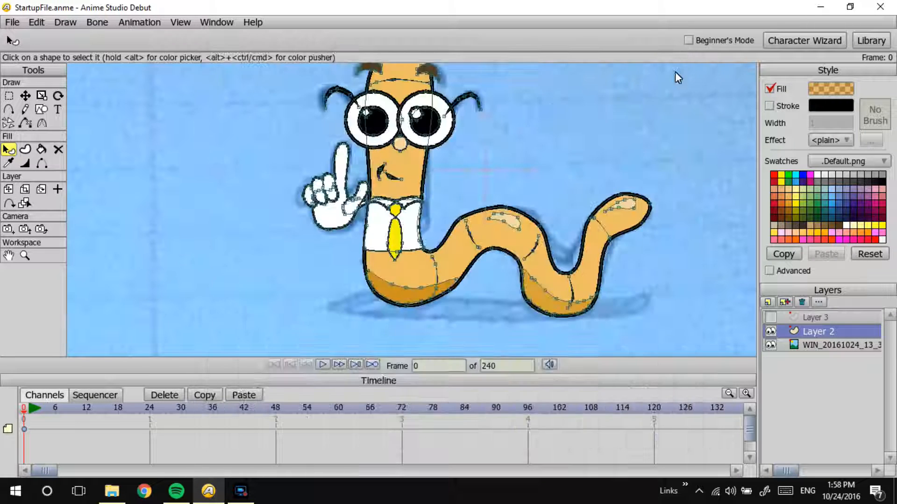
# Step: Draw a long, thin black oval beneath the worm as a ground shadow, spanning the sketched shadow's width
pyautogui.click(41, 110)
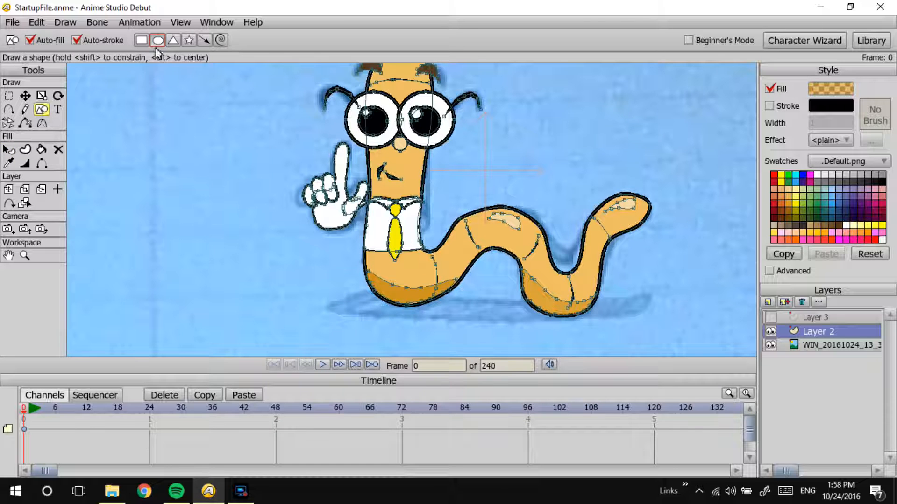
pyautogui.click(868, 175)
pyautogui.hotkey('ctrl', 'z')
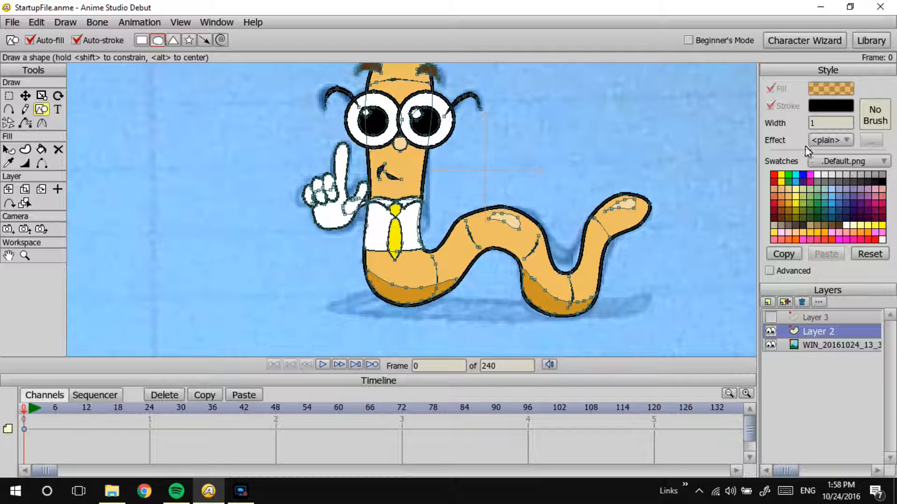
pyautogui.click(881, 176)
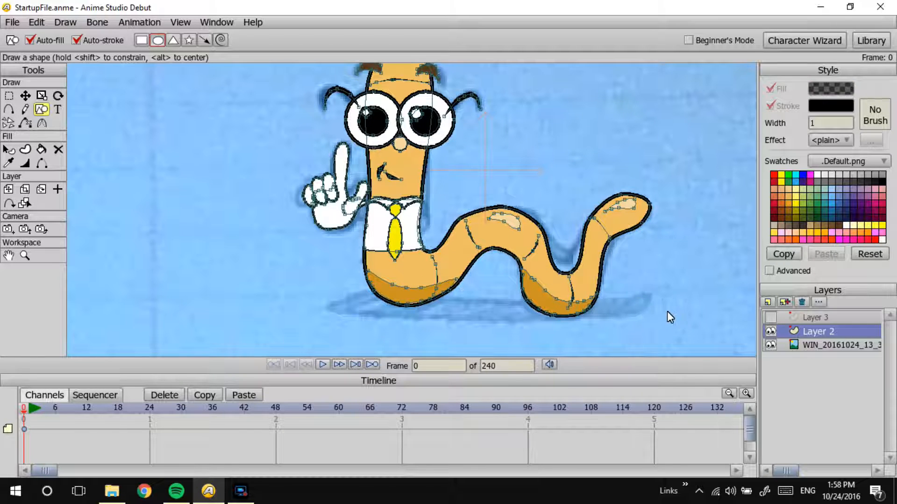
pyautogui.moveTo(647, 310); pyautogui.dragTo(307, 320)
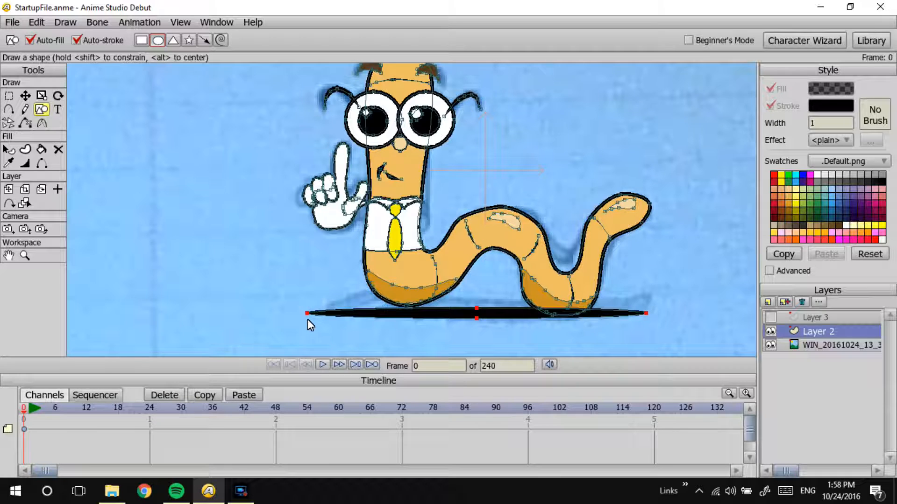
# Step: Move the shadow oval slightly so it sits centred under the worm's two lower body curves
pyautogui.click(25, 96)
pyautogui.moveTo(491, 316); pyautogui.dragTo(504, 312)
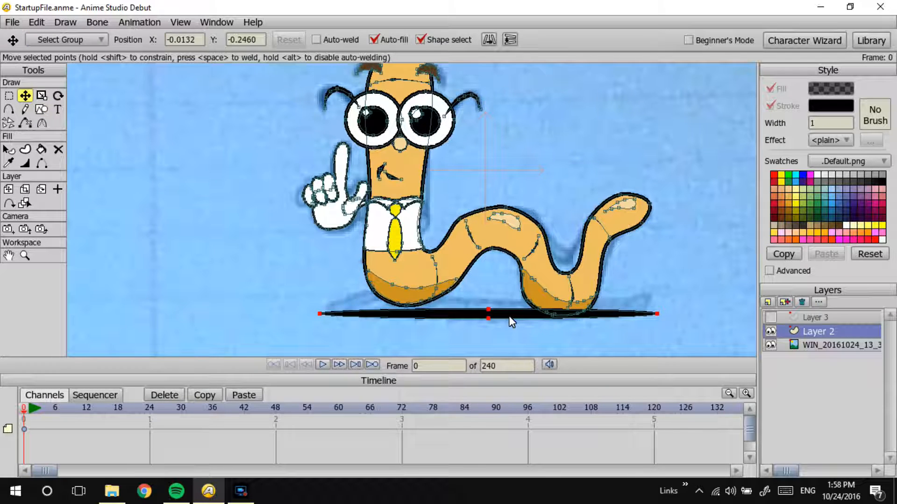
pyautogui.moveTo(509, 316); pyautogui.dragTo(506, 317)
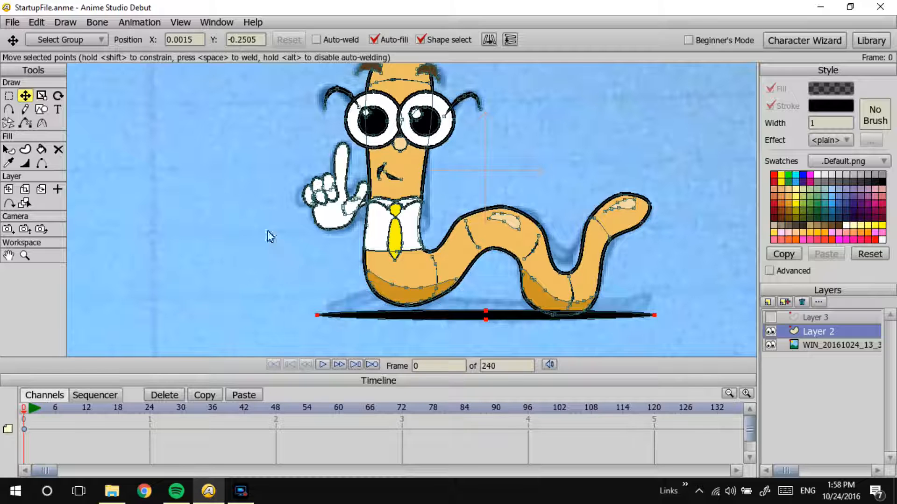
pyautogui.moveTo(487, 312); pyautogui.dragTo(472, 317)
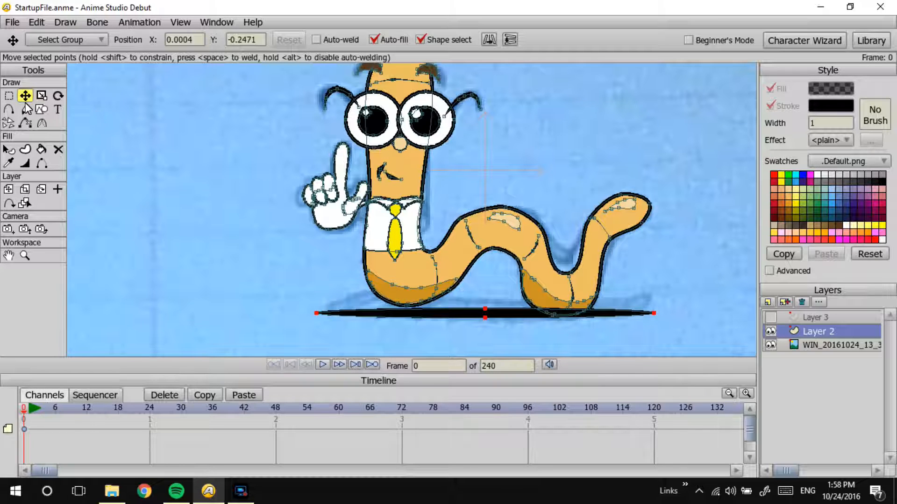
# Step: Select all the worm's points while leaving the ground shadow oval unselected
pyautogui.click(9, 97)
pyautogui.moveTo(384, 144); pyautogui.dragTo(352, 186)
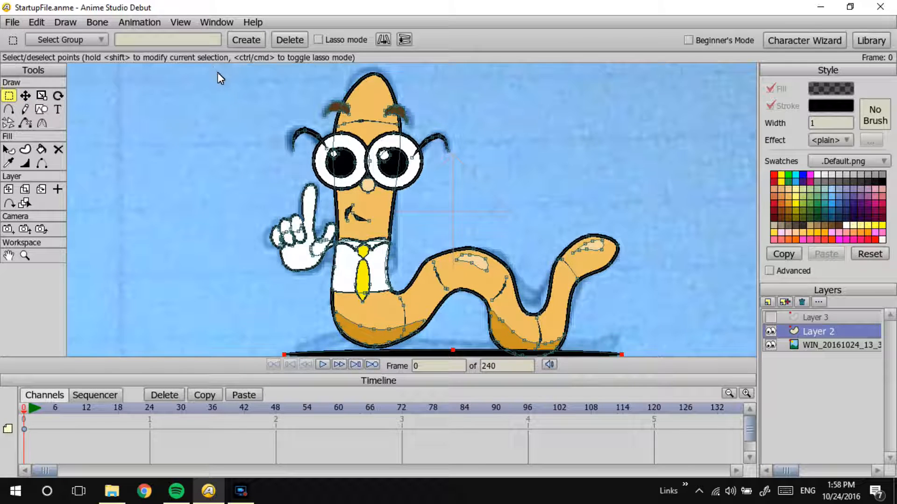
pyautogui.moveTo(664, 66); pyautogui.dragTo(215, 352)
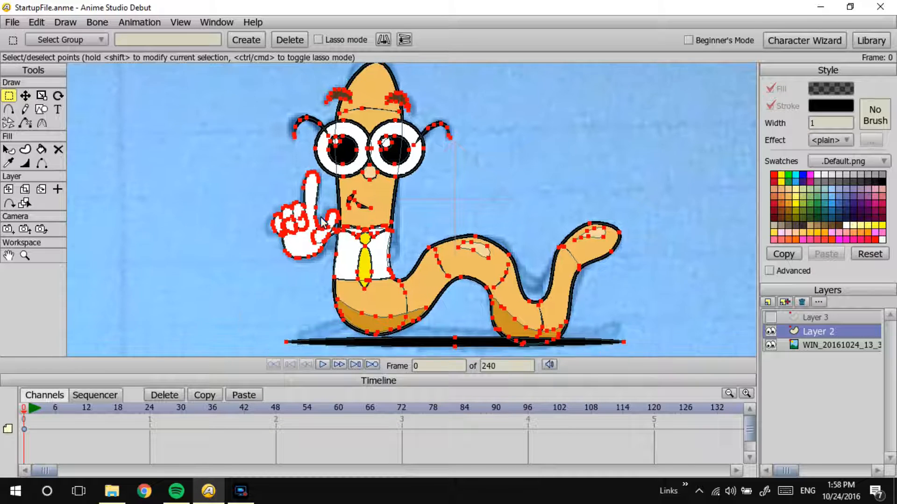
pyautogui.click(25, 95)
pyautogui.click(9, 96)
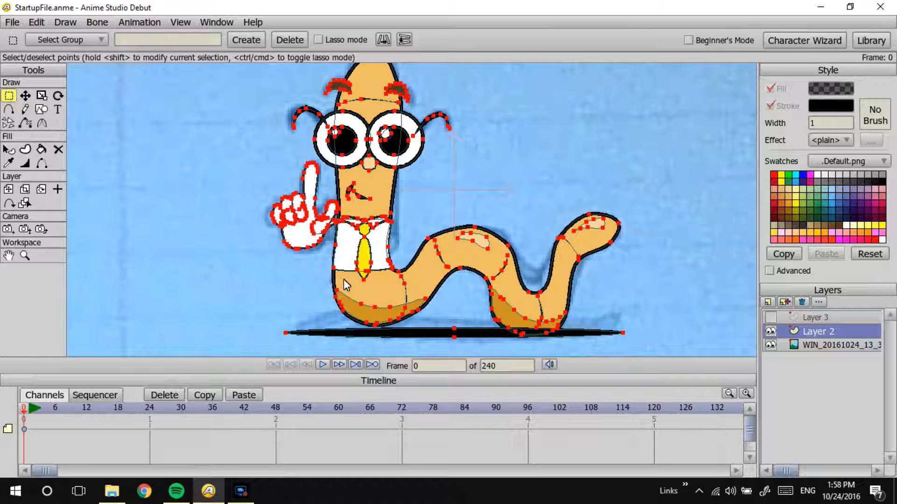
pyautogui.click(417, 334)
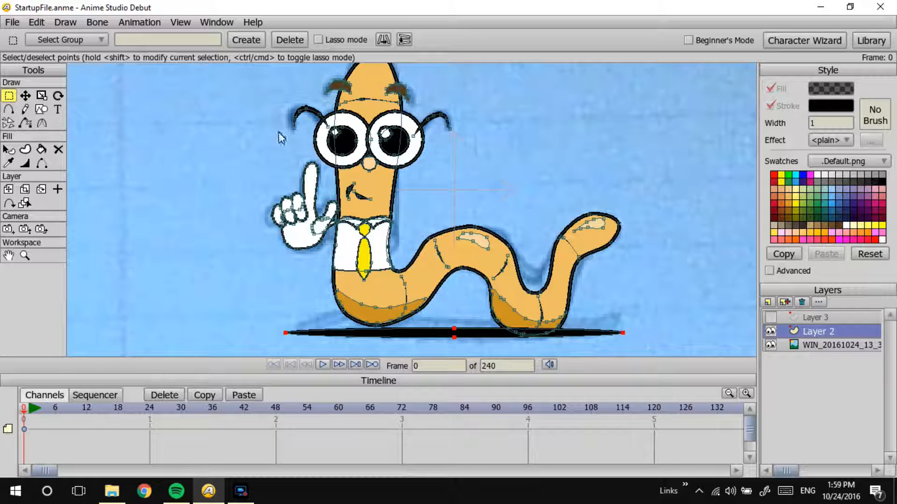
pyautogui.moveTo(225, 65); pyautogui.dragTo(660, 396)
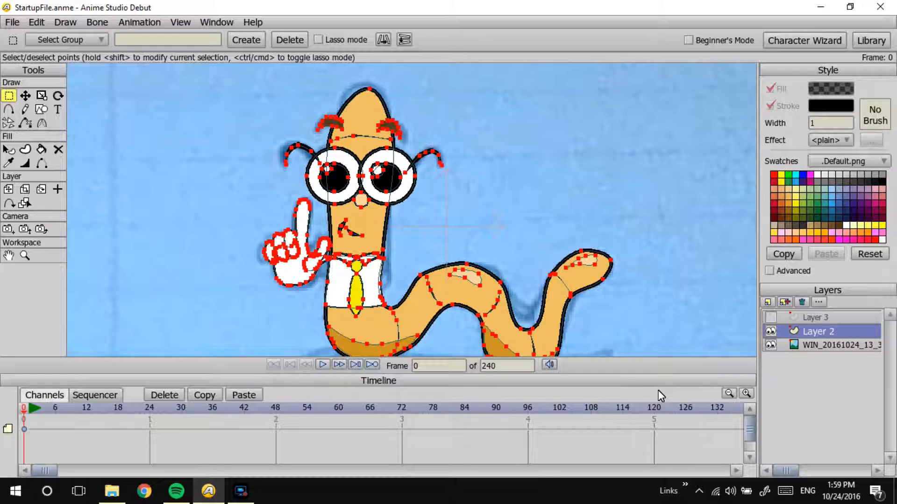
pyautogui.moveTo(539, 341); pyautogui.dragTo(521, 248)
pyautogui.keyDown('shift'); pyautogui.click(449, 276); pyautogui.keyUp('shift')
pyautogui.moveTo(474, 230); pyautogui.dragTo(463, 274)
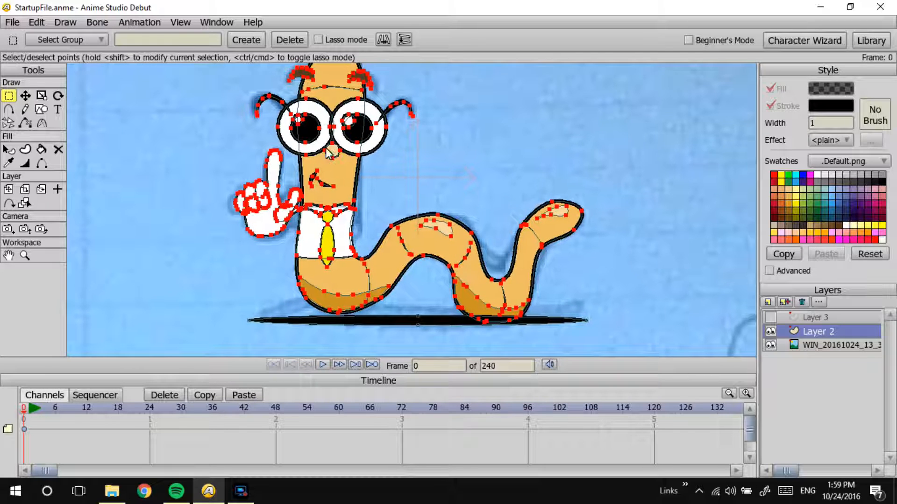
# Step: Rotate and shift the selected worm so both lower body curves rest on the shadow, checking the placement in a render preview
pyautogui.click(58, 96)
pyautogui.moveTo(341, 175); pyautogui.dragTo(333, 192)
pyautogui.click(26, 96)
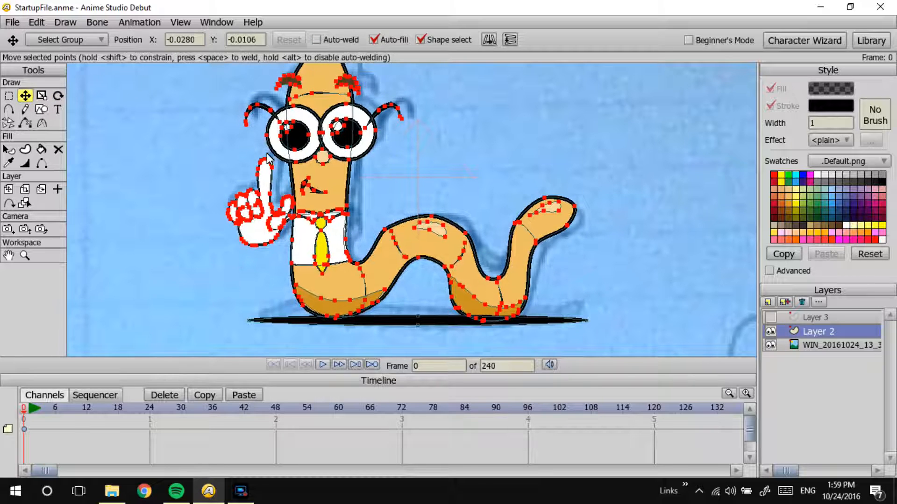
pyautogui.click(58, 96)
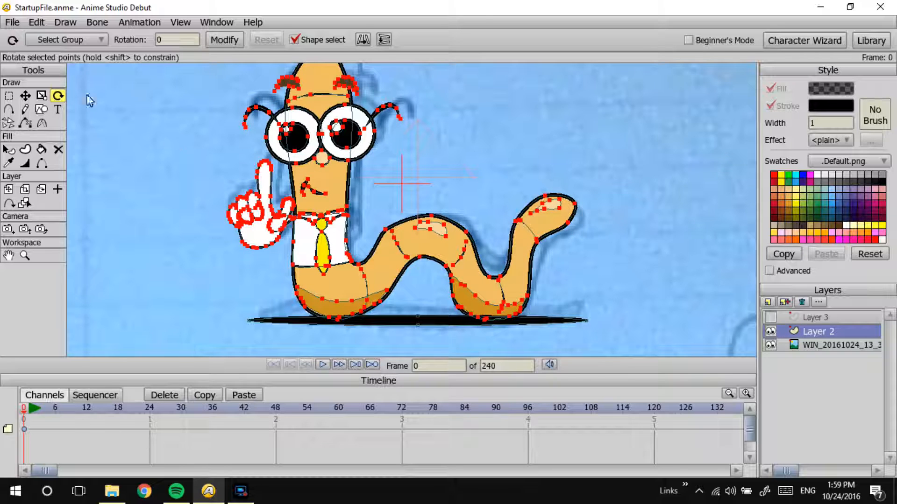
pyautogui.click(25, 95)
pyautogui.moveTo(331, 189); pyautogui.dragTo(328, 191)
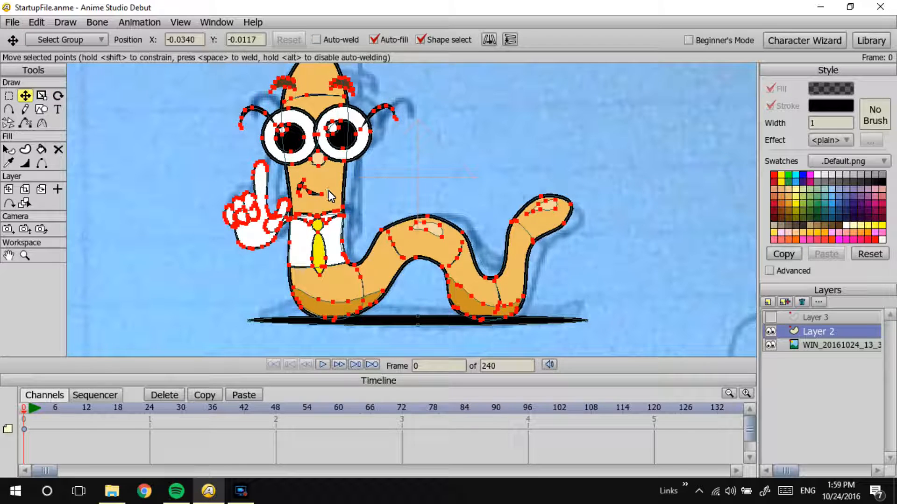
pyautogui.hotkey('ctrl', 'r')
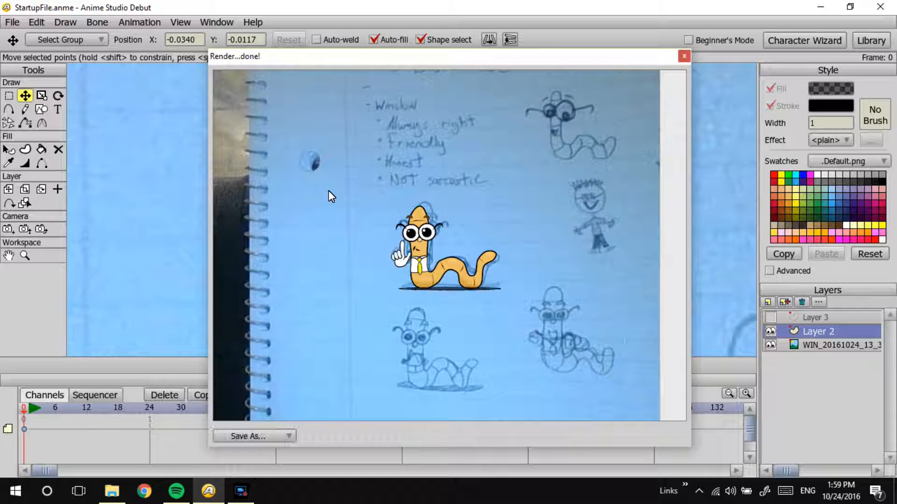
pyautogui.click(684, 56)
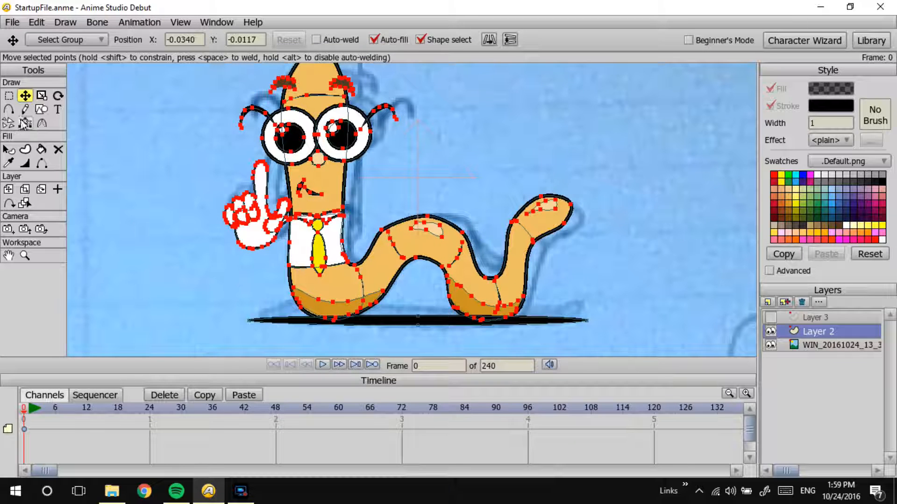
# Step: Turn off the stroke on the ground shadow oval and preview the render
pyautogui.click(8, 163)
pyautogui.click(13, 151)
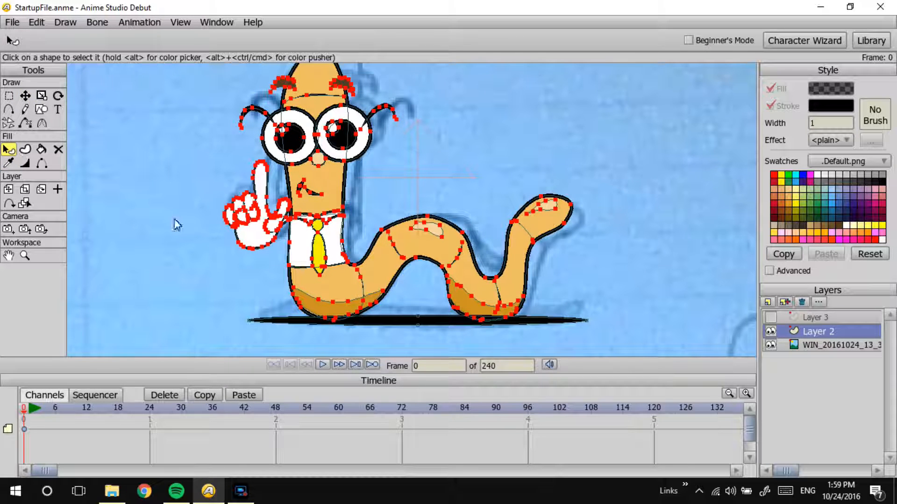
pyautogui.click(414, 321)
pyautogui.click(769, 106)
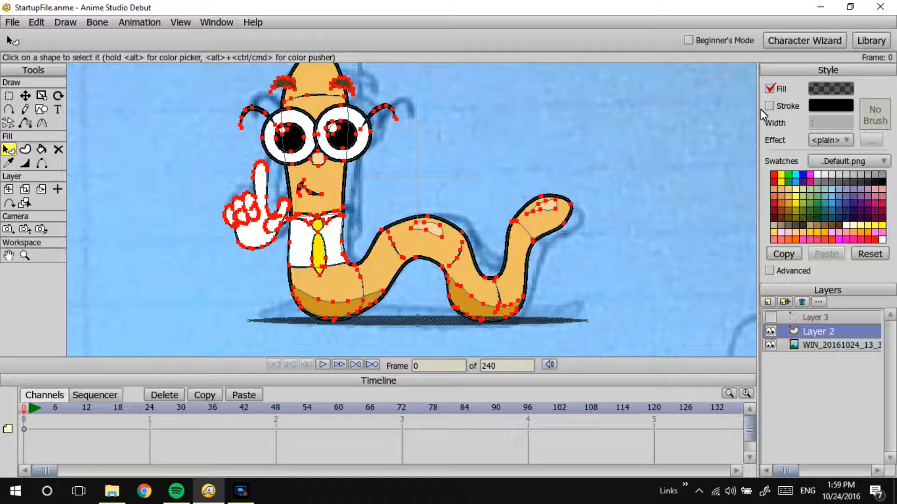
pyautogui.press('Return')
pyautogui.hotkey('ctrl', 'r')
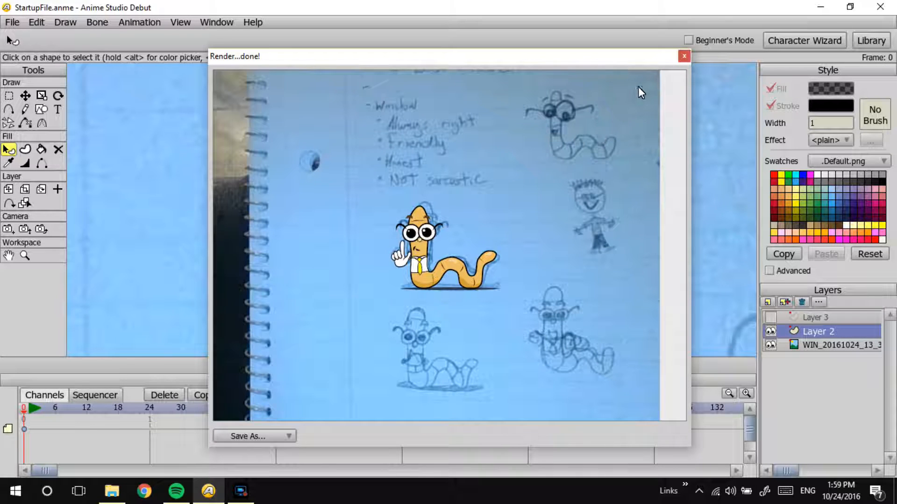
# Step: Close the render preview and hide the reference sketch layer so only the worm artwork is shown
pyautogui.click(684, 56)
pyautogui.moveTo(638, 171); pyautogui.dragTo(617, 162)
pyautogui.moveTo(527, 248); pyautogui.dragTo(447, 249)
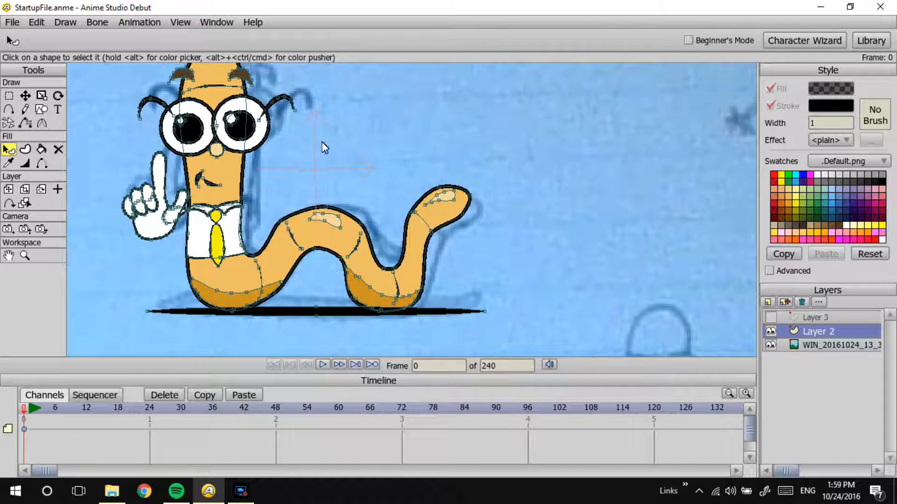
pyautogui.scroll(-2, 595, 213)
pyautogui.scroll(1, 550, 162)
pyautogui.scroll(-4, 476, 179)
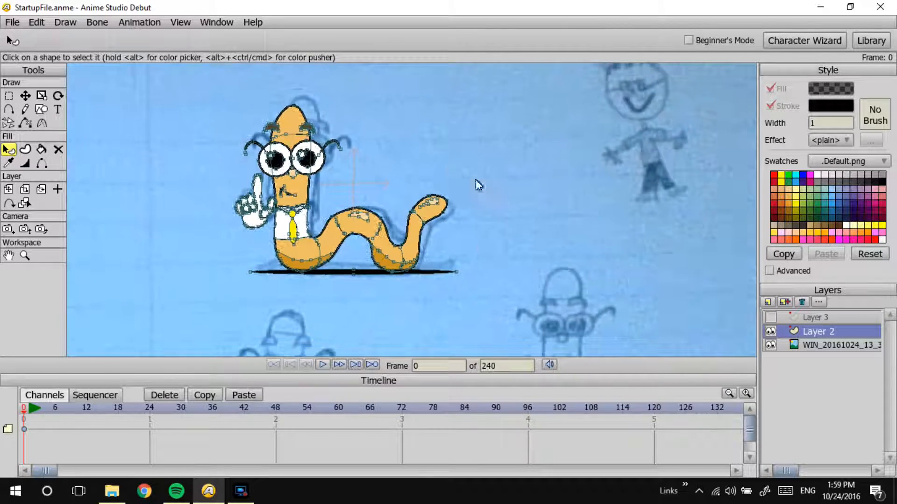
pyautogui.moveTo(455, 120); pyautogui.dragTo(495, 146)
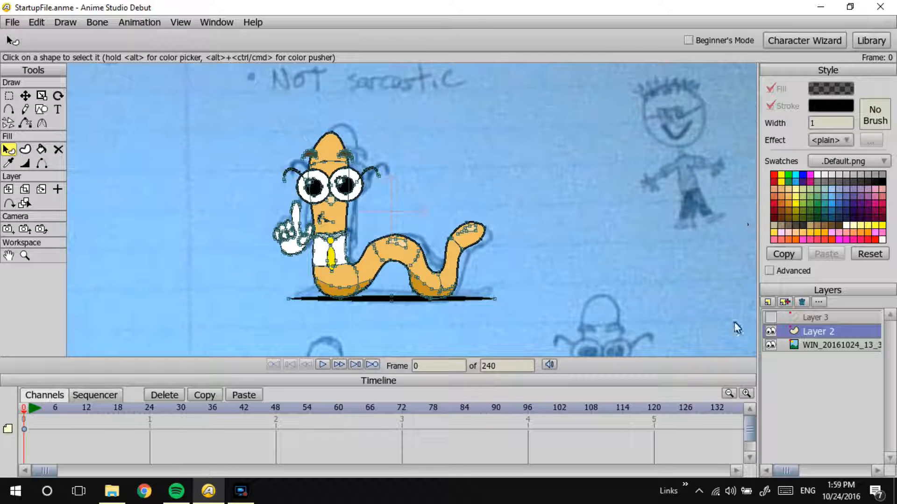
pyautogui.click(770, 345)
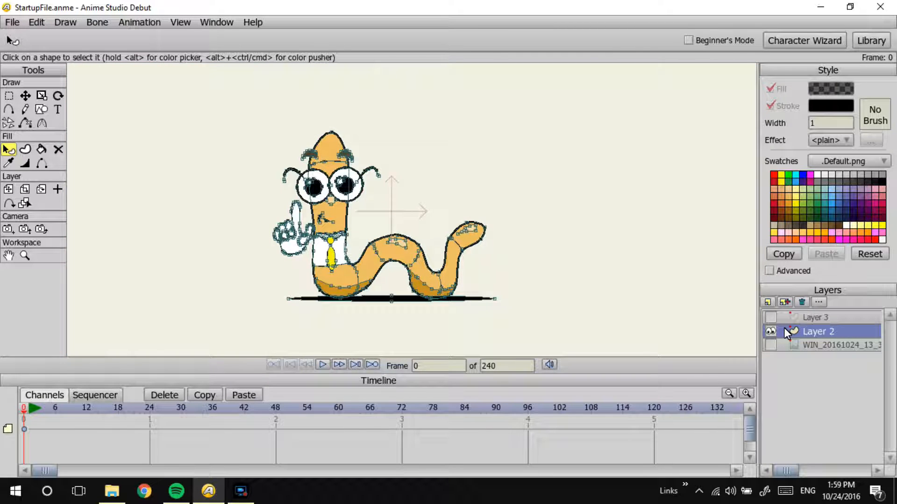
# Step: Track the camera slightly so the worm sits a little lower in the camera frame
pyautogui.moveTo(333, 79); pyautogui.dragTo(380, 139)
pyautogui.scroll(-1, 422, 217)
pyautogui.scroll(-3, 480, 168)
pyautogui.scroll(-2, 536, 142)
pyautogui.click(8, 189)
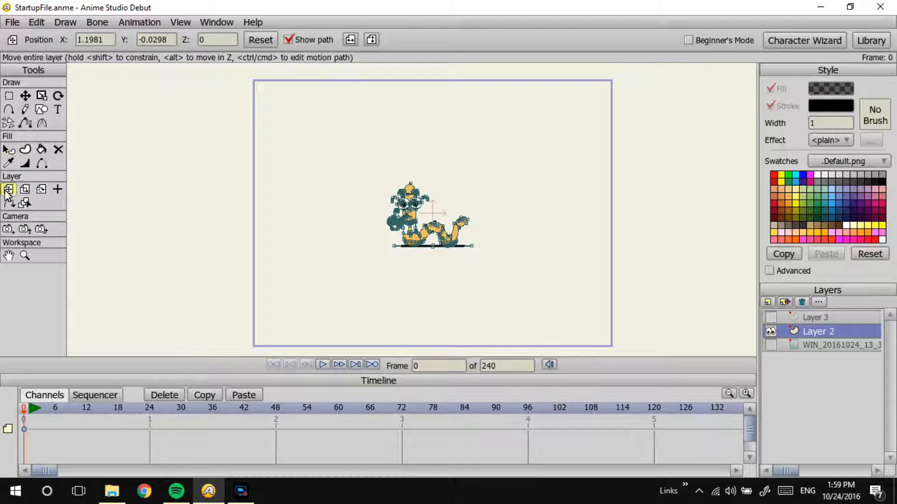
pyautogui.click(24, 189)
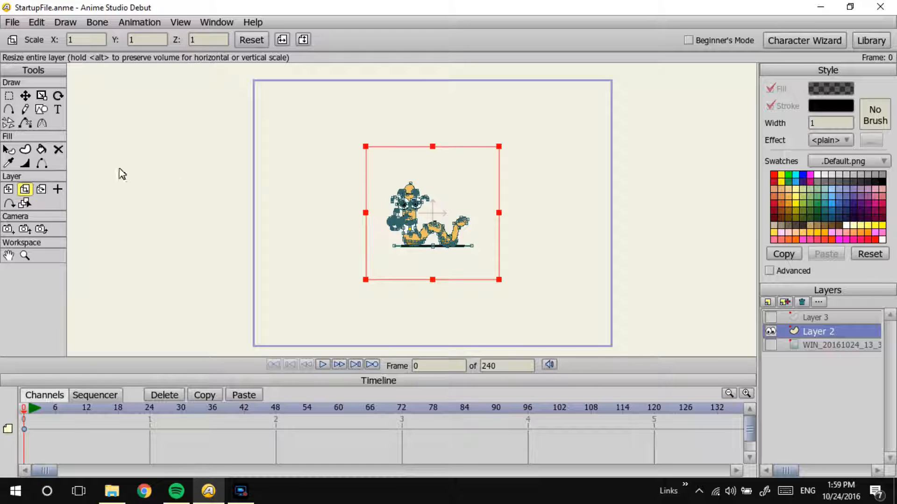
pyautogui.click(9, 229)
pyautogui.moveTo(327, 168)
pyautogui.mouseDown()
pyautogui.moveTo(400, 124)
pyautogui.moveTo(328, 181)
pyautogui.mouseUp()
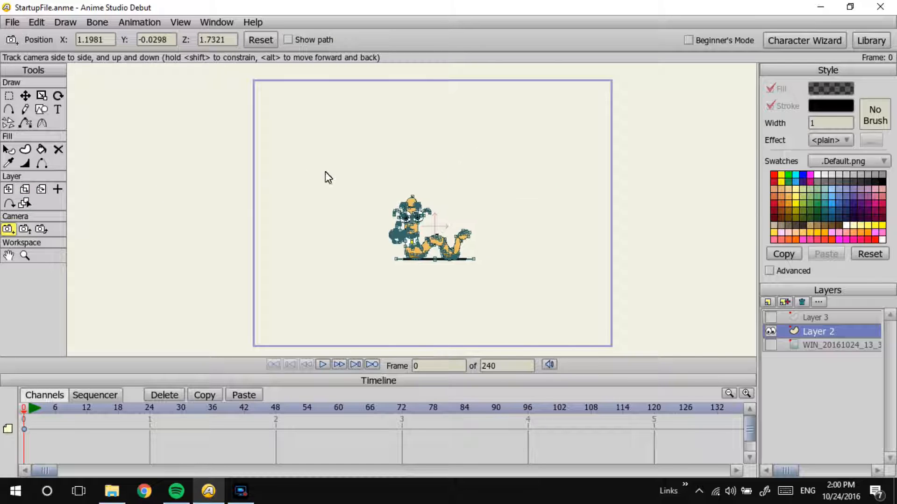
# Step: Zoom the camera in until the worm fills most of the frame, adjust its framing, and preview the render
pyautogui.click(24, 229)
pyautogui.moveTo(403, 166); pyautogui.dragTo(647, 107)
pyautogui.moveTo(445, 140); pyautogui.dragTo(563, 104)
pyautogui.click(8, 229)
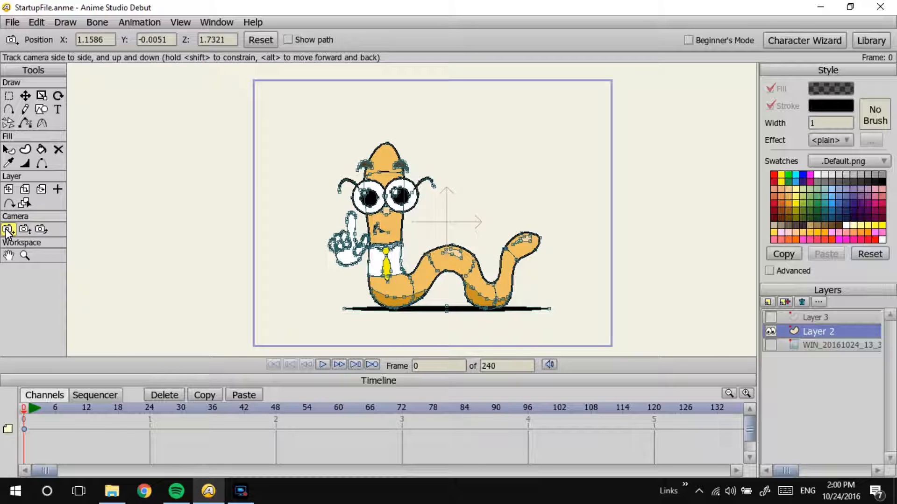
pyautogui.moveTo(300, 197); pyautogui.dragTo(302, 189)
pyautogui.hotkey('ctrl', 'r')
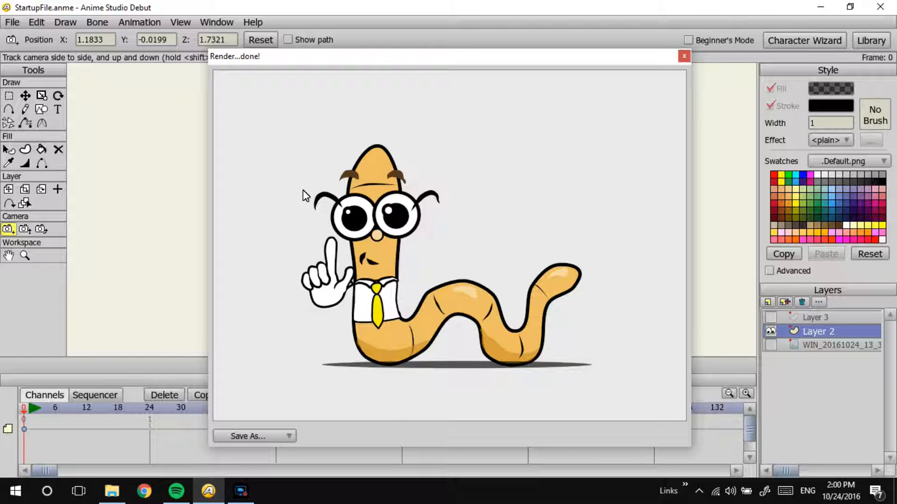
pyautogui.click(683, 57)
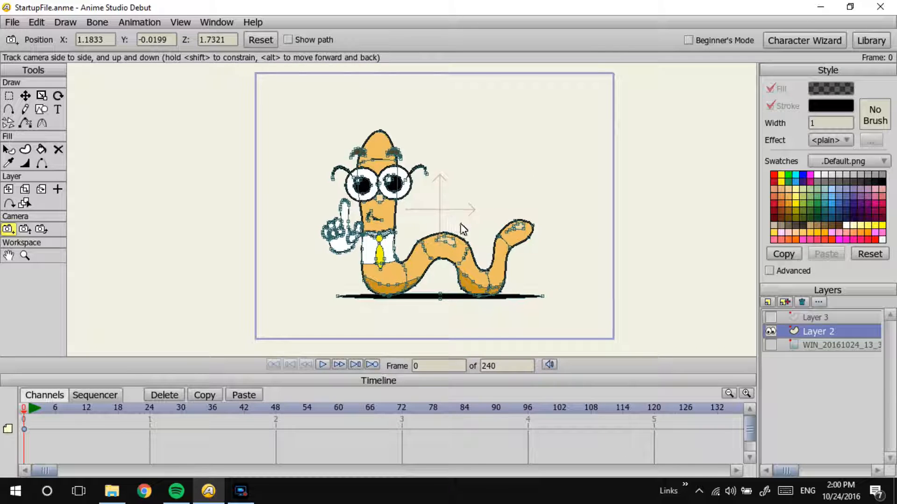
# Step: Examine up close how the ground shadow oval meets the worm's two lower body curves
pyautogui.scroll(3, 465, 231)
pyautogui.click(25, 95)
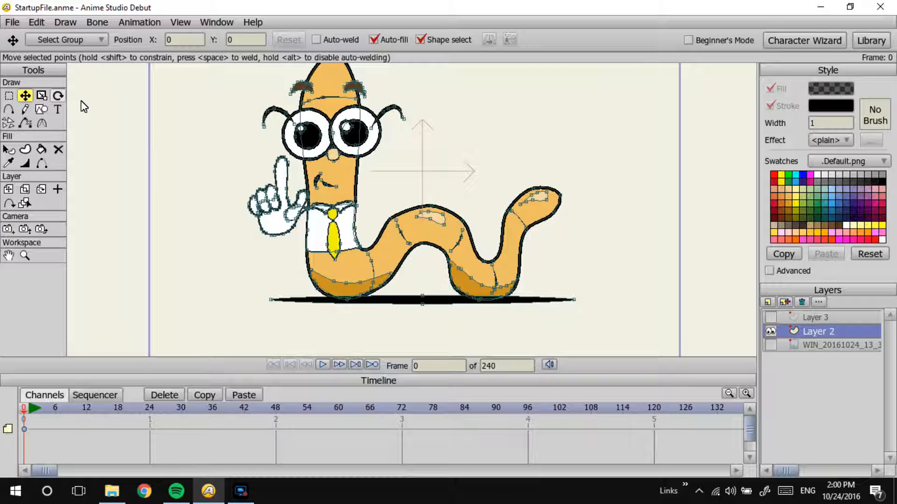
pyautogui.scroll(4, 474, 216)
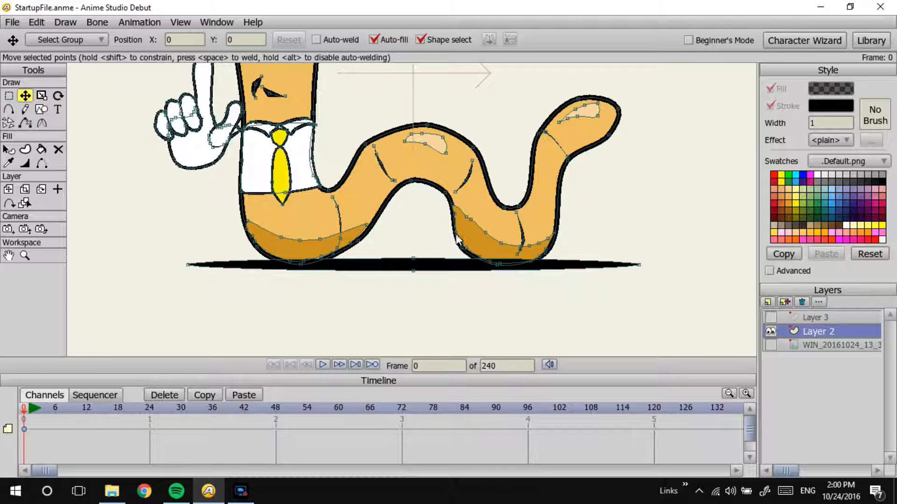
pyautogui.scroll(3, 497, 266)
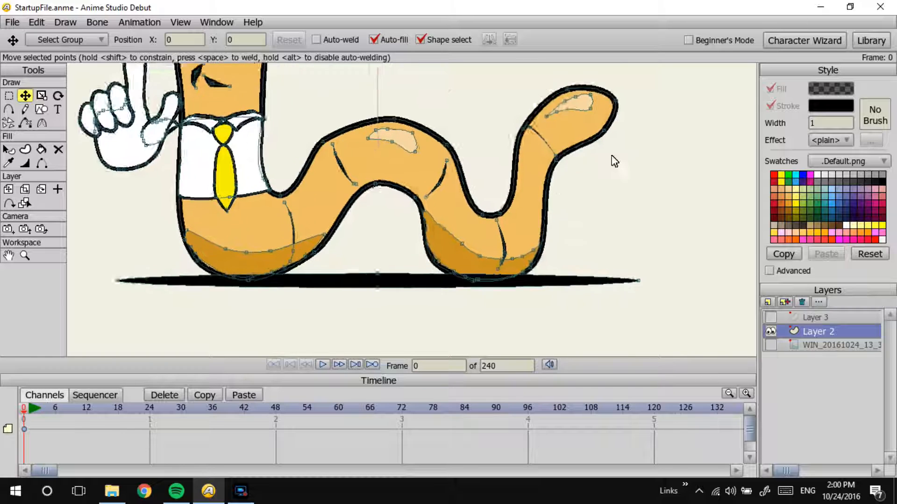
pyautogui.click(9, 150)
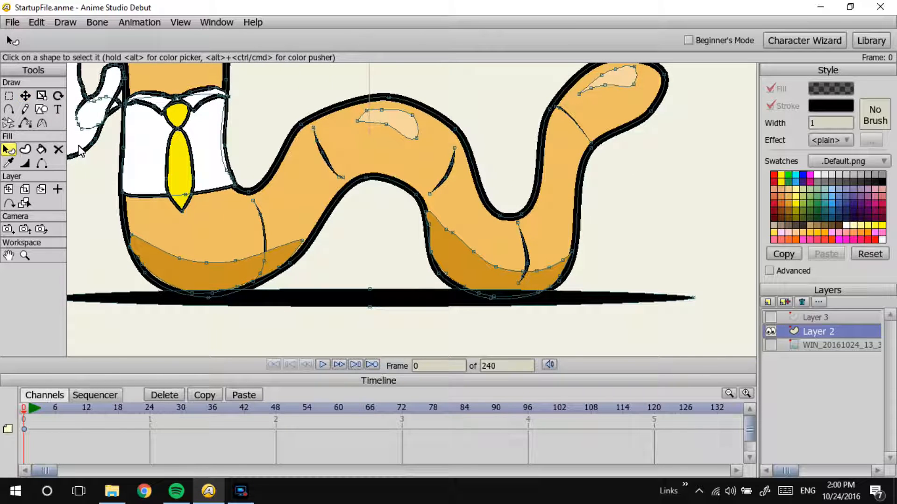
pyautogui.click(350, 303)
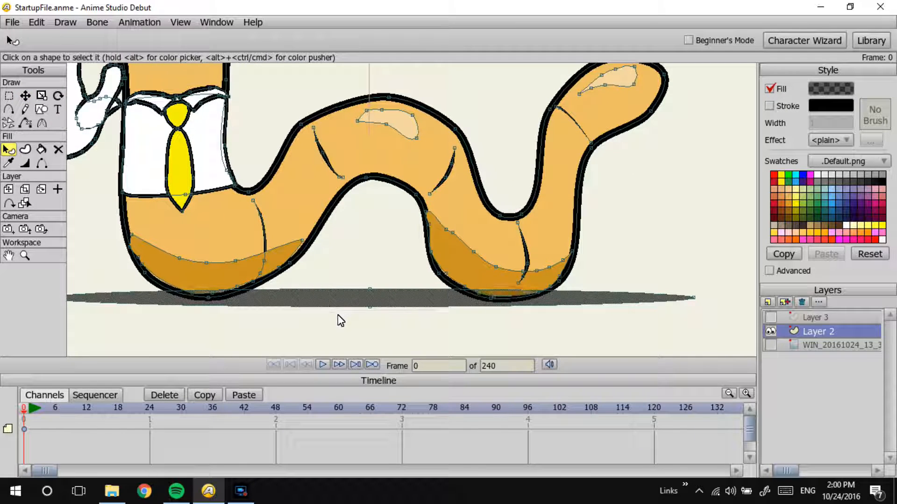
pyautogui.click(337, 318)
pyautogui.click(42, 95)
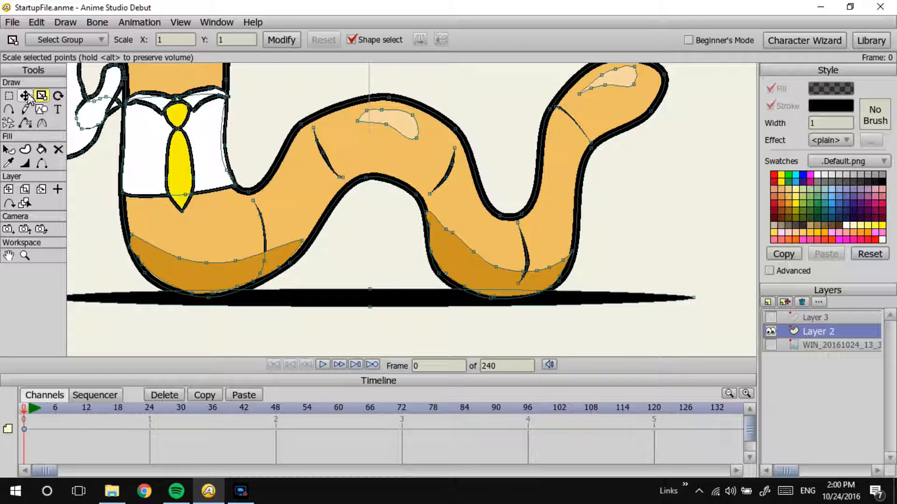
# Step: Adjust the points of the dark shading on the rear lower body curve to follow the body outline
pyautogui.click(25, 95)
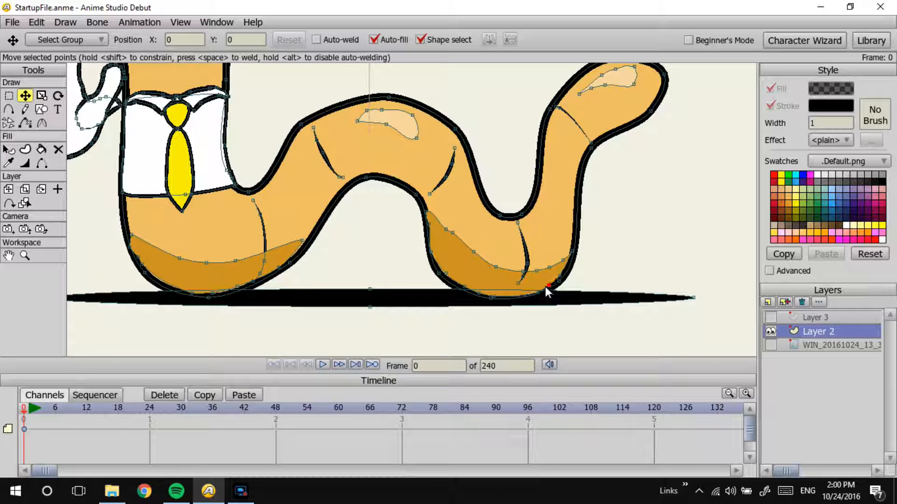
pyautogui.click(532, 293)
pyautogui.moveTo(572, 255); pyautogui.dragTo(563, 269)
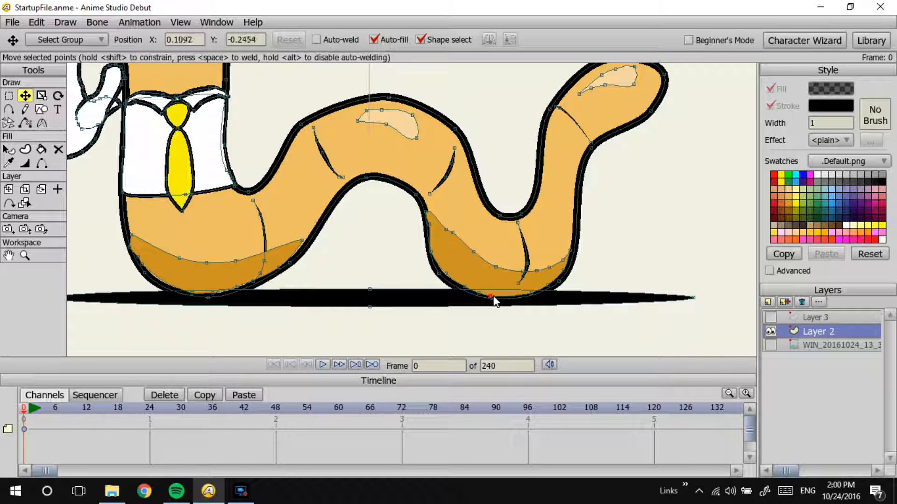
pyautogui.click(529, 294)
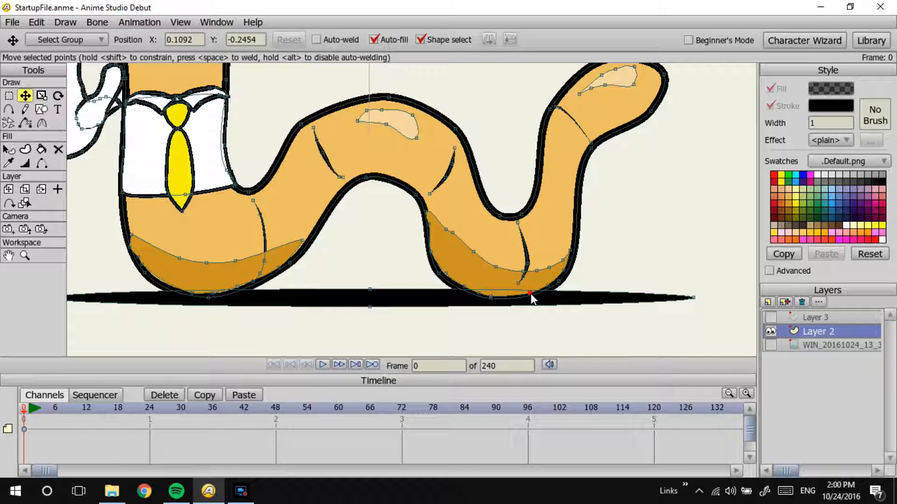
pyautogui.click(442, 273)
pyautogui.click(432, 256)
pyautogui.hotkey('ctrl', 'z')
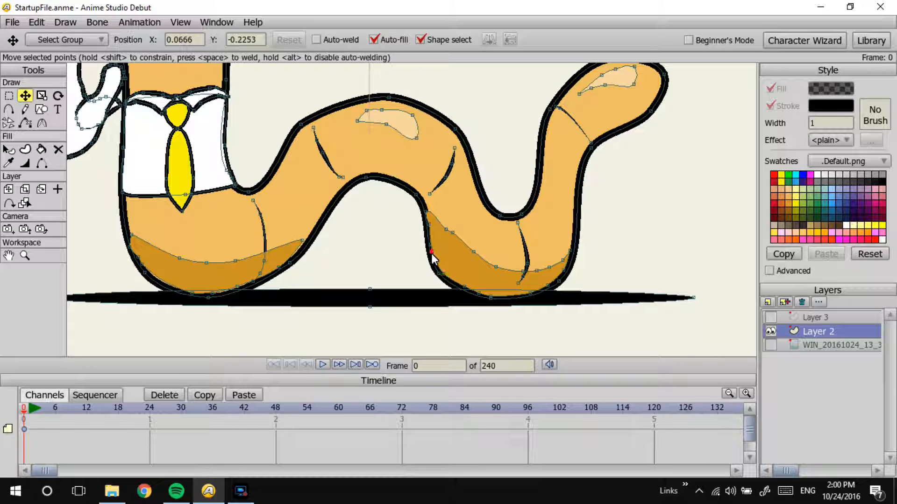
pyautogui.click(431, 252)
pyautogui.click(426, 212)
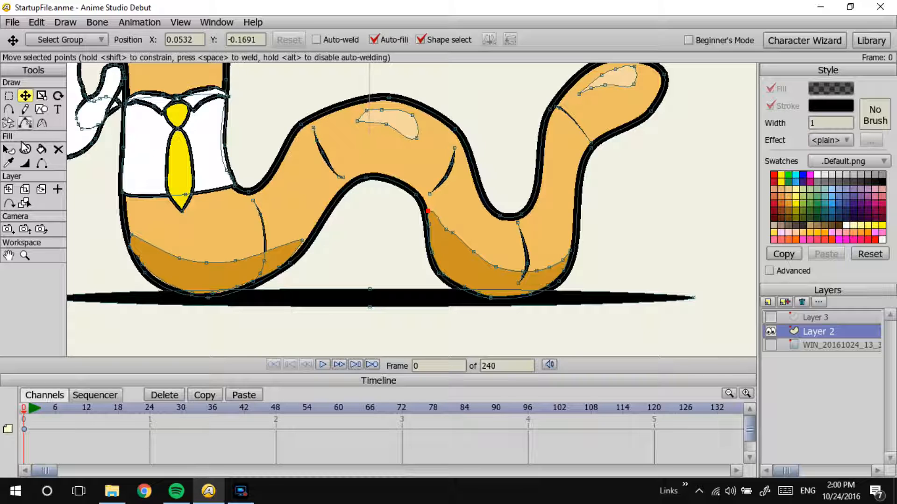
pyautogui.click(42, 123)
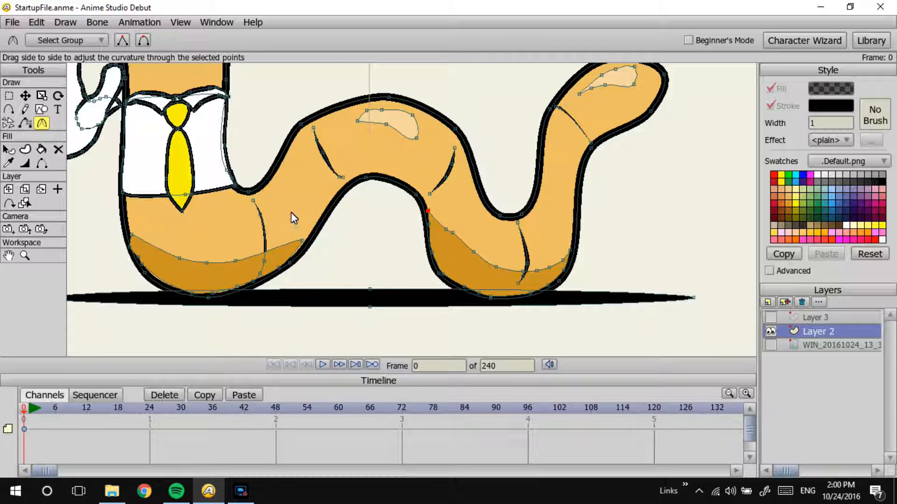
pyautogui.click(25, 95)
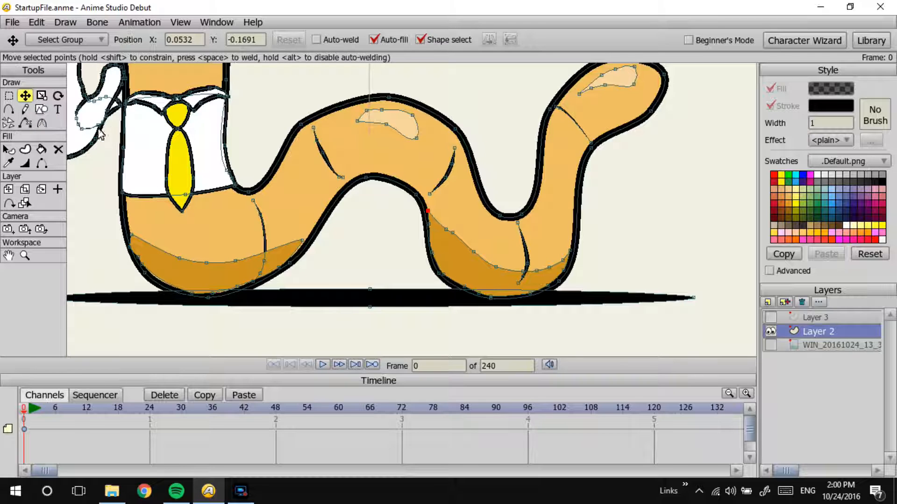
# Step: Adjust the points of the front lower curve's shading and crease line to fit the body outline
pyautogui.click(130, 247)
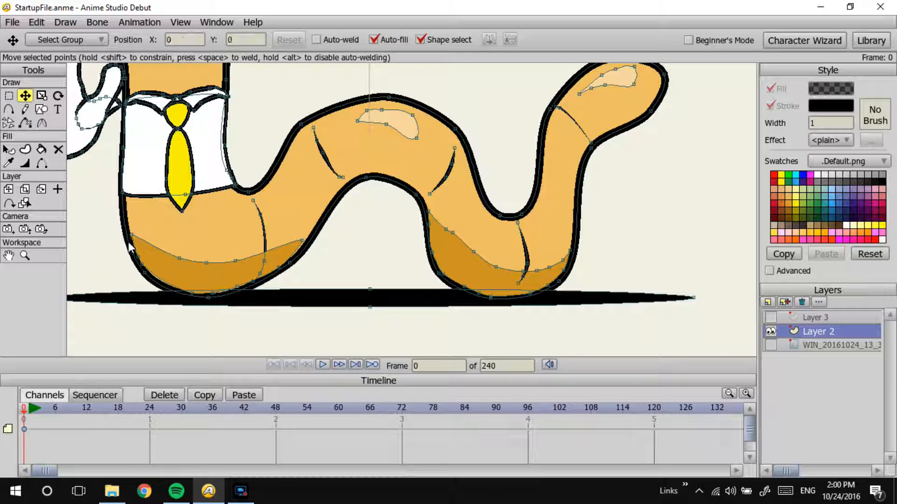
pyautogui.click(182, 292)
pyautogui.moveTo(173, 289); pyautogui.dragTo(257, 281)
pyautogui.click(267, 241)
pyautogui.moveTo(267, 240); pyautogui.dragTo(267, 237)
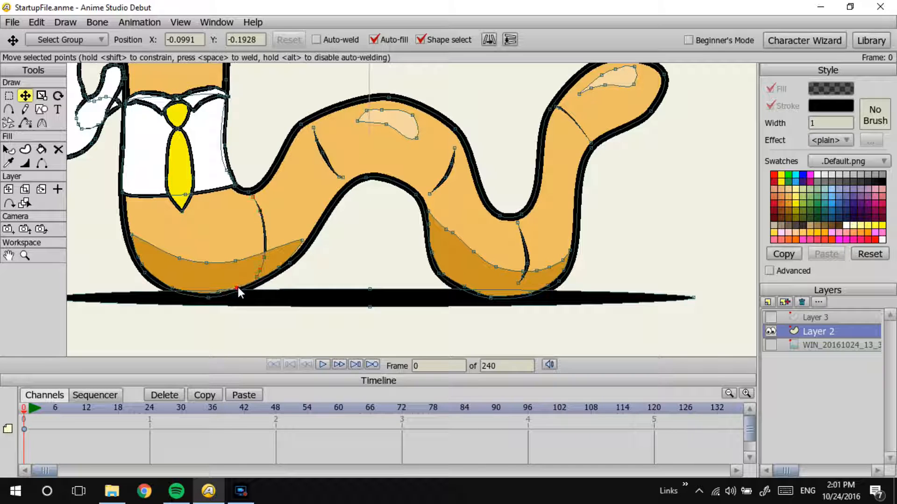
pyautogui.moveTo(237, 288); pyautogui.dragTo(213, 294)
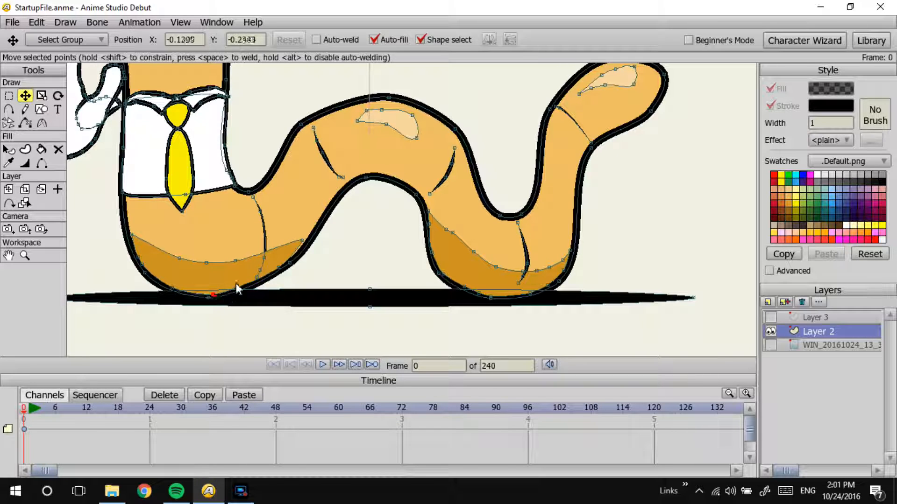
pyautogui.click(304, 242)
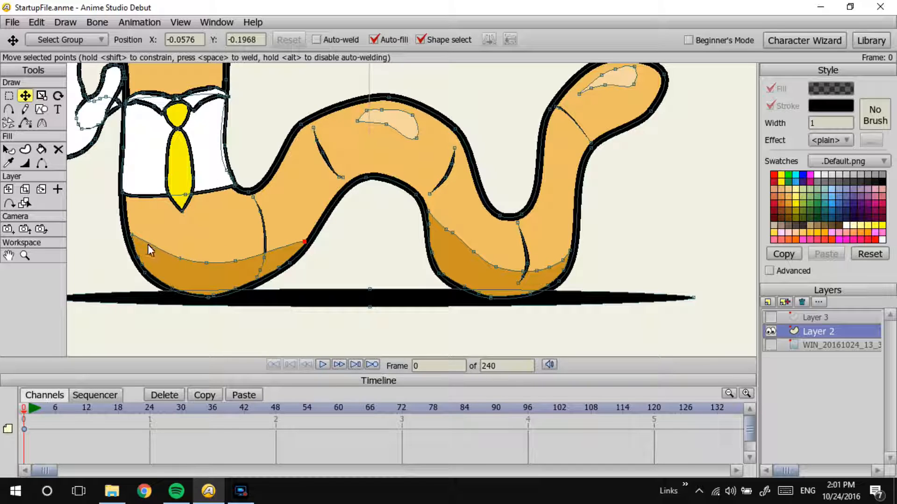
pyautogui.moveTo(131, 235); pyautogui.dragTo(129, 233)
# Step: Smooth the upper edge of the rear curve's shading by moving its points and deleting the bumpy one
pyautogui.click(446, 231)
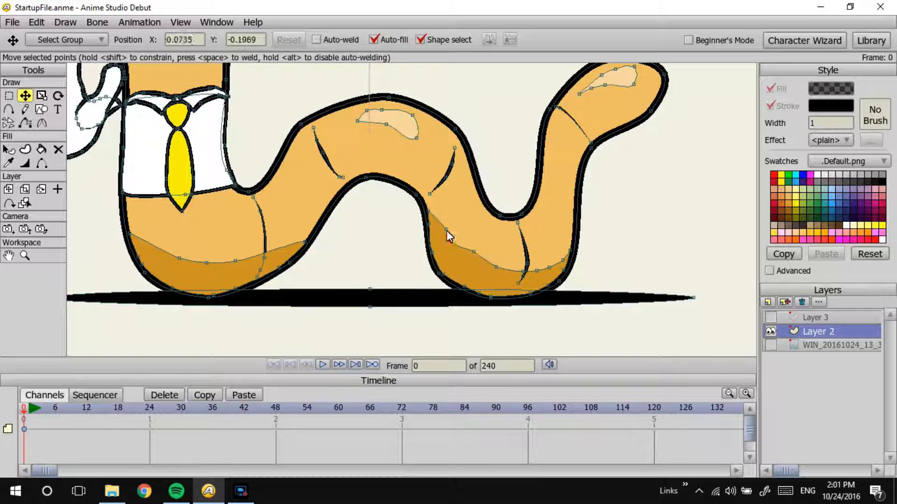
pyautogui.click(474, 252)
pyautogui.press('Delete')
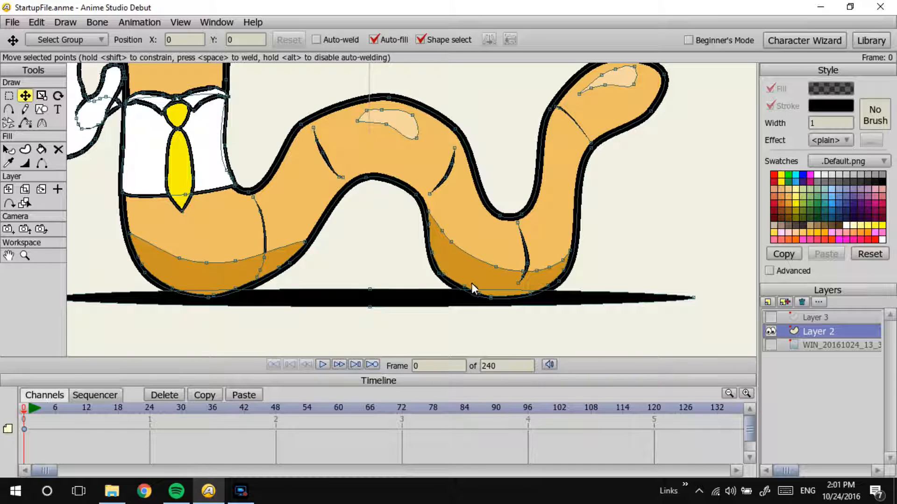
# Step: Check the crease line on the front lower body curve and preview the render of the adjusted shading
pyautogui.click(8, 109)
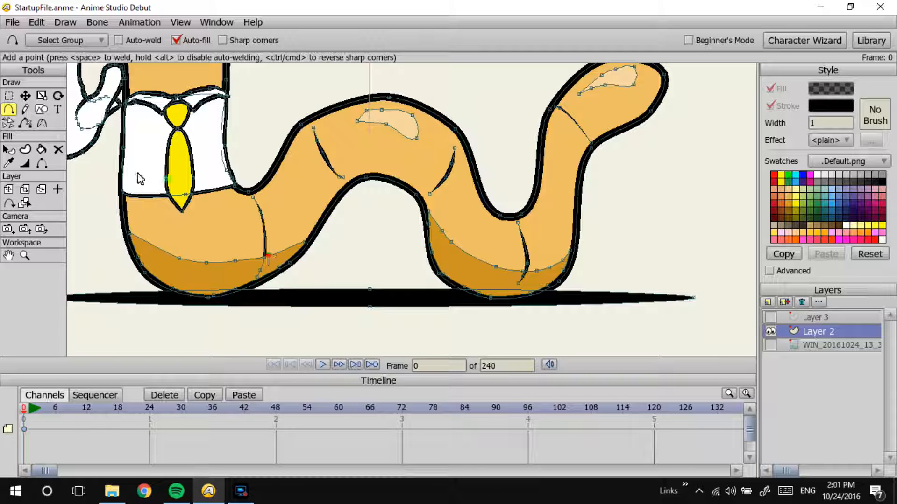
pyautogui.click(8, 149)
pyautogui.click(267, 237)
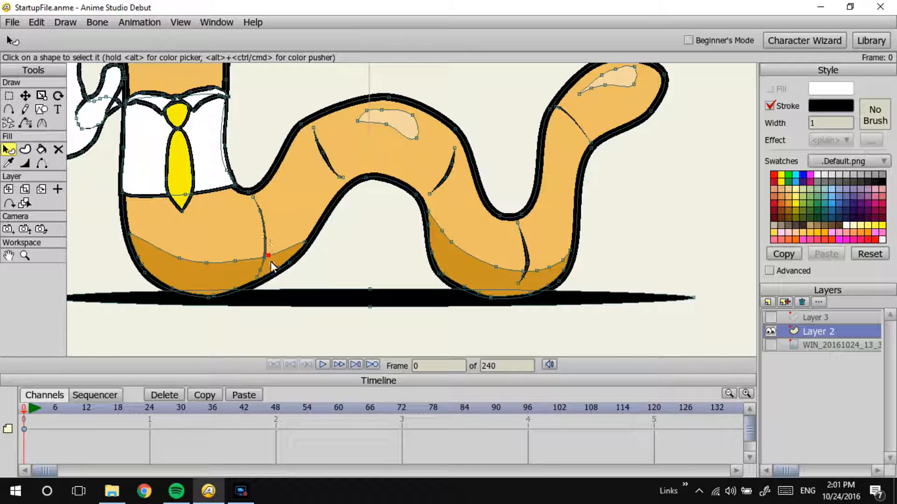
pyautogui.click(324, 246)
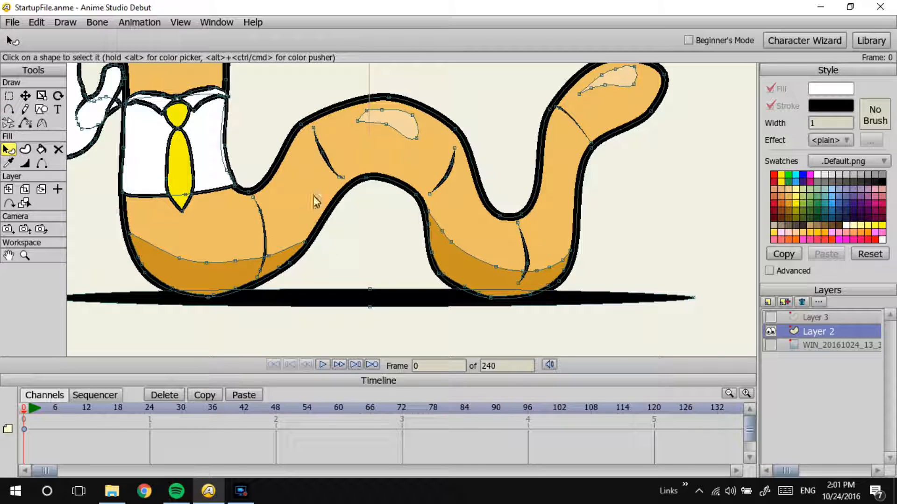
pyautogui.hotkey('ctrl', 'r')
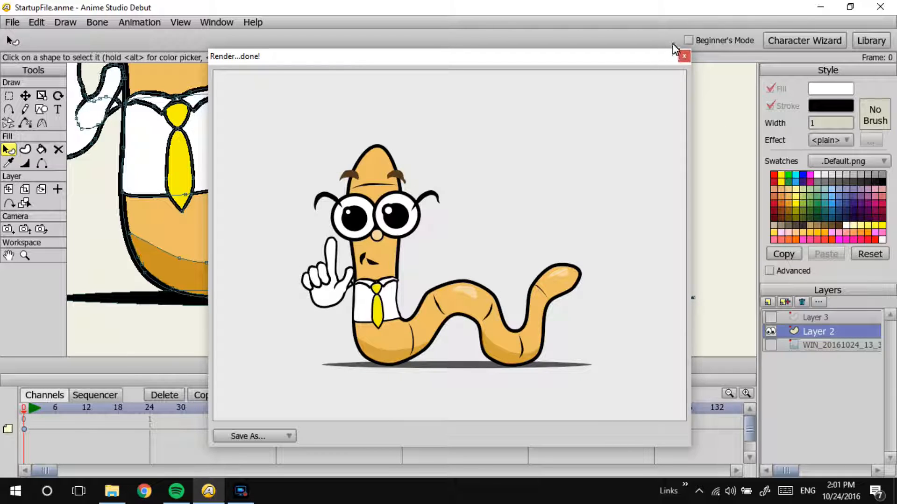
pyautogui.click(684, 56)
# Step: Set the stroke width of the curved mouth line and the small crease beside it to 1
pyautogui.moveTo(453, 151); pyautogui.dragTo(583, 323)
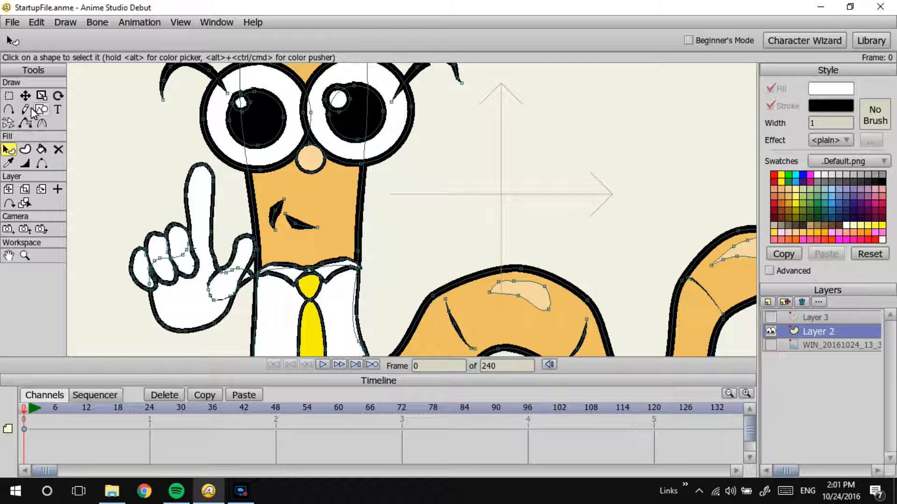
pyautogui.click(25, 163)
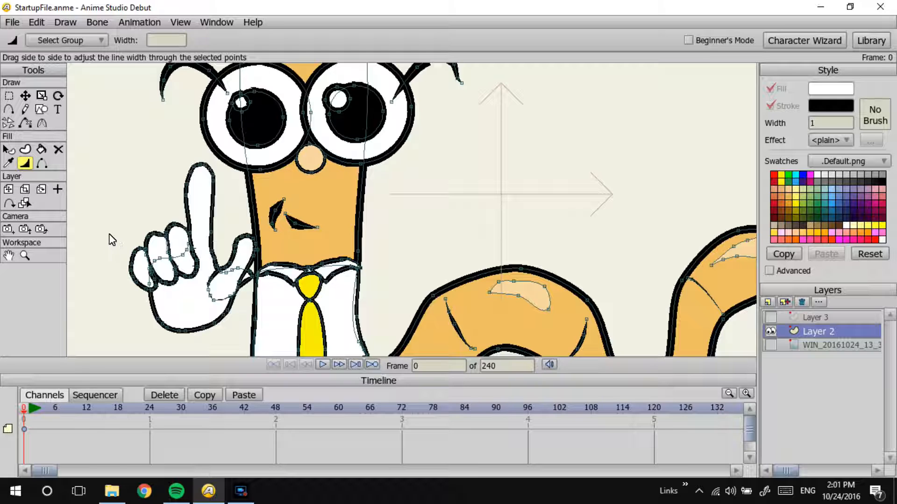
pyautogui.click(8, 150)
pyautogui.click(304, 233)
pyautogui.doubleClick(821, 124)
pyautogui.write('1')
pyautogui.press('Return')
pyautogui.click(279, 213)
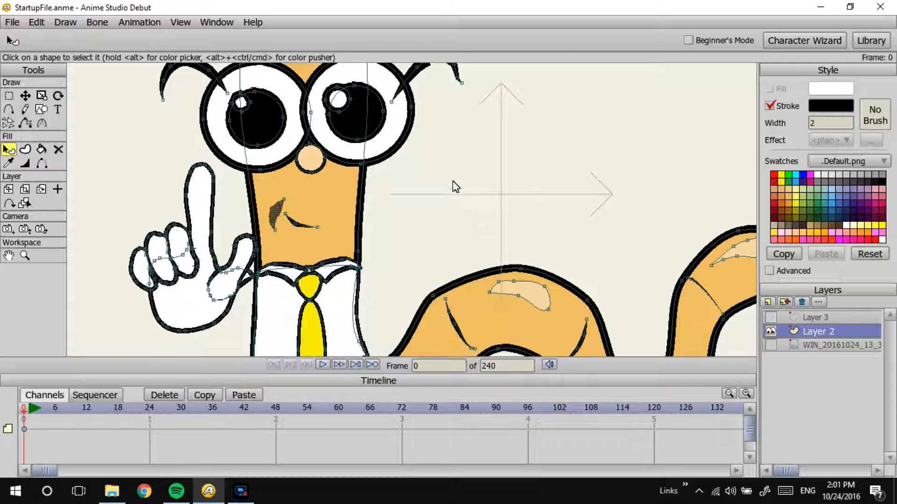
pyautogui.write('1')
pyautogui.press('Return')
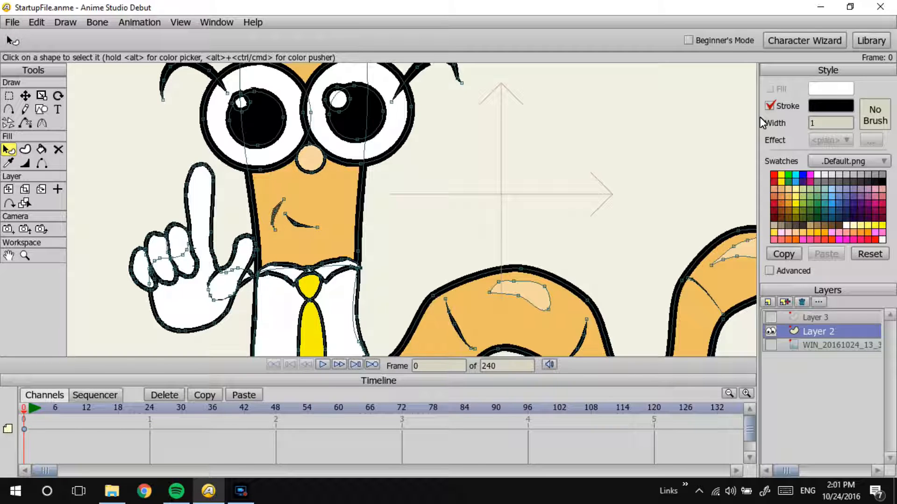
# Step: Check the line work across the worm's face and body and preview the render
pyautogui.moveTo(372, 209); pyautogui.dragTo(408, 284)
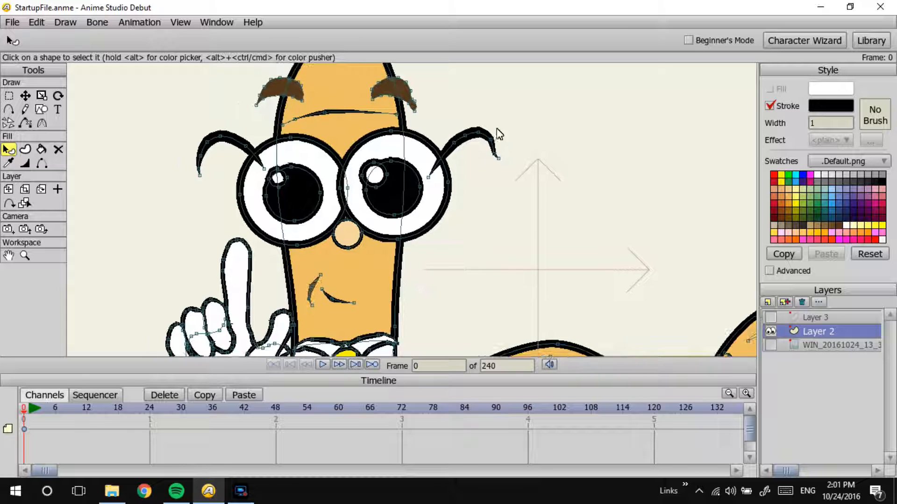
pyautogui.moveTo(414, 130); pyautogui.dragTo(430, 120)
pyautogui.moveTo(439, 224); pyautogui.dragTo(433, 110)
pyautogui.moveTo(445, 200); pyautogui.dragTo(363, 140)
pyautogui.hotkey('ctrl', 'r')
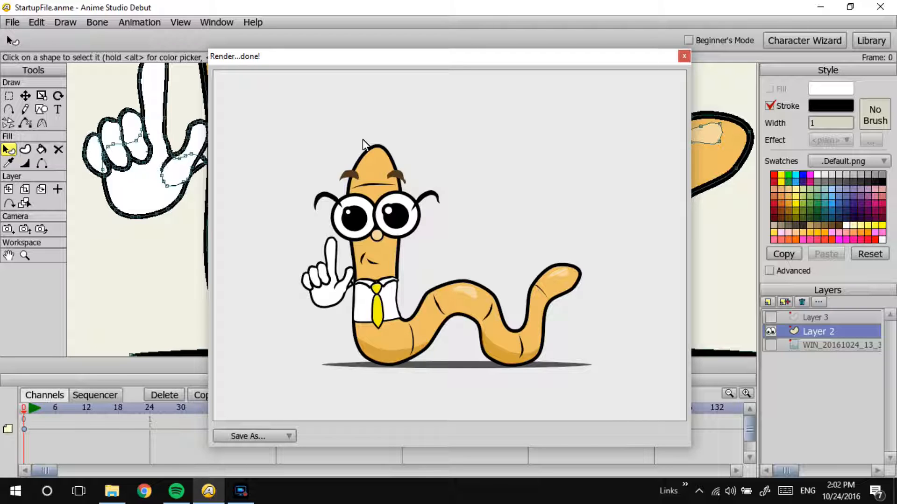
pyautogui.click(684, 56)
# Step: Draw a small rounded white sleeve freehand over the shirt's right shoulder, just below the collar
pyautogui.moveTo(542, 149); pyautogui.dragTo(400, 209)
pyautogui.moveTo(535, 173); pyautogui.dragTo(482, 183)
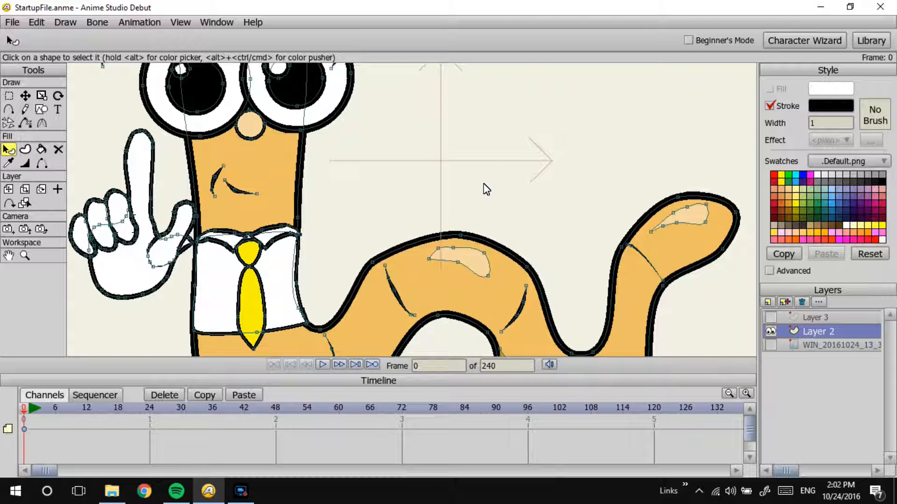
pyautogui.click(25, 109)
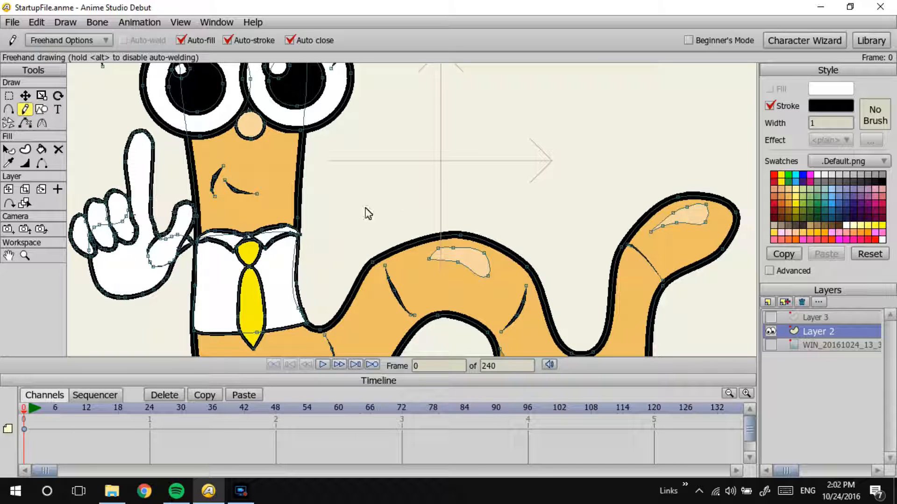
pyautogui.moveTo(302, 243)
pyautogui.mouseDown()
pyautogui.moveTo(290, 256)
pyautogui.moveTo(313, 270)
pyautogui.moveTo(306, 257)
pyautogui.mouseUp()
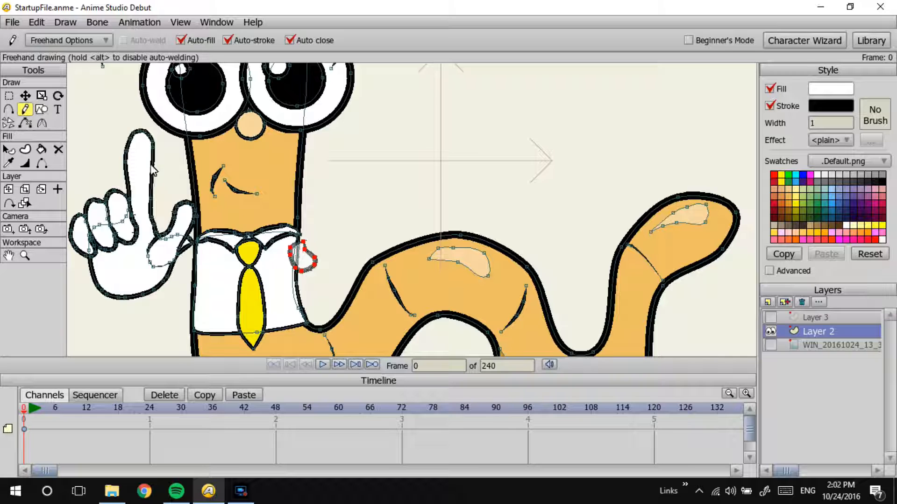
# Step: Place a mirrored copy of the sleeve on the shirt's left shoulder and nudge both sleeves into position
pyautogui.press('t')
pyautogui.moveTo(301, 256); pyautogui.dragTo(194, 258)
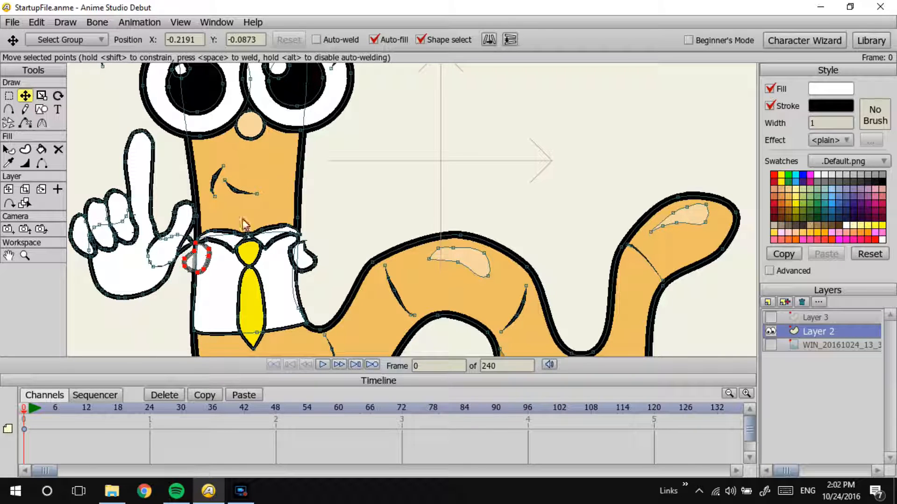
pyautogui.click(193, 266)
pyautogui.moveTo(192, 268); pyautogui.dragTo(197, 267)
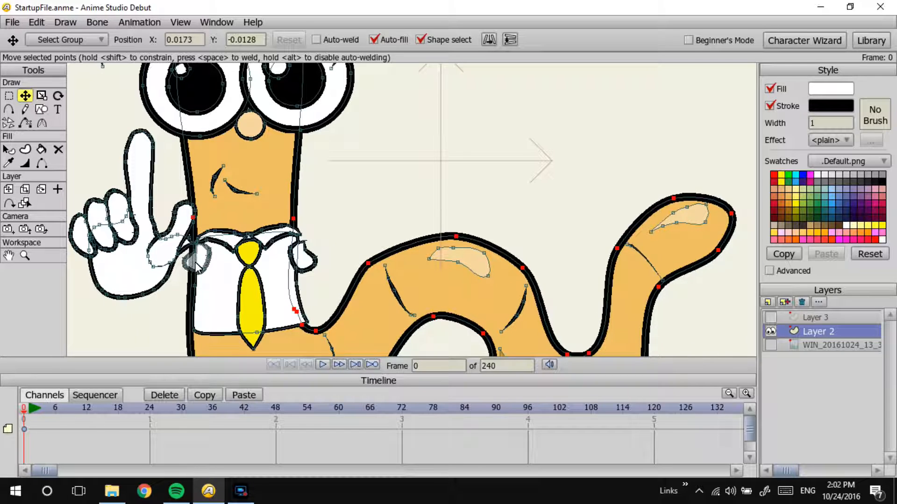
pyautogui.hotkey('ctrl', 'z')
pyautogui.moveTo(191, 269); pyautogui.dragTo(184, 269)
pyautogui.doubleClick(312, 271)
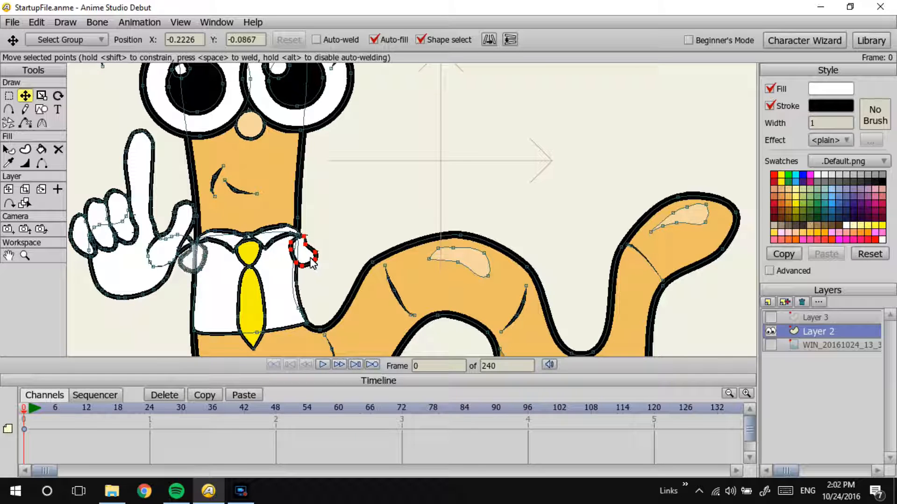
pyautogui.press('Return')
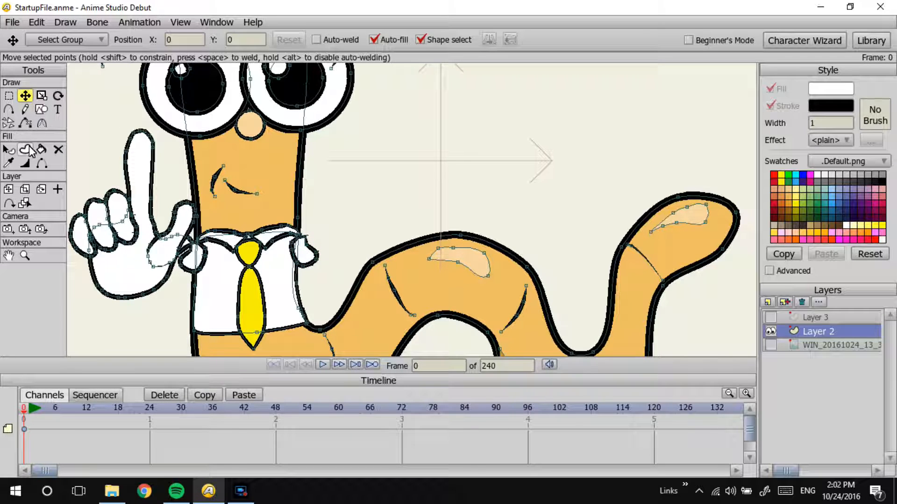
# Step: Hide the upper inner outline edges of both sleeves so they open into the shirt
pyautogui.click(41, 163)
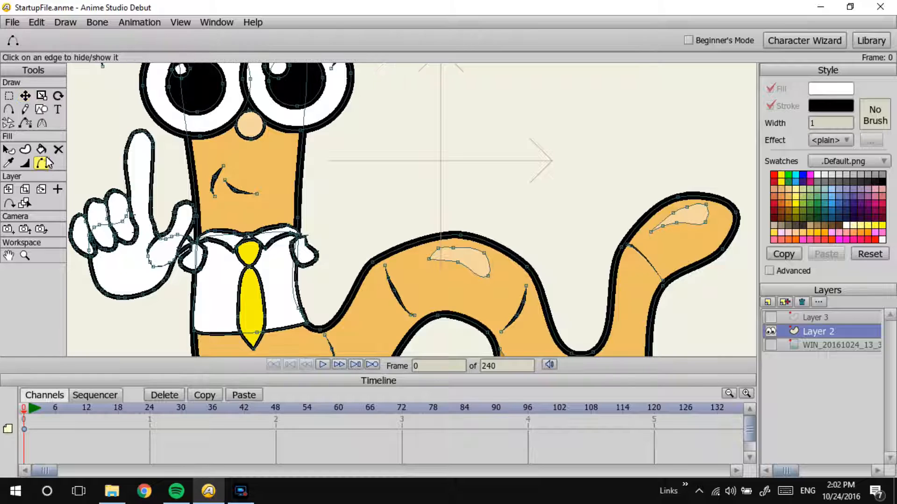
pyautogui.click(299, 249)
pyautogui.scroll(5, 337, 187)
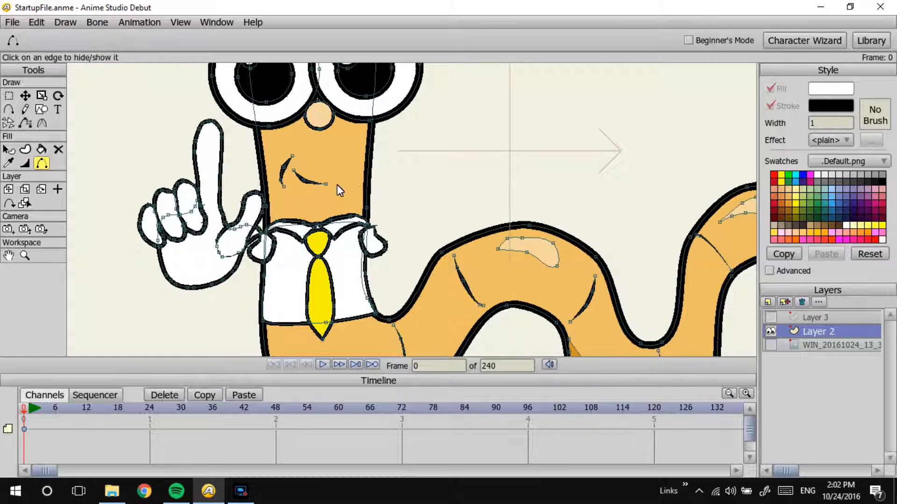
pyautogui.scroll(1, 402, 136)
pyautogui.moveTo(397, 166); pyautogui.dragTo(572, 77)
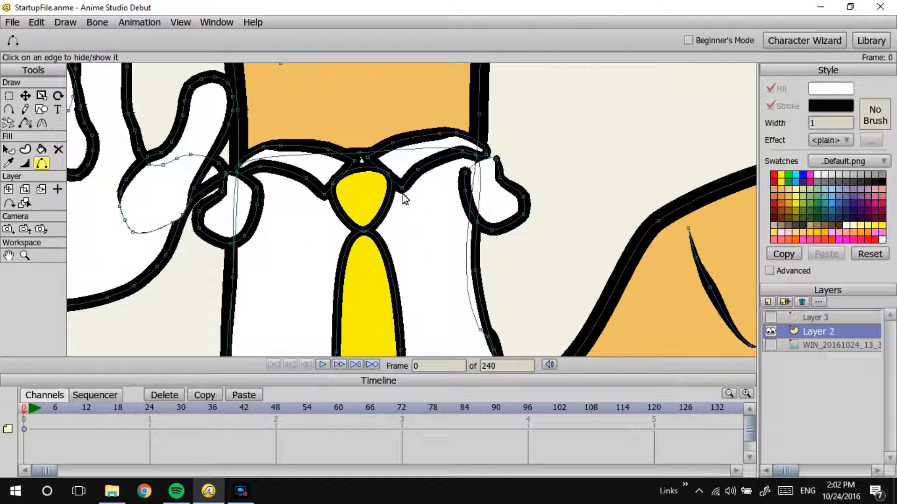
# Step: Taper the line width at the inner outline ends of both sleeves
pyautogui.click(25, 163)
pyautogui.moveTo(257, 188); pyautogui.dragTo(236, 204)
pyautogui.moveTo(463, 173)
pyautogui.mouseDown()
pyautogui.moveTo(441, 178)
pyautogui.moveTo(459, 197)
pyautogui.mouseUp()
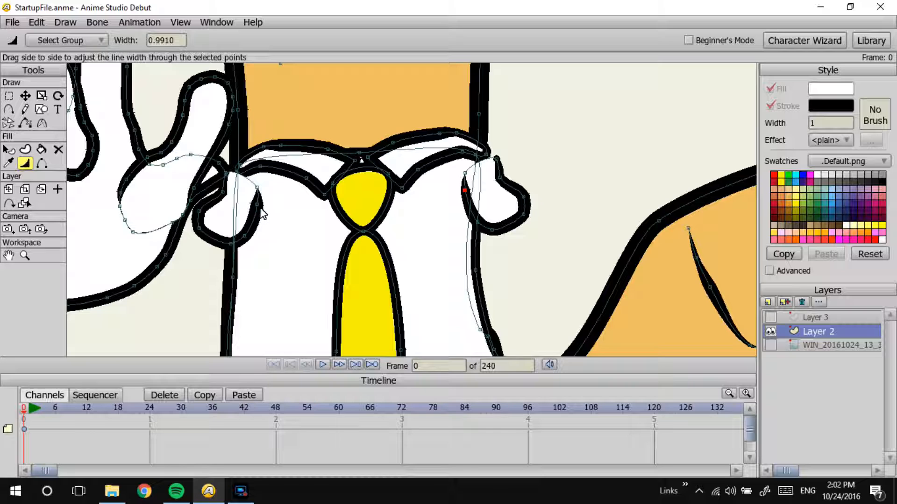
# Step: Rotate the left sleeve slightly clockwise and reposition it against the shirt's shoulder
pyautogui.click(25, 95)
pyautogui.click(252, 213)
pyautogui.moveTo(252, 213); pyautogui.dragTo(263, 218)
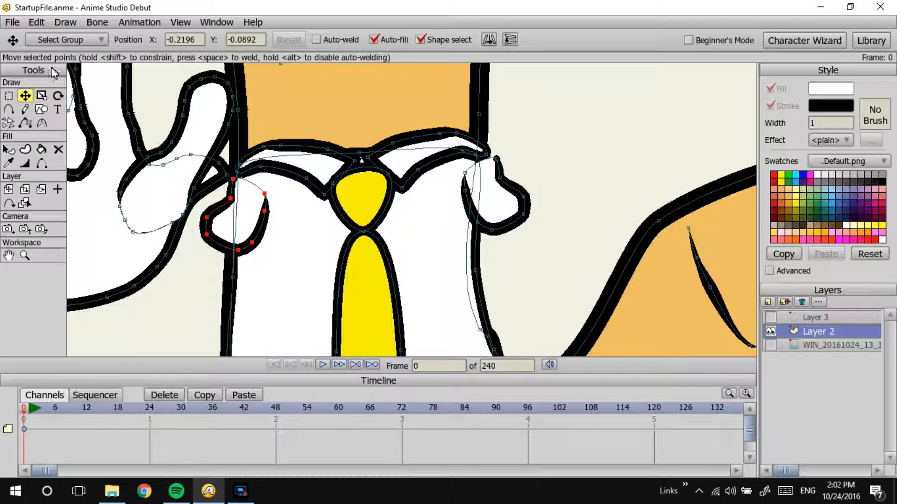
pyautogui.click(58, 95)
pyautogui.moveTo(233, 245); pyautogui.dragTo(215, 236)
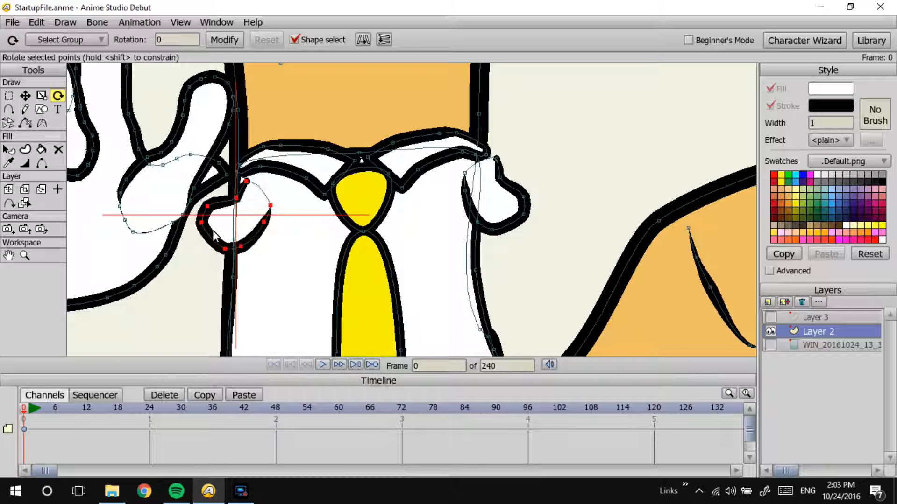
pyautogui.click(41, 95)
pyautogui.click(26, 95)
pyautogui.moveTo(246, 205); pyautogui.dragTo(235, 201)
# Step: Reposition and slightly rotate the right sleeve to meet the collar, and preview the render
pyautogui.moveTo(490, 190); pyautogui.dragTo(487, 194)
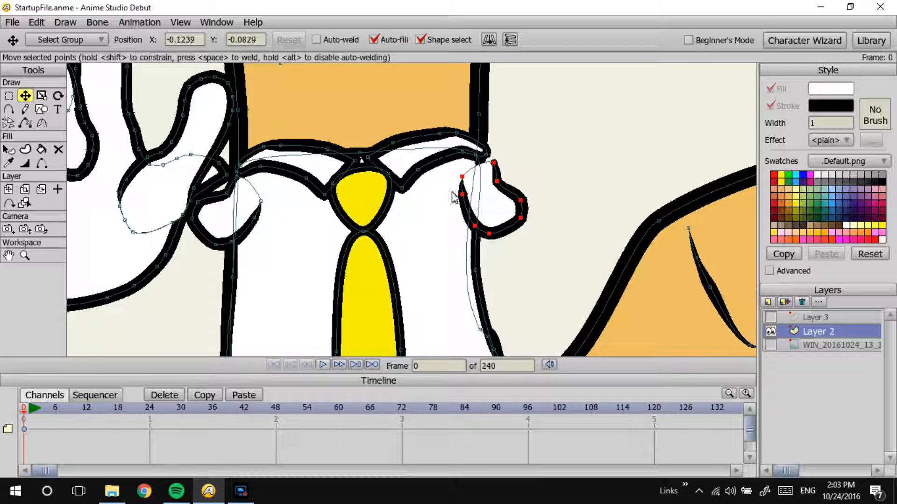
pyautogui.click(58, 95)
pyautogui.moveTo(364, 166); pyautogui.dragTo(336, 148)
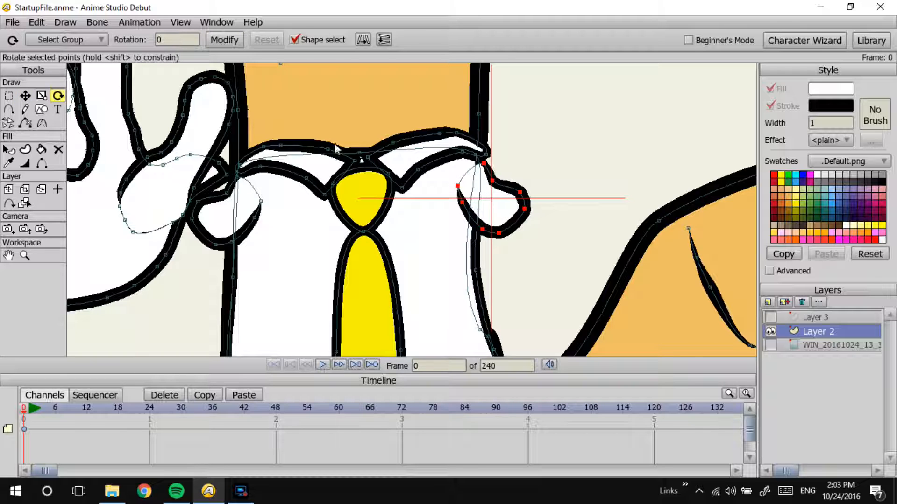
pyautogui.click(25, 95)
pyautogui.moveTo(492, 202)
pyautogui.mouseDown()
pyautogui.moveTo(483, 199)
pyautogui.moveTo(492, 199)
pyautogui.mouseUp()
pyautogui.hotkey('ctrl', 'r')
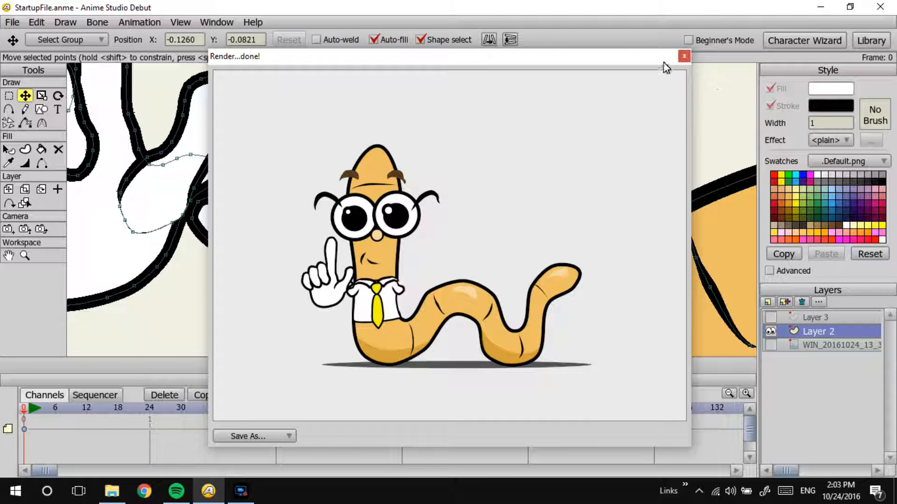
pyautogui.click(680, 60)
# Step: Select all points of the hand, including the curled fingers, index finger and thumb, and create a point group named Hand
pyautogui.moveTo(375, 193); pyautogui.dragTo(551, 247)
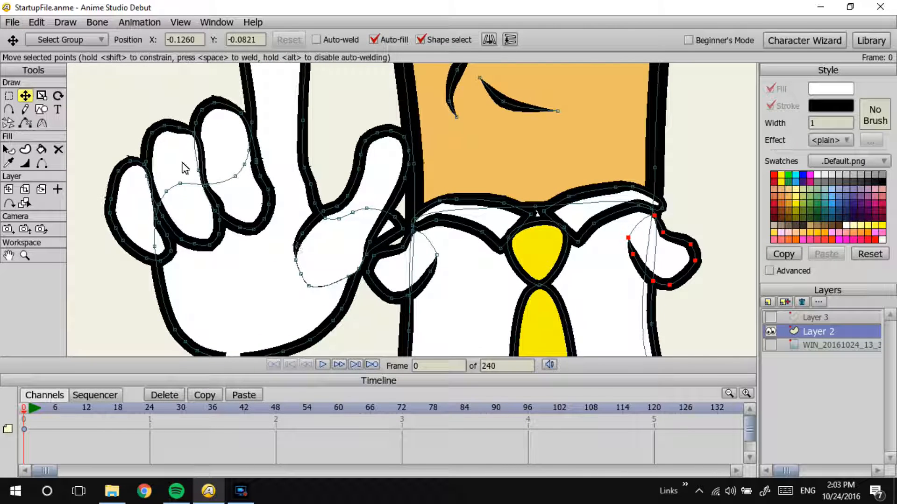
pyautogui.moveTo(447, 242); pyautogui.dragTo(468, 229)
pyautogui.scroll(-5, 512, 154)
pyautogui.scroll(-2, 390, 215)
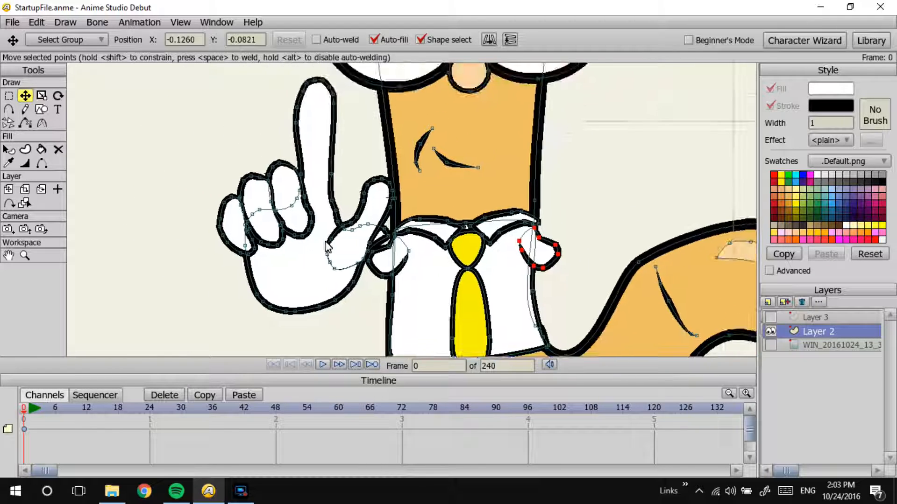
pyautogui.click(8, 96)
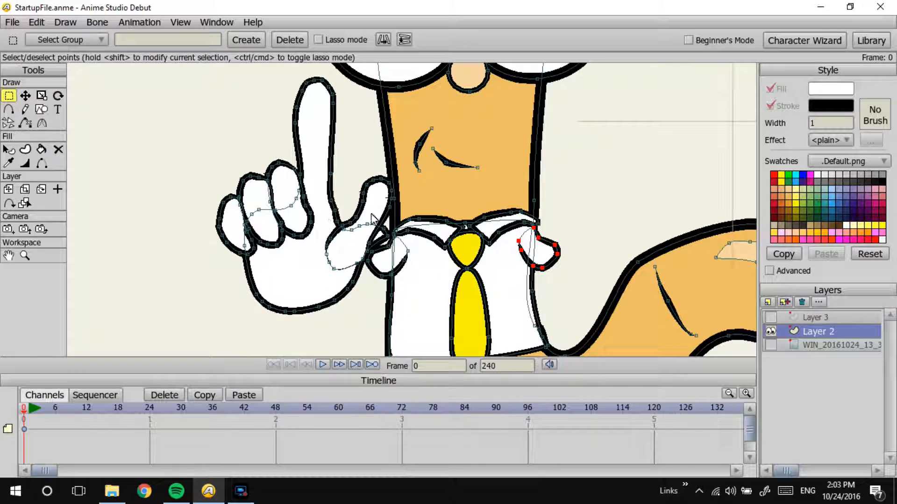
pyautogui.click(279, 176)
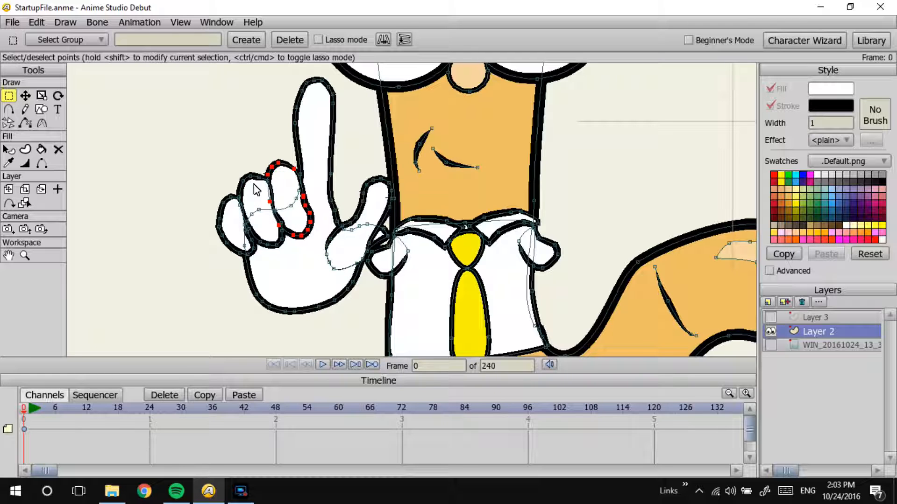
pyautogui.keyDown('shift'); pyautogui.click(226, 206); pyautogui.keyUp('shift')
pyautogui.keyDown('shift'); pyautogui.click(221, 211); pyautogui.keyUp('shift')
pyautogui.keyDown('shift'); pyautogui.click(331, 153); pyautogui.keyUp('shift')
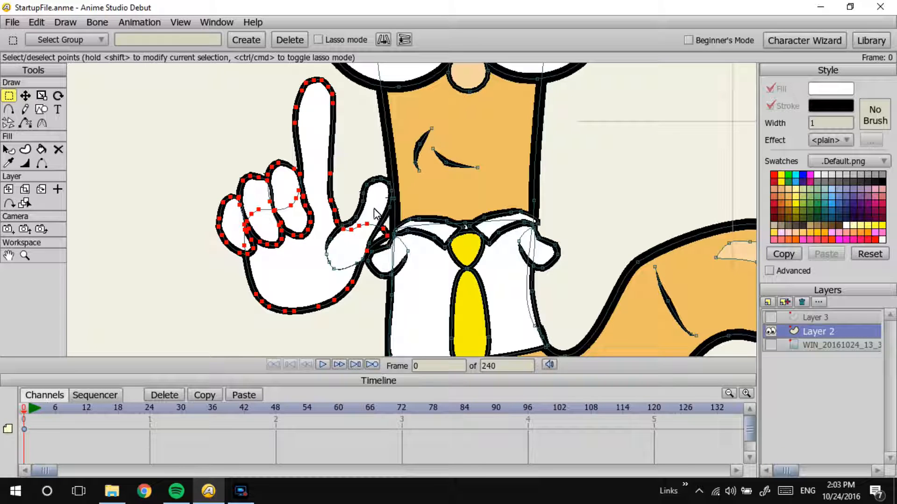
pyautogui.keyDown('shift'); pyautogui.click(362, 216); pyautogui.keyUp('shift')
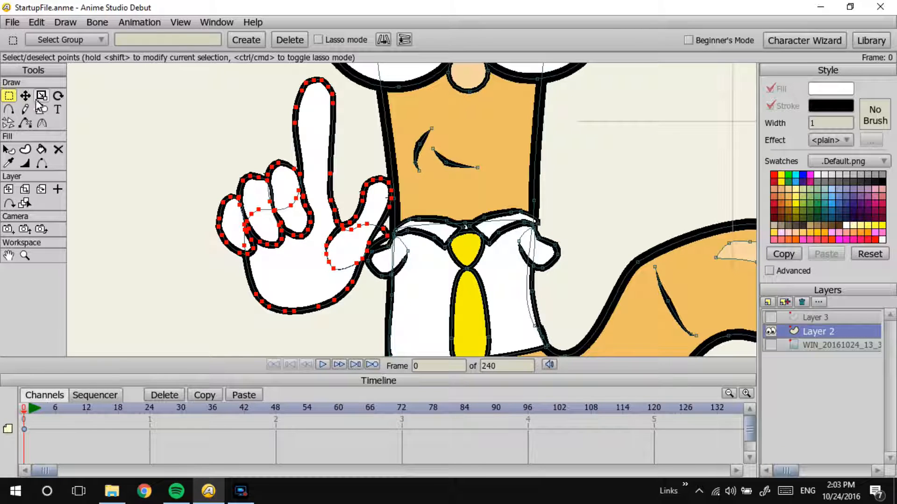
pyautogui.click(126, 41)
pyautogui.write('Hand')
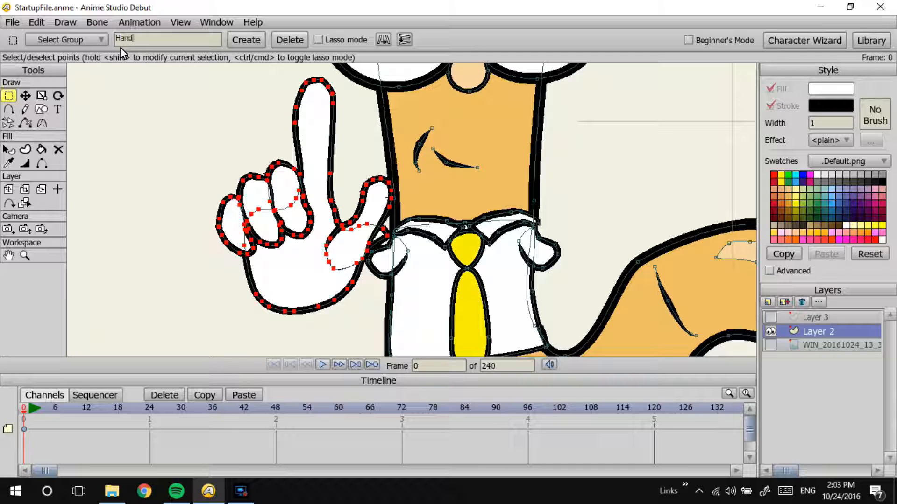
pyautogui.click(242, 40)
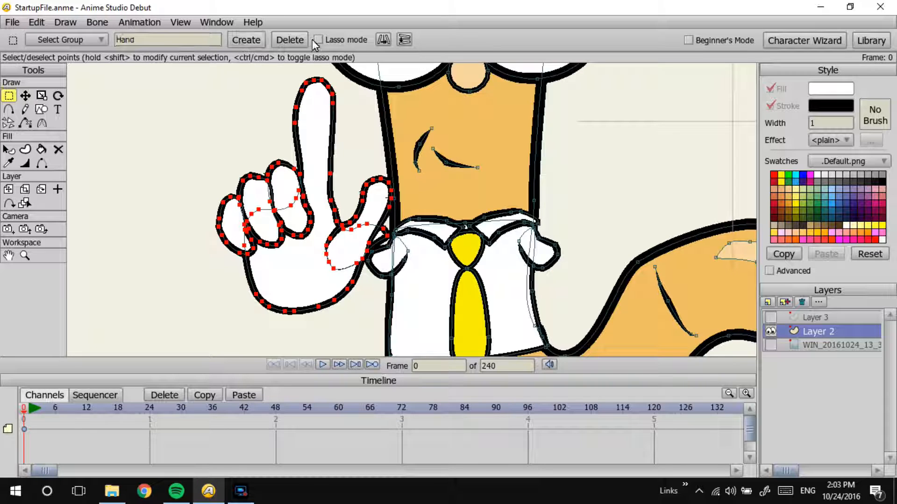
# Step: Move the whole hand slightly down beside the shirt sleeve and preview the render
pyautogui.click(25, 96)
pyautogui.moveTo(311, 270); pyautogui.dragTo(308, 299)
pyautogui.hotkey('ctrl', 'r')
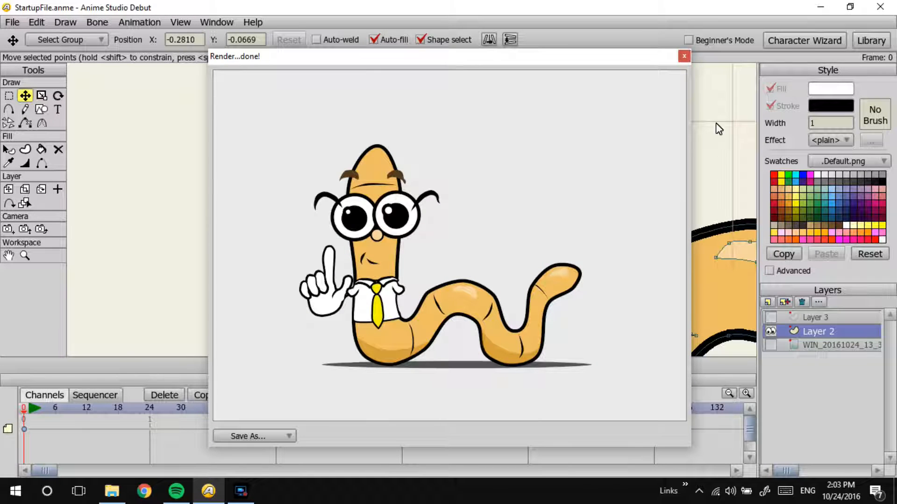
pyautogui.click(684, 57)
# Step: Check how the thumb shape meets the left sleeve and preview the render
pyautogui.click(9, 149)
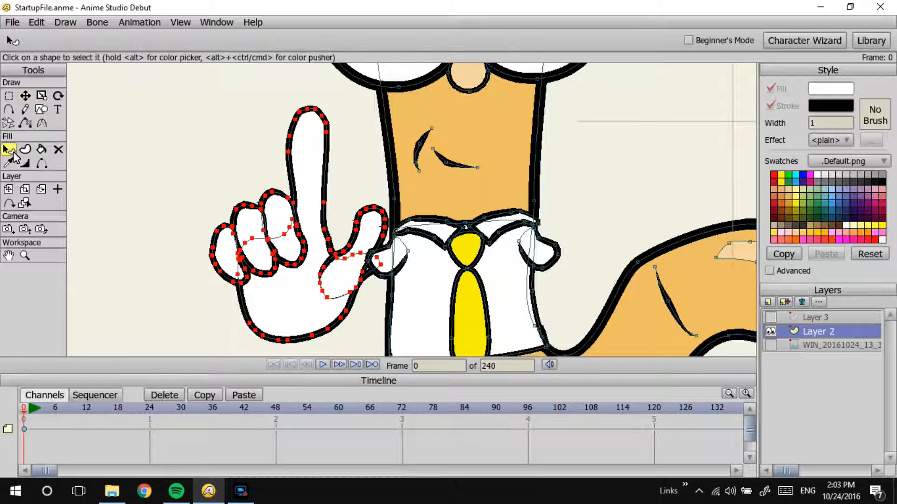
pyautogui.click(358, 246)
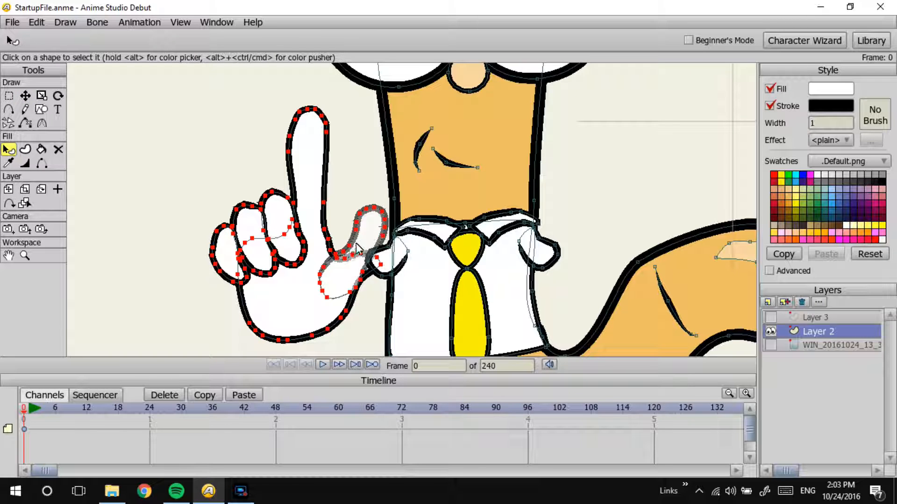
pyautogui.press('Return')
pyautogui.hotkey('ctrl', 'r')
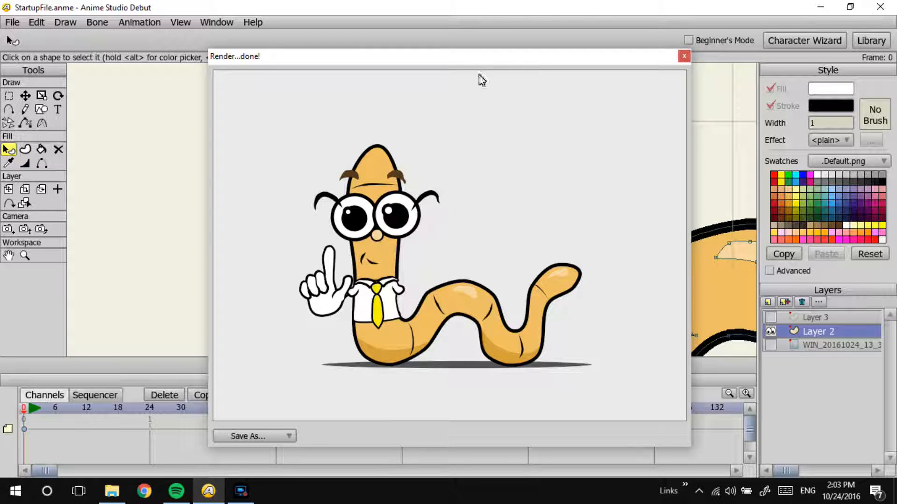
pyautogui.click(684, 56)
pyautogui.scroll(-4, 537, 175)
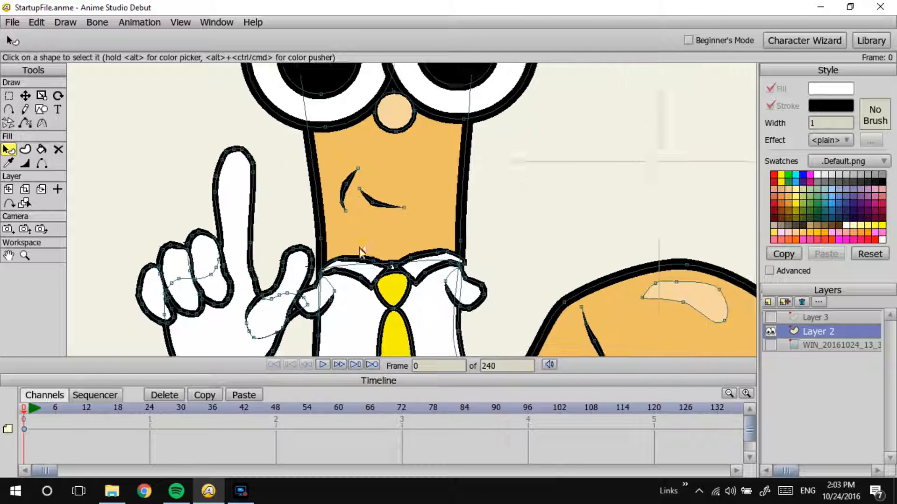
# Step: Slim the highlight on the body's middle hump by nudging its right end point and lower middle point inward
pyautogui.scroll(1, 551, 227)
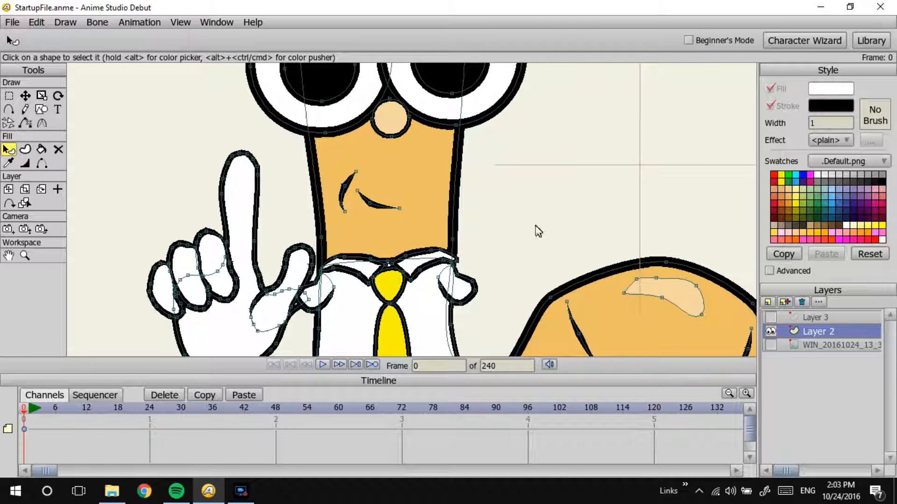
pyautogui.scroll(2, 513, 180)
pyautogui.scroll(-4, 502, 174)
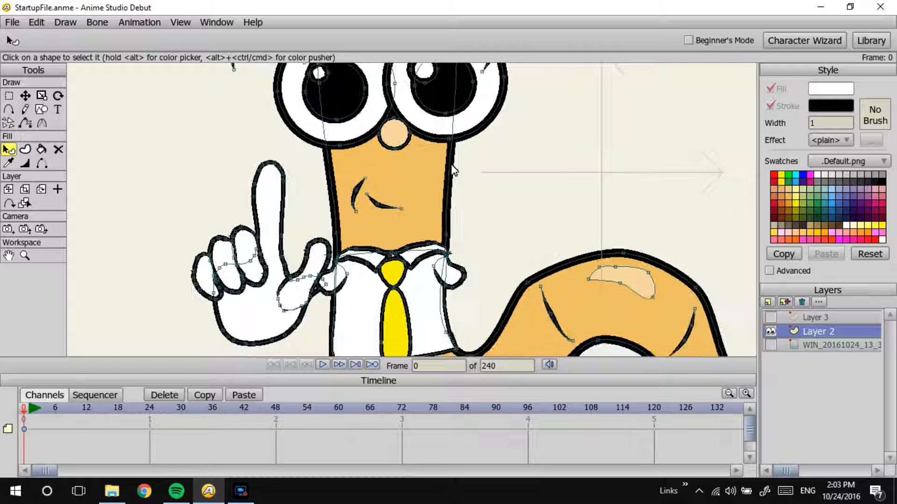
pyautogui.click(30, 97)
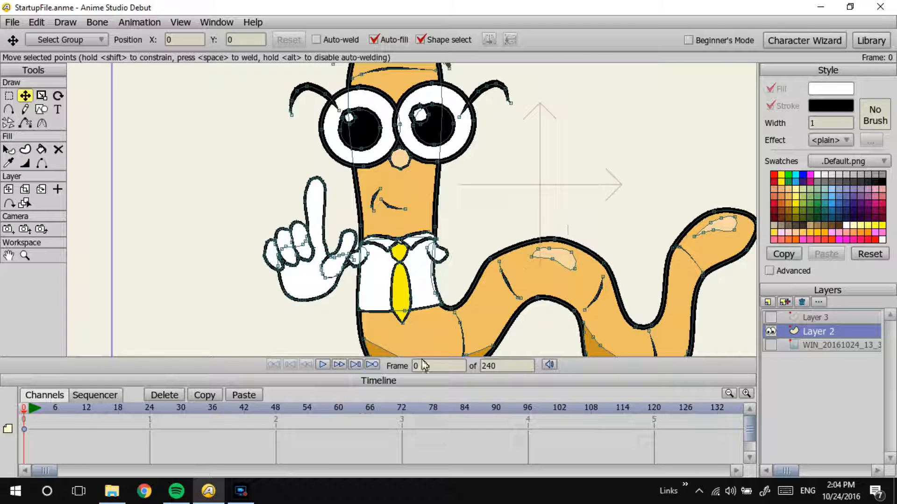
pyautogui.click(240, 490)
pyautogui.click(243, 490)
pyautogui.click(583, 266)
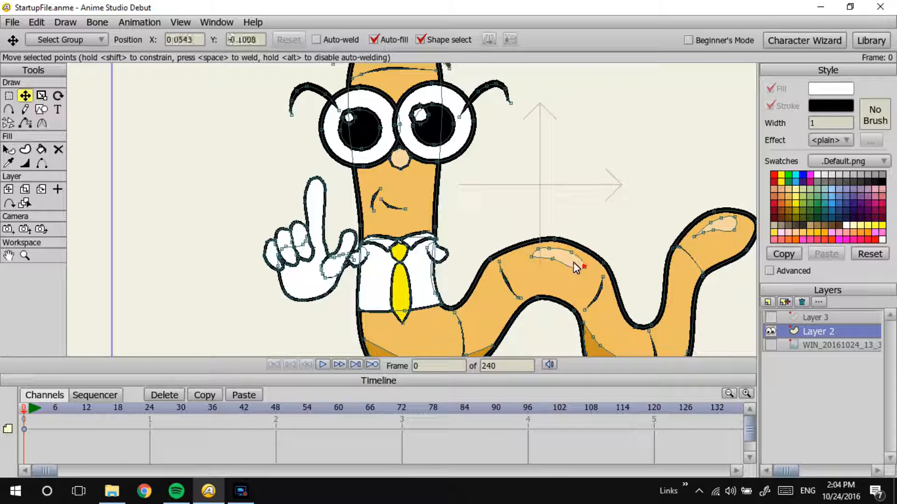
pyautogui.click(41, 123)
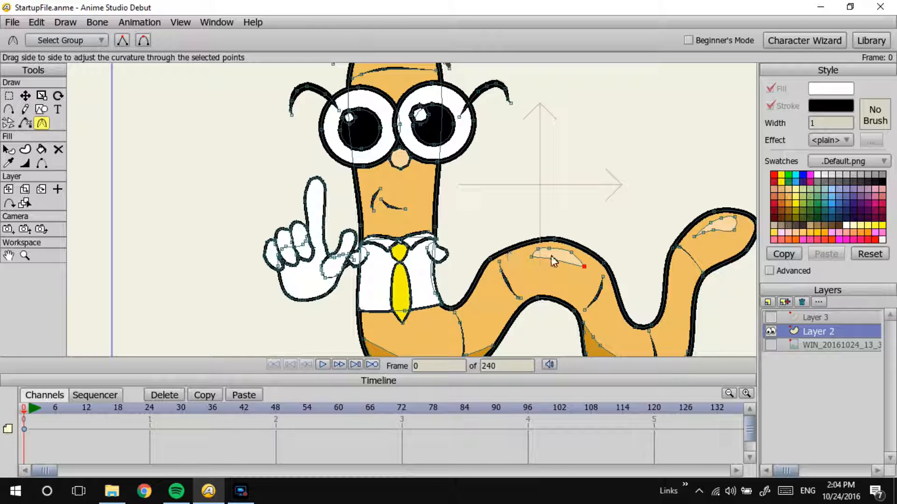
pyautogui.click(27, 96)
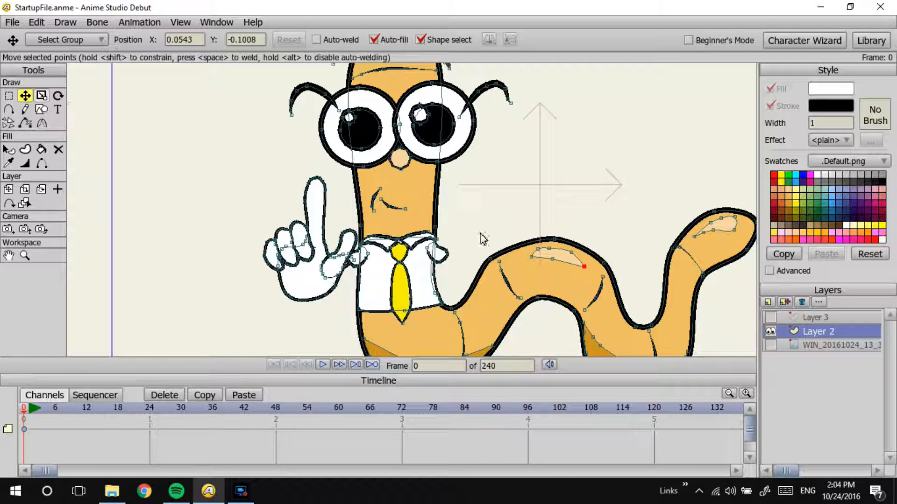
pyautogui.moveTo(584, 261); pyautogui.dragTo(580, 260)
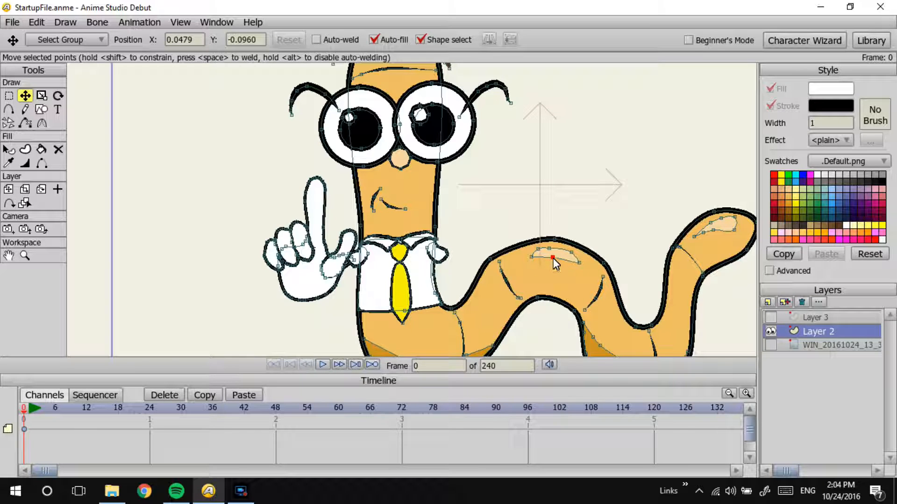
pyautogui.click(568, 250)
# Step: Mirror the tail-tip highlight horizontally, rotating and shifting it to follow the tail's upper edge
pyautogui.doubleClick(738, 228)
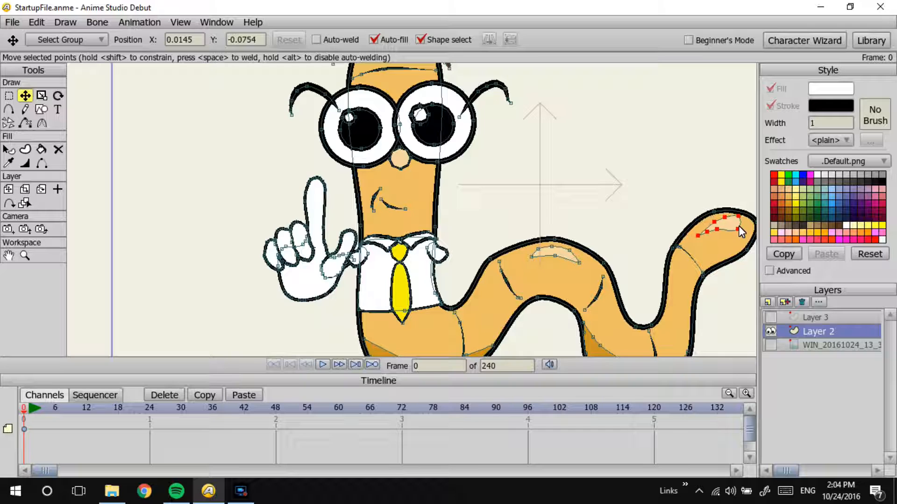
pyautogui.moveTo(738, 225); pyautogui.dragTo(739, 226)
pyautogui.click(495, 39)
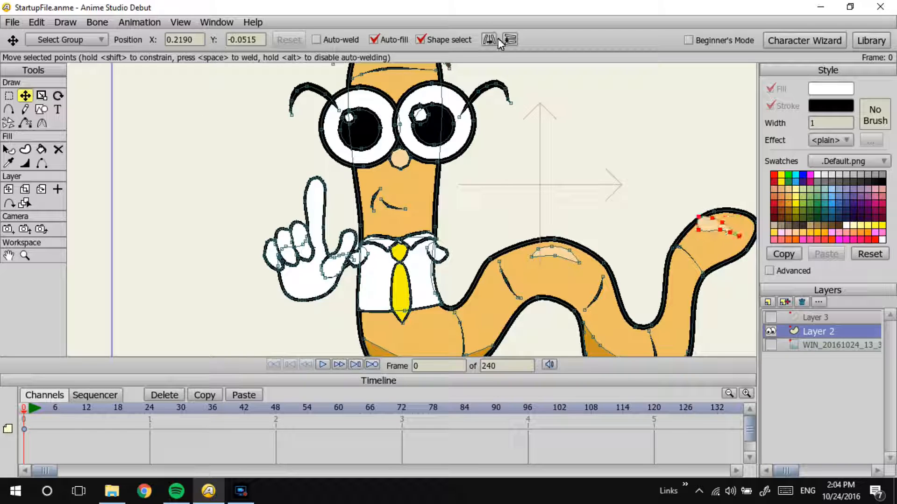
pyautogui.click(509, 39)
pyautogui.click(509, 39)
pyautogui.click(58, 96)
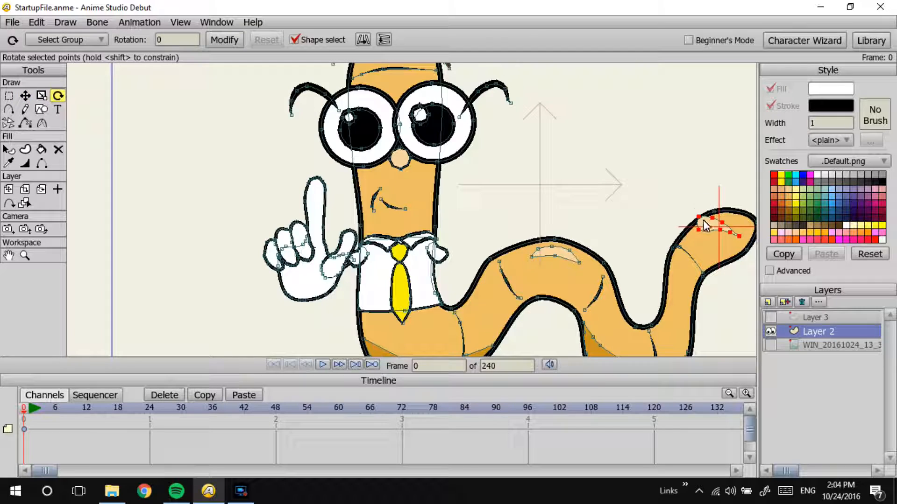
pyautogui.moveTo(701, 231); pyautogui.dragTo(685, 237)
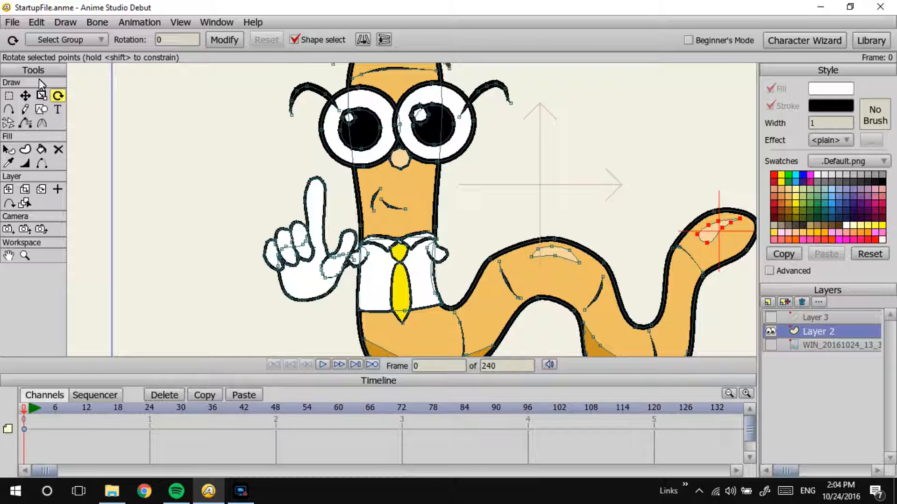
pyautogui.click(26, 96)
pyautogui.moveTo(709, 234); pyautogui.dragTo(706, 233)
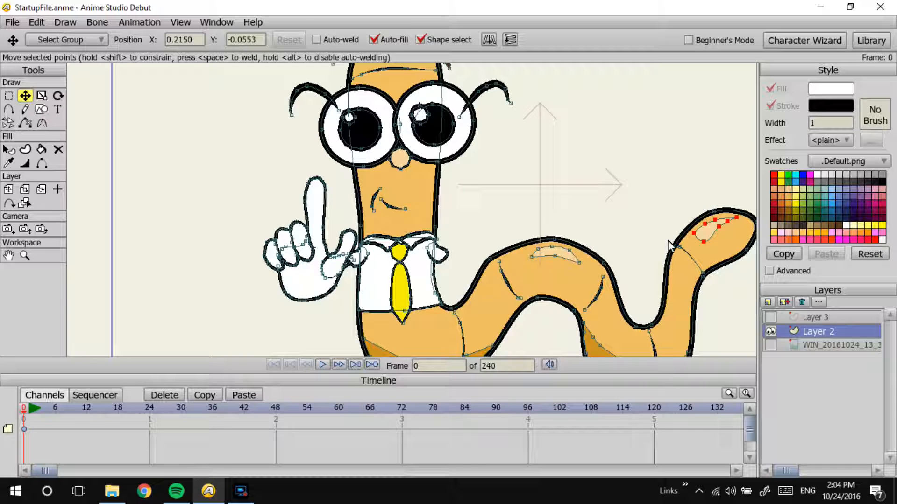
# Step: Slim the tail-tip highlight by raising its lowest point, and flip and re-angle it along the tail's upper edge
pyautogui.press('Return')
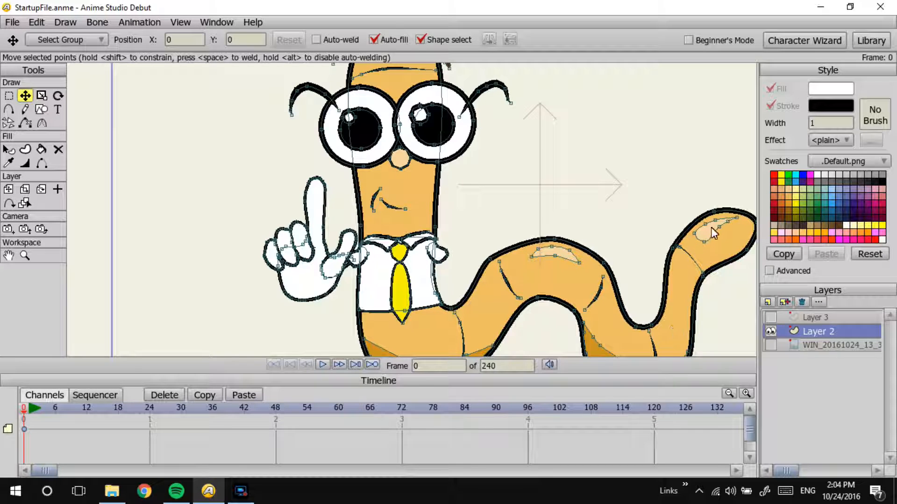
pyautogui.moveTo(704, 242); pyautogui.dragTo(704, 233)
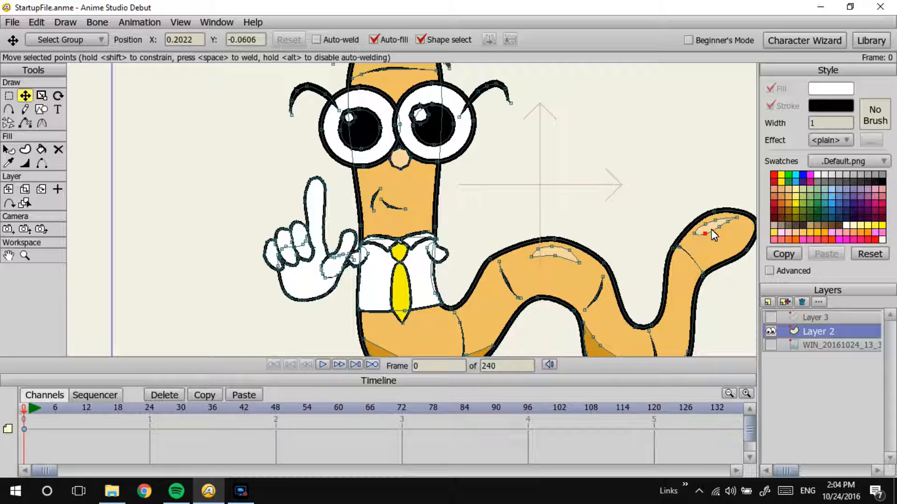
pyautogui.doubleClick(714, 236)
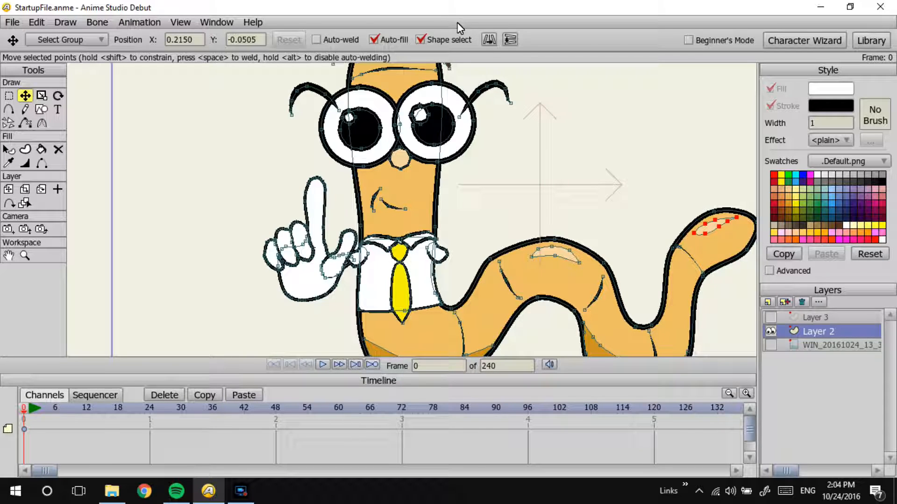
pyautogui.click(489, 40)
pyautogui.click(248, 70)
pyautogui.click(57, 96)
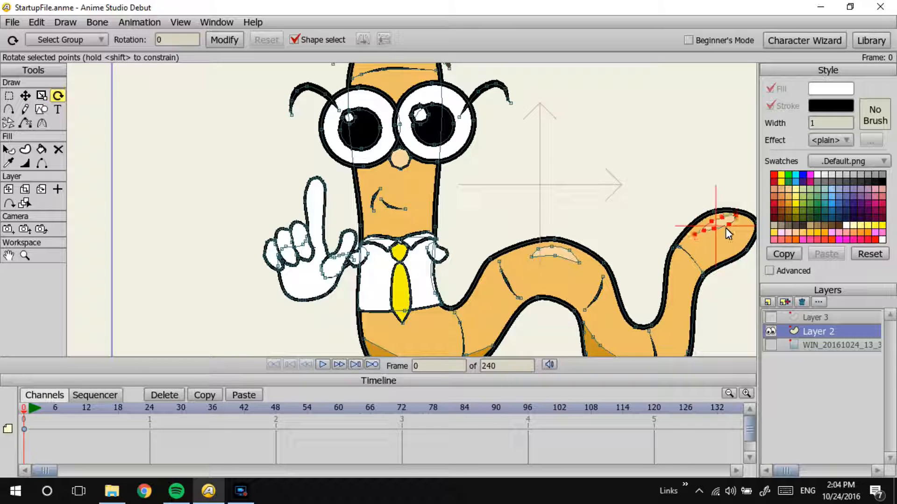
pyautogui.click(590, 223)
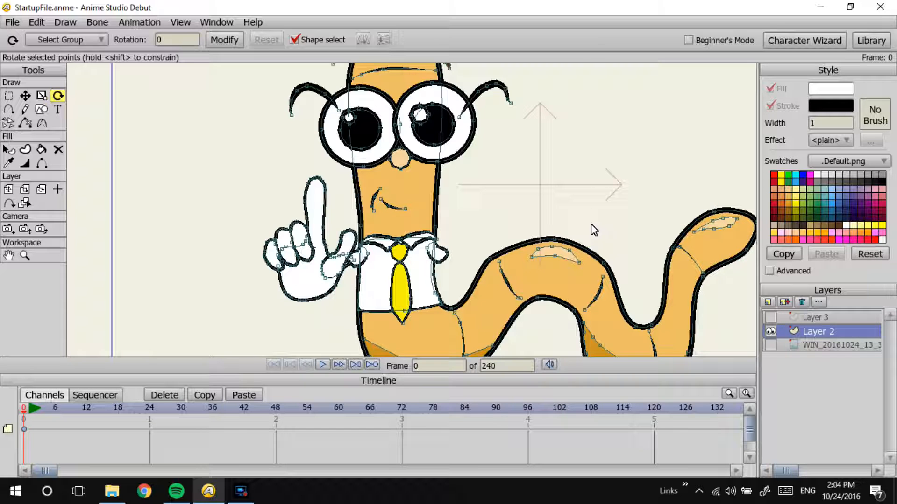
# Step: Insert the text Winslow in Ebrima Bold as one centred shape with fill and stroke, beside the worm's head
pyautogui.moveTo(534, 240); pyautogui.dragTo(484, 162)
pyautogui.moveTo(532, 116); pyautogui.dragTo(470, 264)
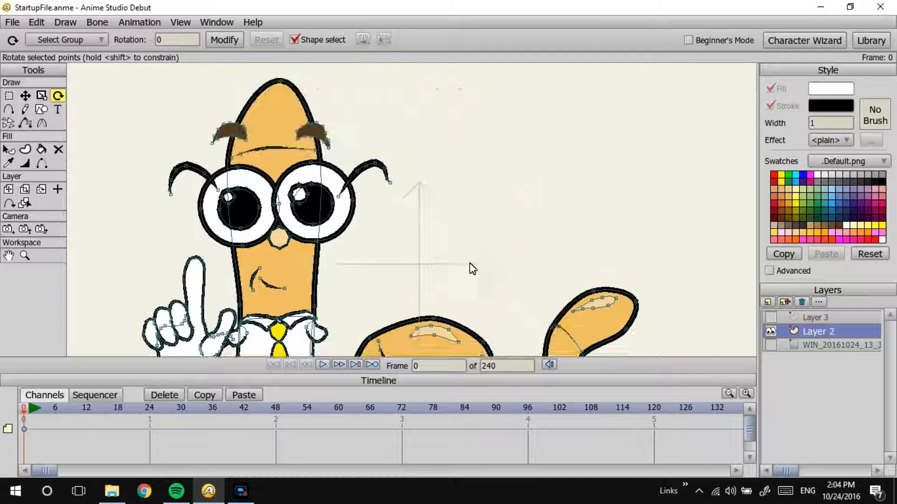
pyautogui.click(60, 111)
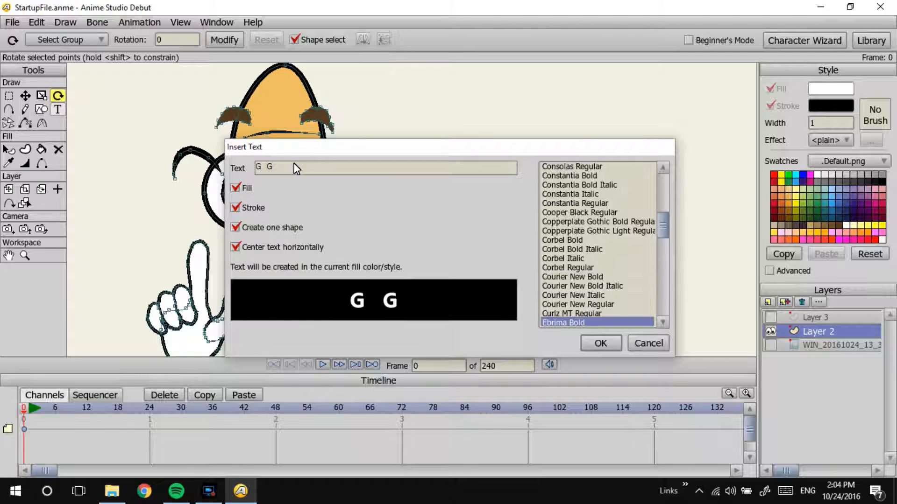
pyautogui.press('BackSpace')
pyautogui.press('BackSpace')
pyautogui.press('BackSpace')
pyautogui.press('BackSpace')
pyautogui.write('Winslow')
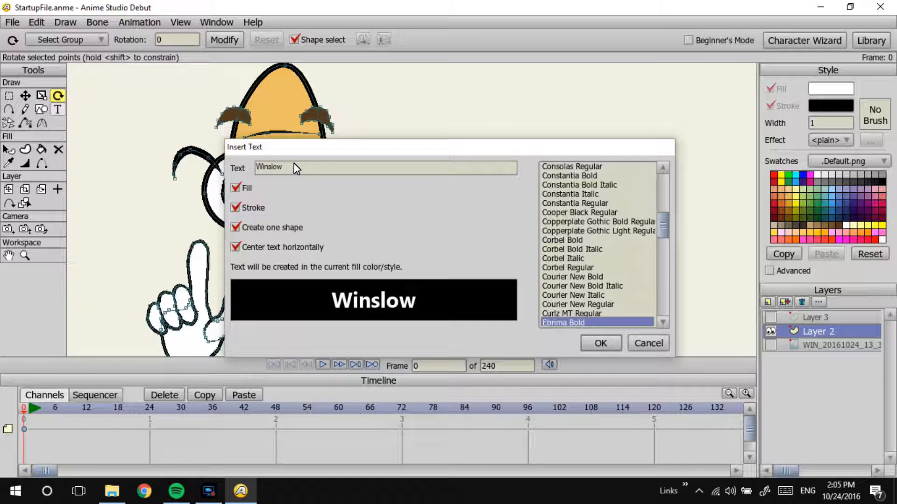
pyautogui.press('Return')
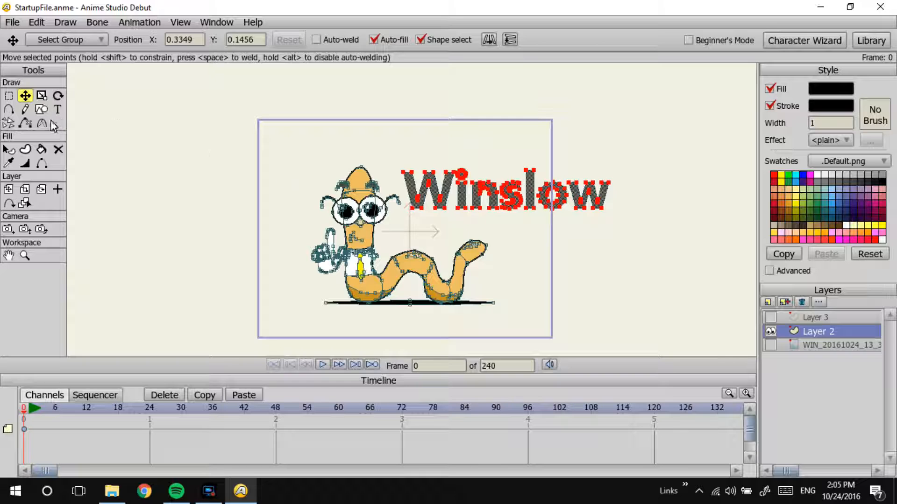
# Step: Zoom and track the camera so the worm and the Winslow text both fit inside the frame, and preview the render
pyautogui.click(24, 229)
pyautogui.moveTo(140, 205); pyautogui.dragTo(329, 148)
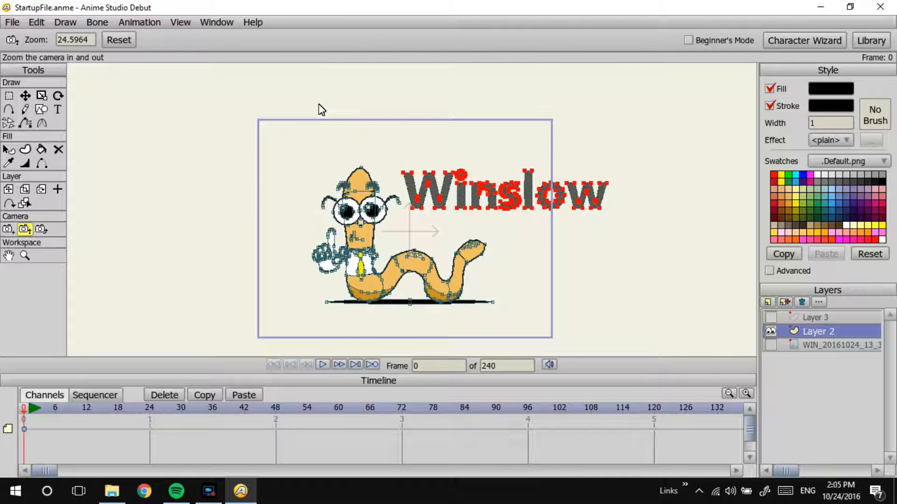
pyautogui.moveTo(358, 108); pyautogui.dragTo(226, 110)
pyautogui.click(8, 229)
pyautogui.moveTo(381, 204); pyautogui.dragTo(337, 203)
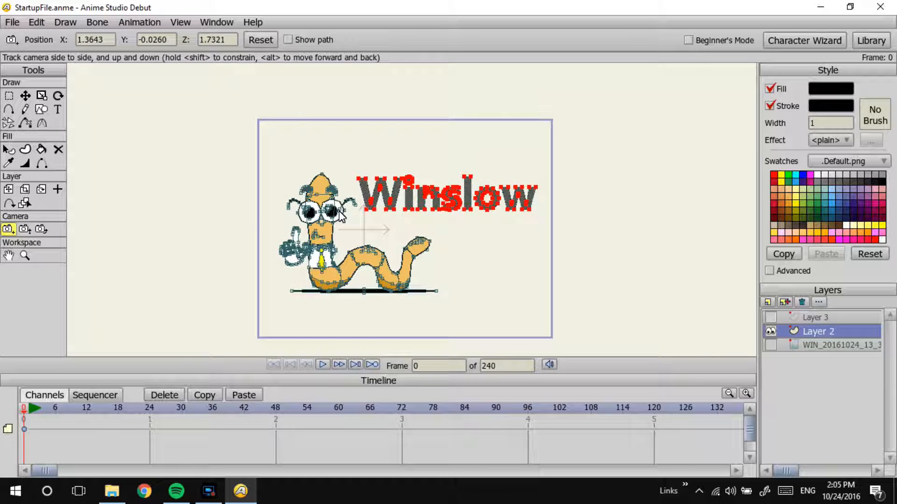
pyautogui.hotkey('ctrl', 'r')
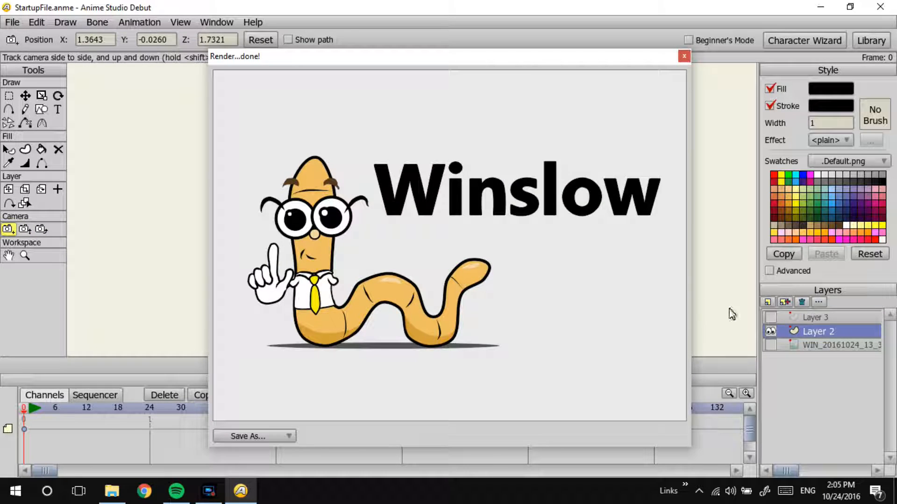